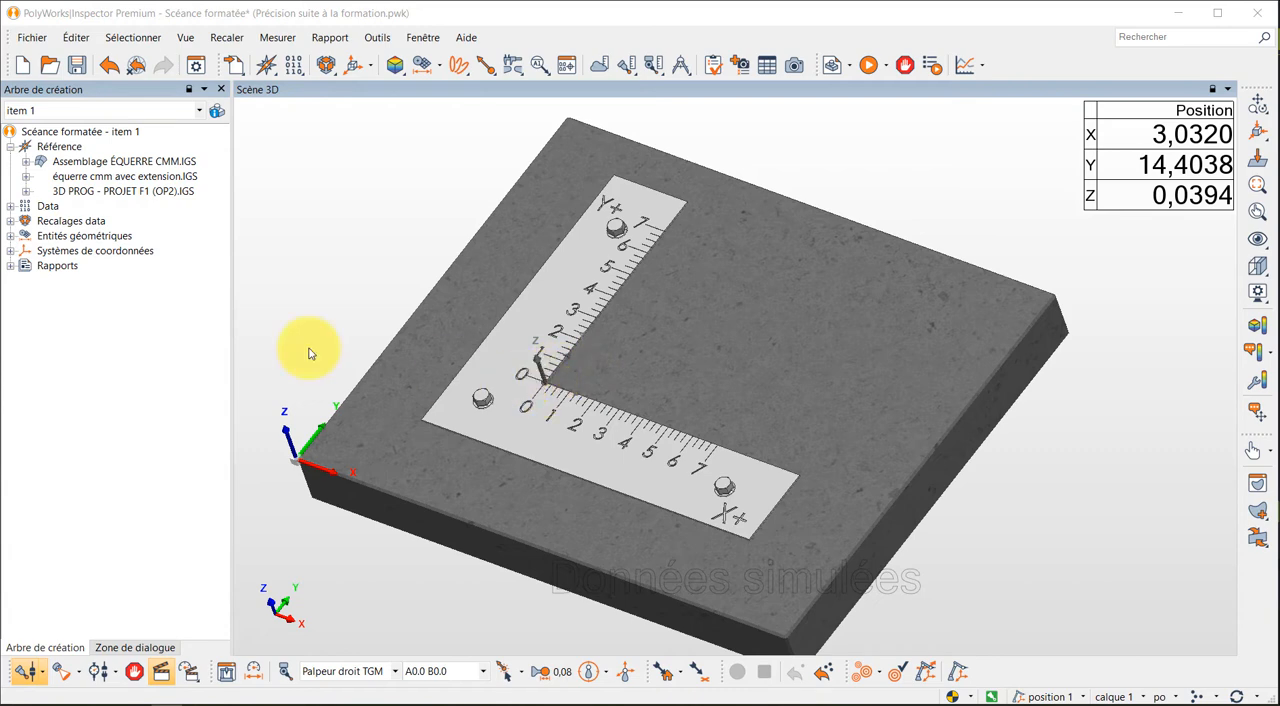
# - Activate the Origine équerre coordinate system and briefly display the 3D PROG - PROJET F1 (OP2) part against the square
pyautogui.click(10, 252)
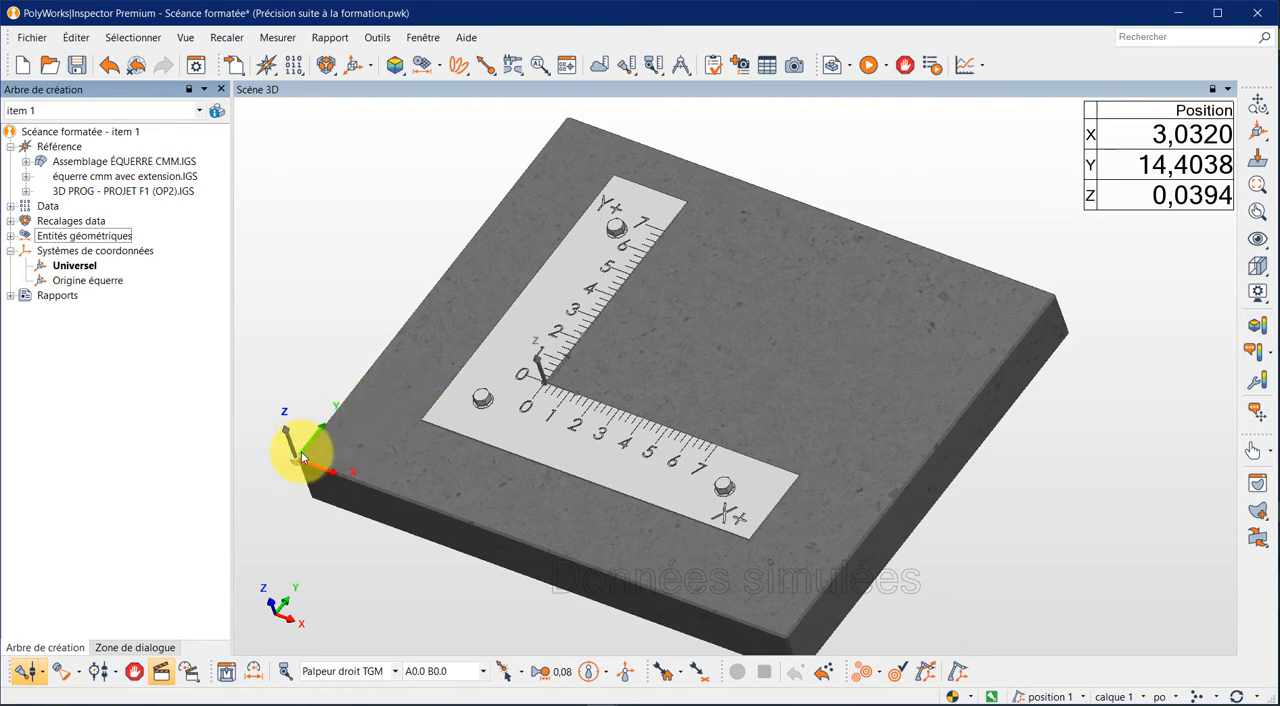
pyautogui.rightClick(72, 281)
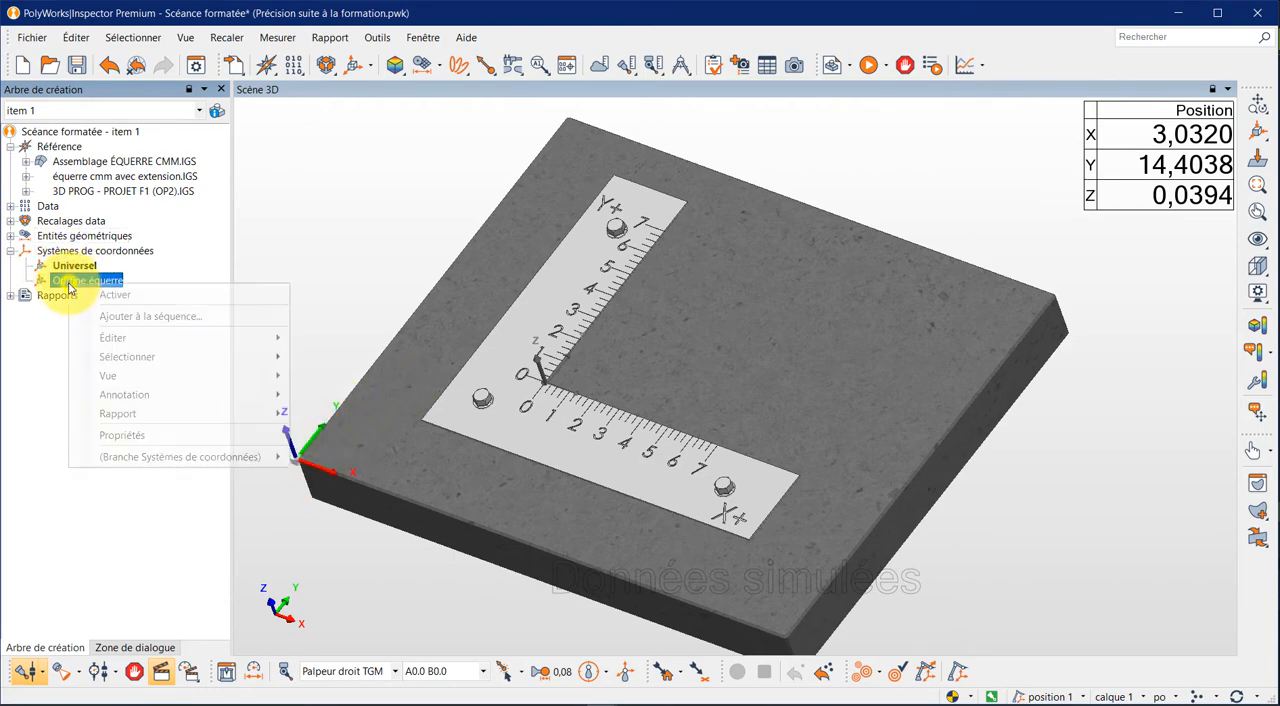
pyautogui.click(108, 298)
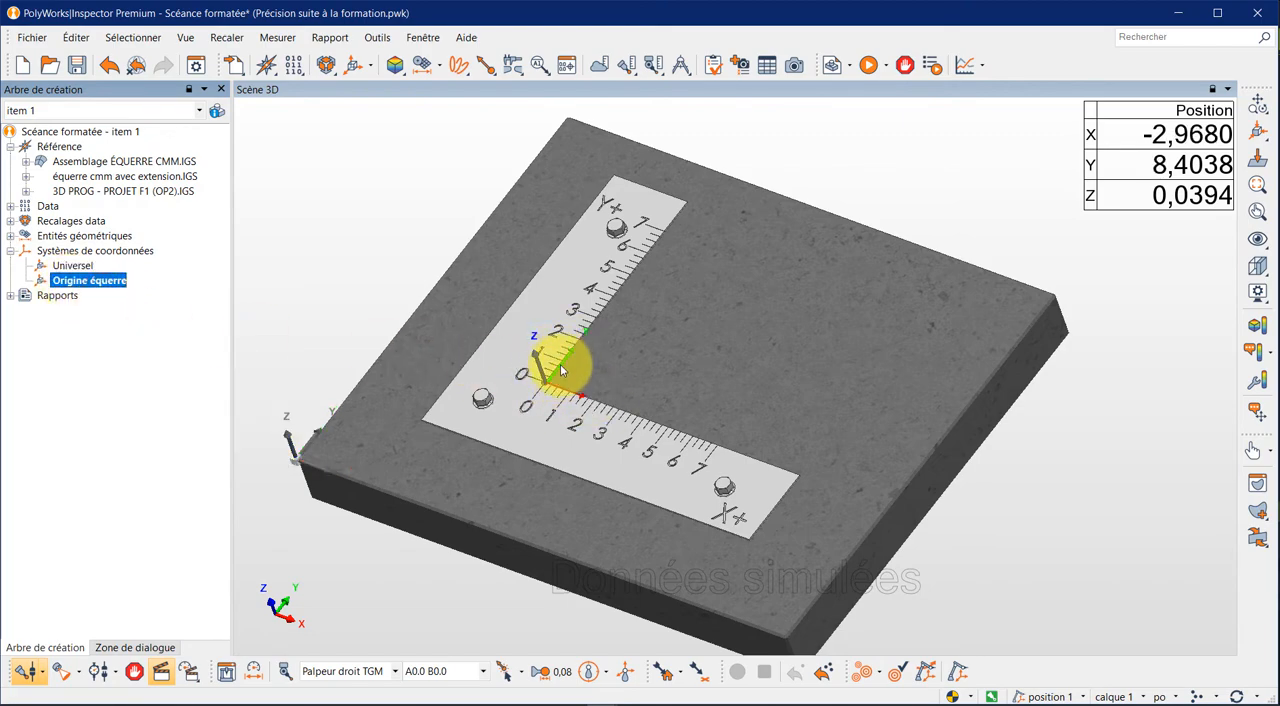
pyautogui.middleClick(165, 191)
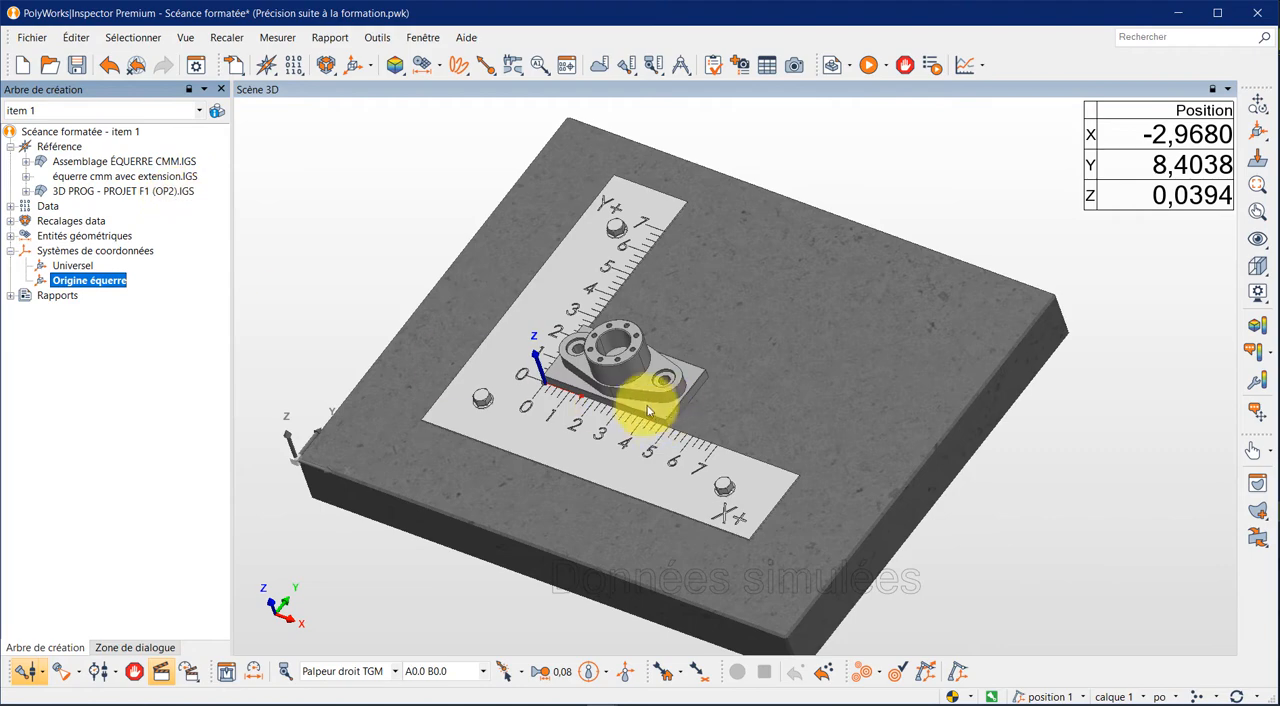
pyautogui.middleClick(124, 195)
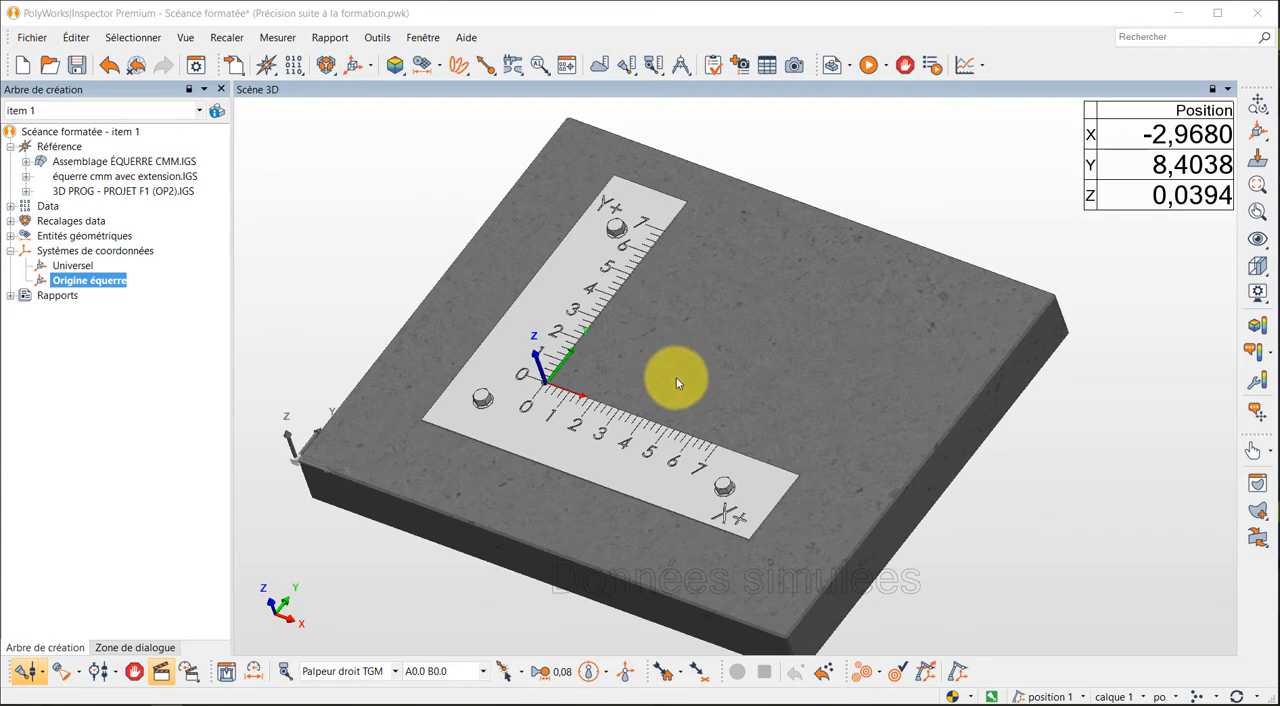
# - Review the project's geometric entities, including the Dessous équerre, Axe Y, Axe X and point 1 features under Setup équerre
pyautogui.click(10, 236)
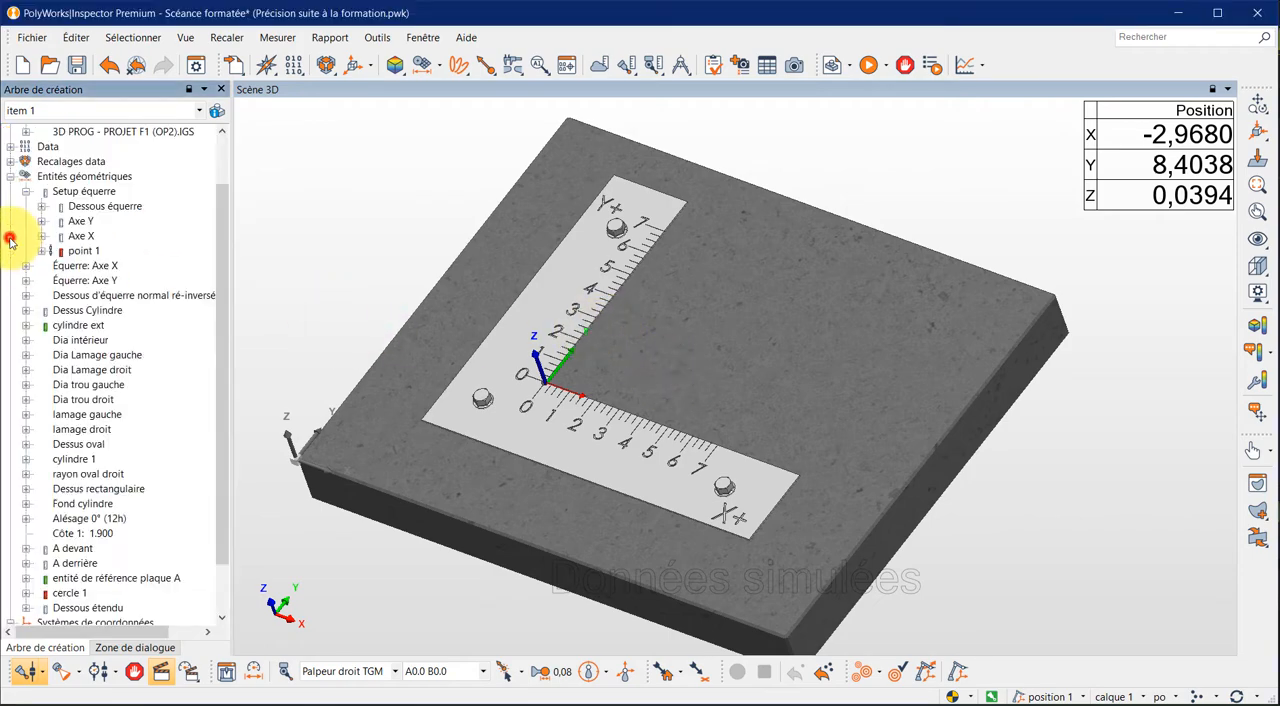
pyautogui.click(84, 207)
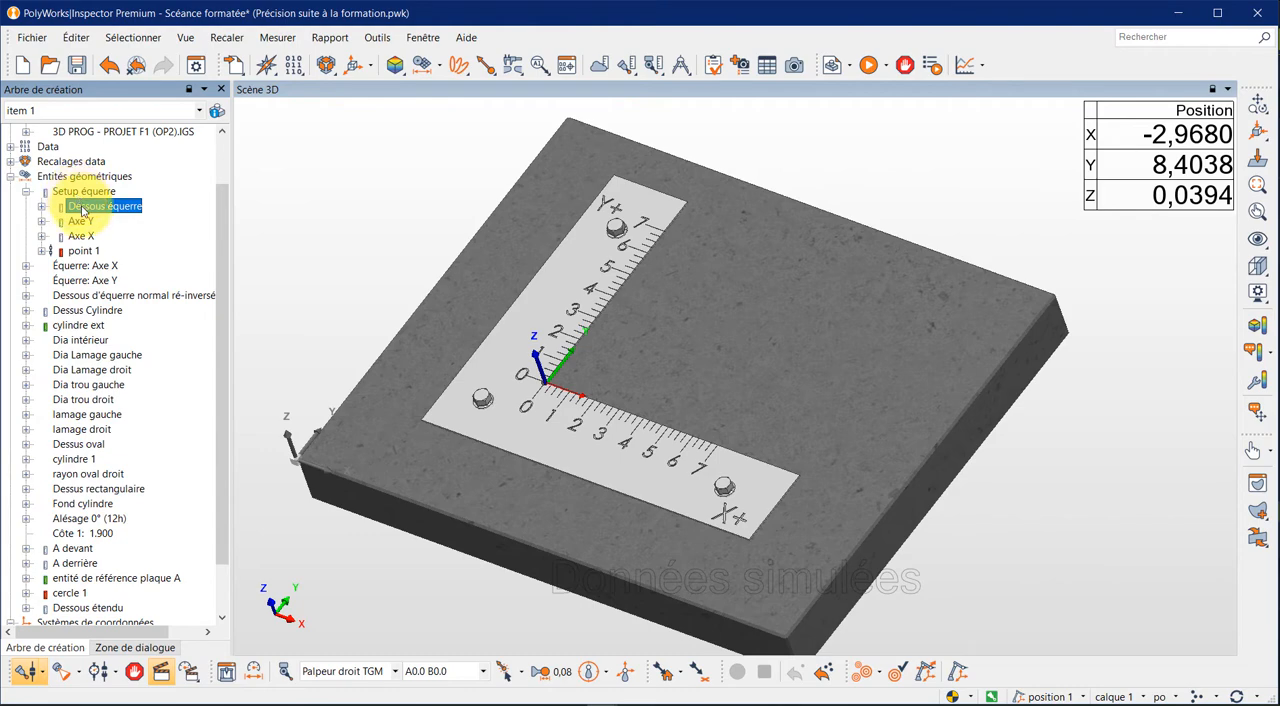
pyautogui.click(27, 191)
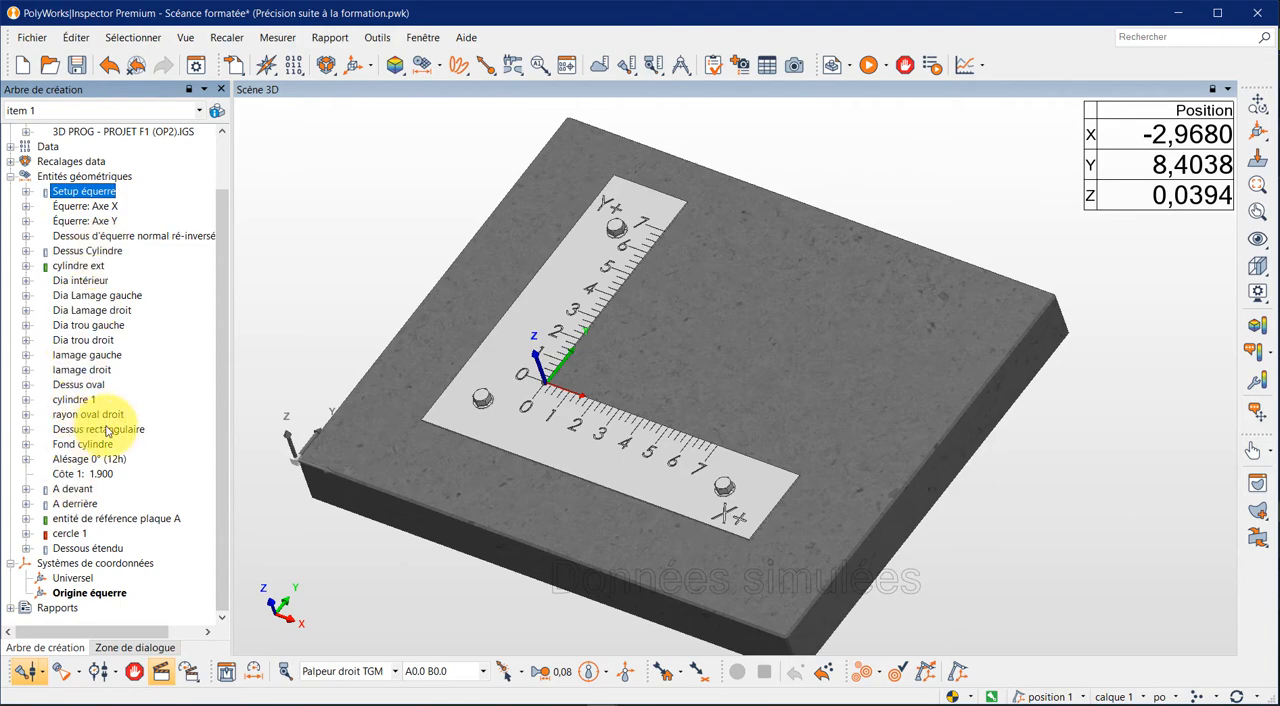
pyautogui.scroll(1, 94, 206)
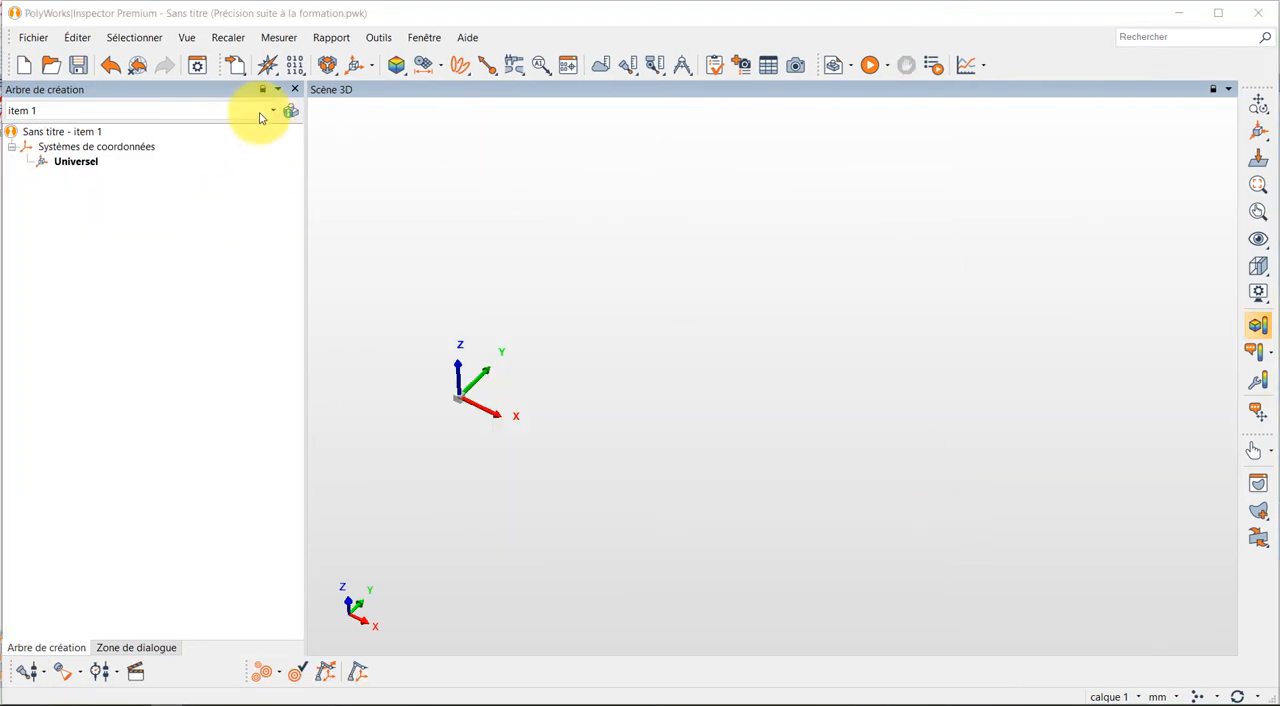
# - Save the new untitled project under the name Setup équerre
pyautogui.click(33, 37)
pyautogui.click(82, 118)
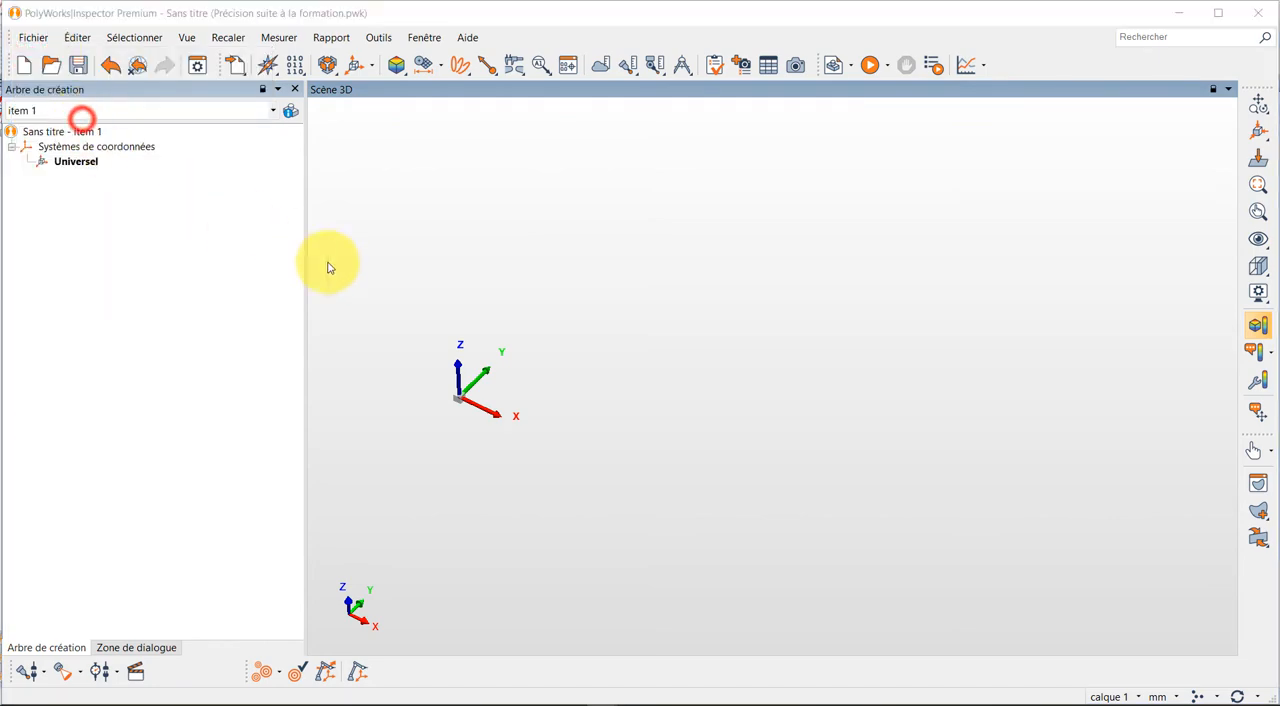
pyautogui.write('Setup équerre')
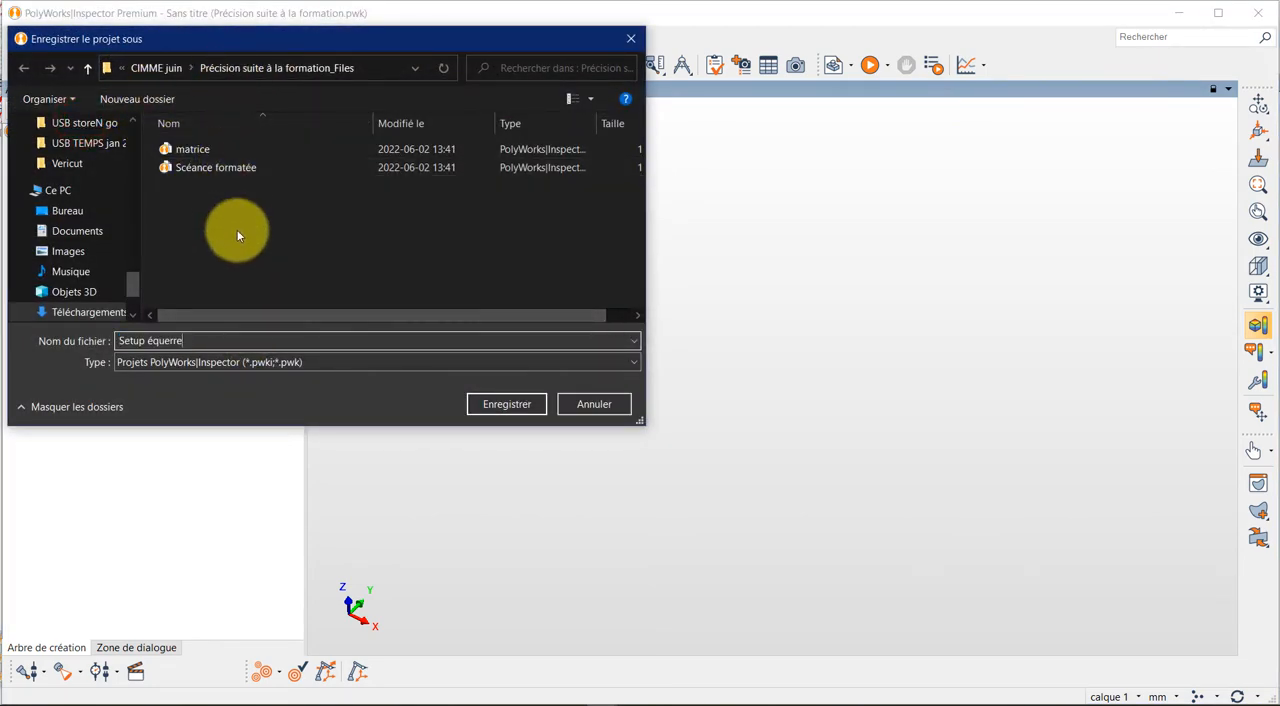
pyautogui.click(502, 402)
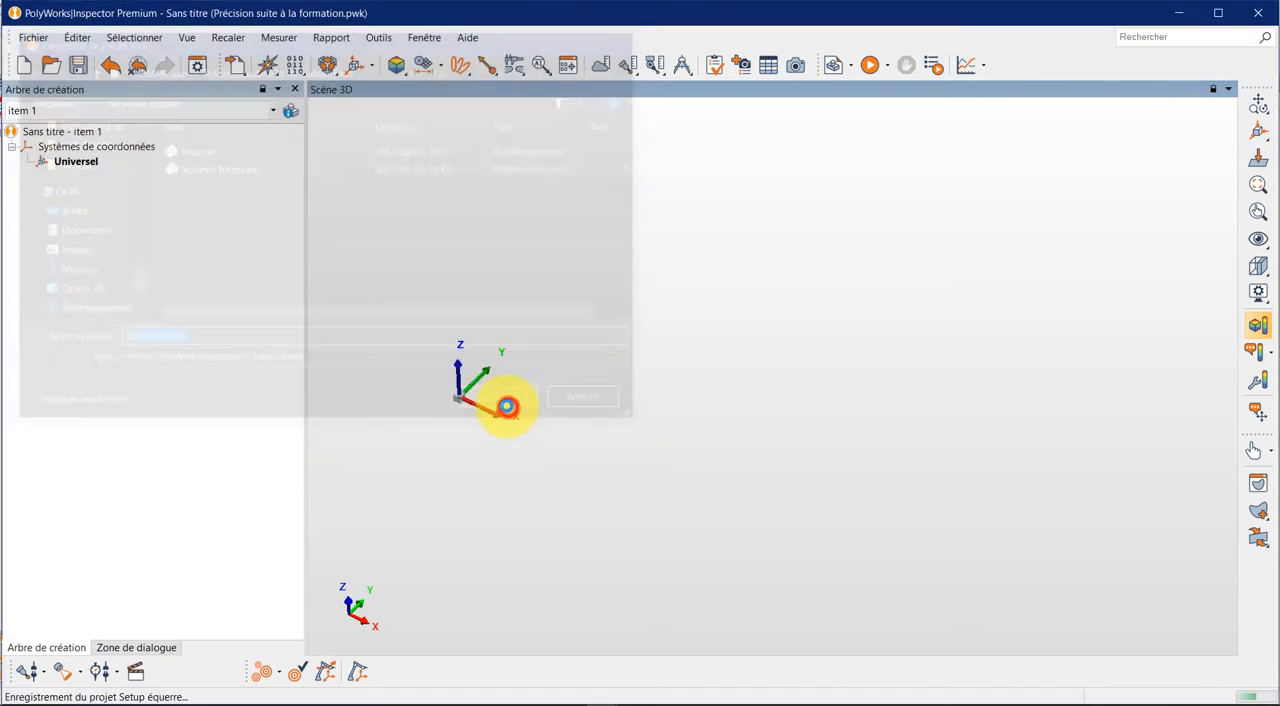
# - Connect the CNC.CMM probing device, enable offline simulation mode and start a measurement session
pyautogui.click(44, 671)
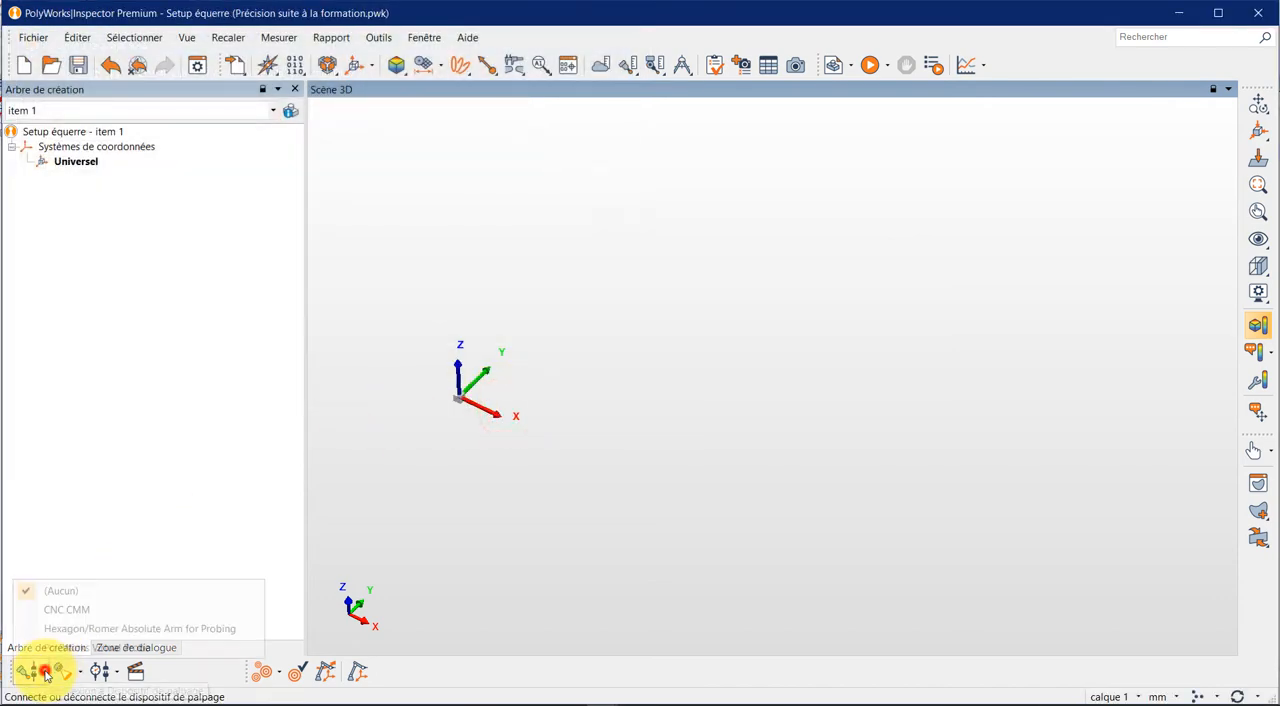
pyautogui.click(57, 607)
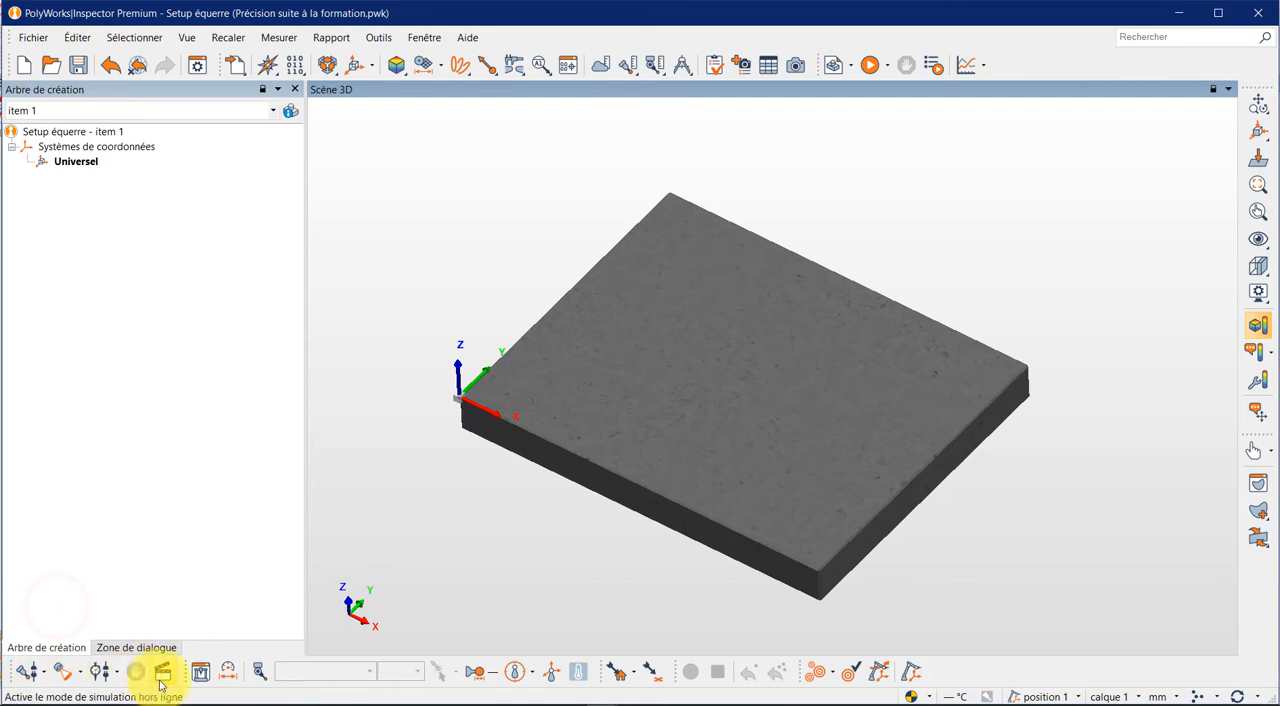
pyautogui.click(163, 671)
pyautogui.click(28, 671)
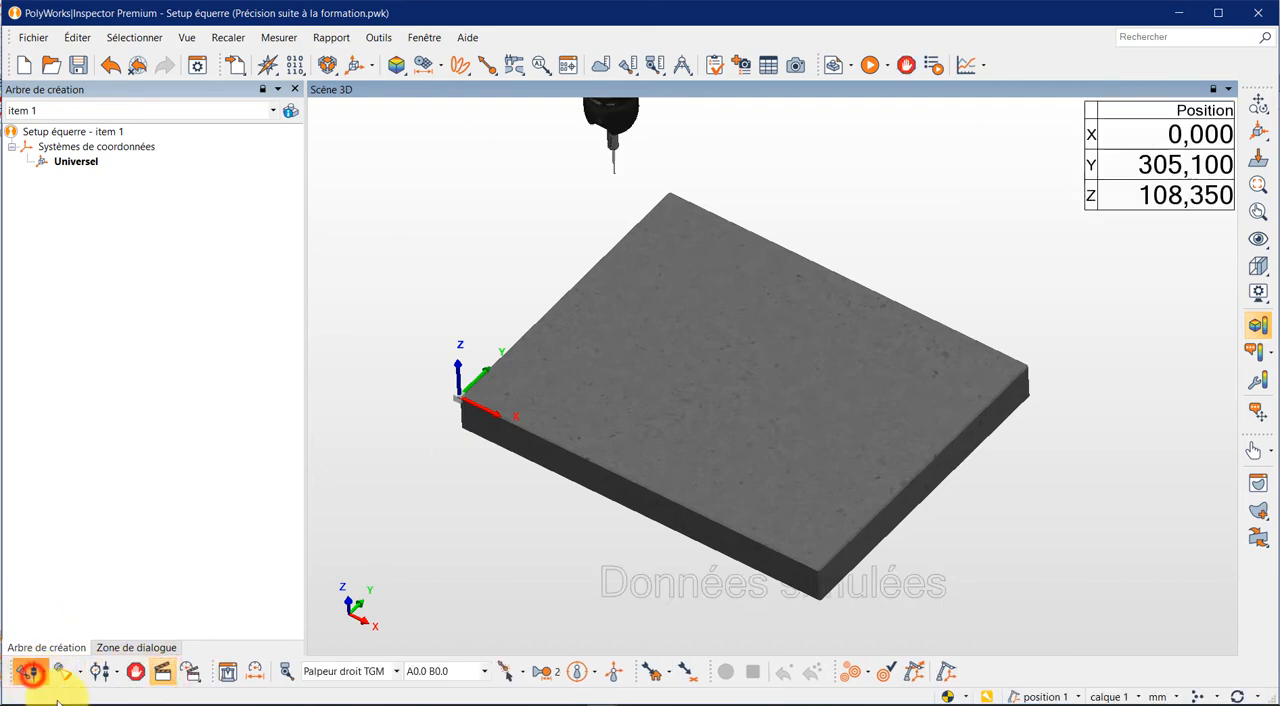
pyautogui.scroll(-5, 629, 391)
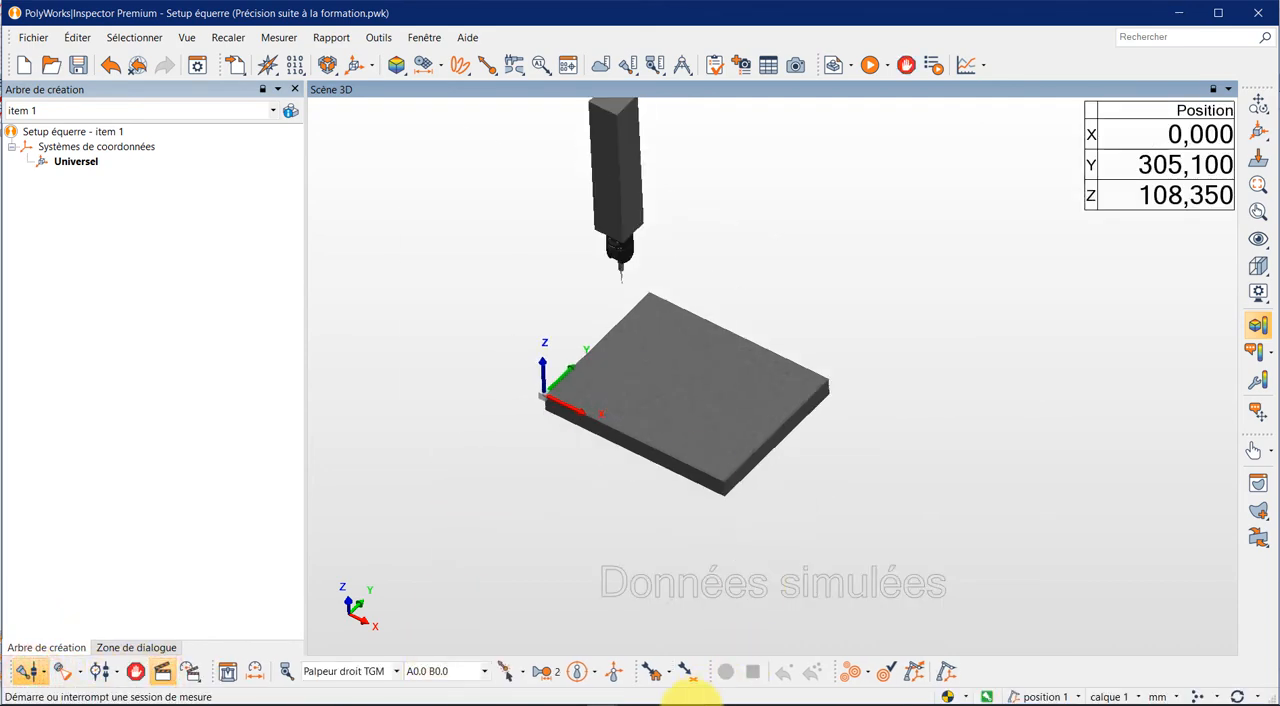
pyautogui.moveTo(620, 504); pyautogui.dragTo(622, 487)
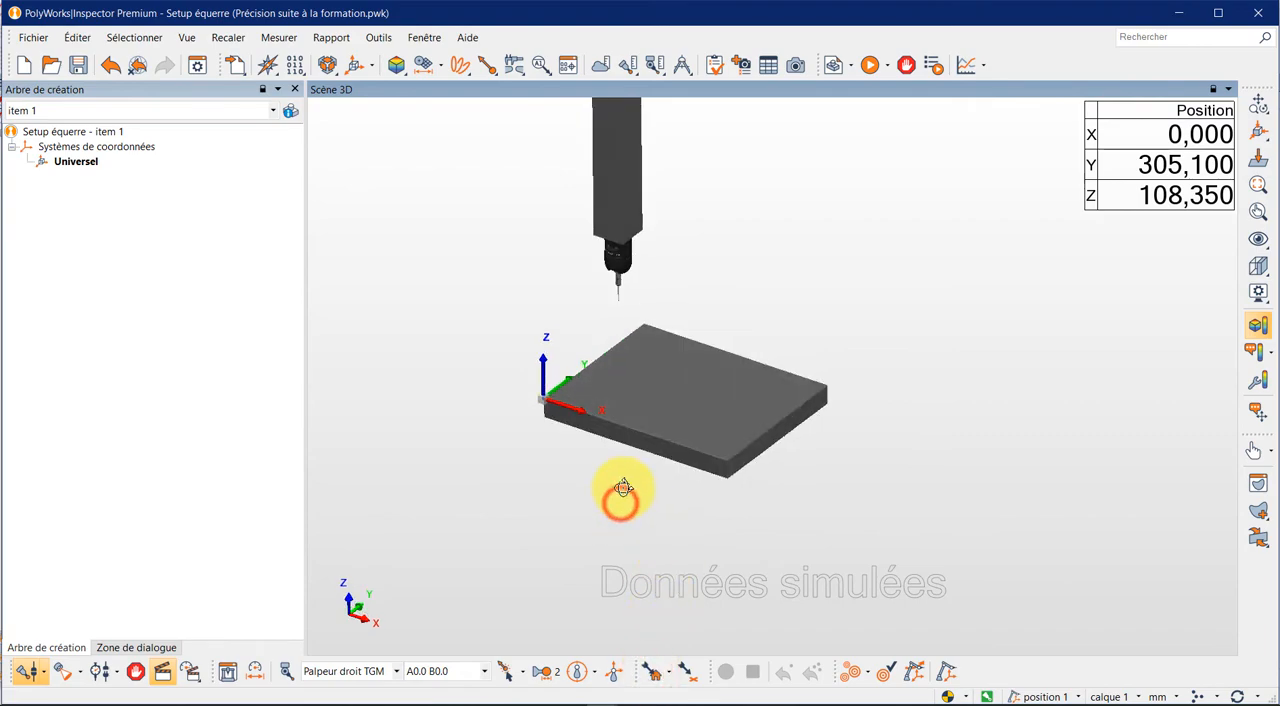
# - Import the CAD model Assemblage ÉQUERRE CMM.IGS from the Équerre CMM CIMME folder
pyautogui.click(235, 65)
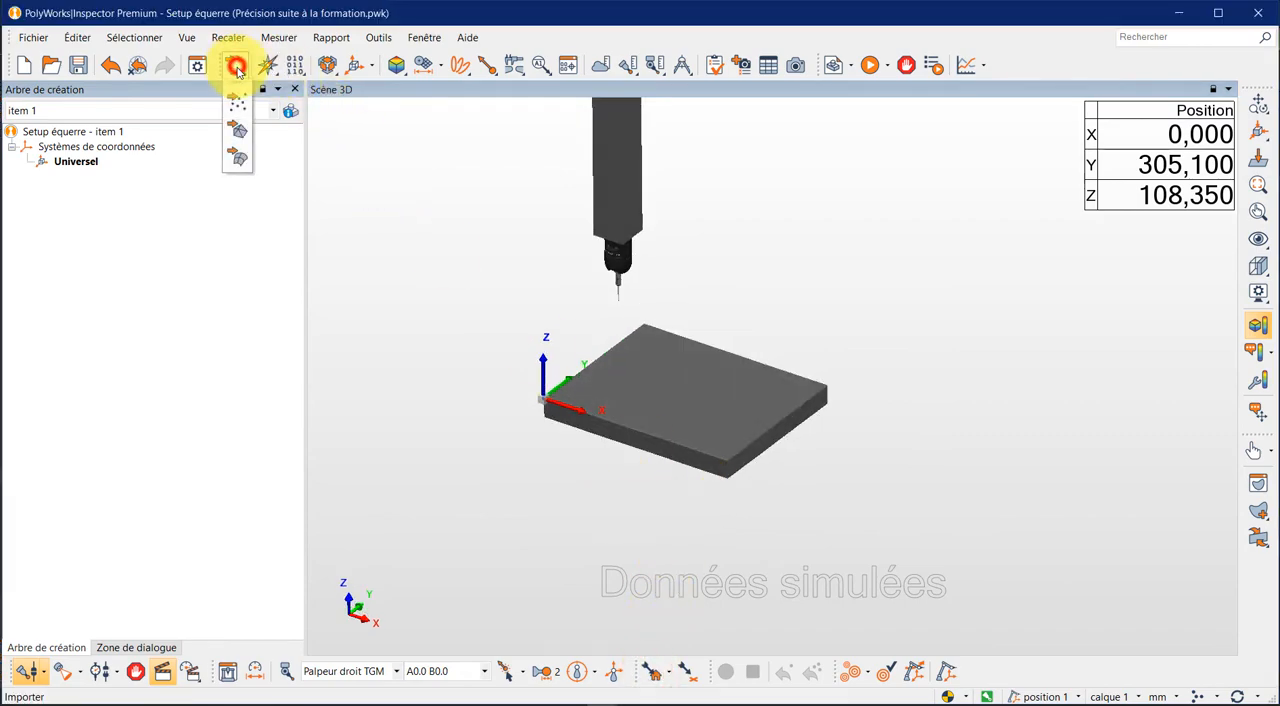
pyautogui.click(240, 155)
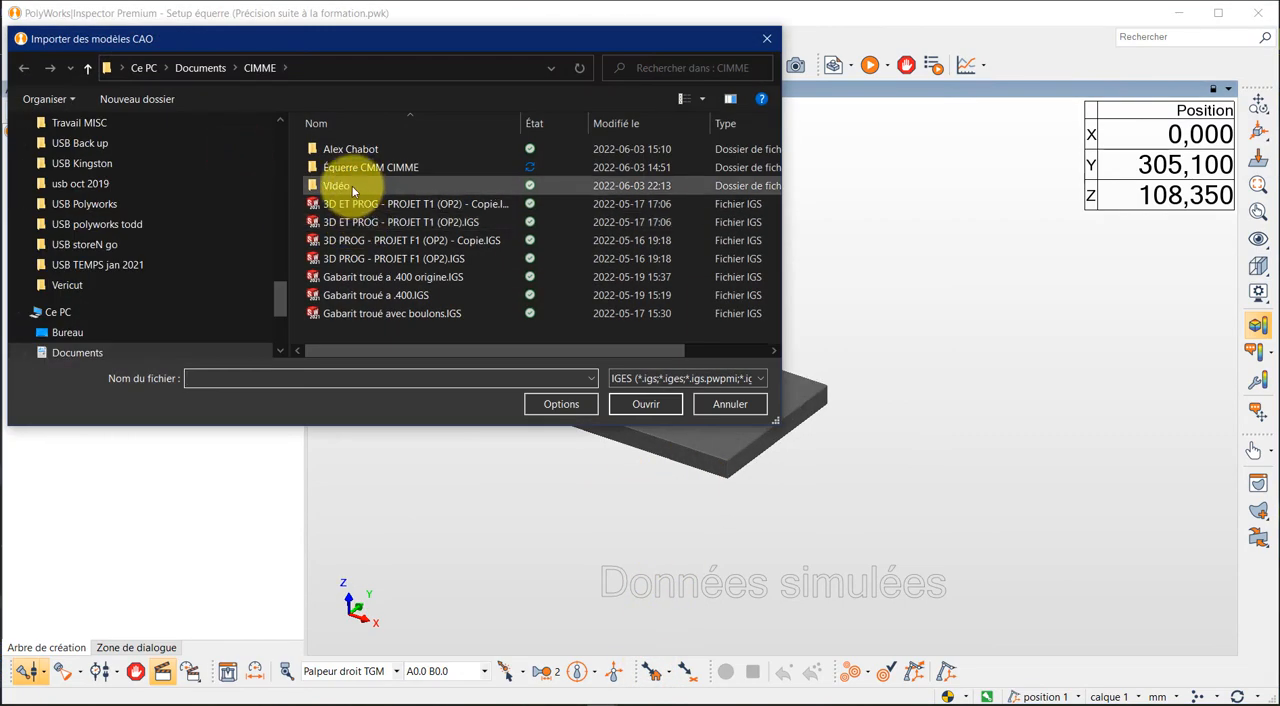
pyautogui.click(355, 170)
pyautogui.doubleClick(355, 170)
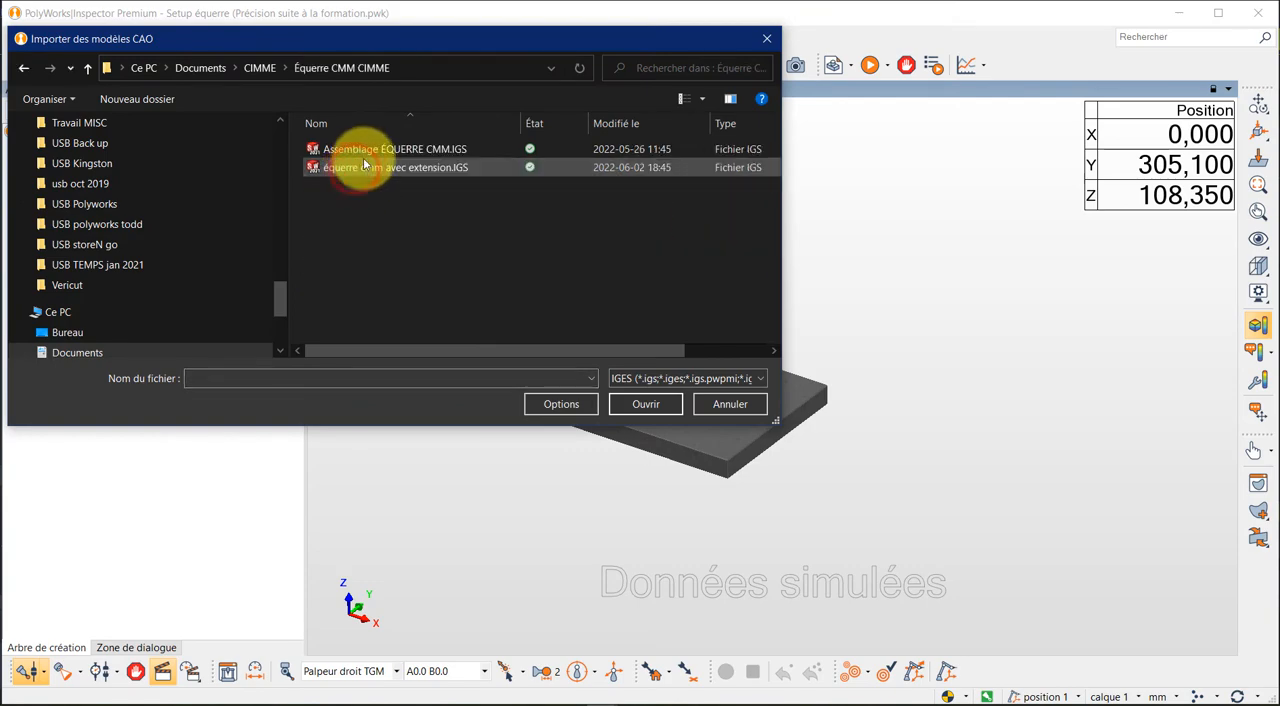
pyautogui.doubleClick(362, 146)
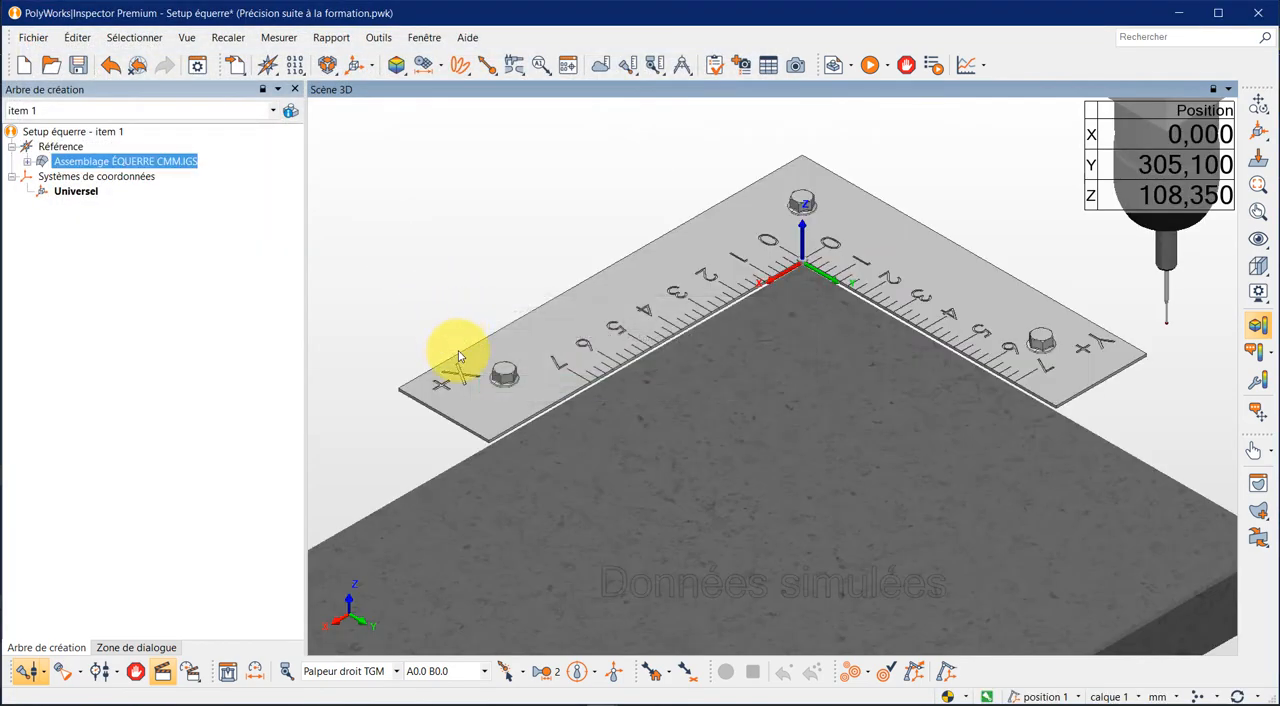
pyautogui.moveTo(556, 455); pyautogui.dragTo(494, 458)
pyautogui.scroll(-4, 552, 386)
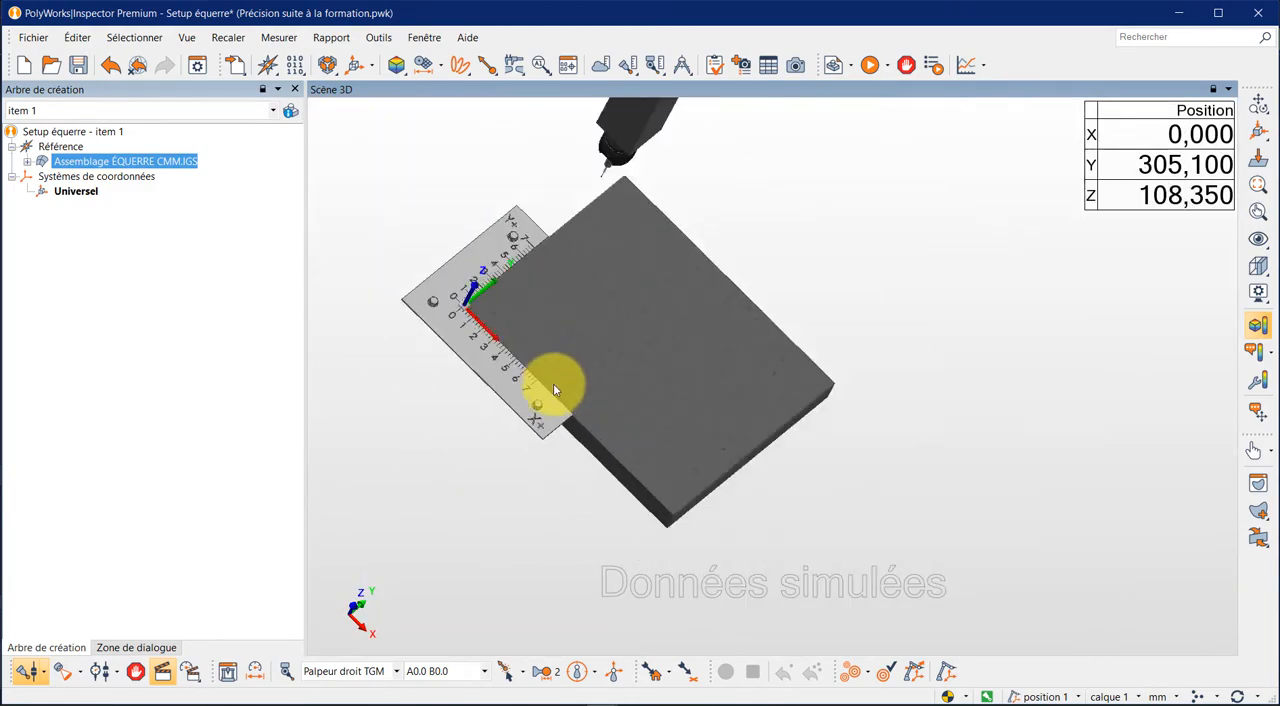
# - Open manual alignment for the imported square model and switch the length units to inches (po)
pyautogui.rightClick(483, 360)
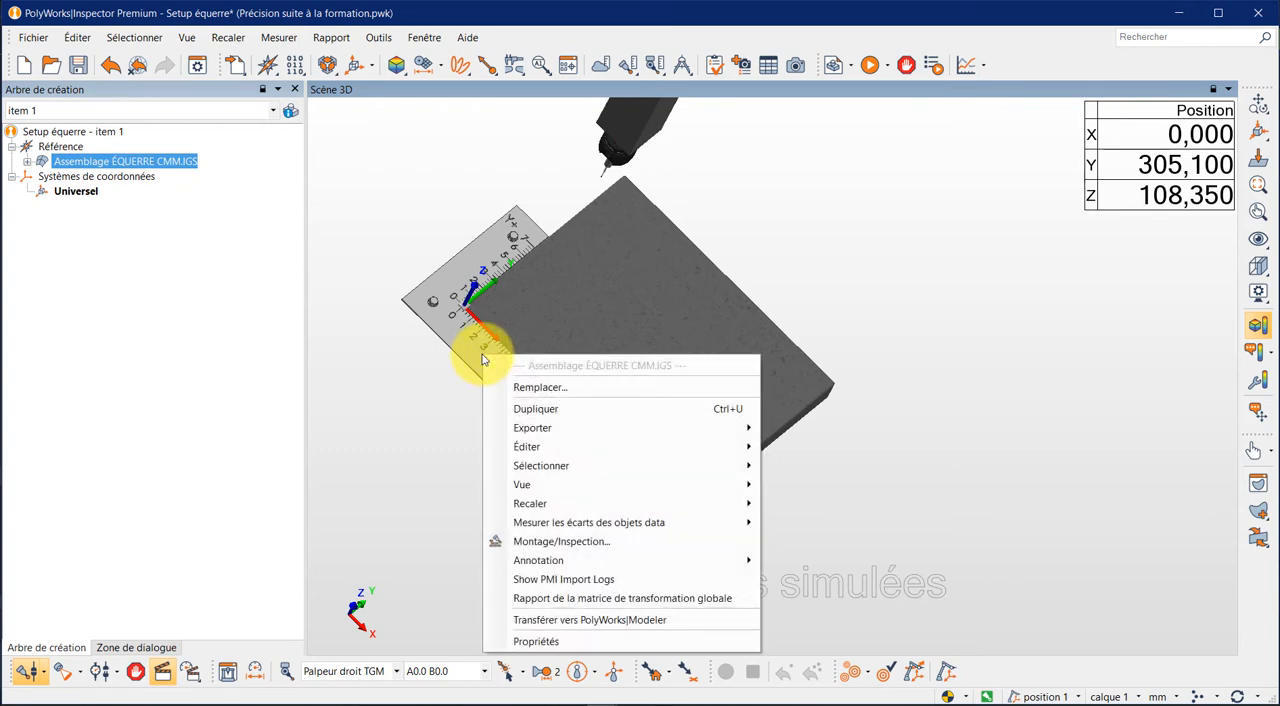
pyautogui.click(558, 505)
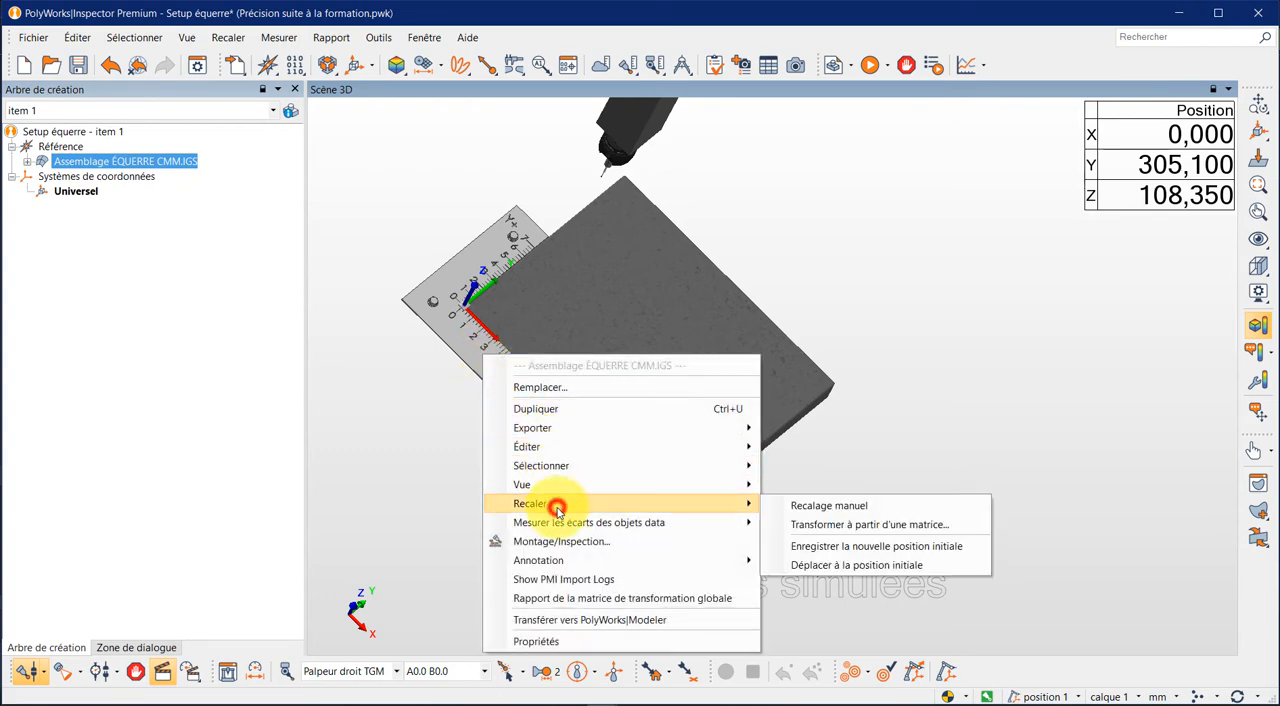
pyautogui.click(822, 508)
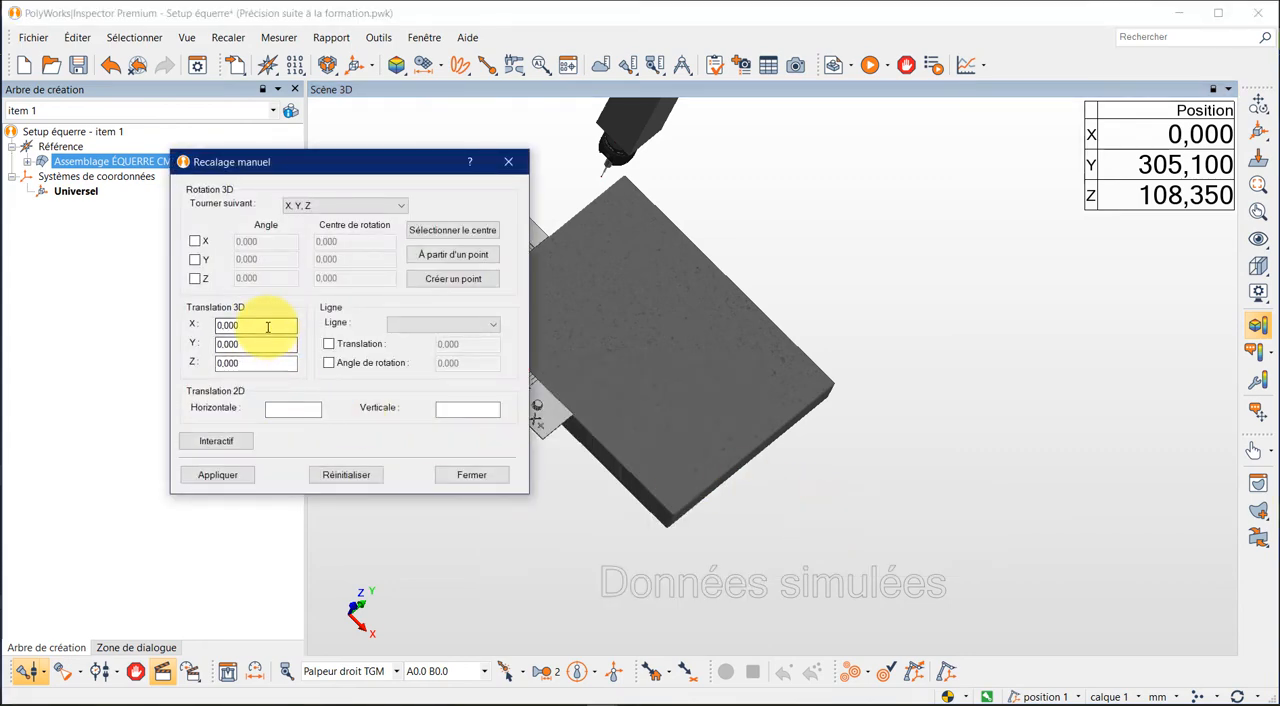
pyautogui.click(1180, 697)
pyautogui.click(1176, 645)
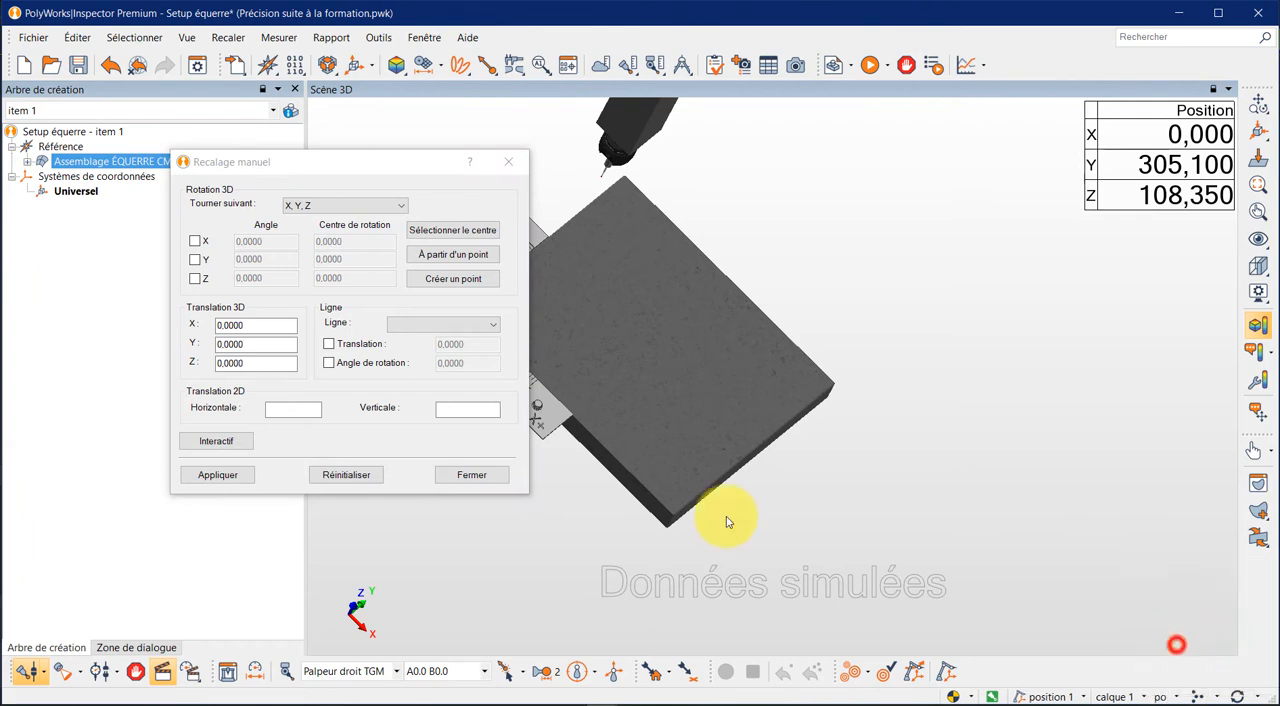
# - Translate the square model by 6 in X and 6 in Y, leaving Z at 0, and finish the manual alignment
pyautogui.click(255, 325)
pyautogui.doubleClick(265, 327)
pyautogui.write('6')
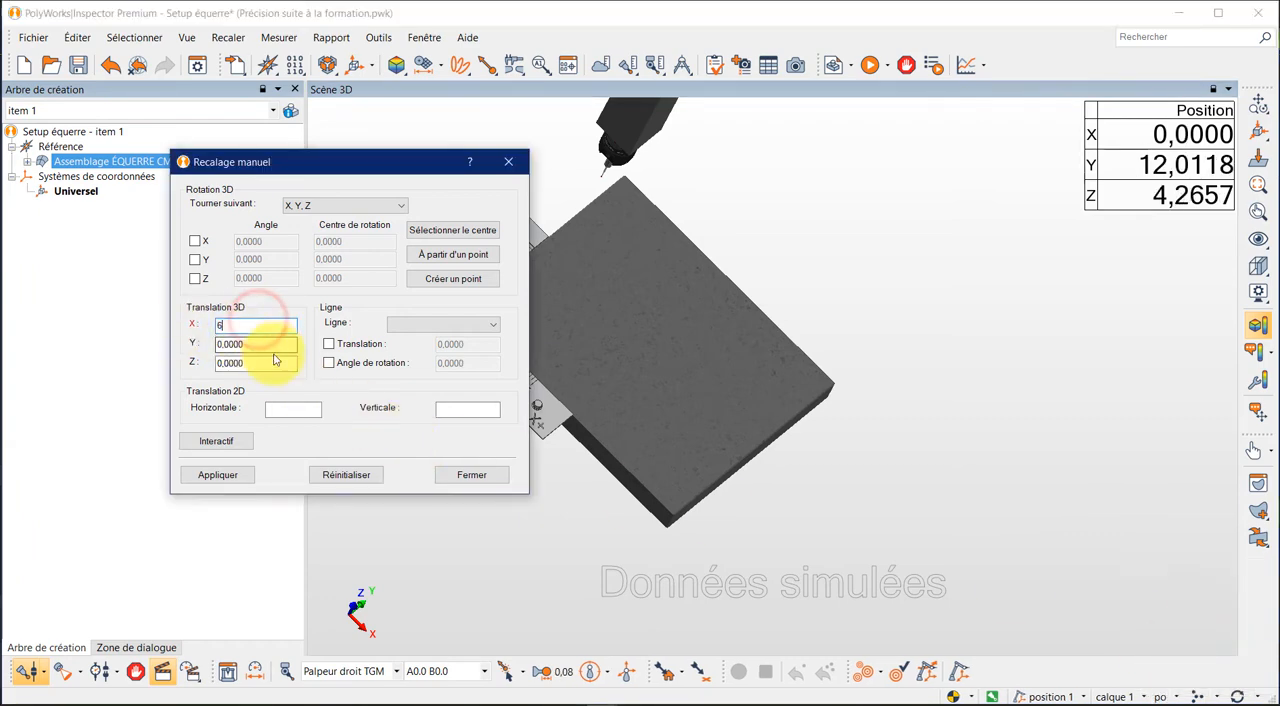
pyautogui.doubleClick(262, 344)
pyautogui.write('6')
pyautogui.click(275, 363)
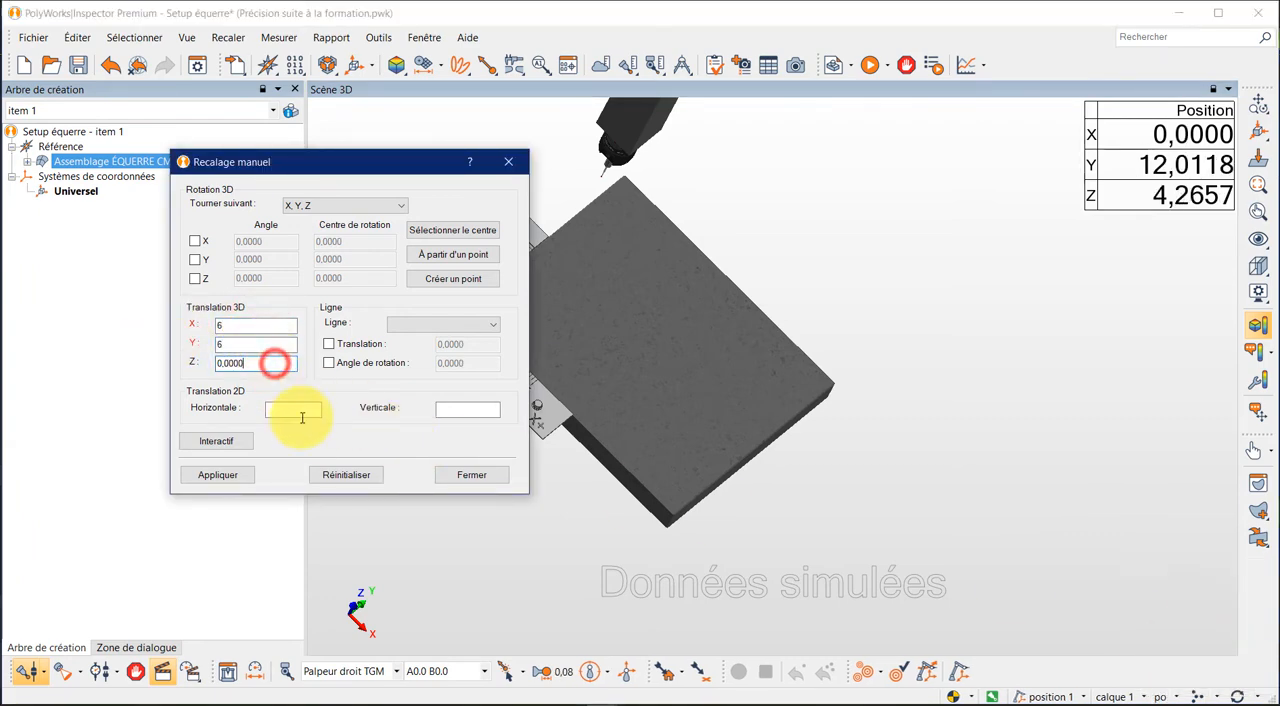
pyautogui.moveTo(730, 459); pyautogui.dragTo(598, 449)
pyautogui.scroll(10, 598, 449)
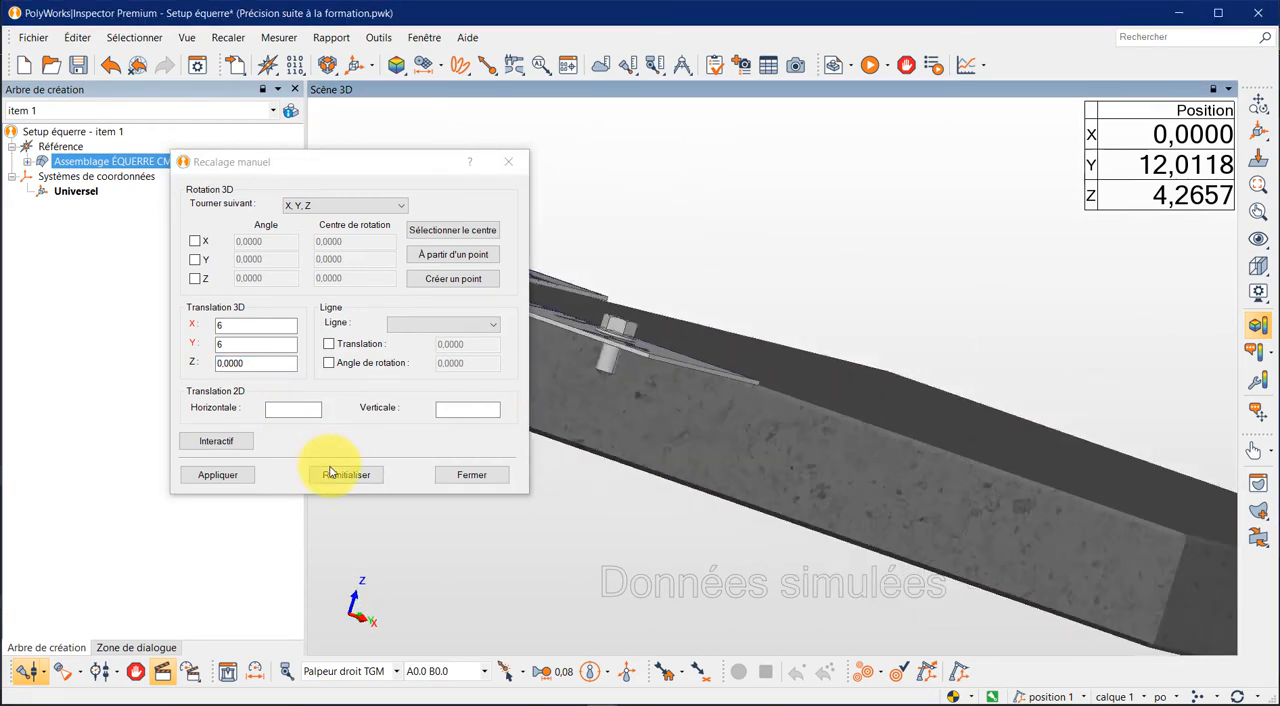
pyautogui.click(229, 474)
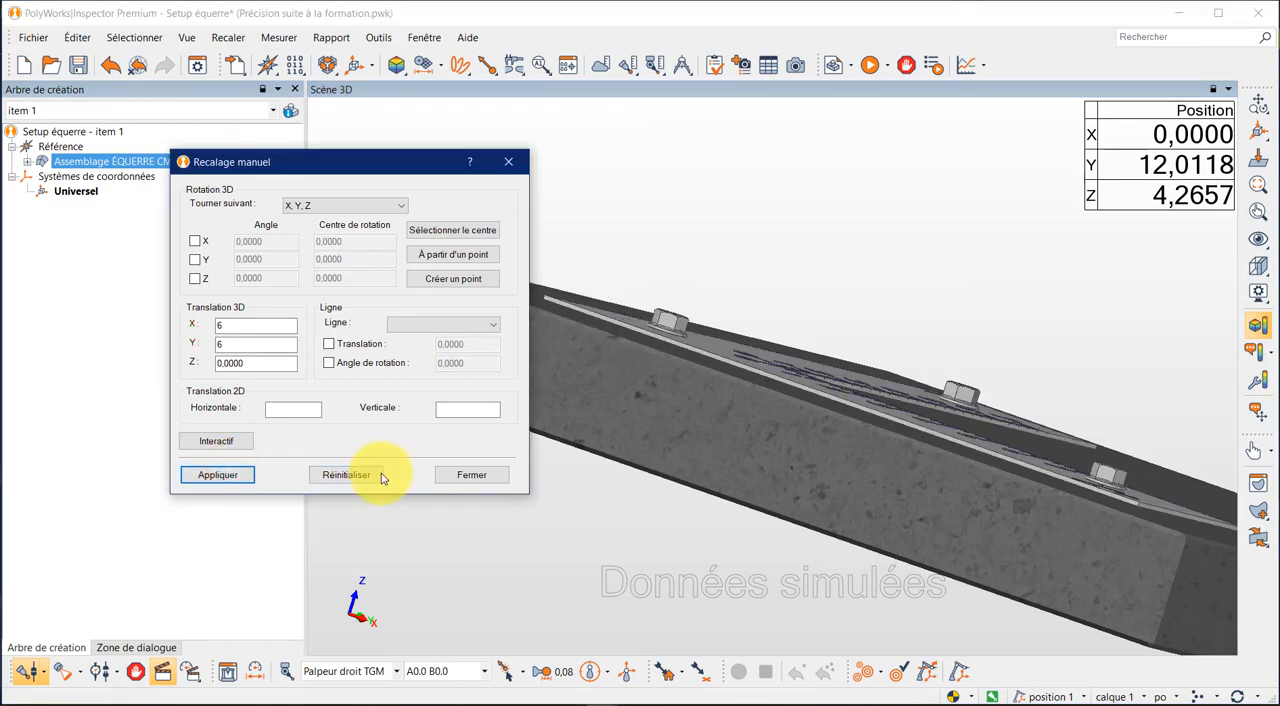
pyautogui.click(460, 477)
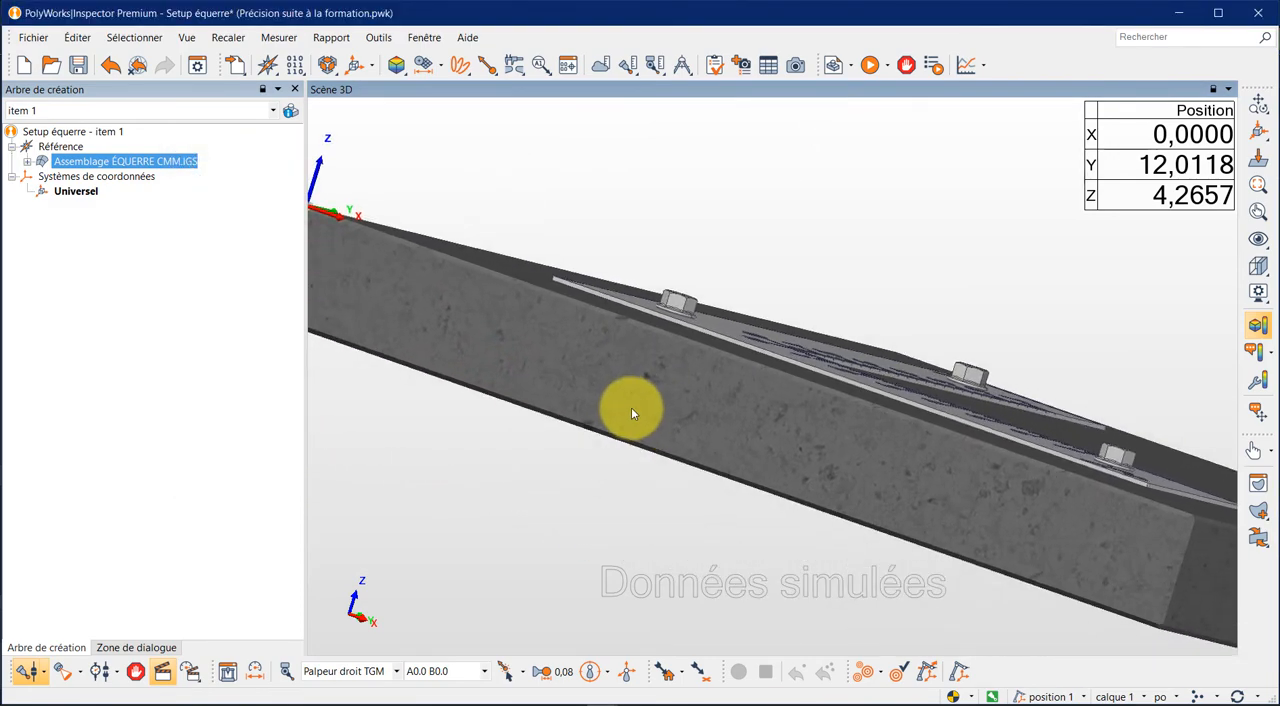
# - Examine the square's position on the granite plate from several angles and look over the available alignment methods
pyautogui.moveTo(631, 413); pyautogui.dragTo(634, 443)
pyautogui.scroll(-1, 676, 403)
pyautogui.scroll(2, 684, 398)
pyautogui.scroll(-2, 733, 364)
pyautogui.scroll(-2, 733, 364)
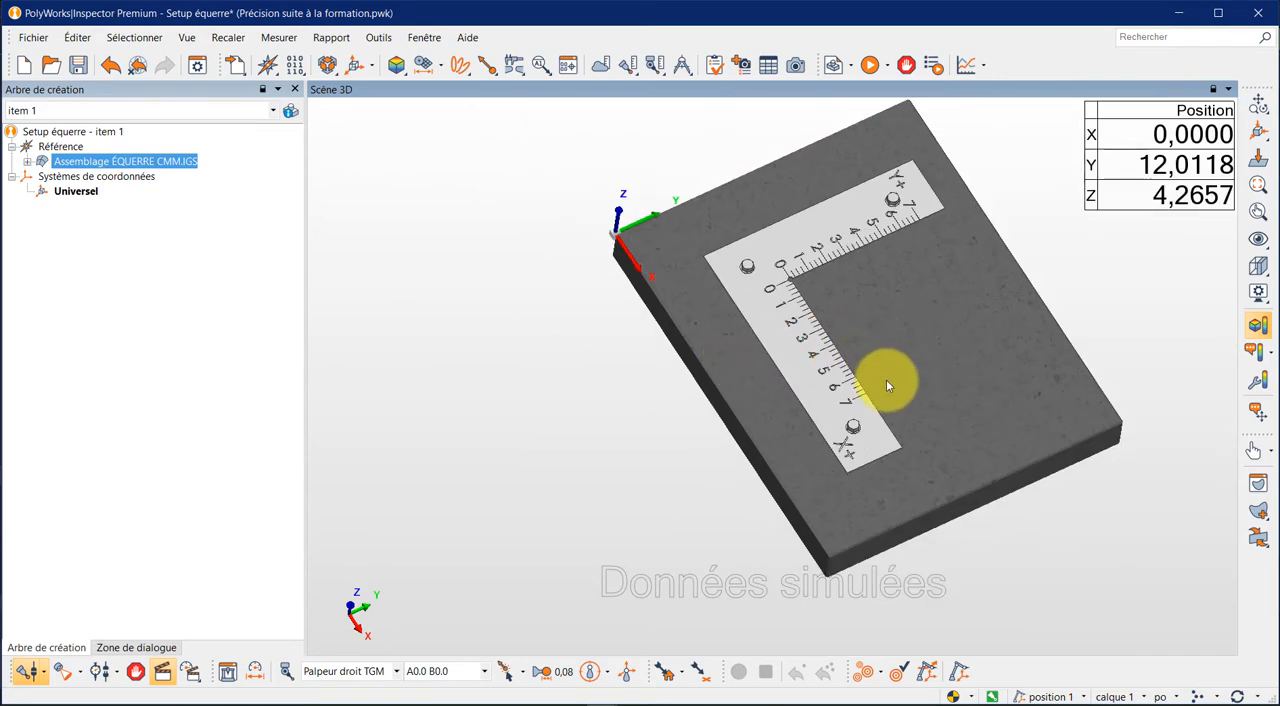
pyautogui.moveTo(886, 384); pyautogui.dragTo(855, 372)
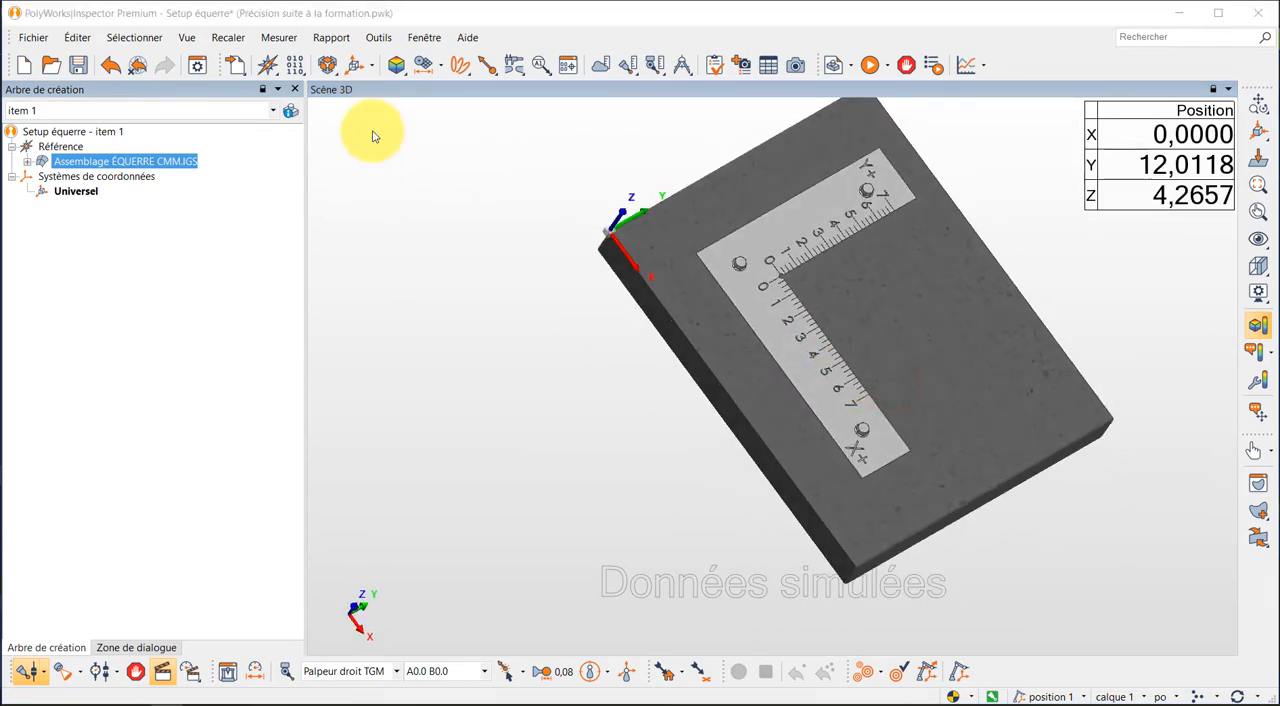
pyautogui.click(329, 66)
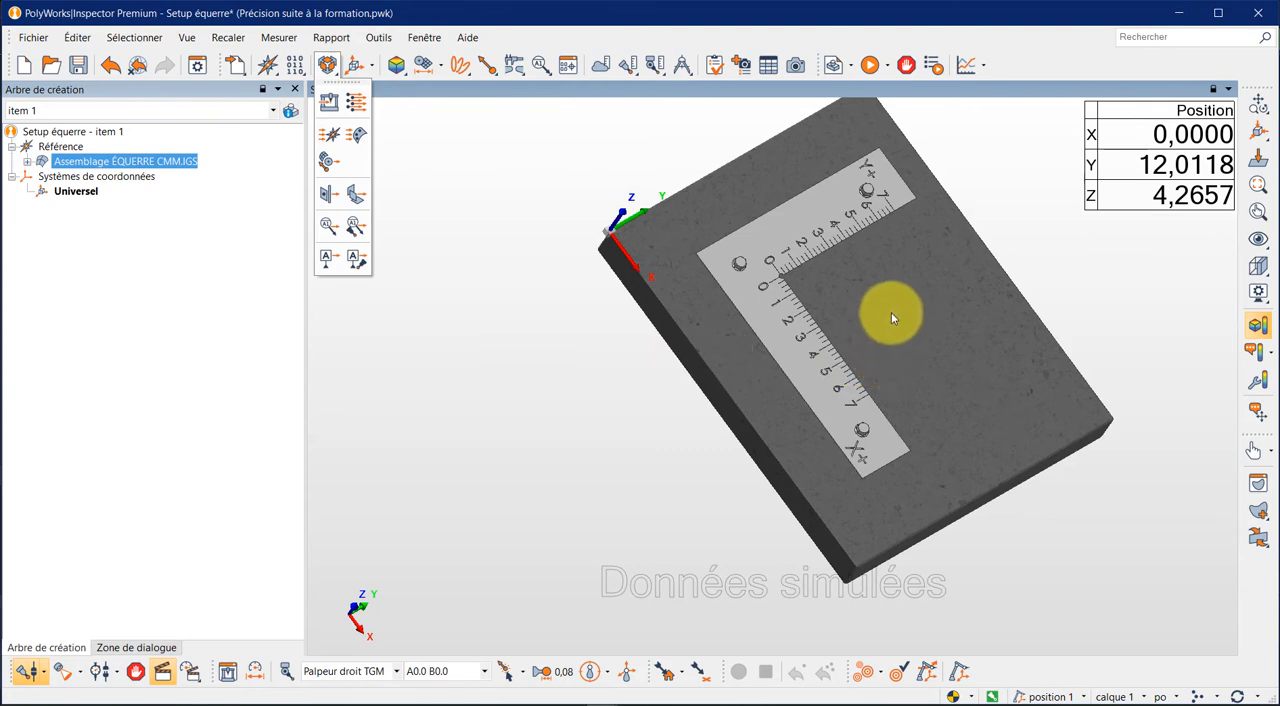
pyautogui.moveTo(893, 329); pyautogui.dragTo(866, 327)
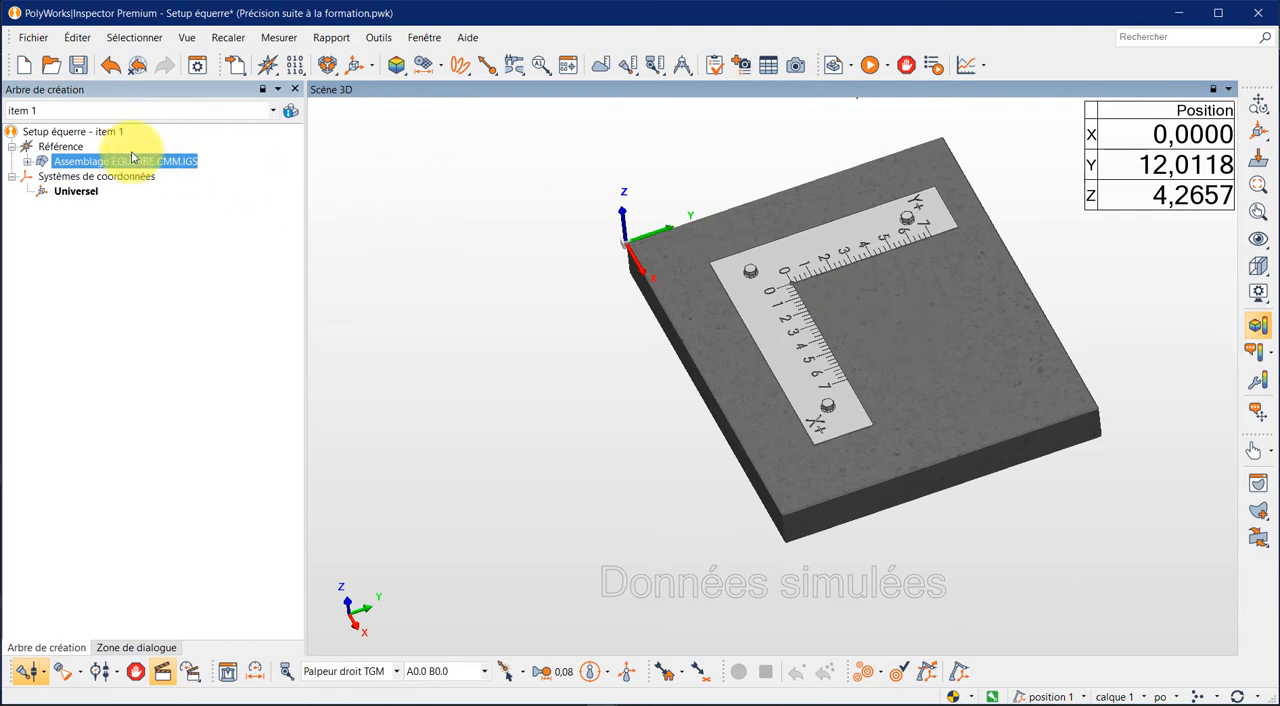
# - Hide the granite table and the Assemblage ÉQUERRE CMM.IGS model in the 3D scene
pyautogui.click(1259, 292)
pyautogui.click(1115, 518)
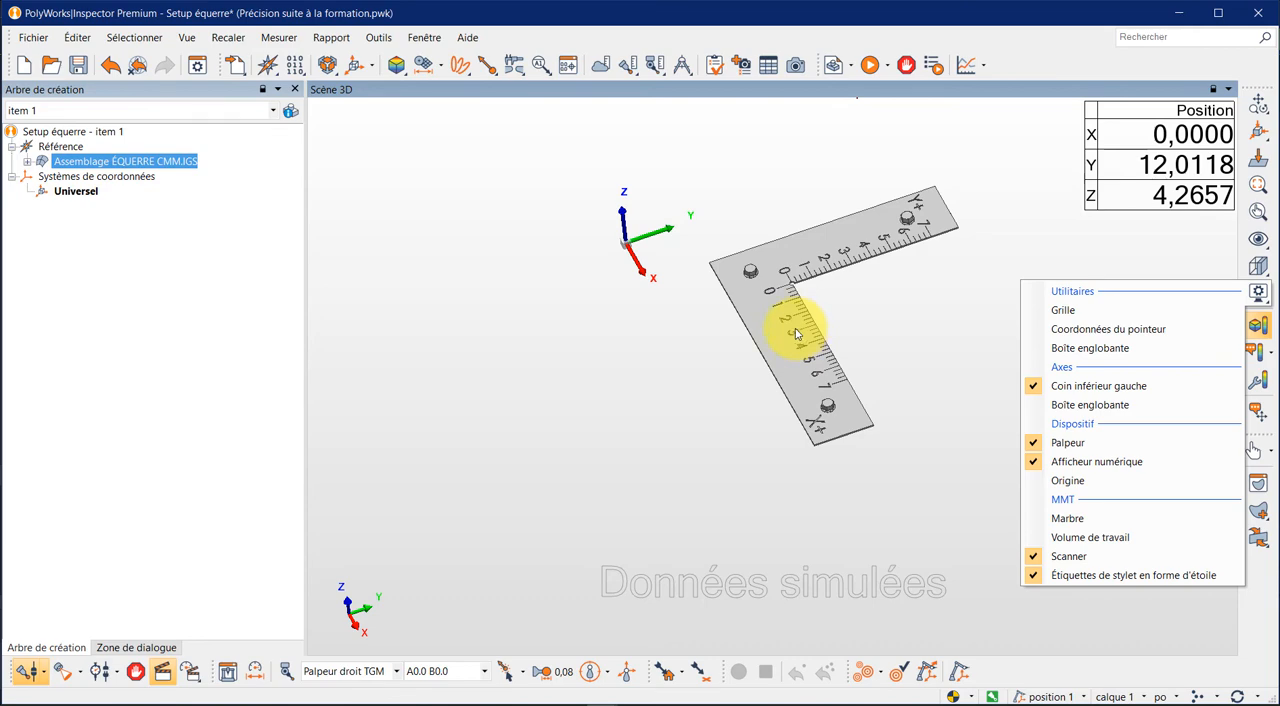
pyautogui.click(236, 65)
pyautogui.click(236, 65)
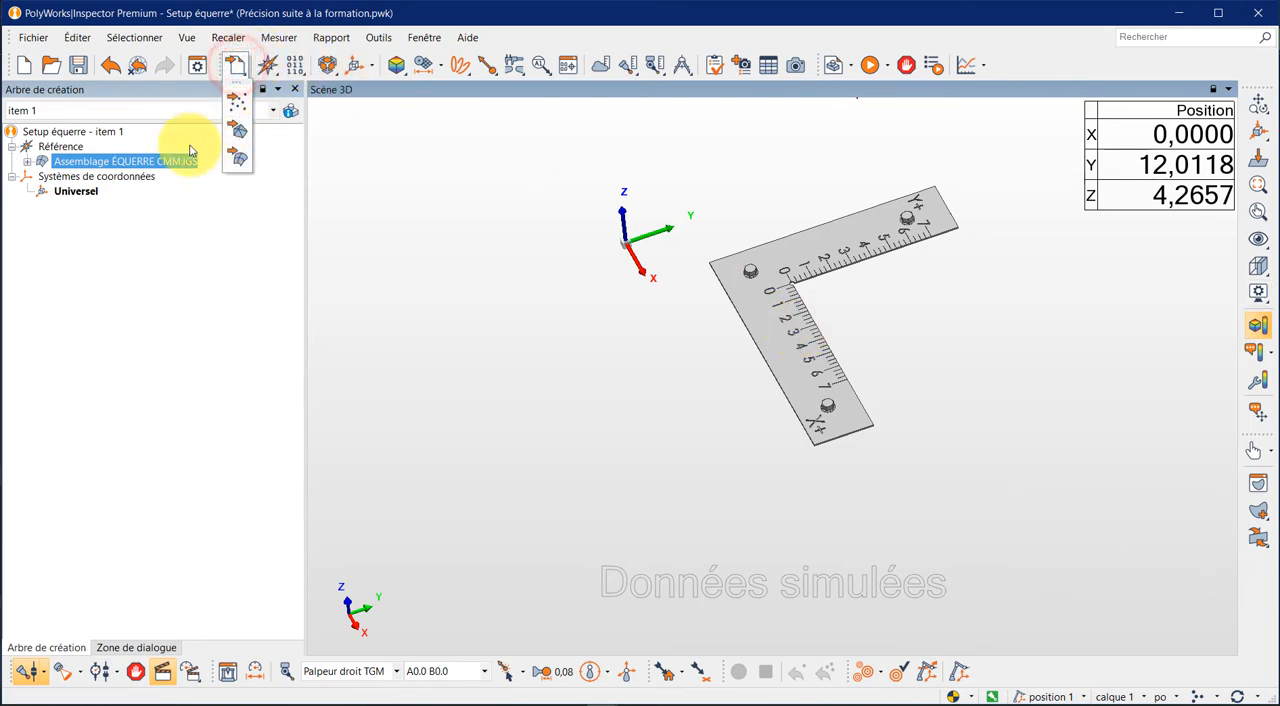
pyautogui.click(133, 245)
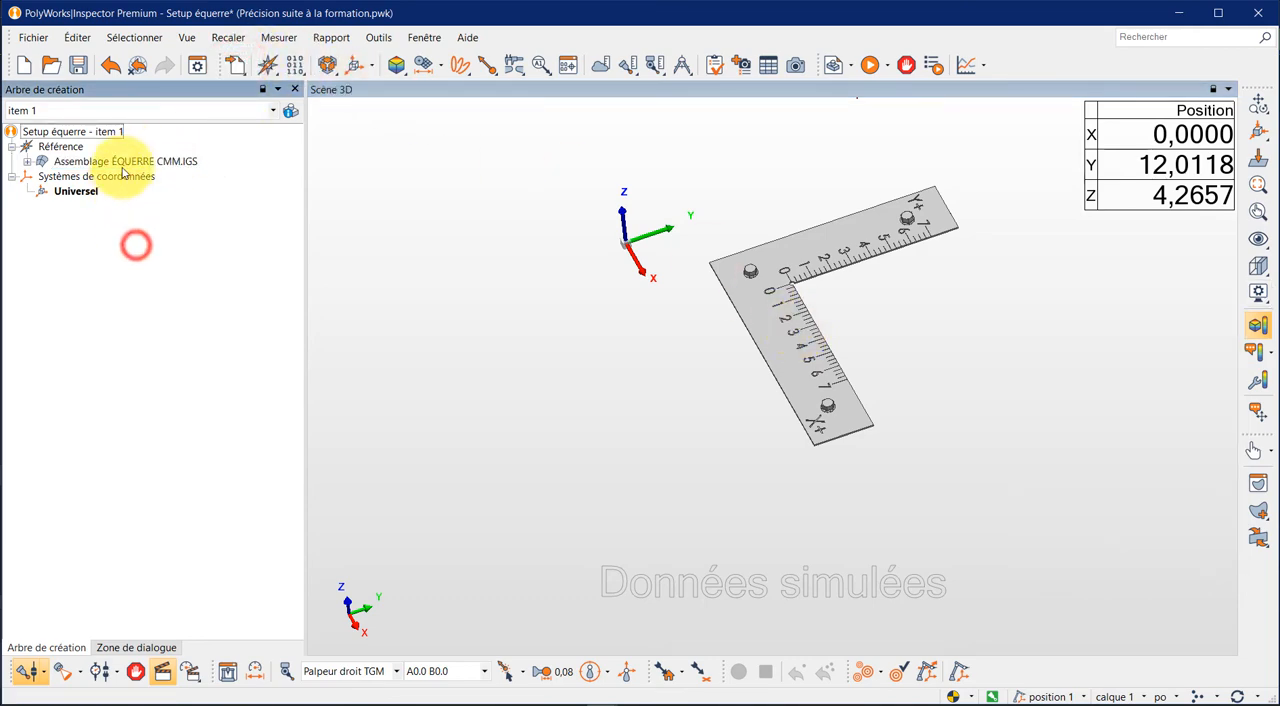
pyautogui.click(41, 162)
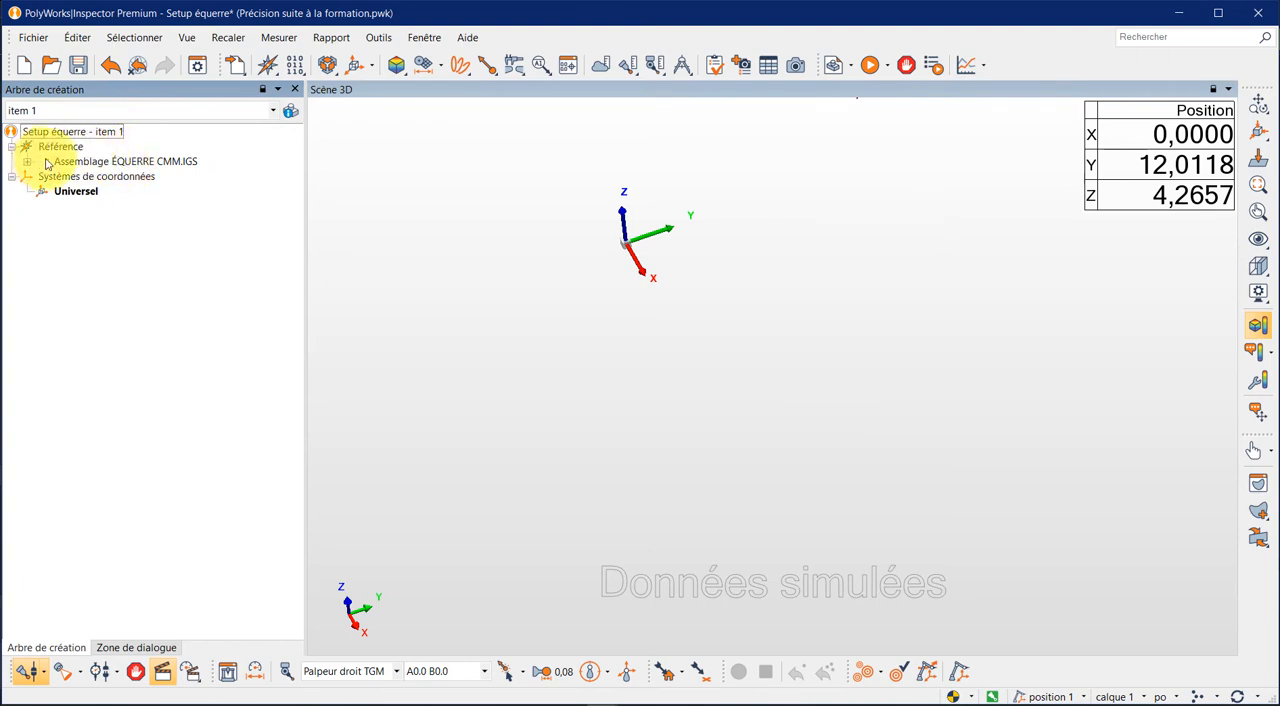
# - Import the CAD model équerre cmm avec extension.IGS from the Équerre CMM CIMME folder
pyautogui.click(233, 64)
pyautogui.click(240, 165)
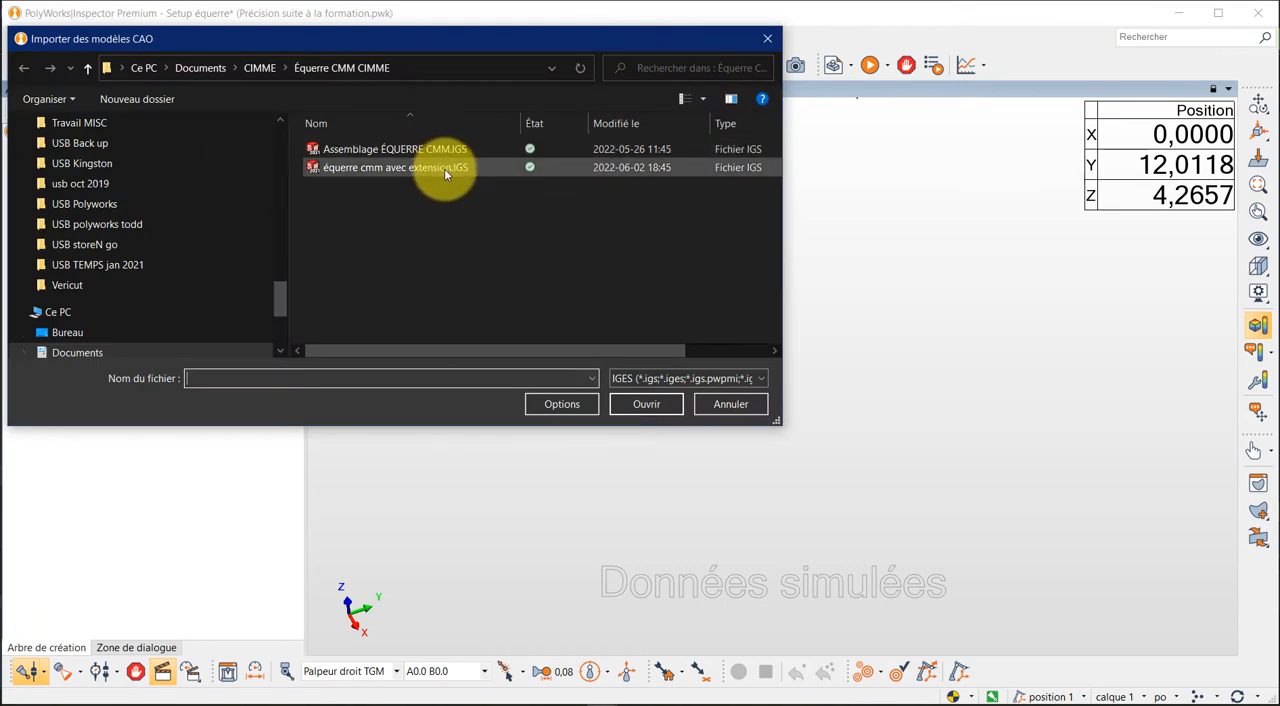
pyautogui.click(445, 170)
pyautogui.doubleClick(445, 170)
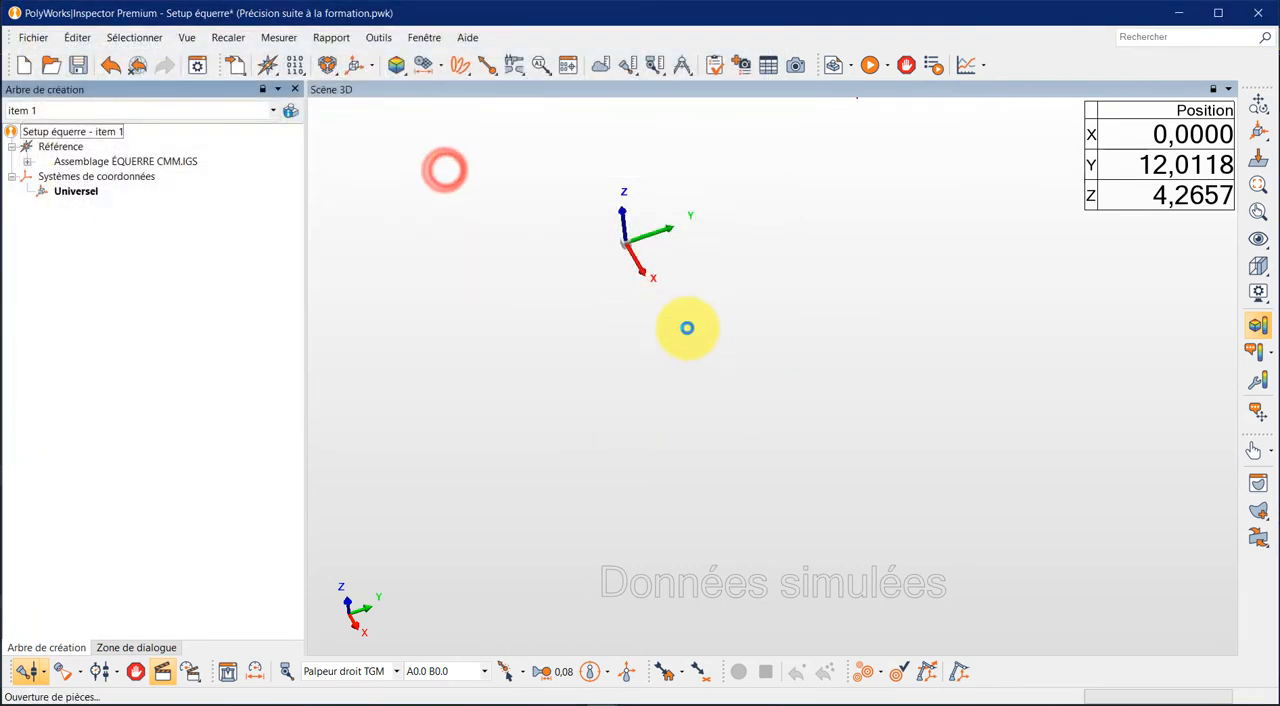
# - Display the granite table (Marbre) in the 3D scene together with the imported extended square
pyautogui.moveTo(756, 350); pyautogui.dragTo(684, 345)
pyautogui.scroll(-3, 734, 341)
pyautogui.scroll(4, 734, 341)
pyautogui.scroll(4, 734, 341)
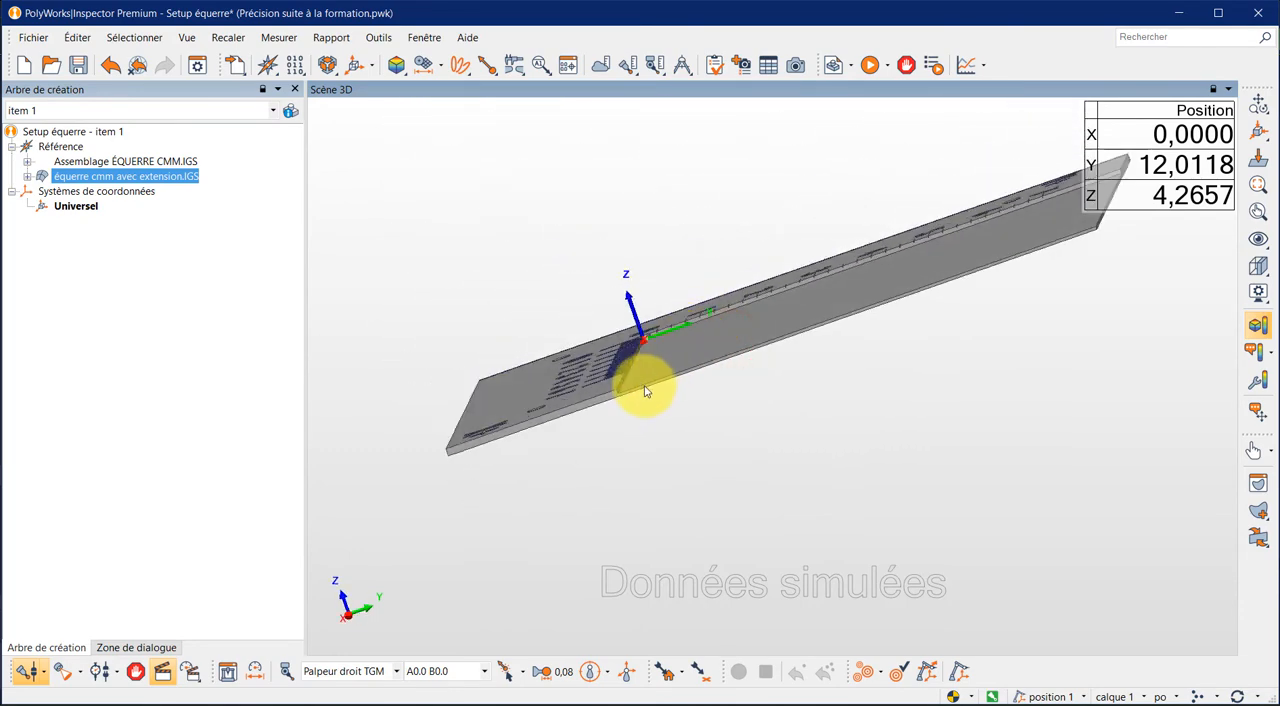
pyautogui.moveTo(775, 346); pyautogui.dragTo(822, 362)
pyautogui.scroll(-5, 438, 374)
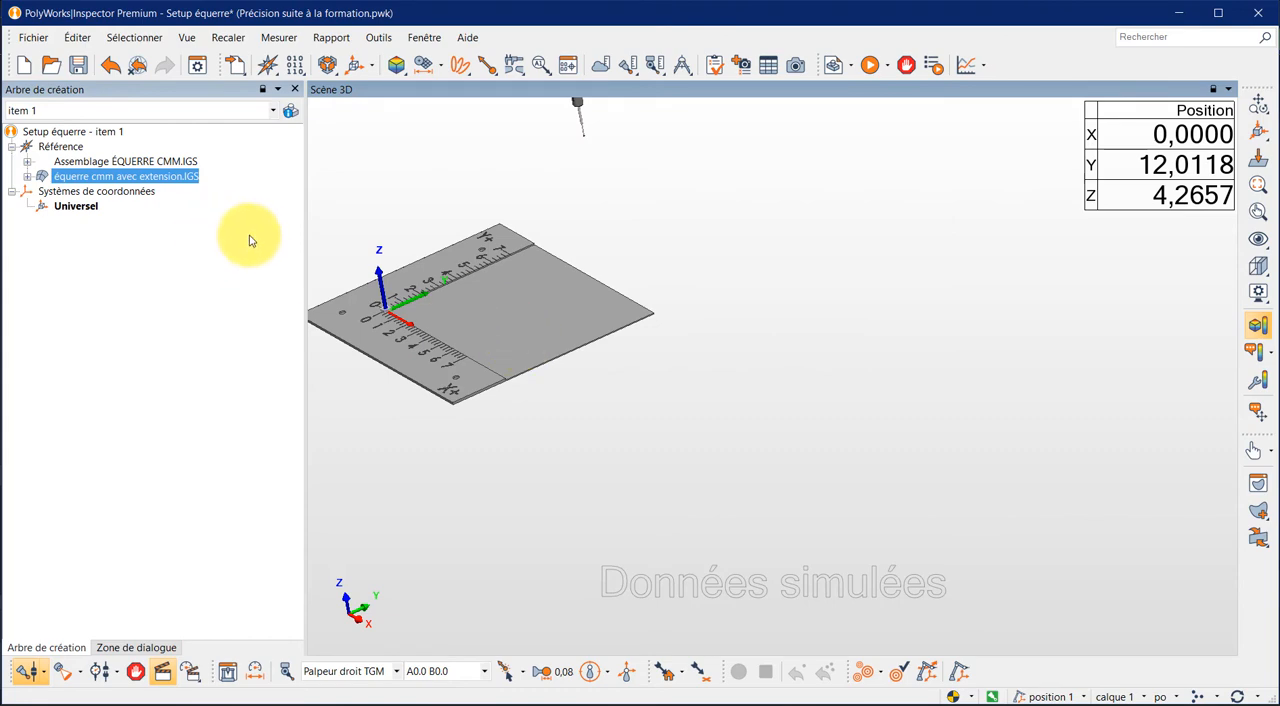
pyautogui.click(1258, 293)
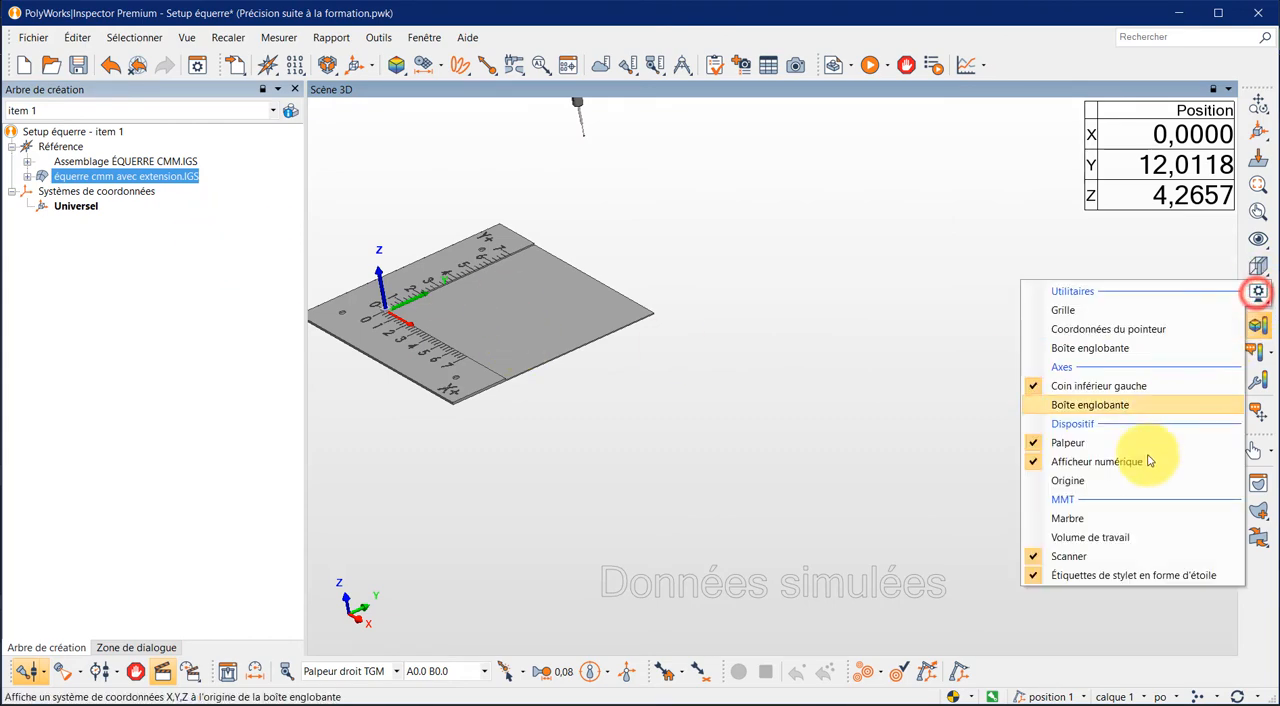
pyautogui.click(1105, 517)
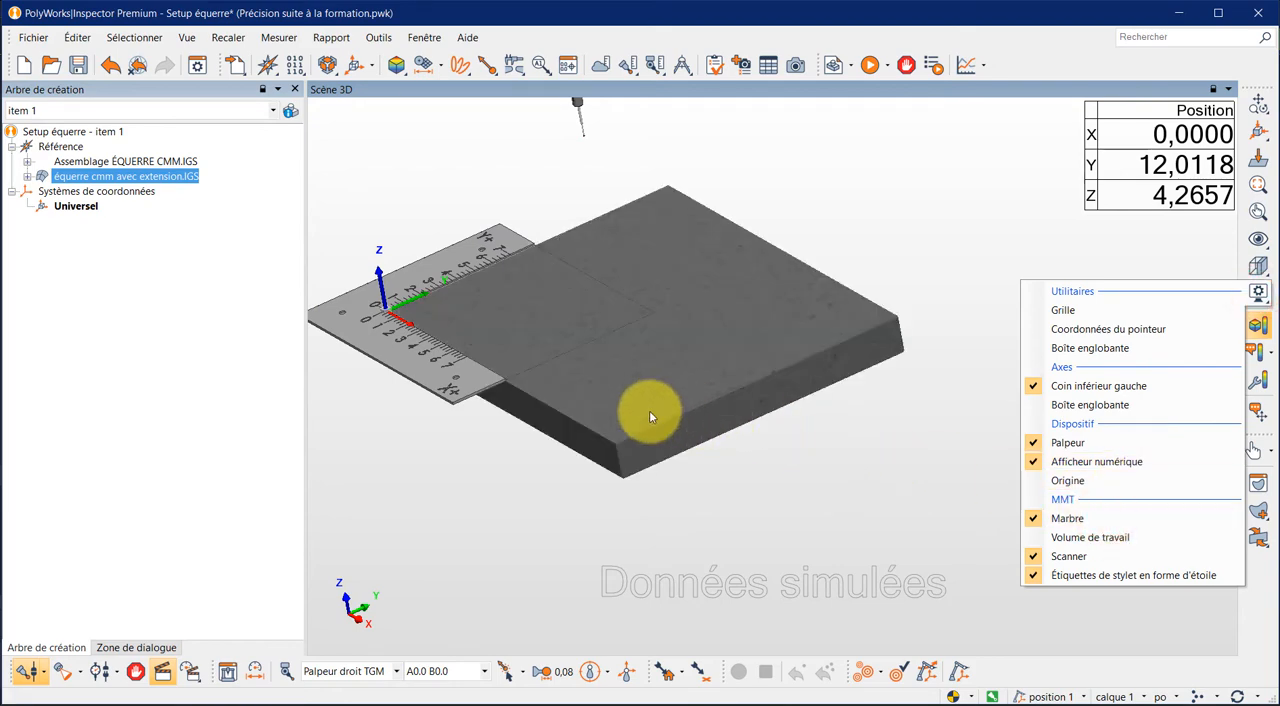
# - Translate the extended square model by 6 in X and 6 in Y, with Z at 0, using manual alignment
pyautogui.rightClick(393, 352)
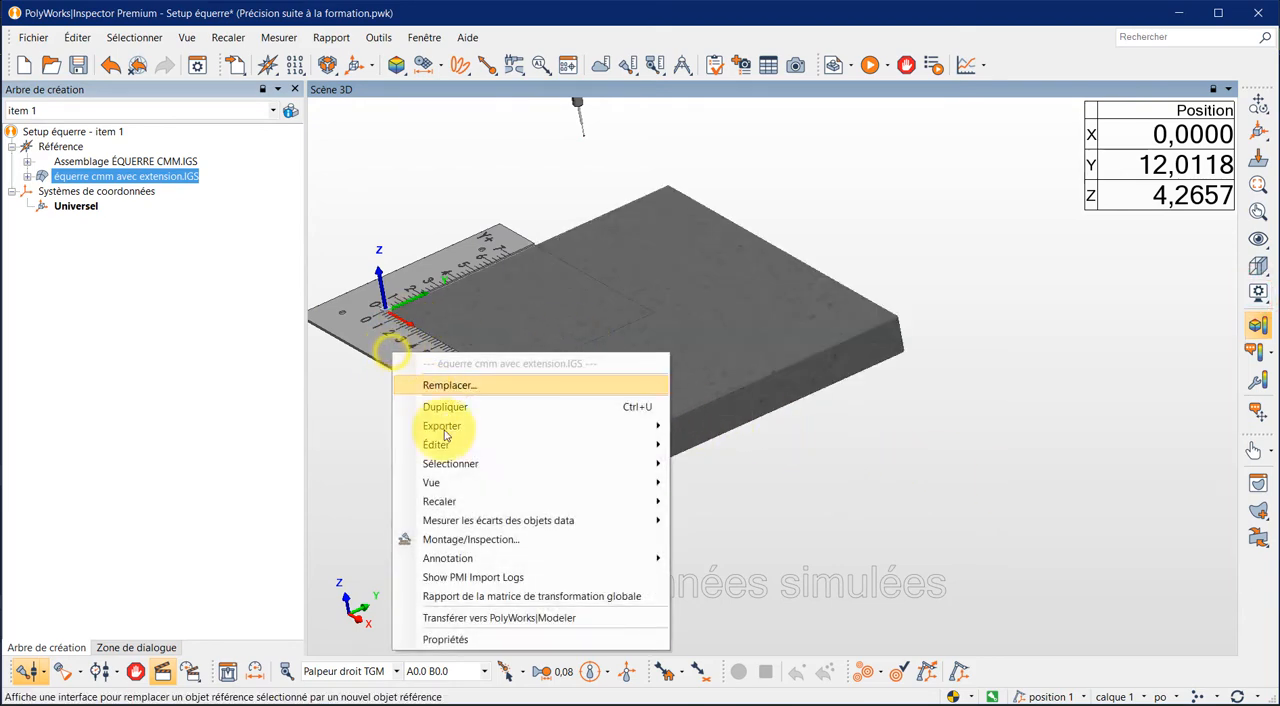
pyautogui.click(439, 501)
pyautogui.click(707, 502)
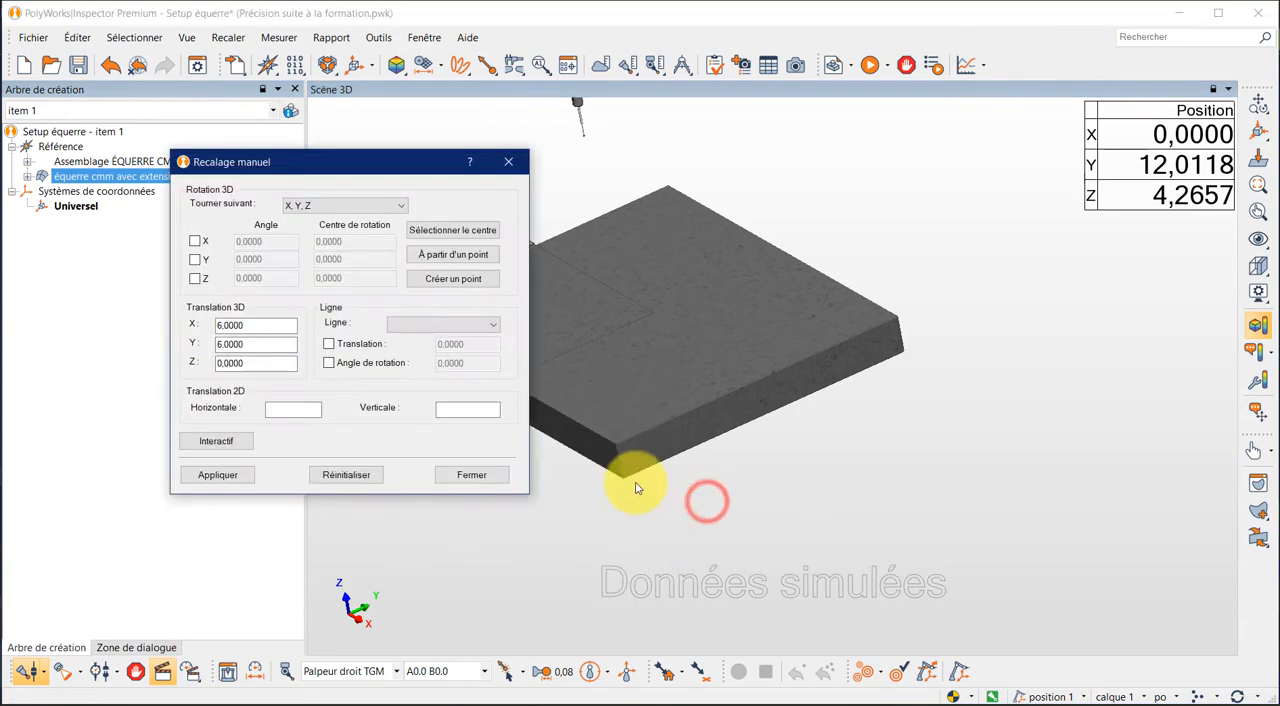
pyautogui.click(217, 474)
pyautogui.click(466, 474)
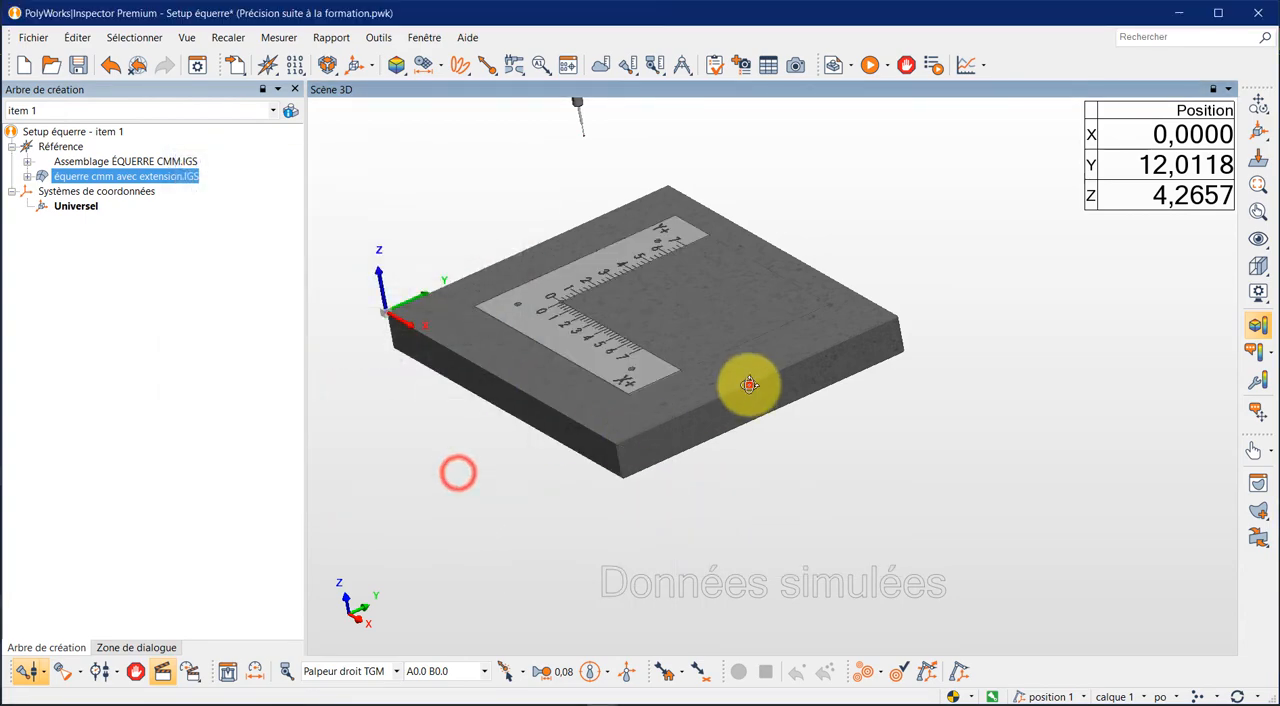
# - Check the extended square's placement on the granite table and hide the table again
pyautogui.moveTo(748, 383); pyautogui.dragTo(750, 416)
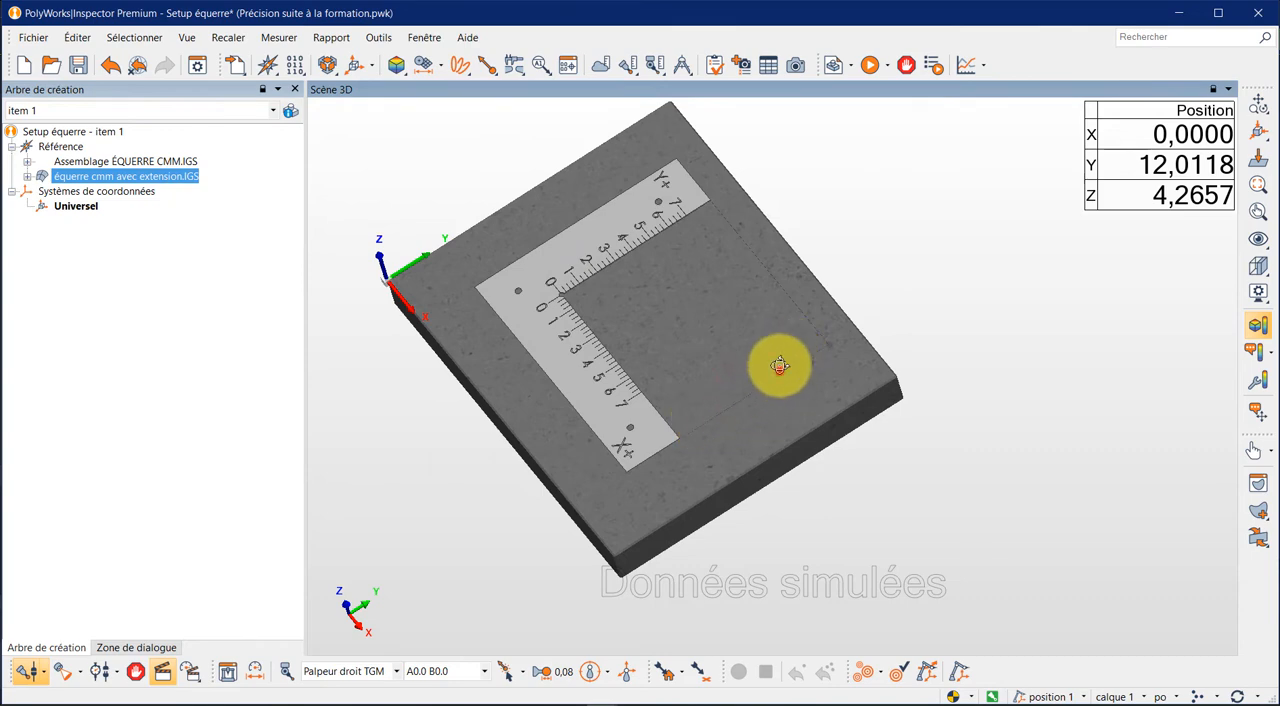
pyautogui.moveTo(779, 365); pyautogui.dragTo(749, 359)
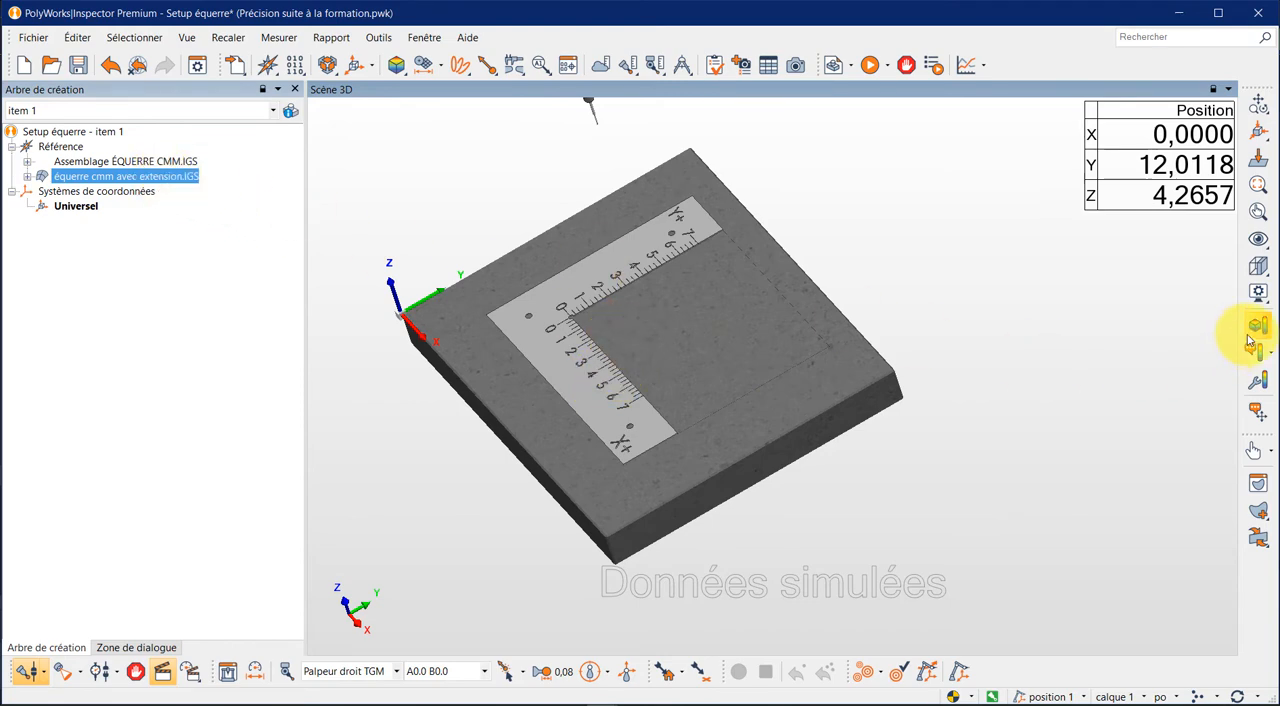
pyautogui.click(1262, 296)
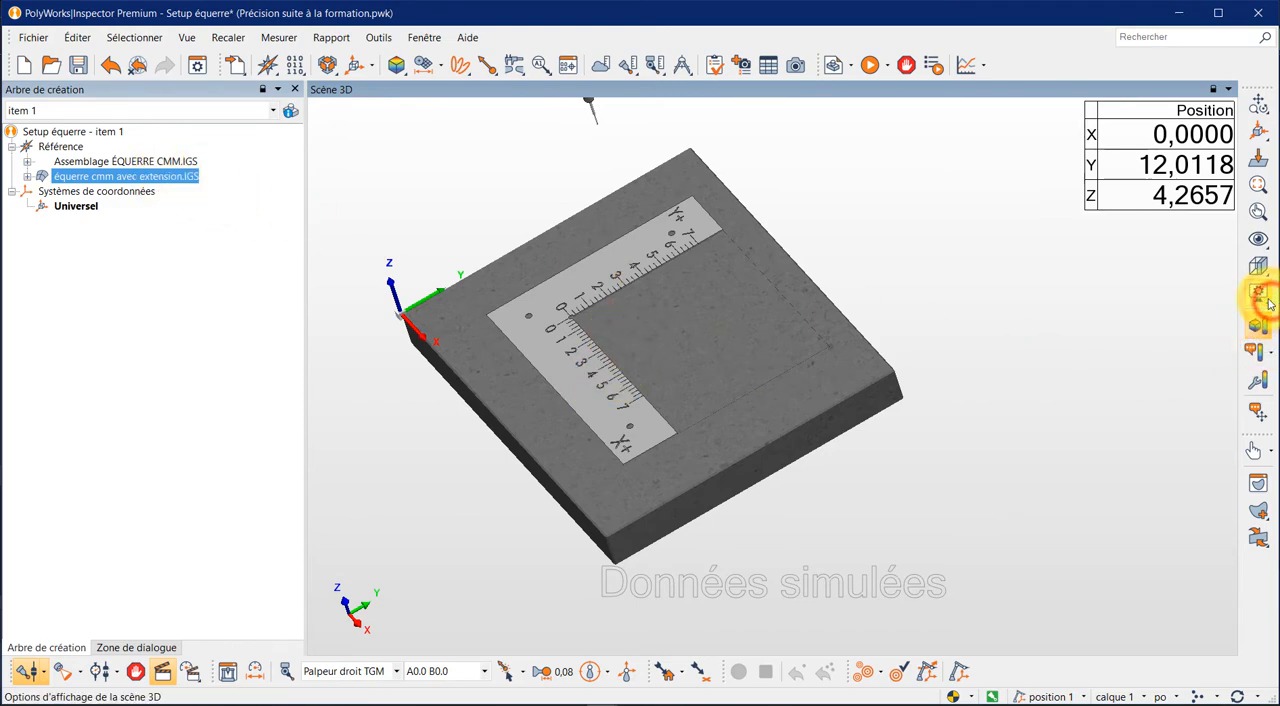
pyautogui.click(1127, 515)
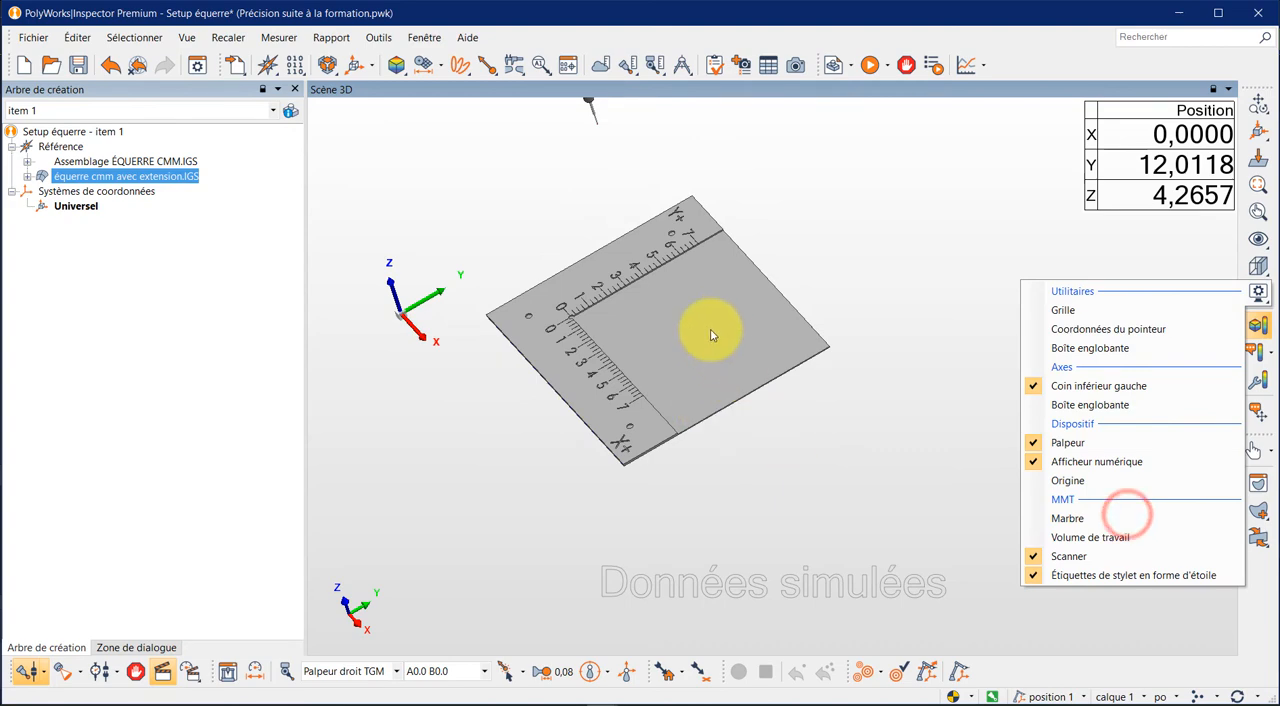
# - Create a plane named Equerre extention by picking the single surface of the square's extension on the CAD model
pyautogui.click(441, 65)
pyautogui.click(420, 92)
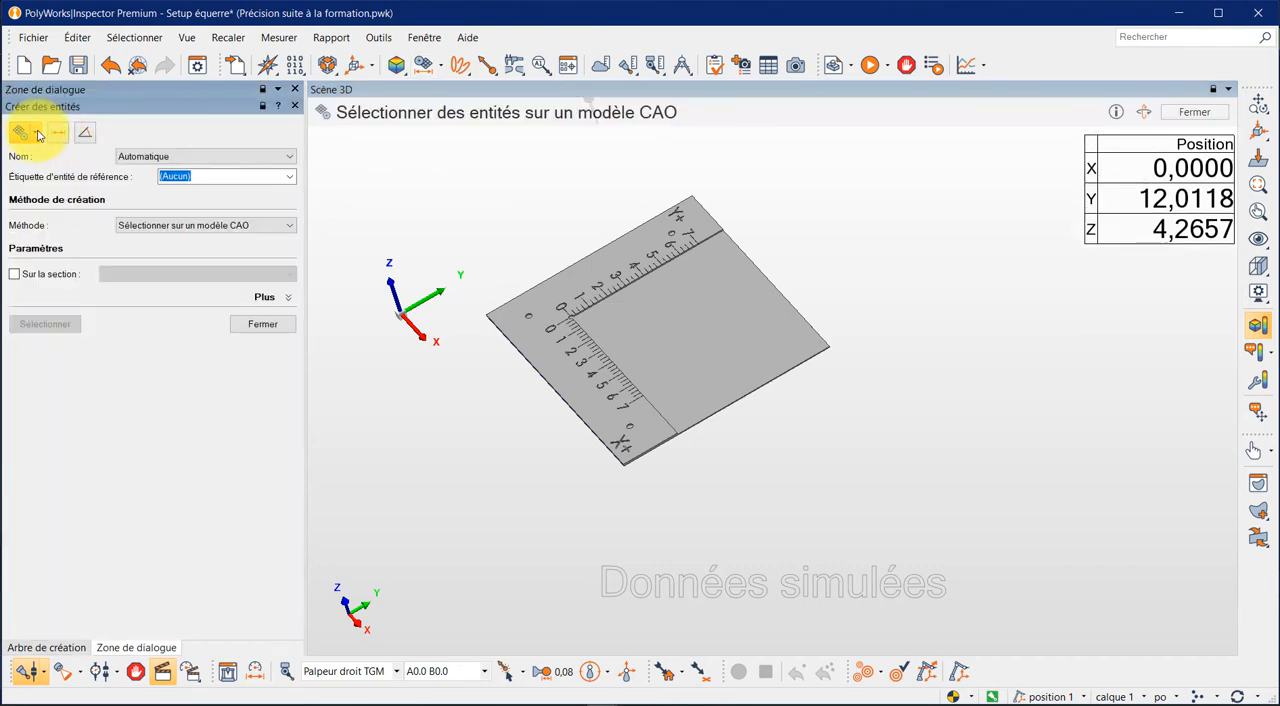
pyautogui.click(38, 135)
pyautogui.click(82, 157)
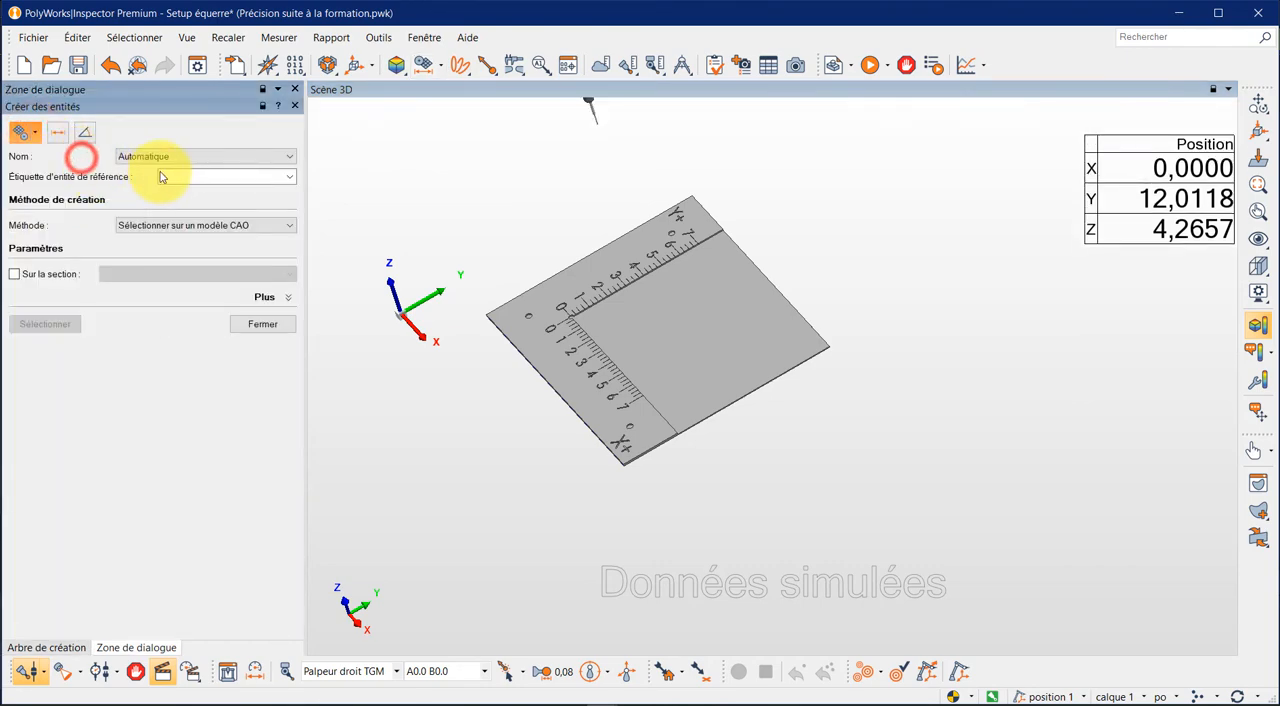
pyautogui.doubleClick(187, 156)
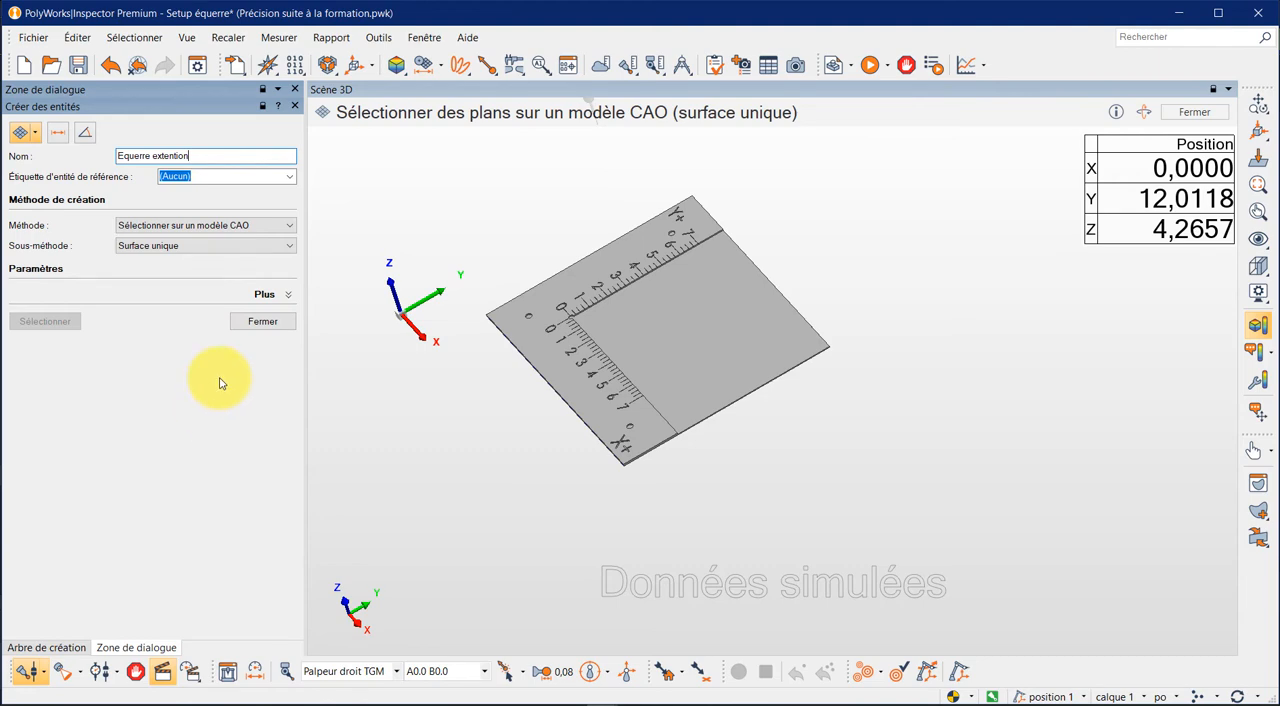
pyautogui.click(652, 332)
pyautogui.click(260, 321)
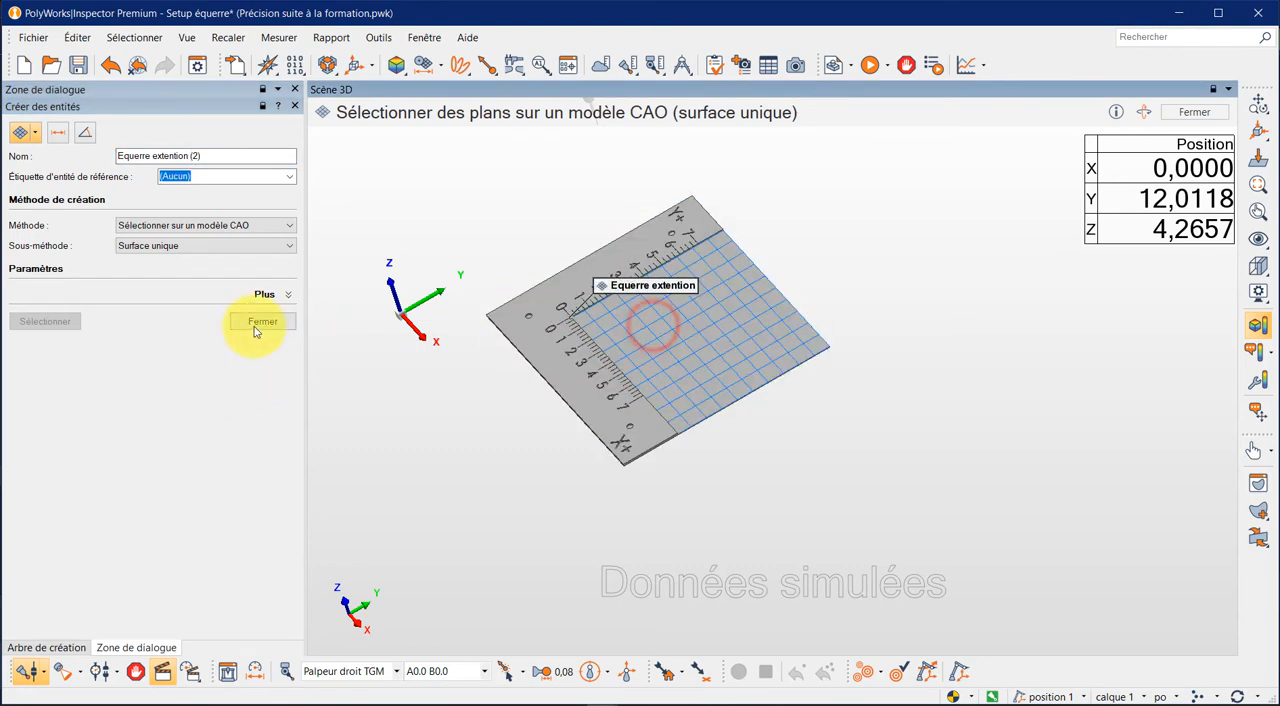
pyautogui.click(256, 323)
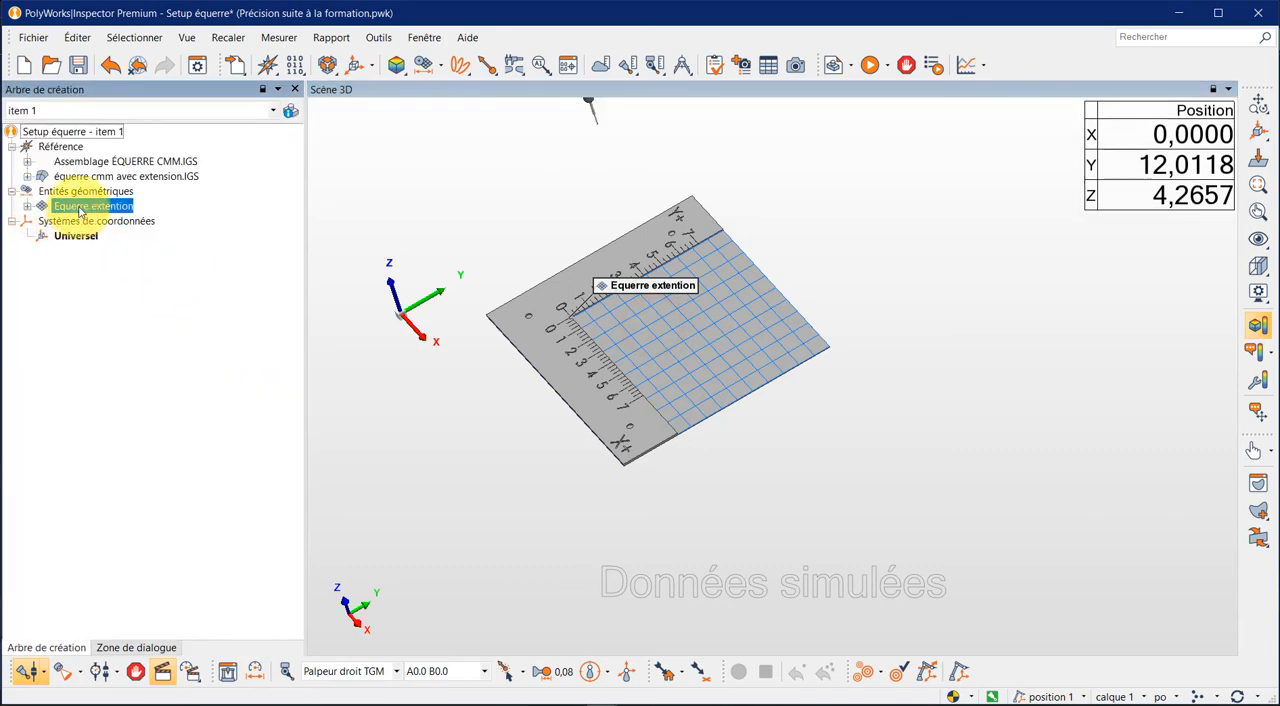
# - Probe the measured component of the Equerre extention plane with a fixed number of 3 points
pyautogui.rightClick(80, 210)
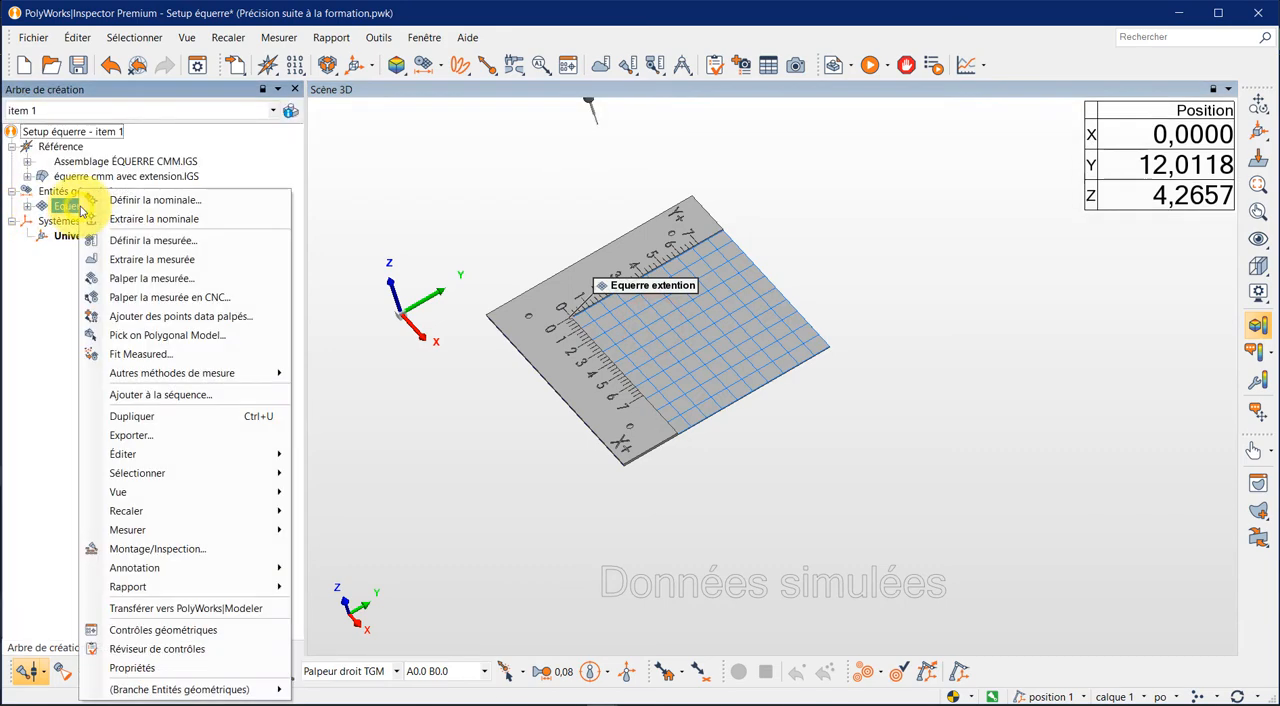
pyautogui.click(152, 278)
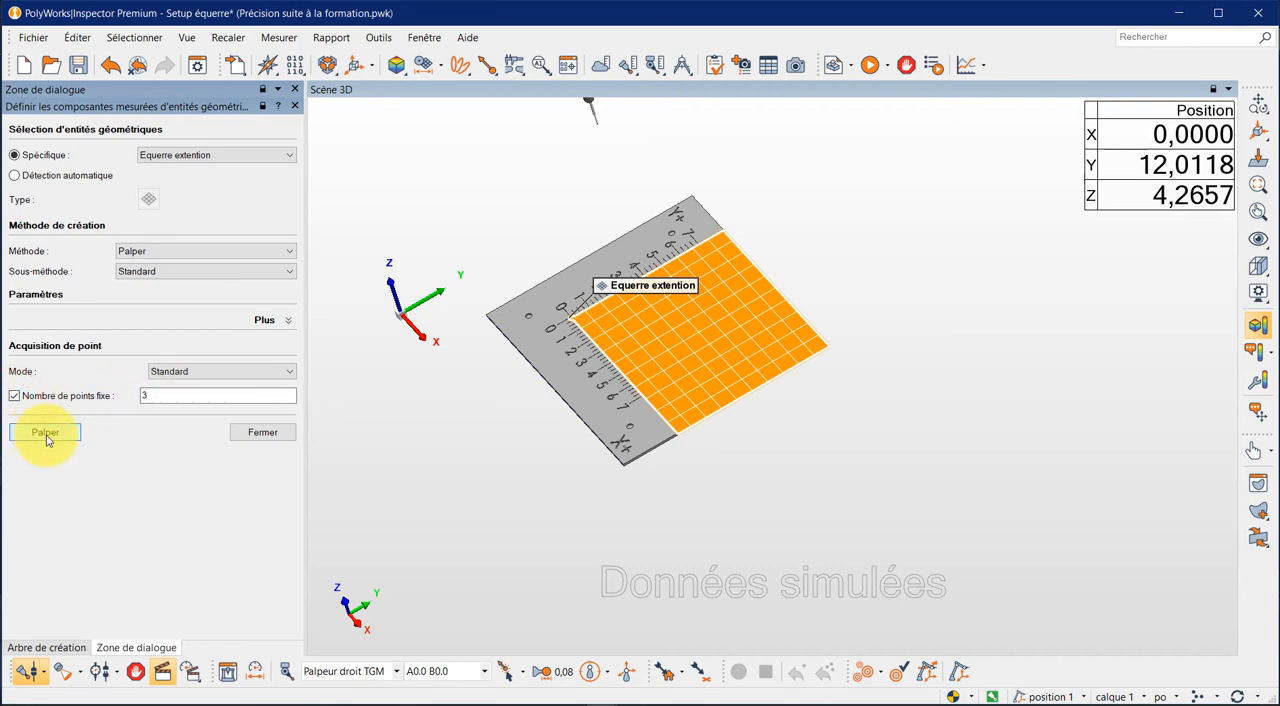
pyautogui.click(46, 434)
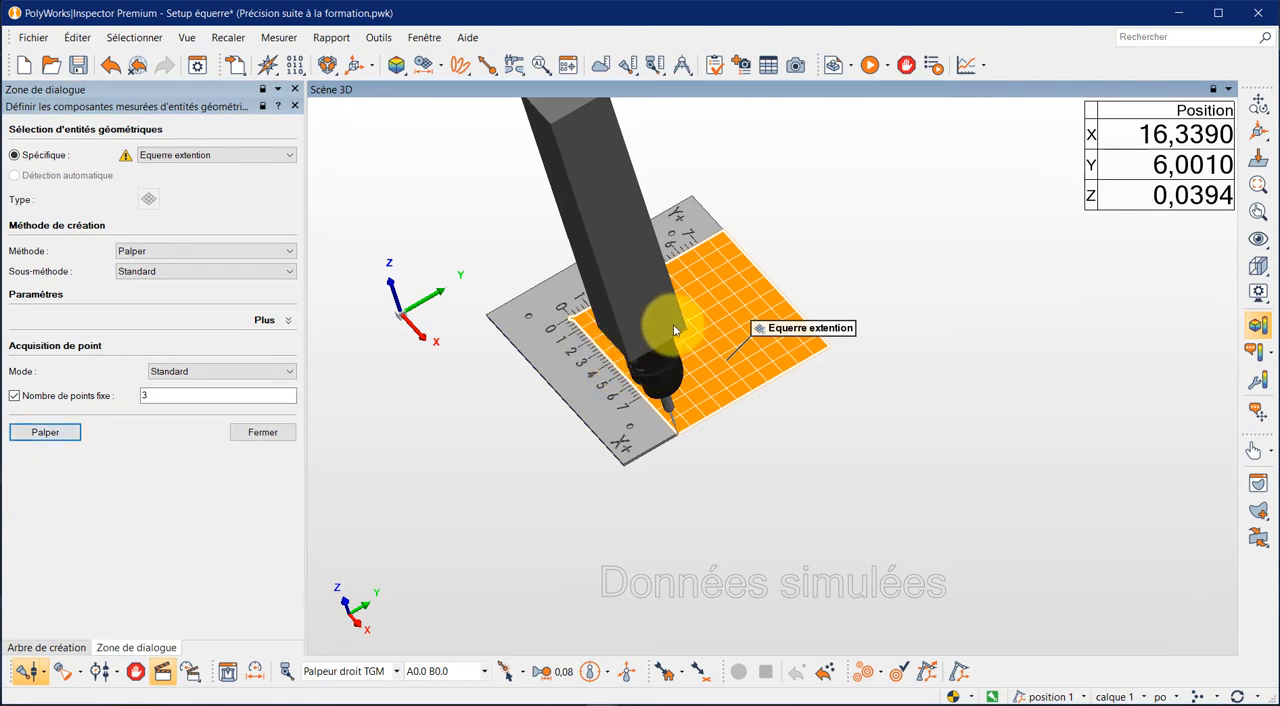
pyautogui.click(252, 433)
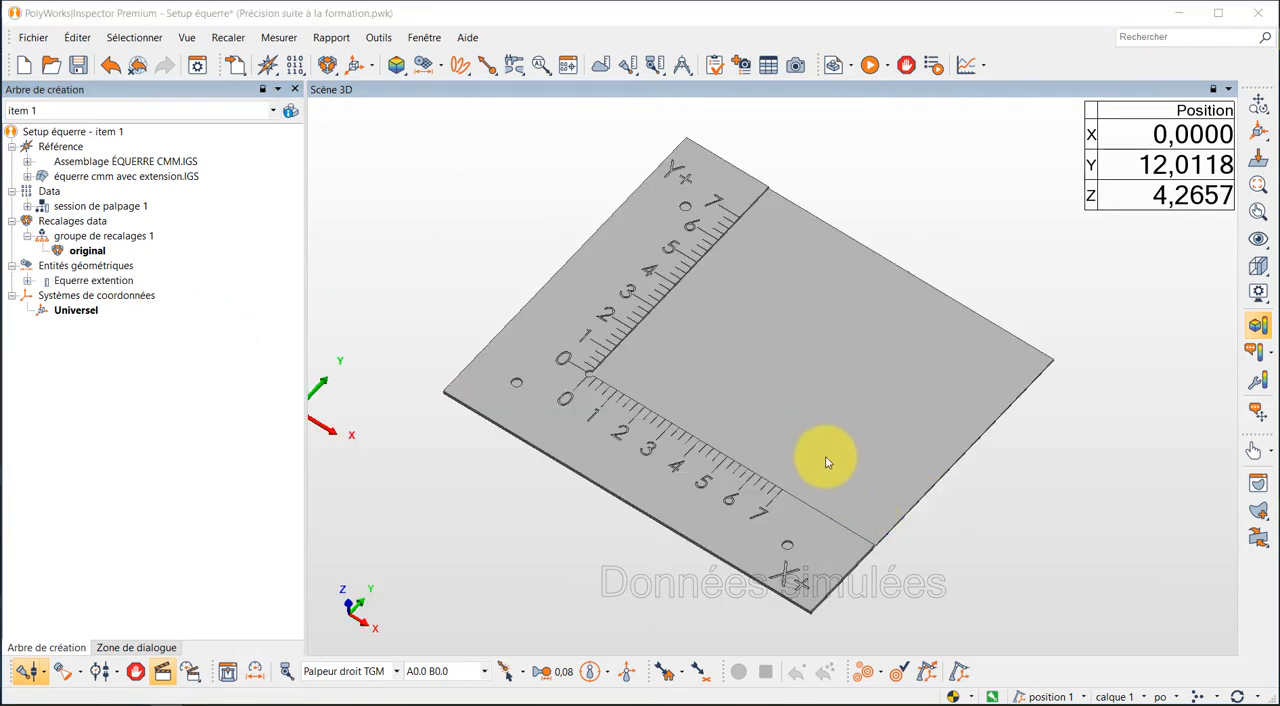
# - Hide the équerre cmm avec extension.IGS model and display the Assemblage ÉQUERRE CMM.IGS model instead
pyautogui.moveTo(826, 460)
pyautogui.mouseDown()
pyautogui.moveTo(794, 463)
pyautogui.moveTo(822, 463)
pyautogui.moveTo(814, 454)
pyautogui.mouseUp()
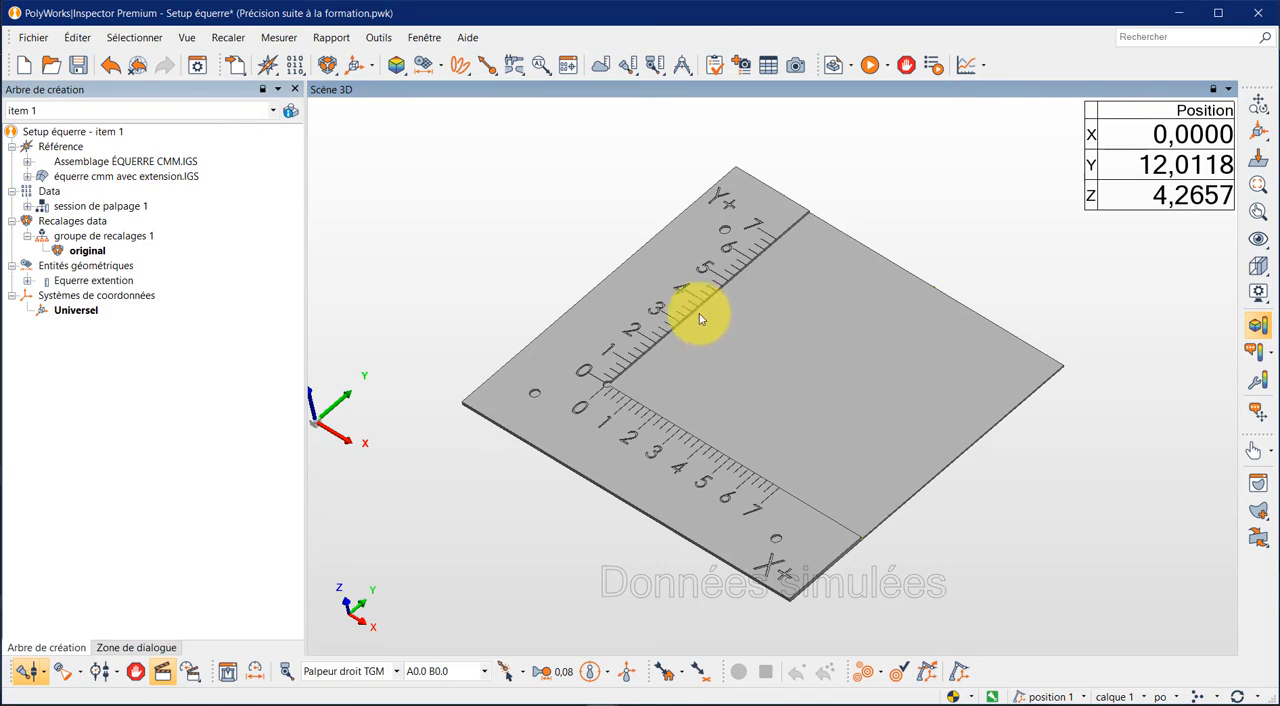
pyautogui.middleClick(118, 178)
pyautogui.middleClick(112, 163)
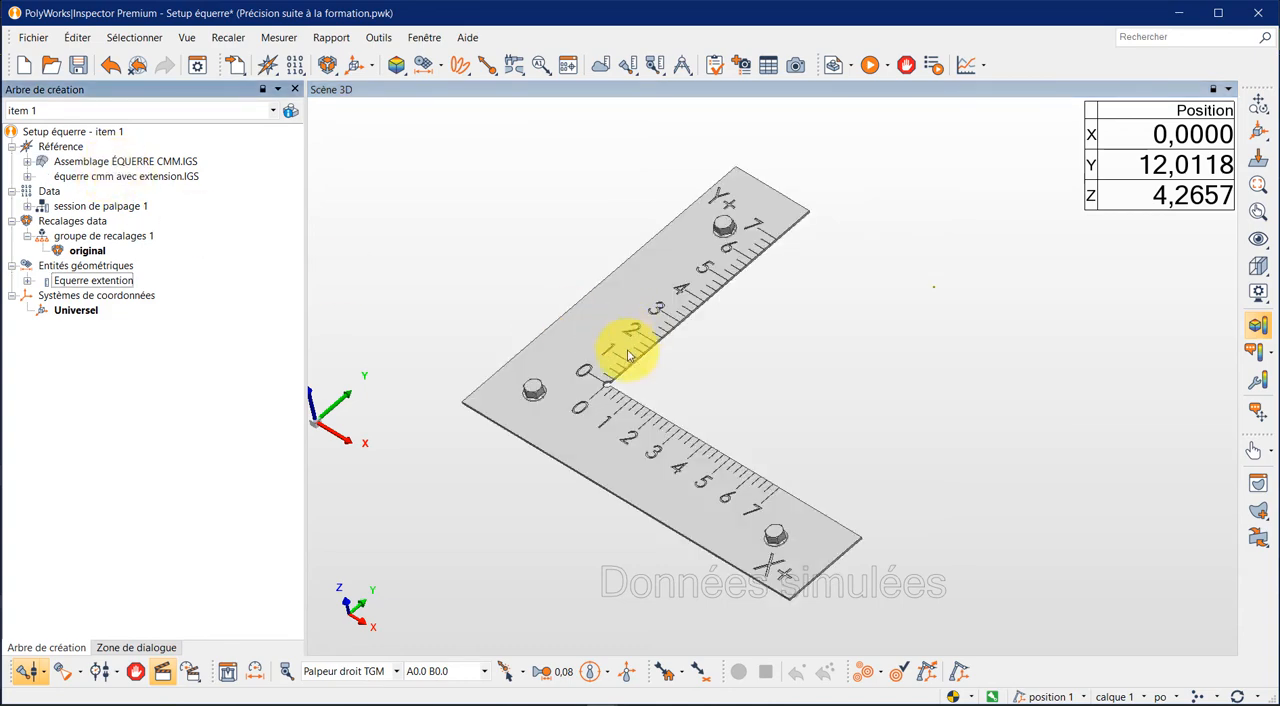
# - Create a plane named Dessous équerre by picking the underside surface of the square on the CAD model
pyautogui.moveTo(553, 521); pyautogui.dragTo(548, 429)
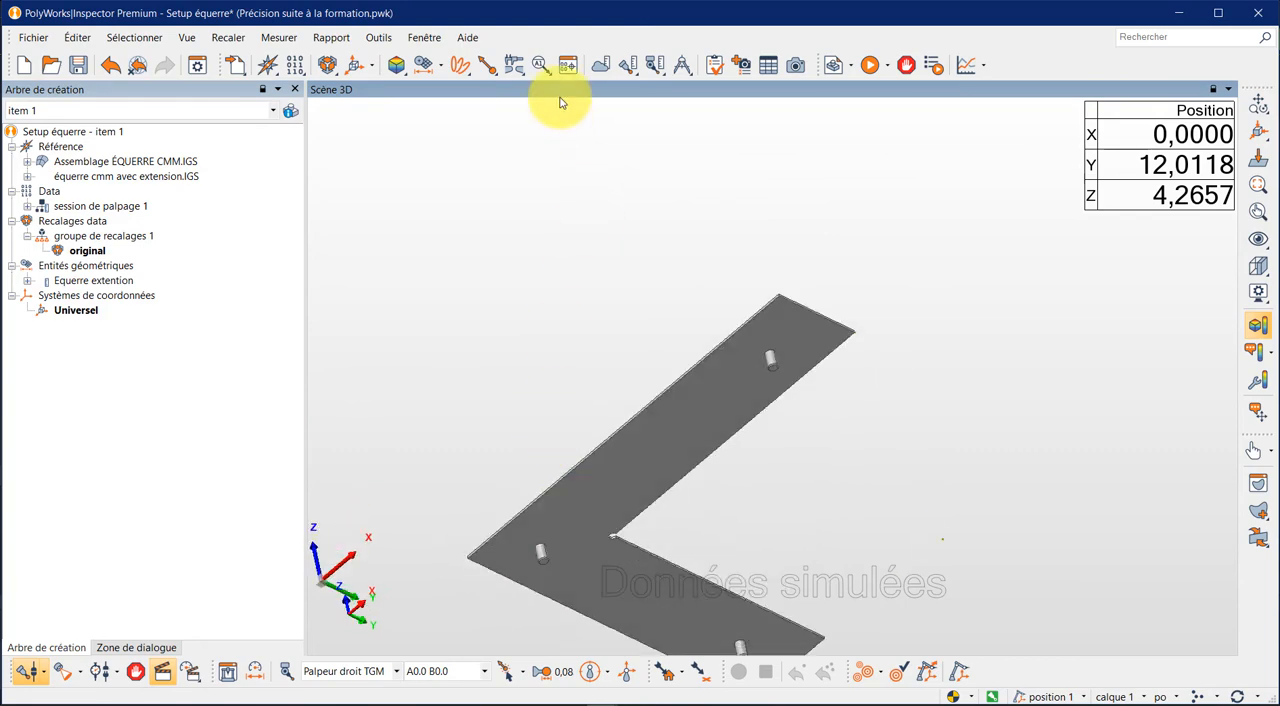
pyautogui.click(440, 70)
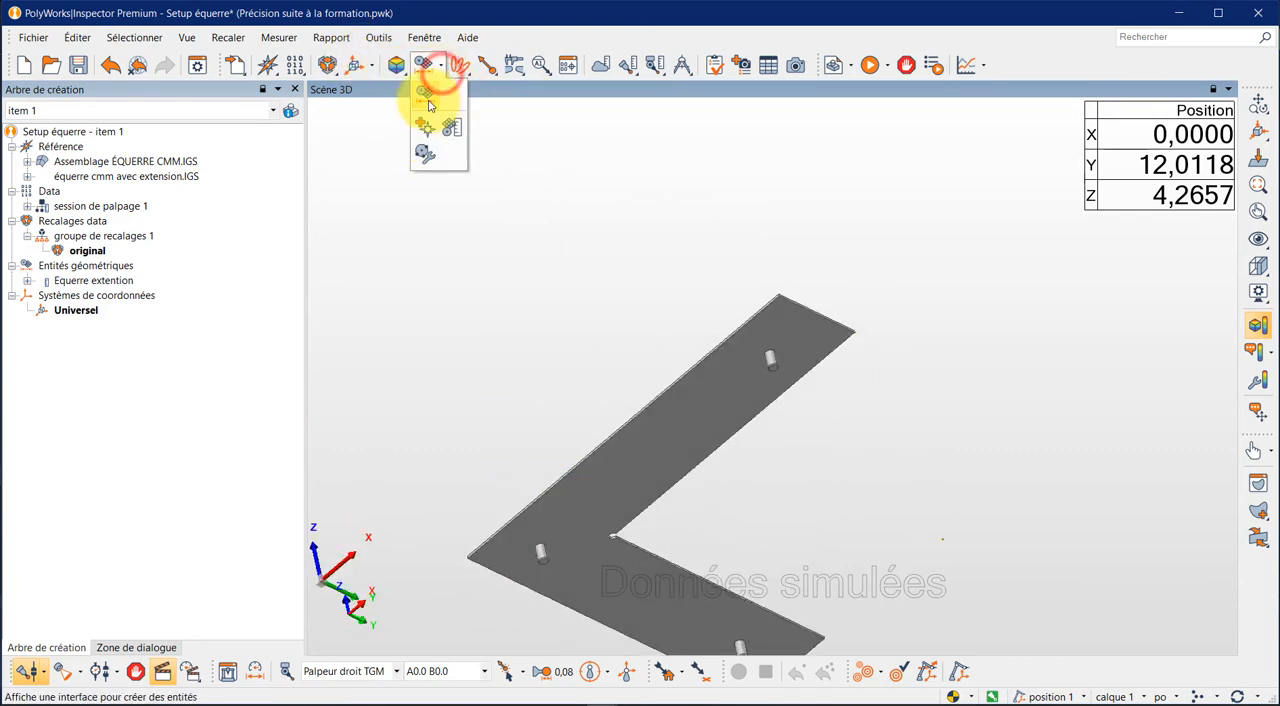
pyautogui.click(424, 97)
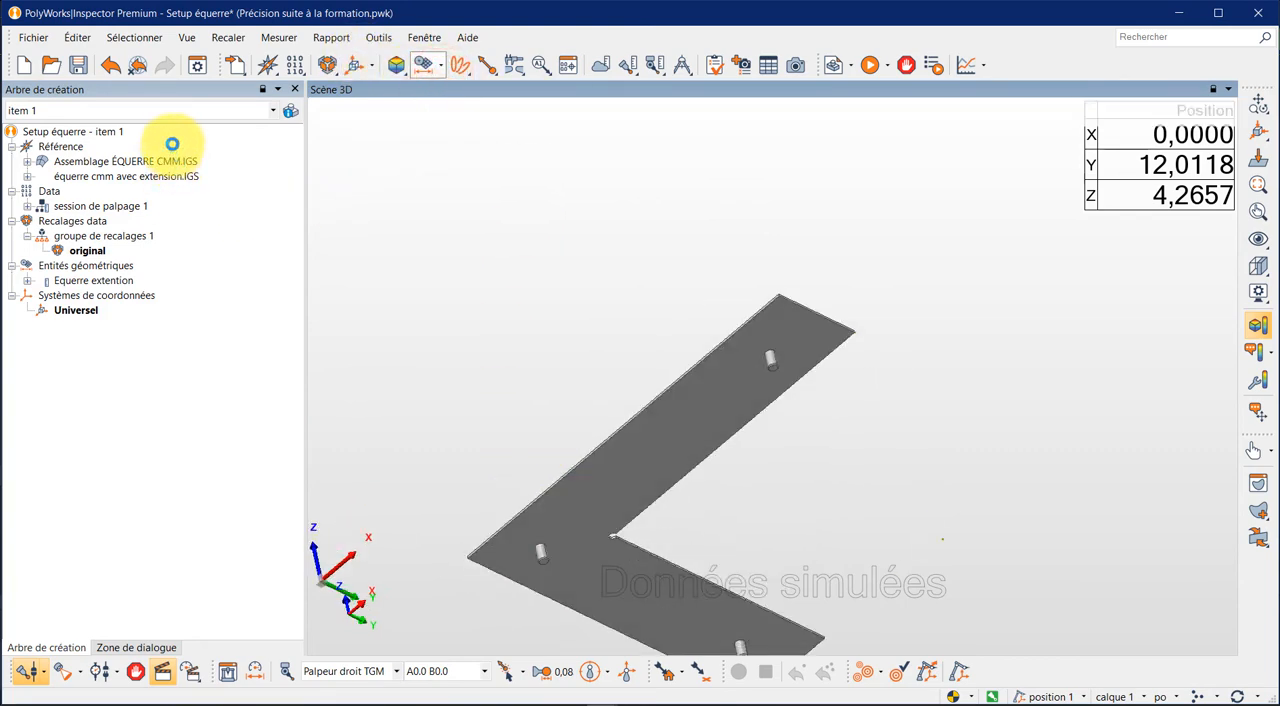
pyautogui.moveTo(164, 153); pyautogui.dragTo(66, 152)
pyautogui.write('Dessous équerre')
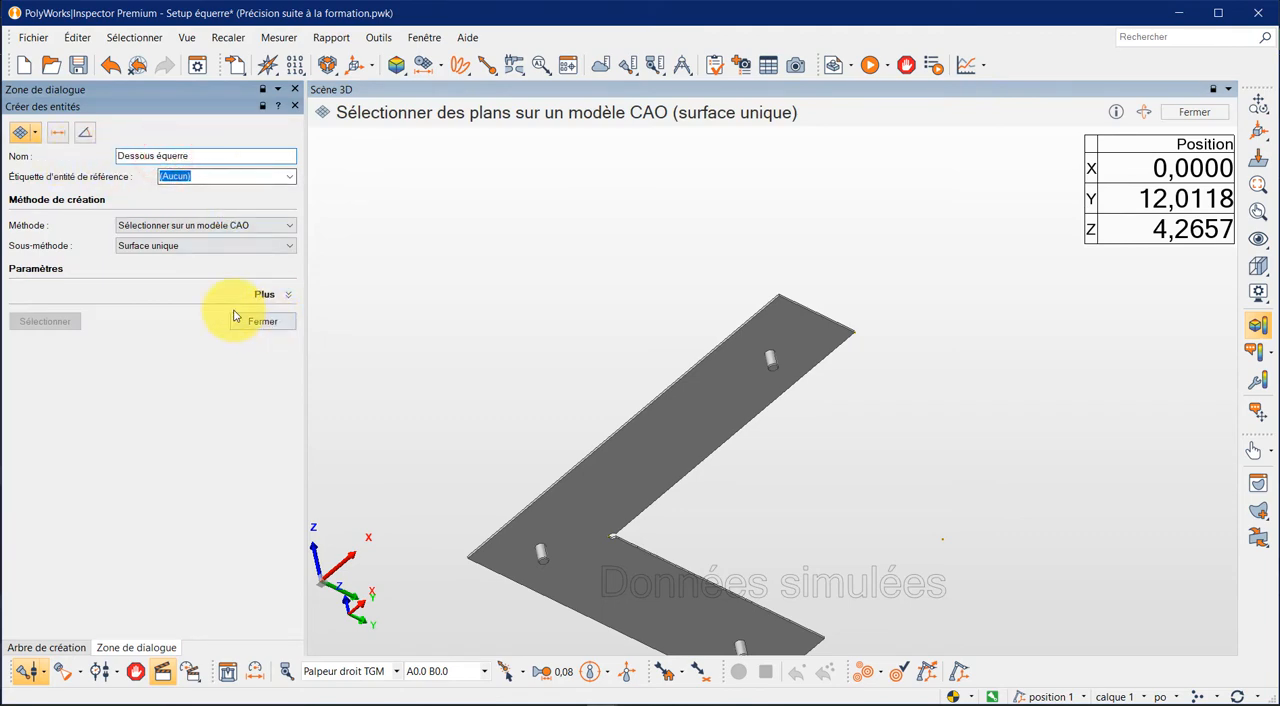
pyautogui.click(617, 504)
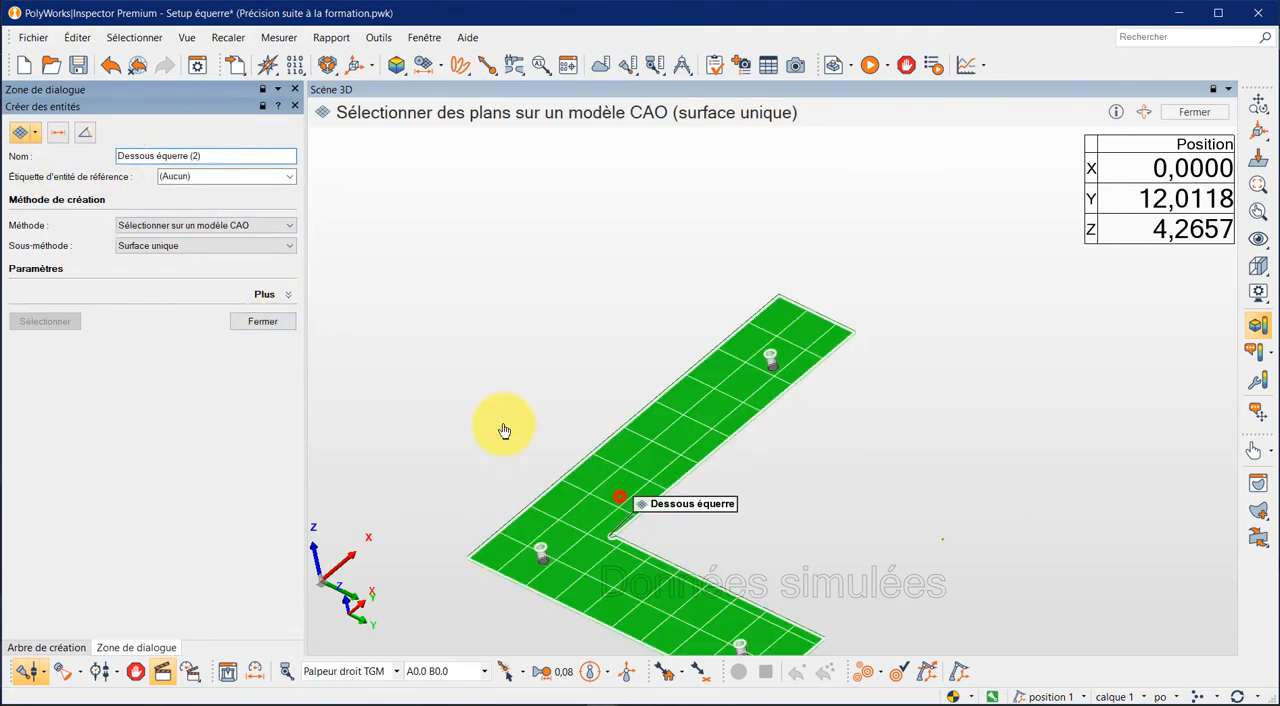
pyautogui.click(263, 321)
pyautogui.moveTo(829, 286); pyautogui.dragTo(700, 400)
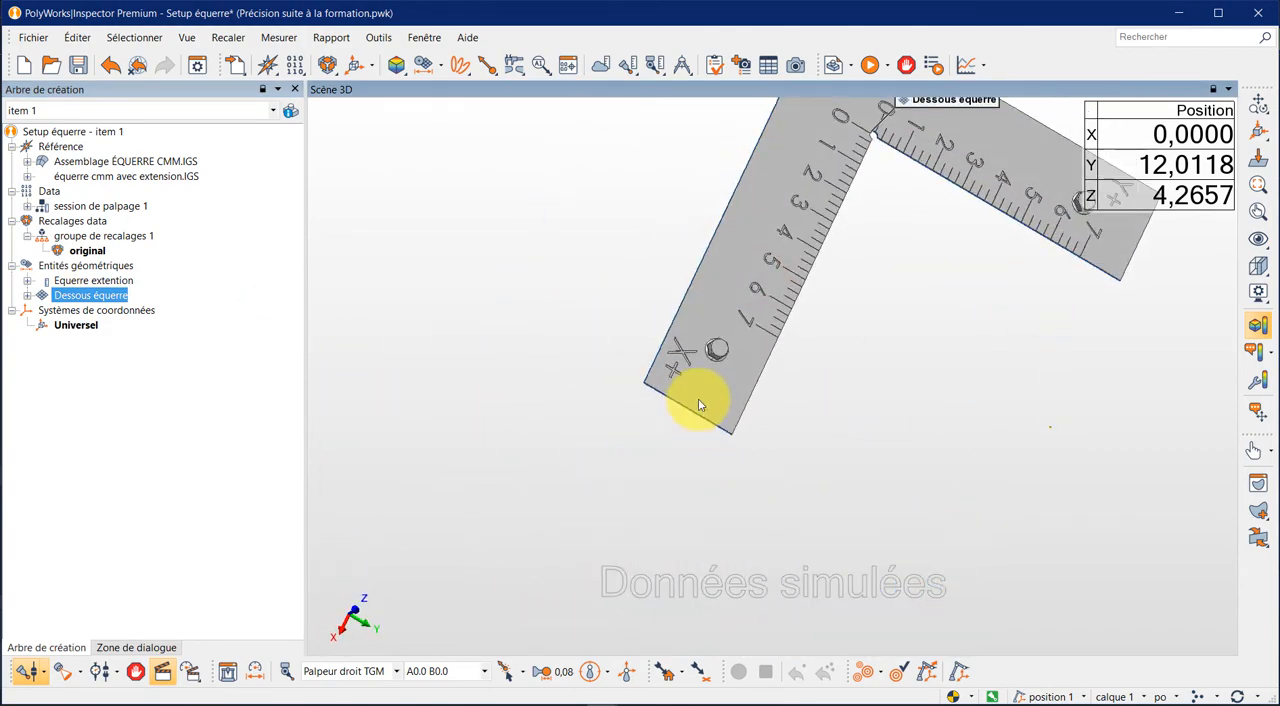
pyautogui.moveTo(794, 271); pyautogui.dragTo(1063, 206)
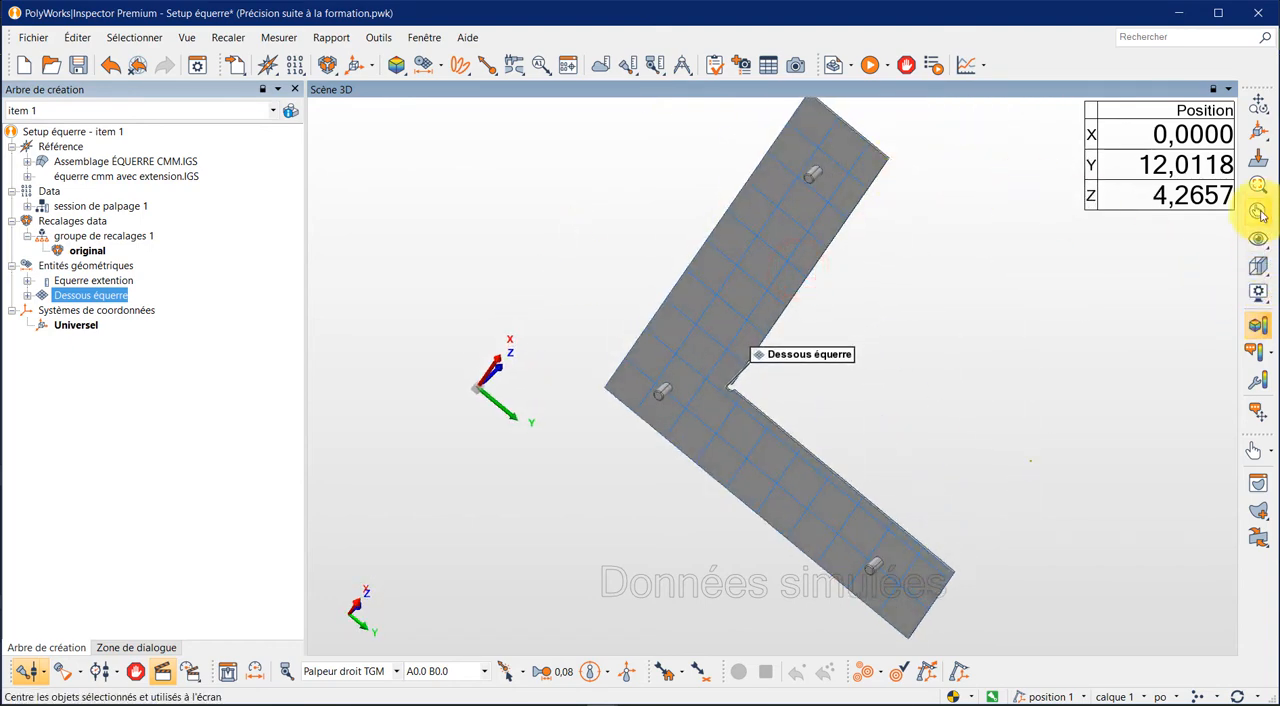
# - Trim the Dessous équerre plane, viewed along -Z, with a four-sided outline enclosing the whole square and its open inner area
pyautogui.click(1268, 139)
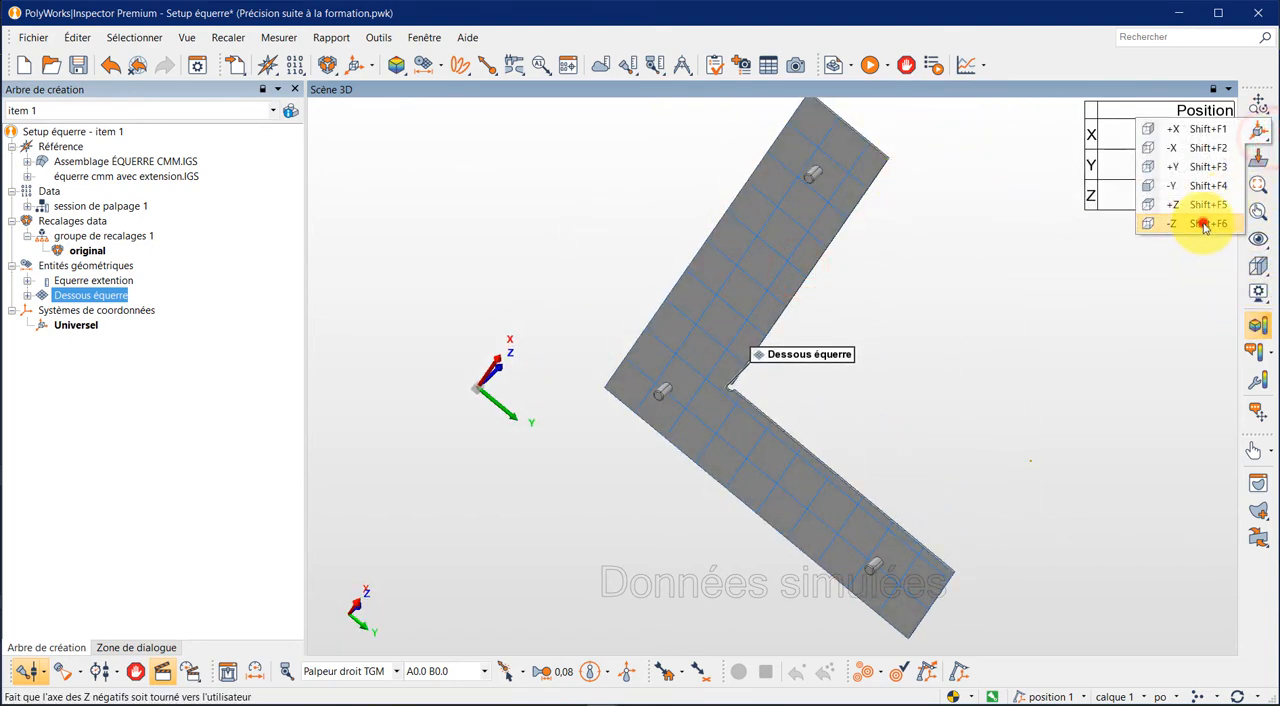
pyautogui.click(1203, 223)
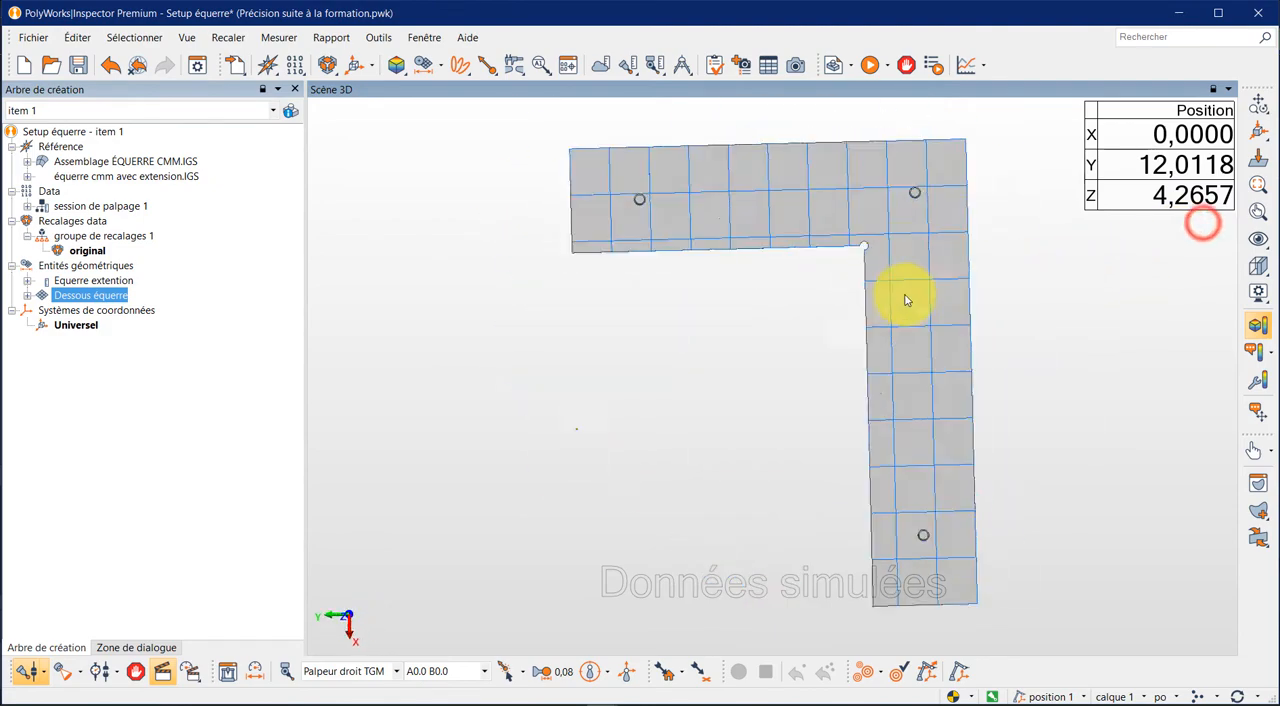
pyautogui.rightClick(110, 297)
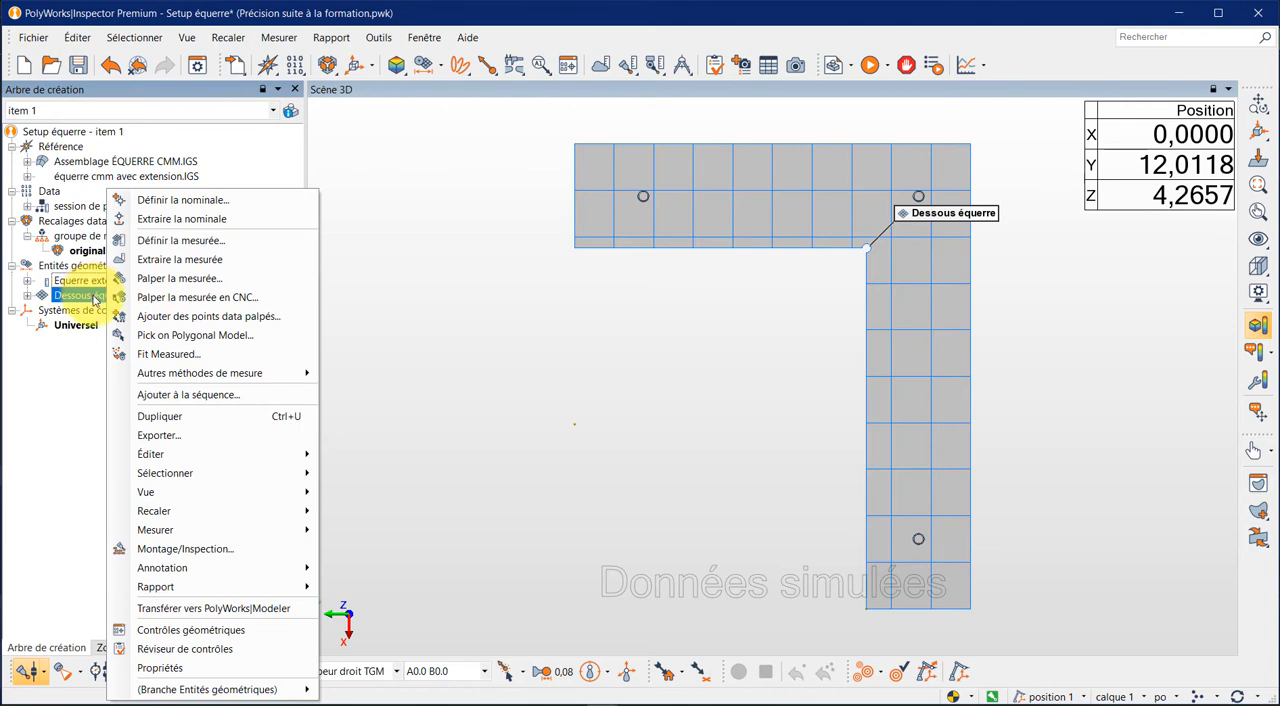
pyautogui.moveTo(163, 459)
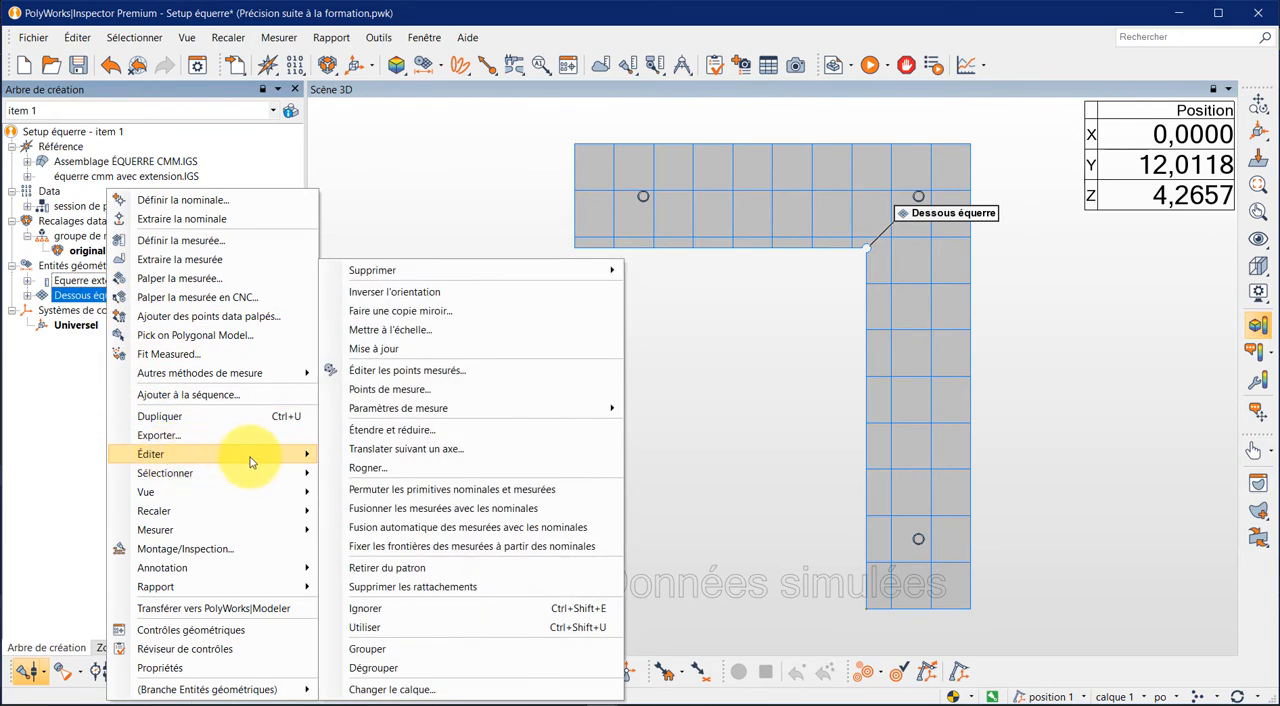
pyautogui.click(368, 468)
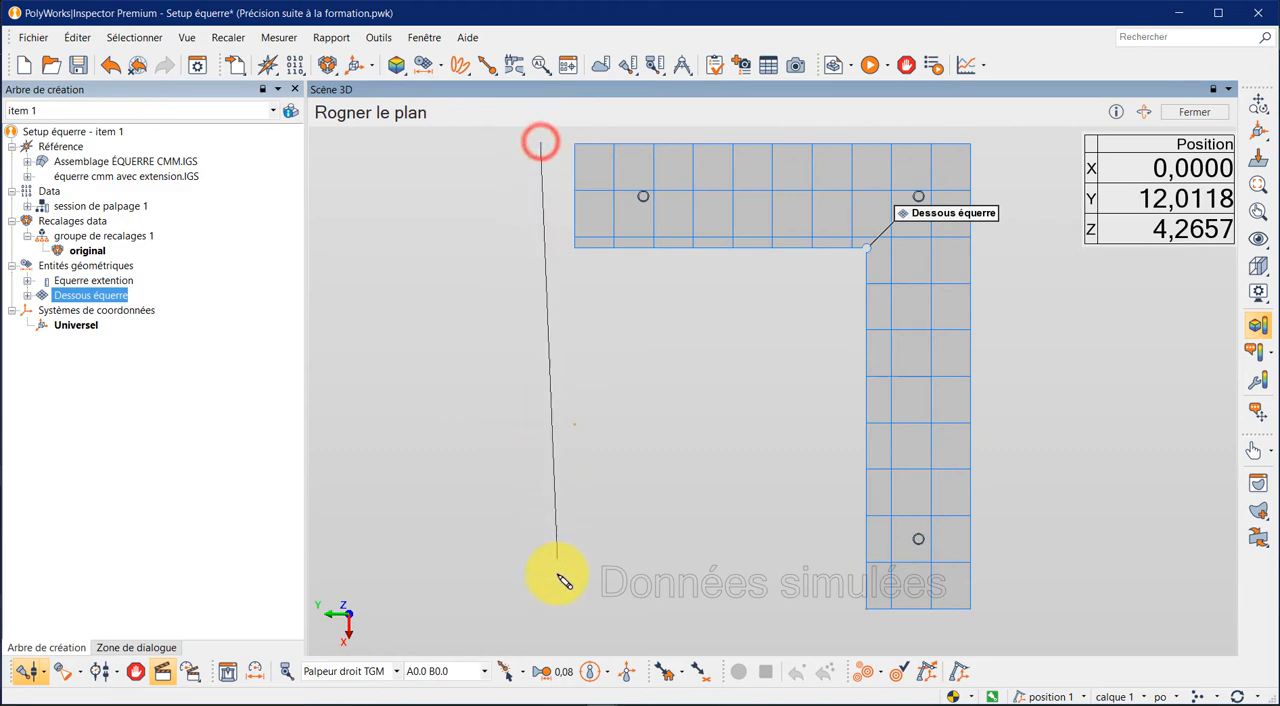
pyautogui.click(535, 620)
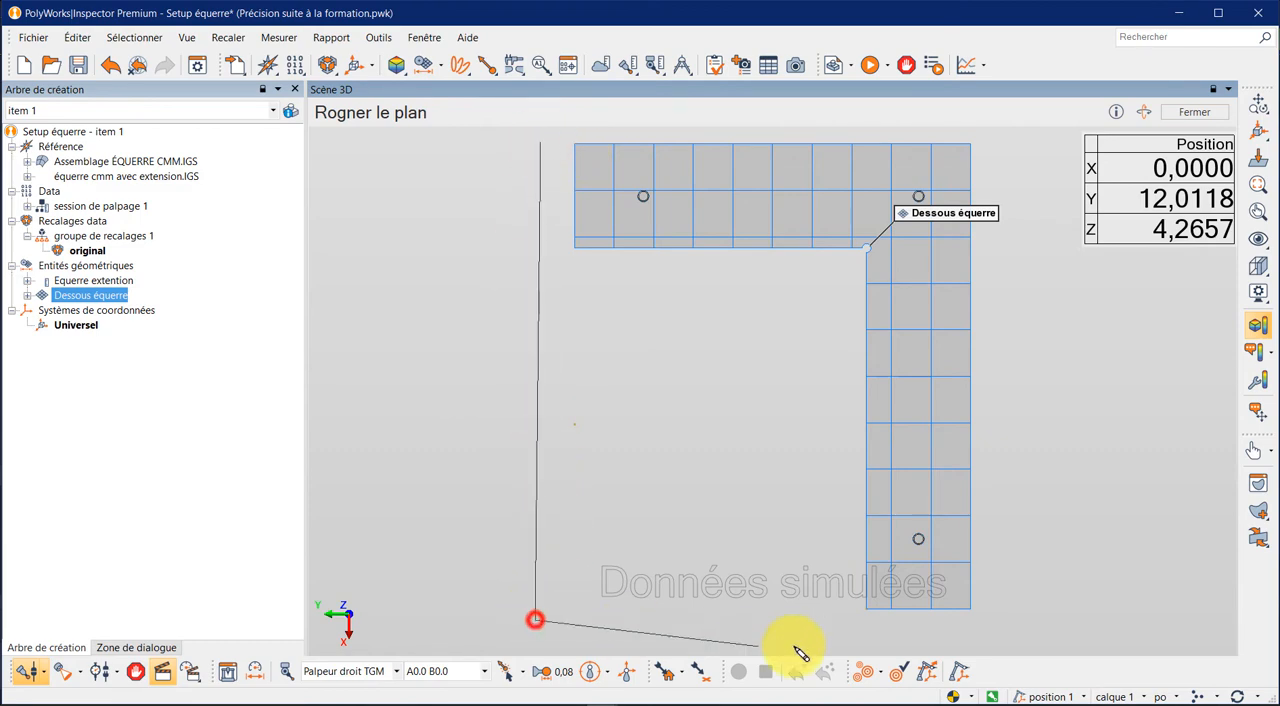
pyautogui.click(986, 621)
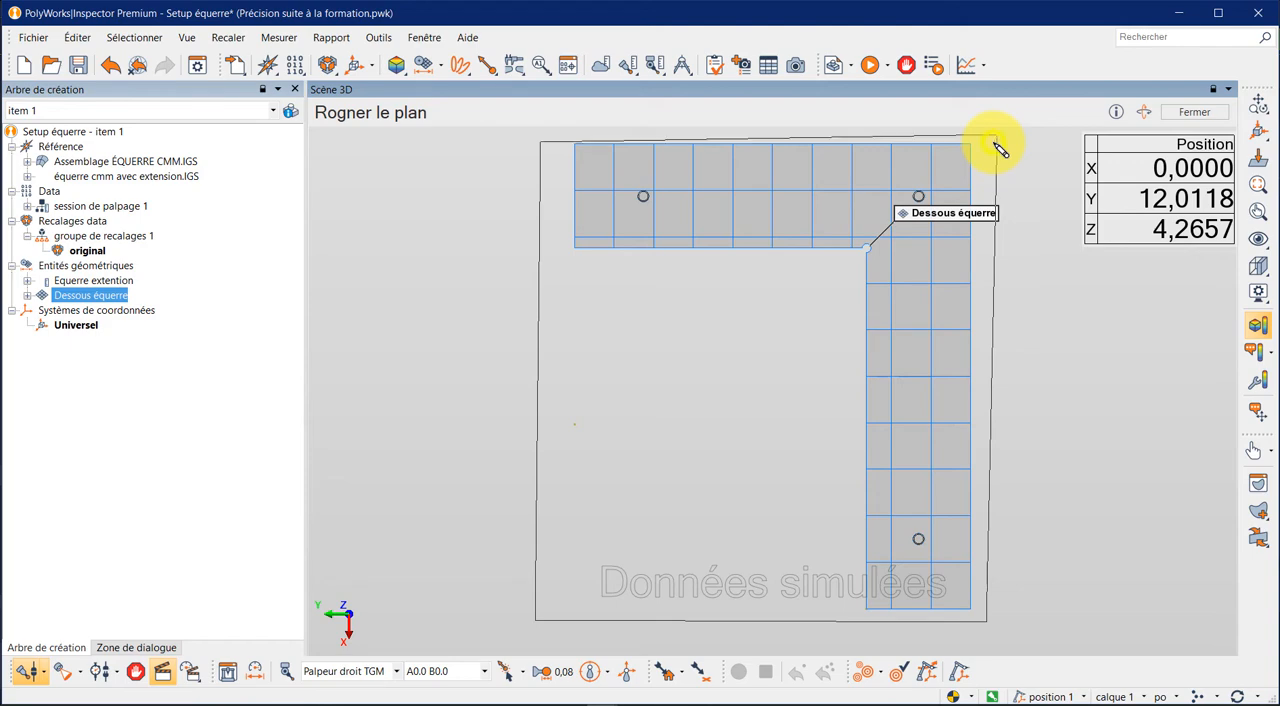
pyautogui.click(541, 143)
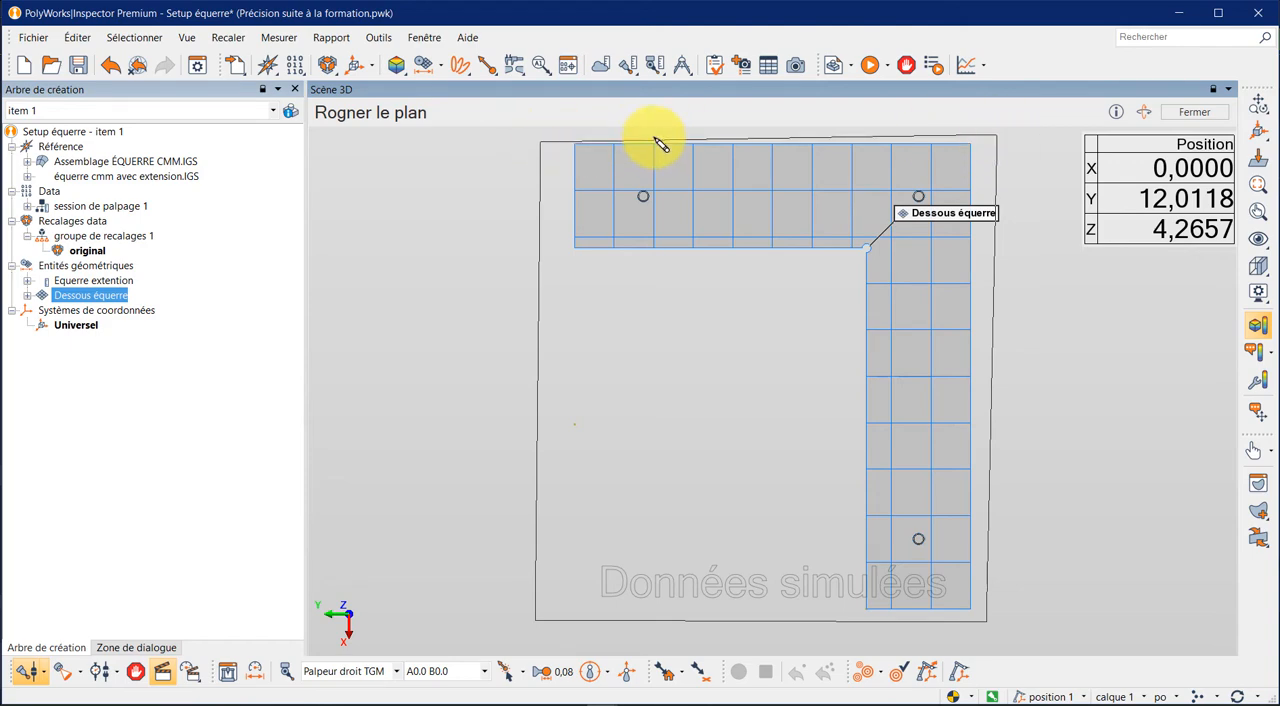
pyautogui.rightClick(655, 139)
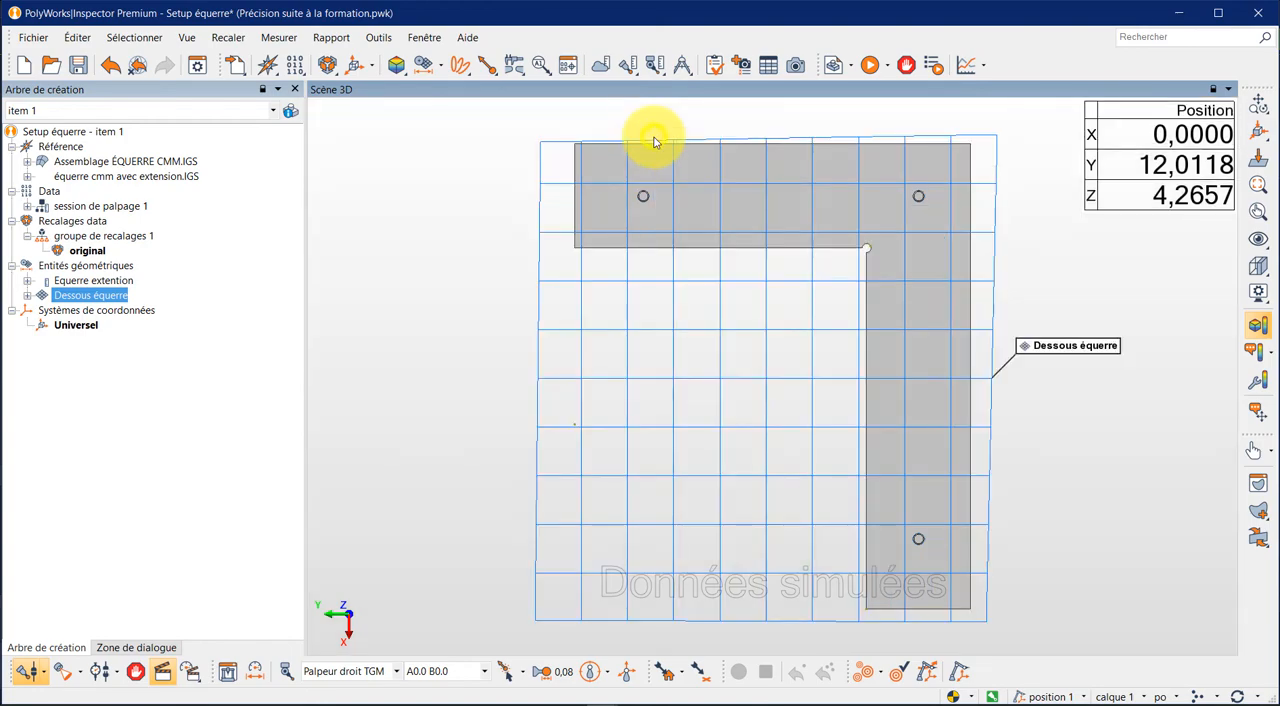
# - Reverse the orientation of the Dessous équerre plane
pyautogui.moveTo(497, 282)
pyautogui.mouseDown(button='middle')
pyautogui.moveTo(566, 311)
pyautogui.moveTo(590, 274)
pyautogui.mouseUp(button='middle')
pyautogui.moveTo(590, 274); pyautogui.dragTo(566, 427)
pyautogui.scroll(-5, 566, 427)
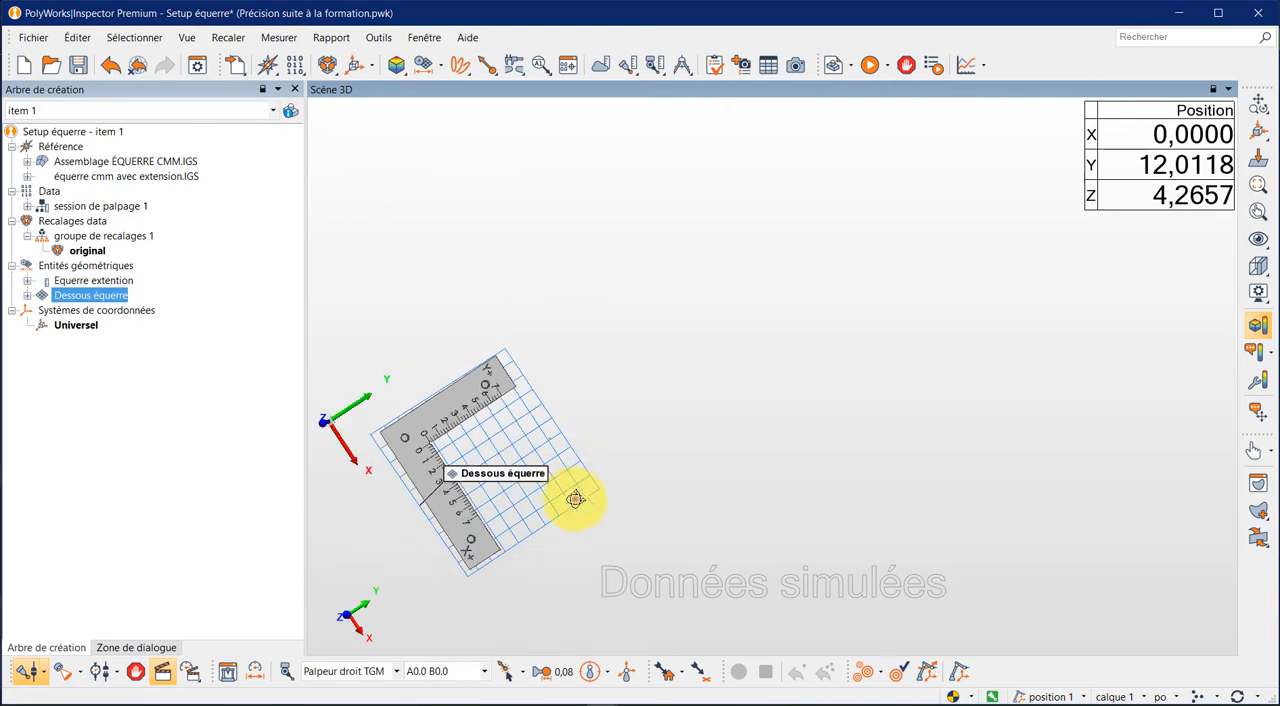
pyautogui.moveTo(572, 495); pyautogui.dragTo(764, 484)
pyautogui.scroll(5, 586, 543)
pyautogui.moveTo(762, 382); pyautogui.dragTo(769, 342)
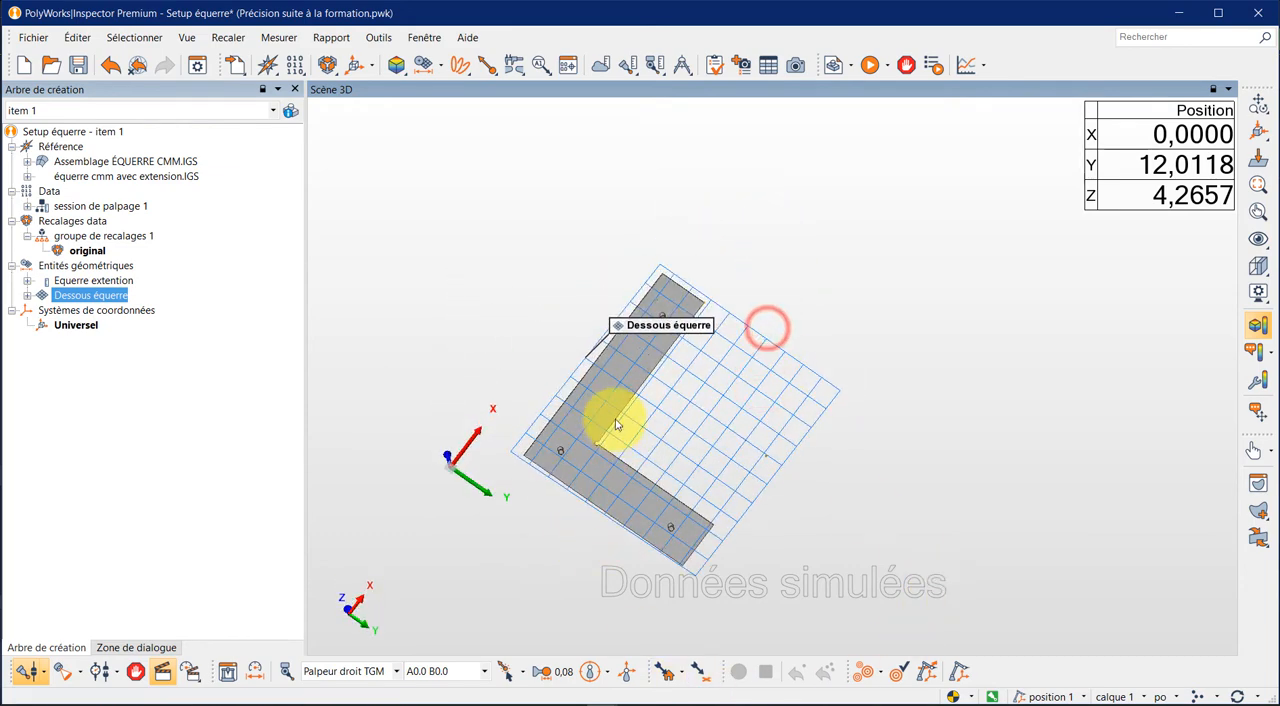
pyautogui.moveTo(609, 420); pyautogui.dragTo(639, 499)
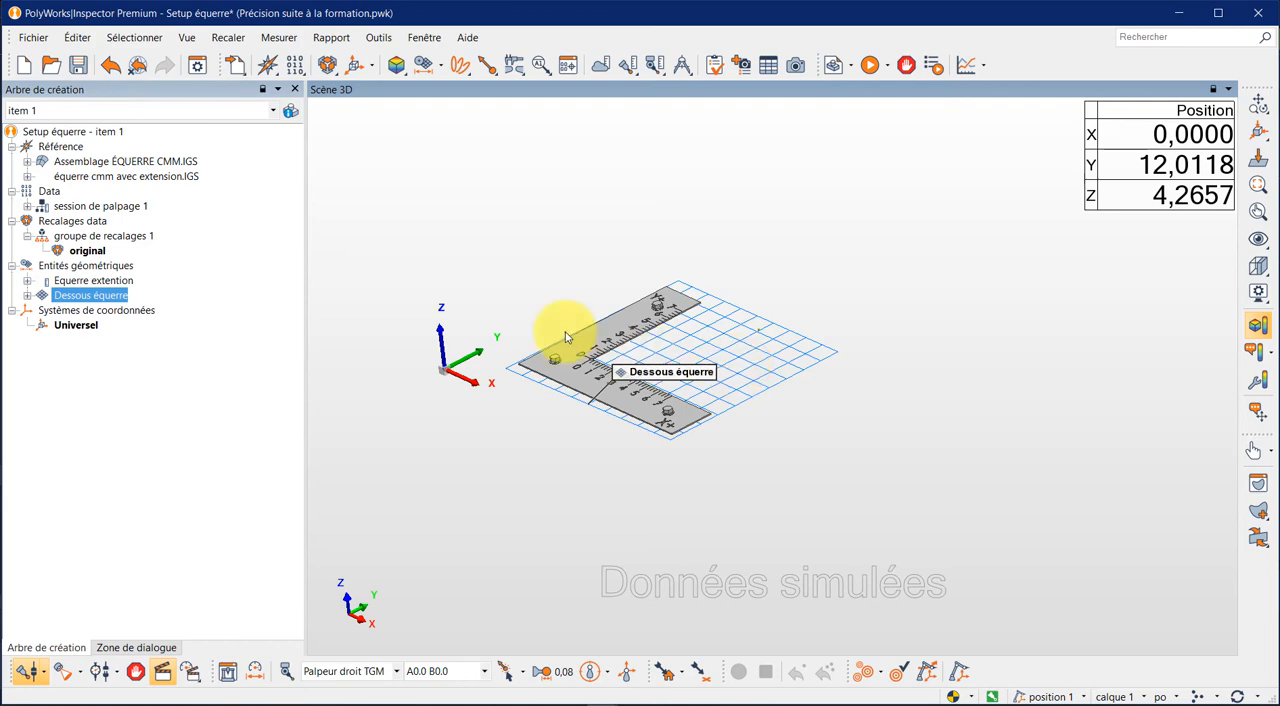
pyautogui.rightClick(116, 302)
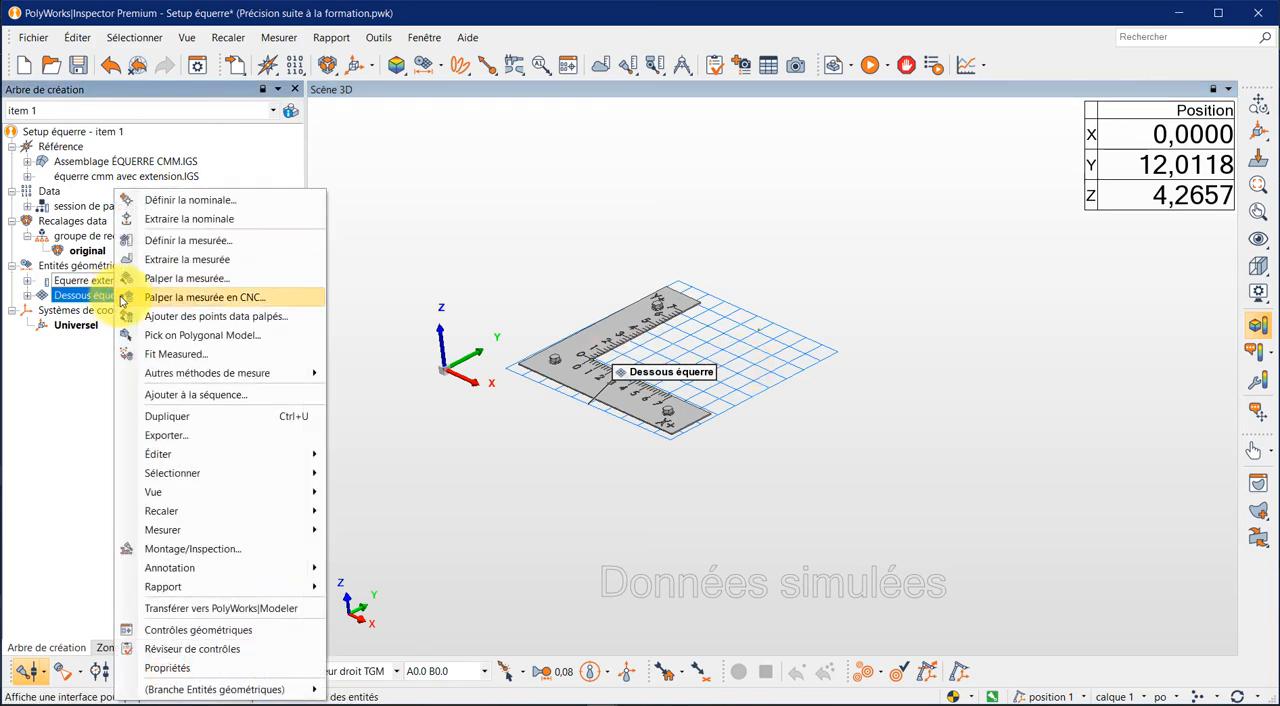
pyautogui.moveTo(158, 453)
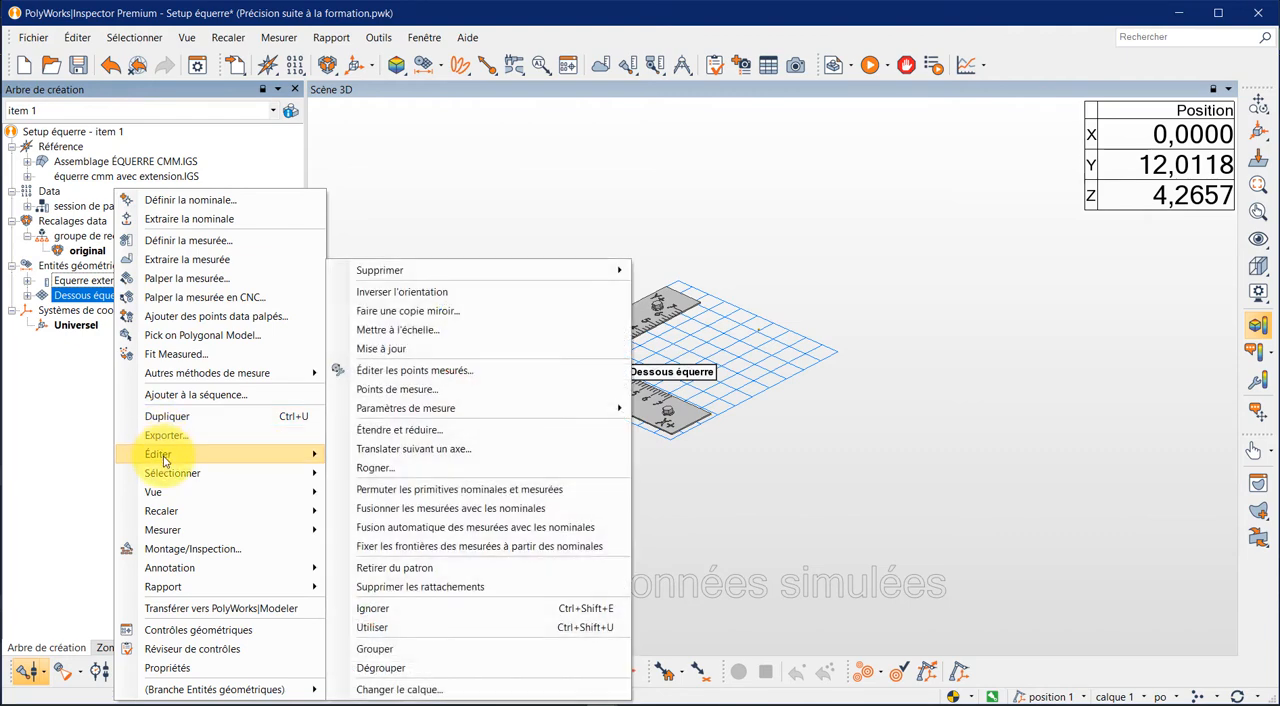
pyautogui.click(414, 295)
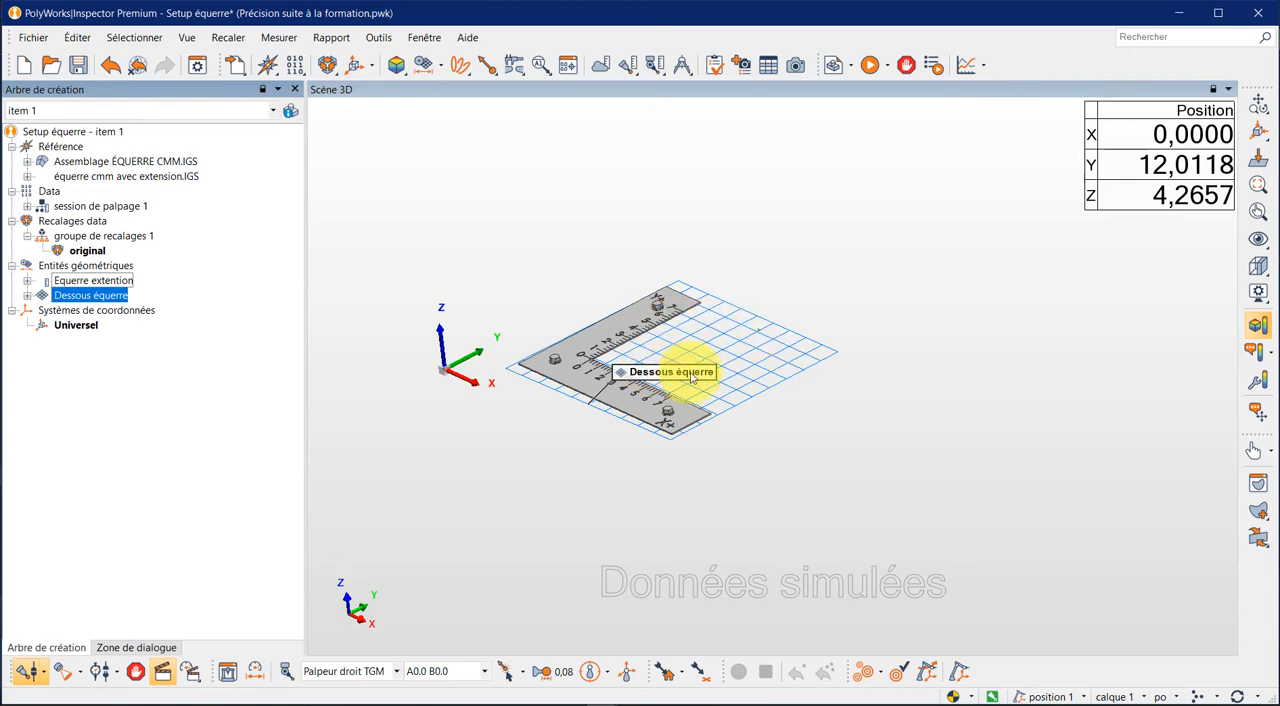
# - Probe the measured component of the Dessous équerre plane with the Standard sub-method and a fixed number of 3 points
pyautogui.rightClick(101, 299)
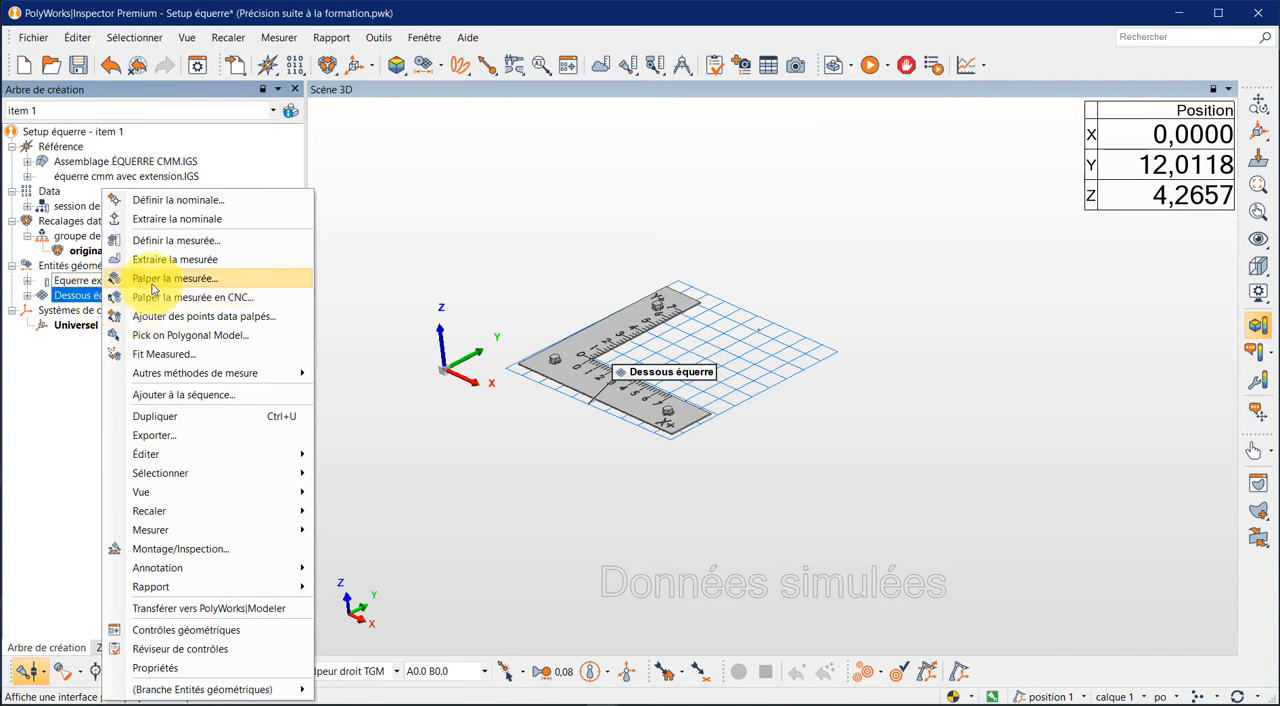
pyautogui.click(151, 281)
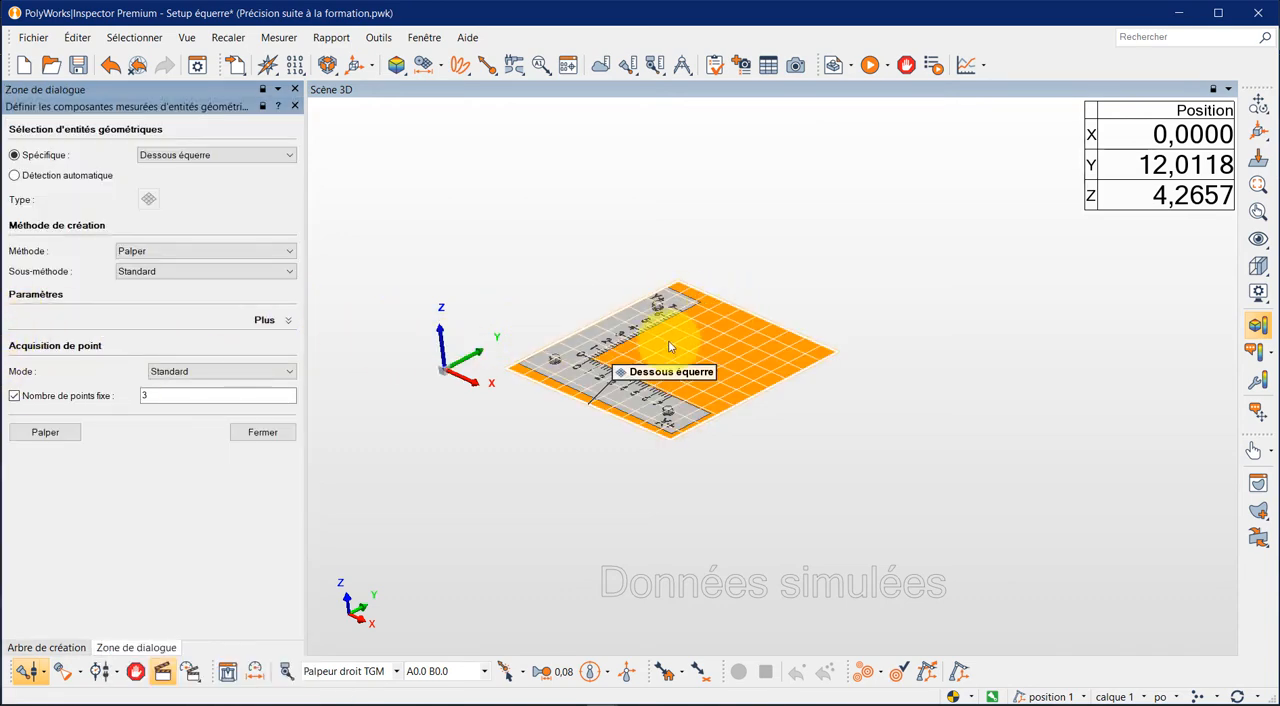
pyautogui.click(50, 433)
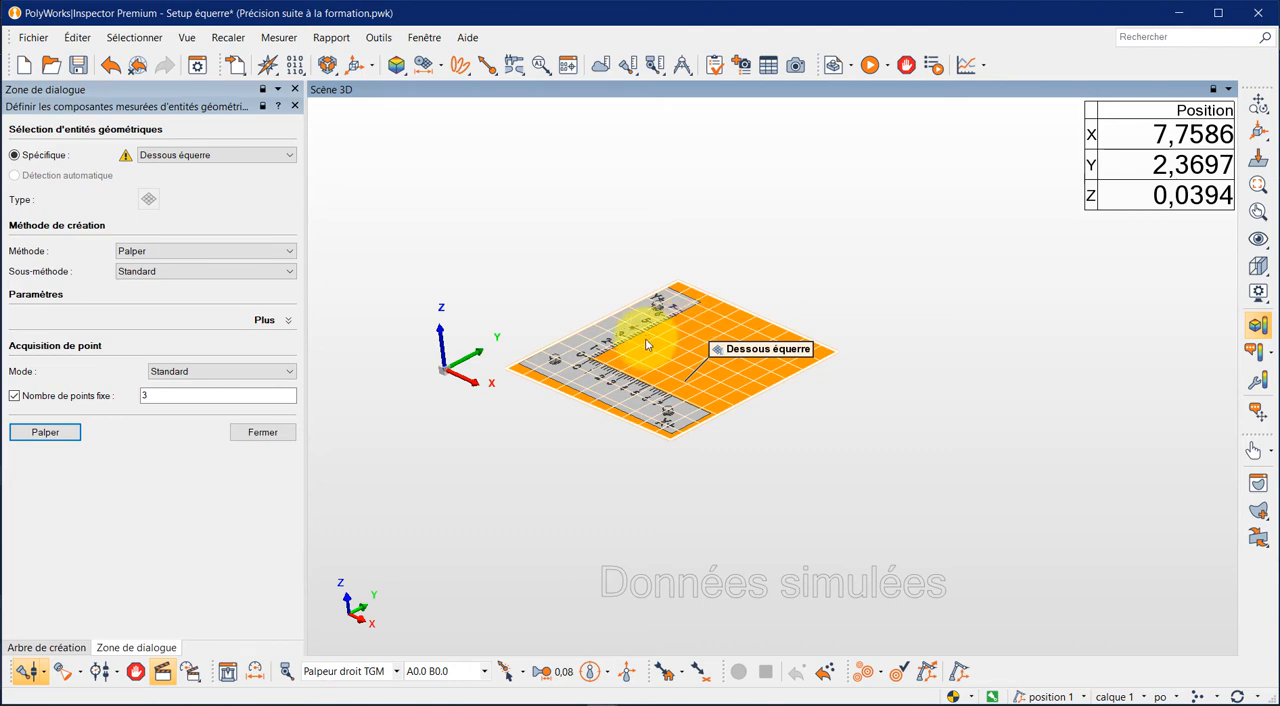
pyautogui.click(260, 432)
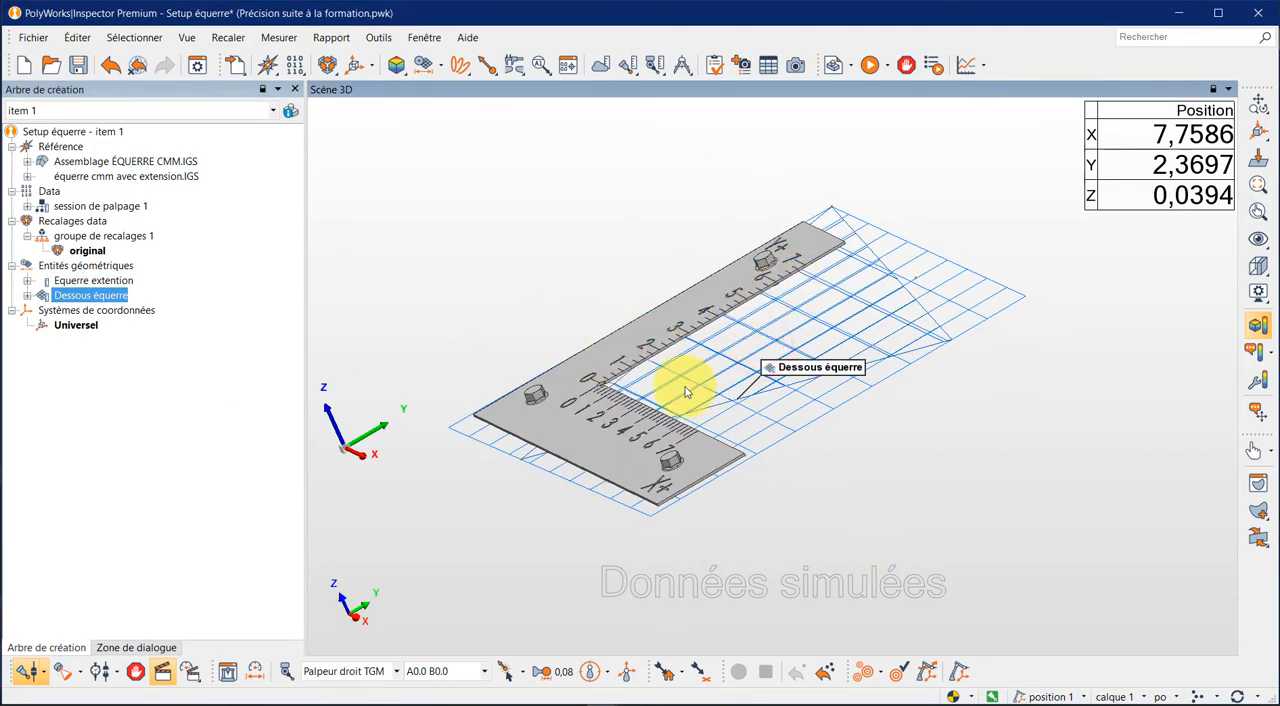
# - Set up a new line entity named Axe Y using the Ancrage method with the Sélectionner 2 sub-method
pyautogui.moveTo(686, 391); pyautogui.dragTo(711, 389)
pyautogui.scroll(4, 705, 332)
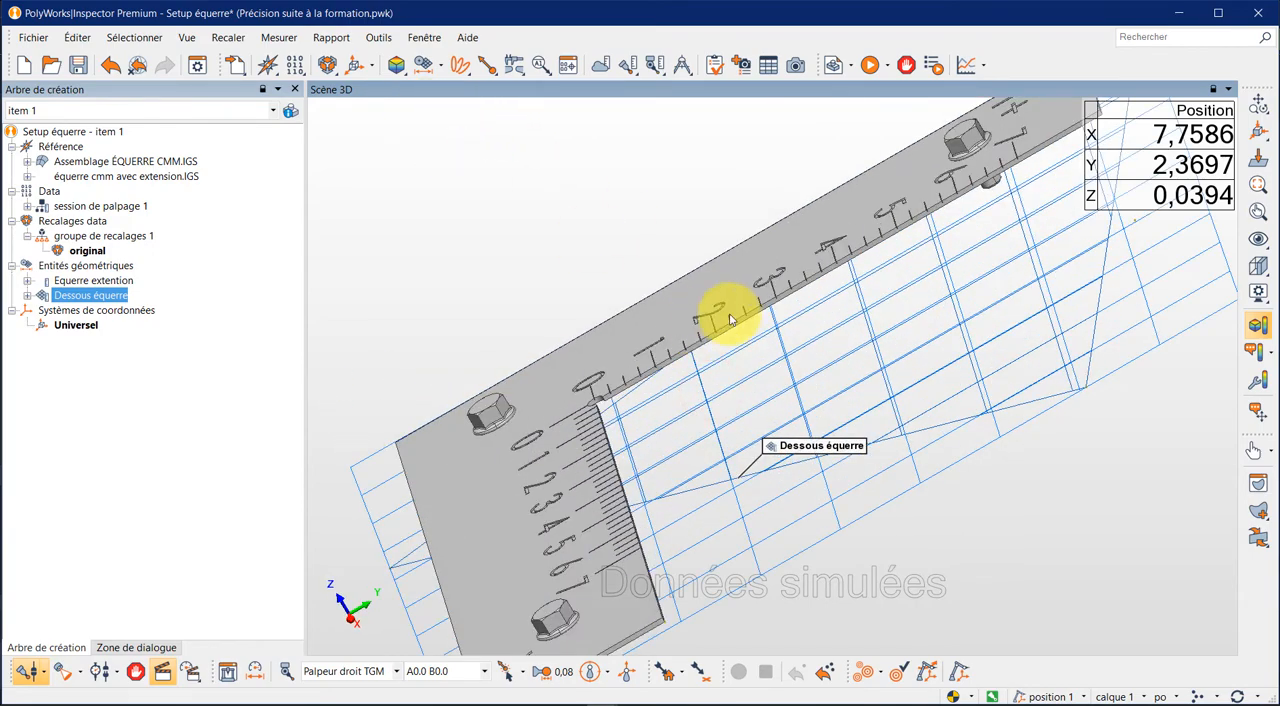
pyautogui.scroll(2, 731, 330)
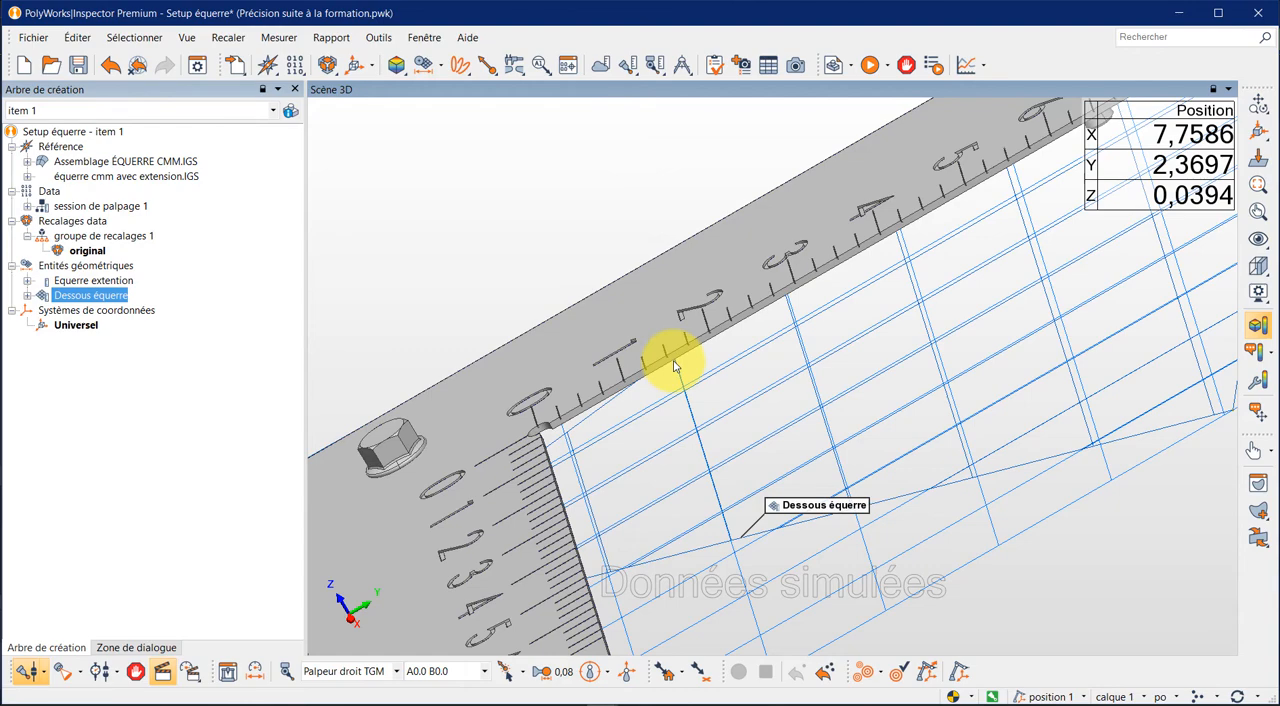
pyautogui.click(441, 65)
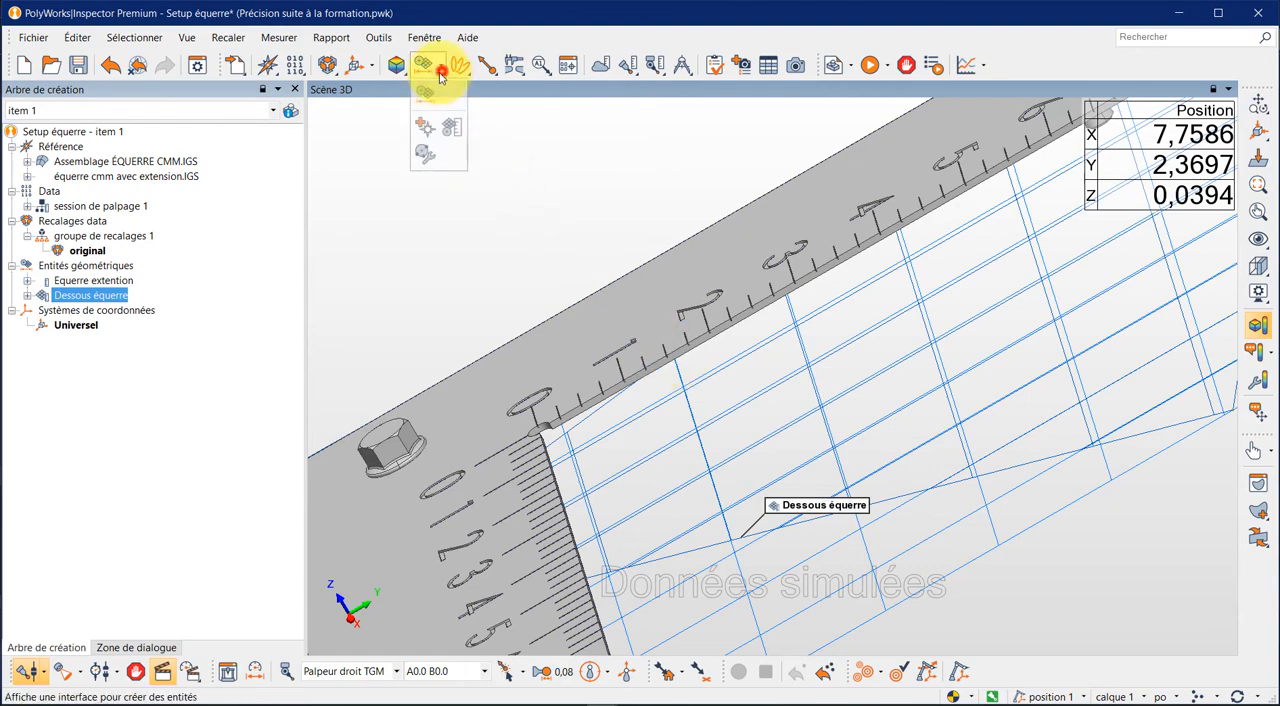
pyautogui.click(426, 93)
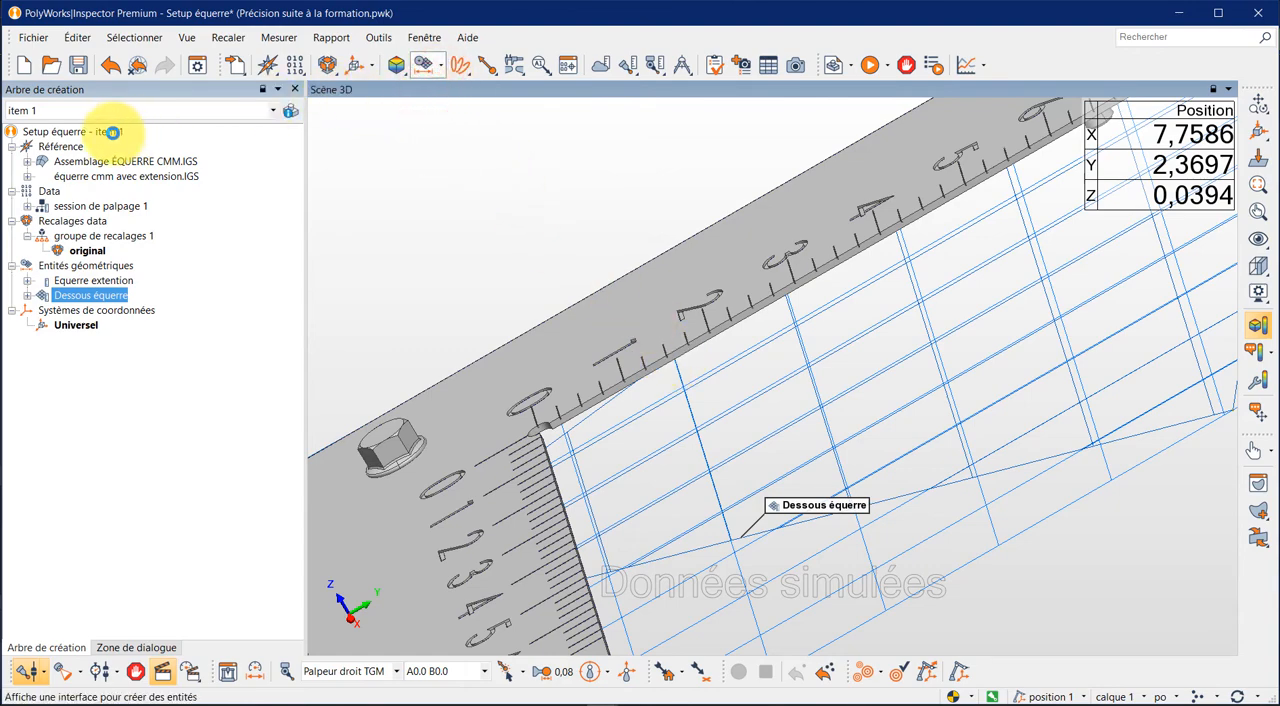
pyautogui.click(36, 141)
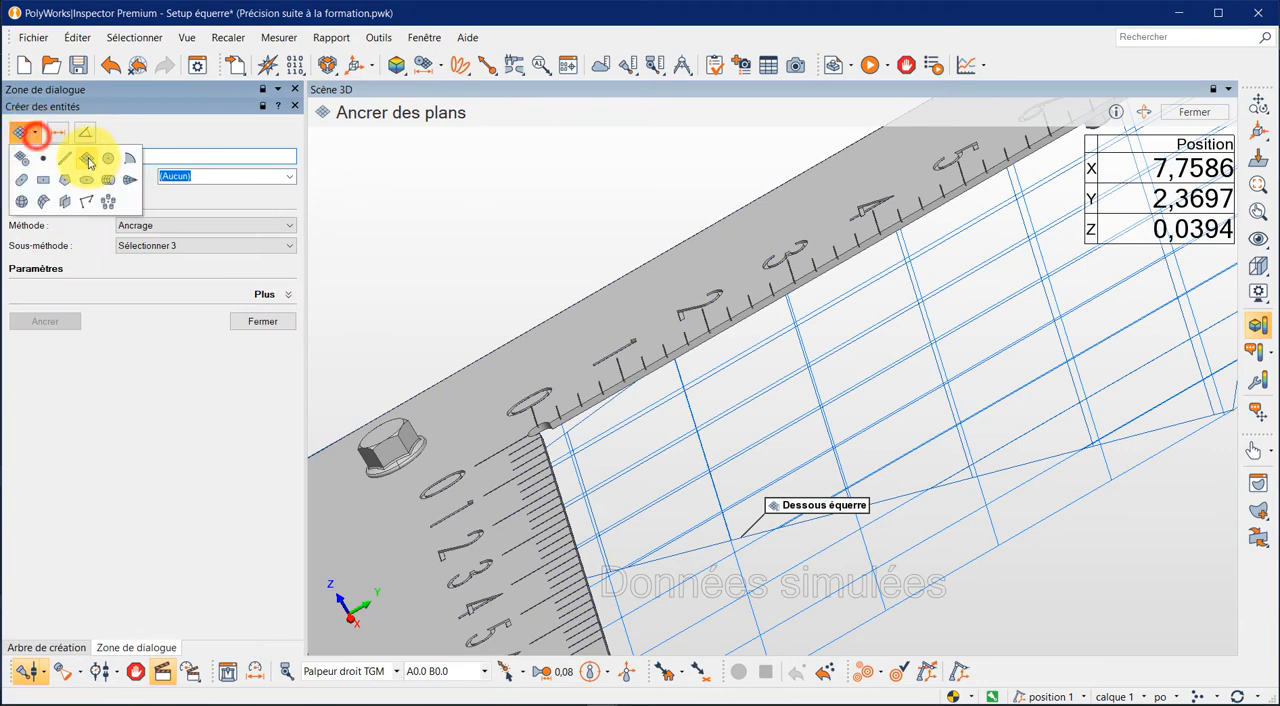
pyautogui.click(40, 157)
pyautogui.click(157, 155)
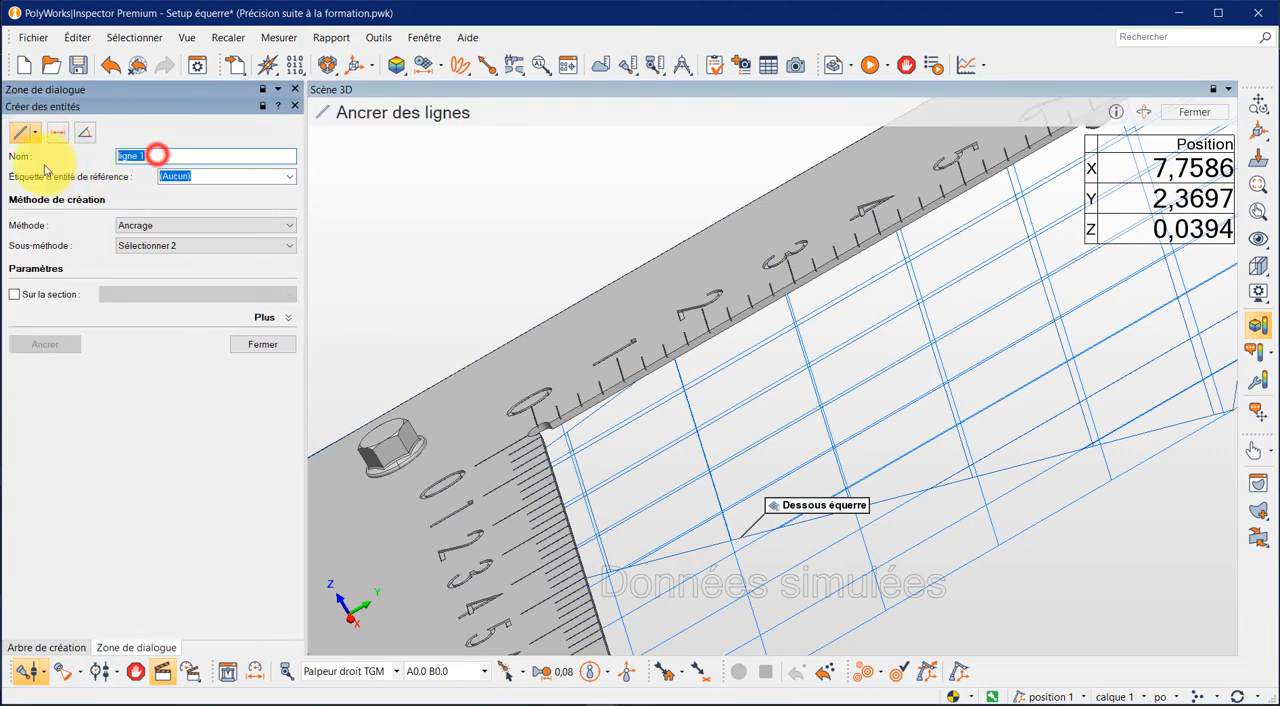
pyautogui.write('Axe Y')
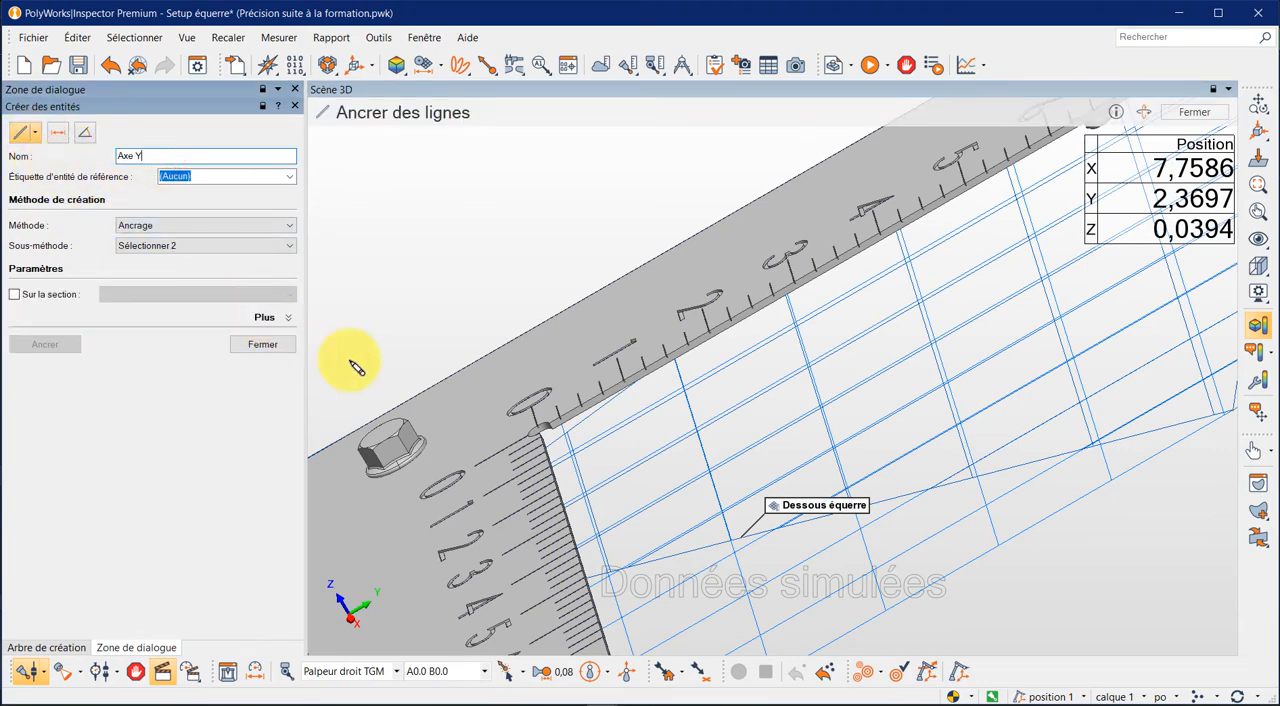
pyautogui.click(290, 228)
pyautogui.click(265, 261)
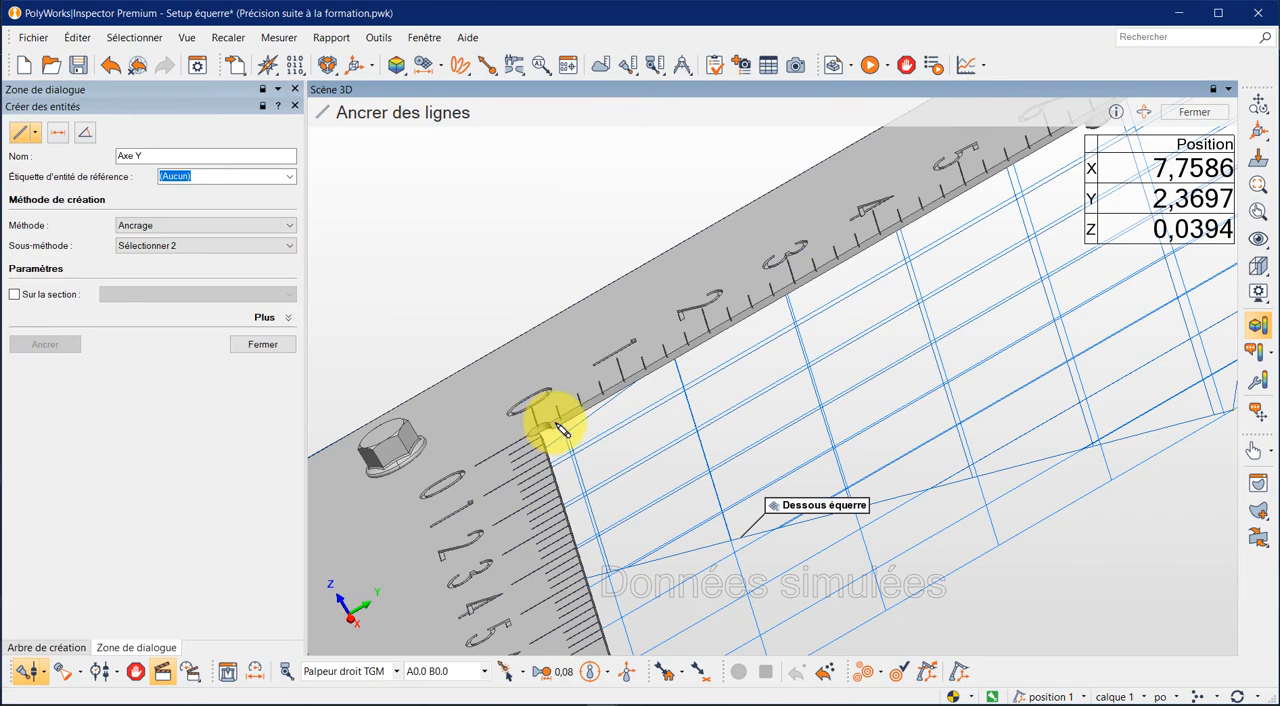
# - Anchor the start of the Axe Y line on the upper inner edge of the Y+ arm, at the corner relief near the zero mark
pyautogui.scroll(5, 558, 428)
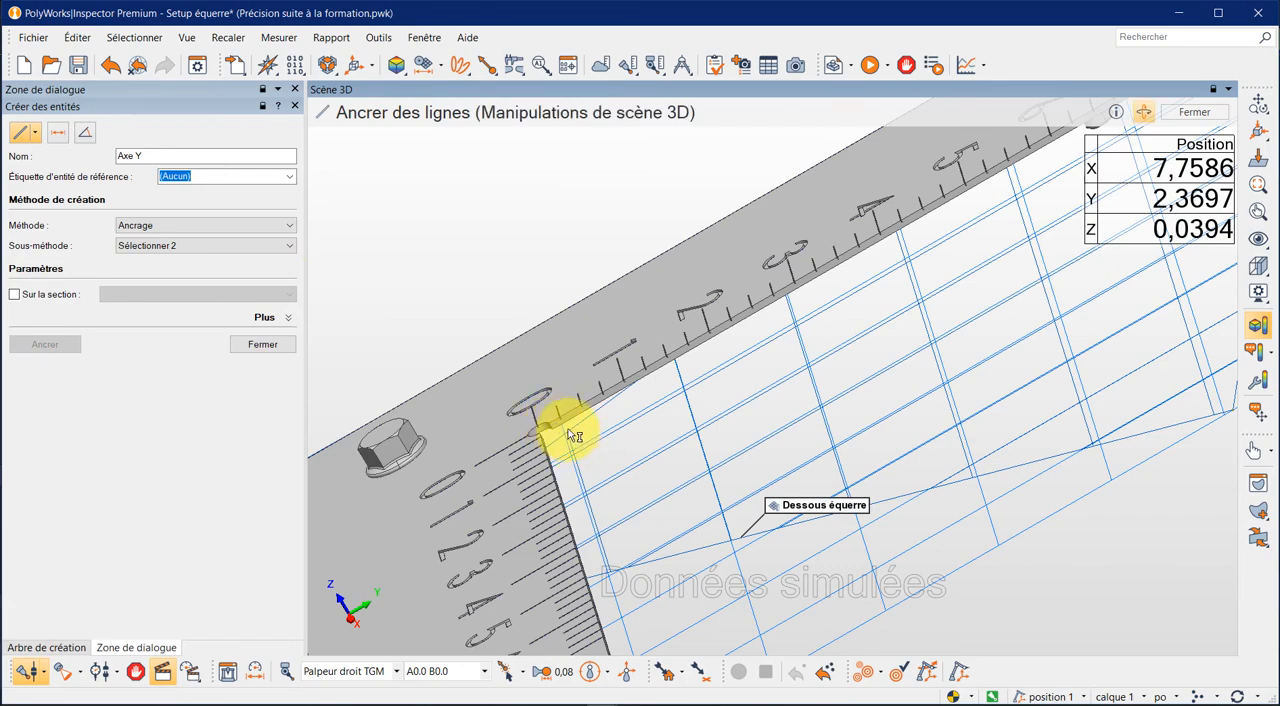
pyautogui.scroll(4, 545, 420)
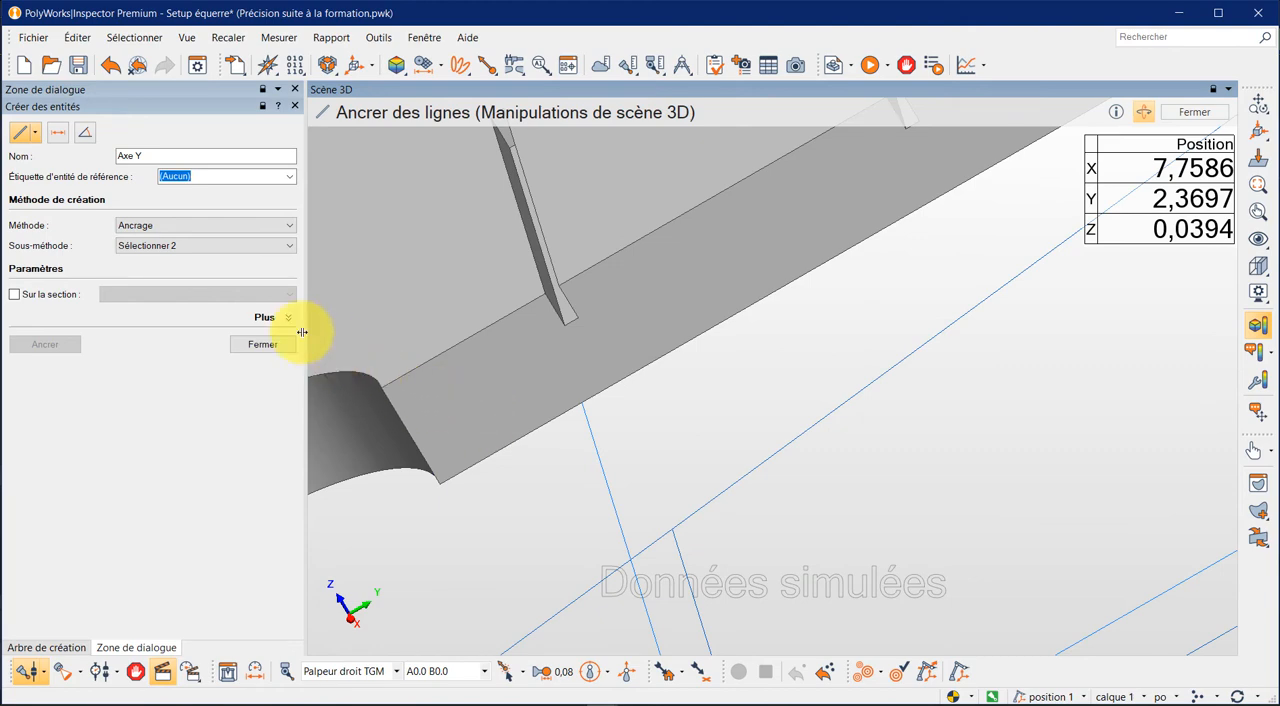
pyautogui.scroll(5, 390, 395)
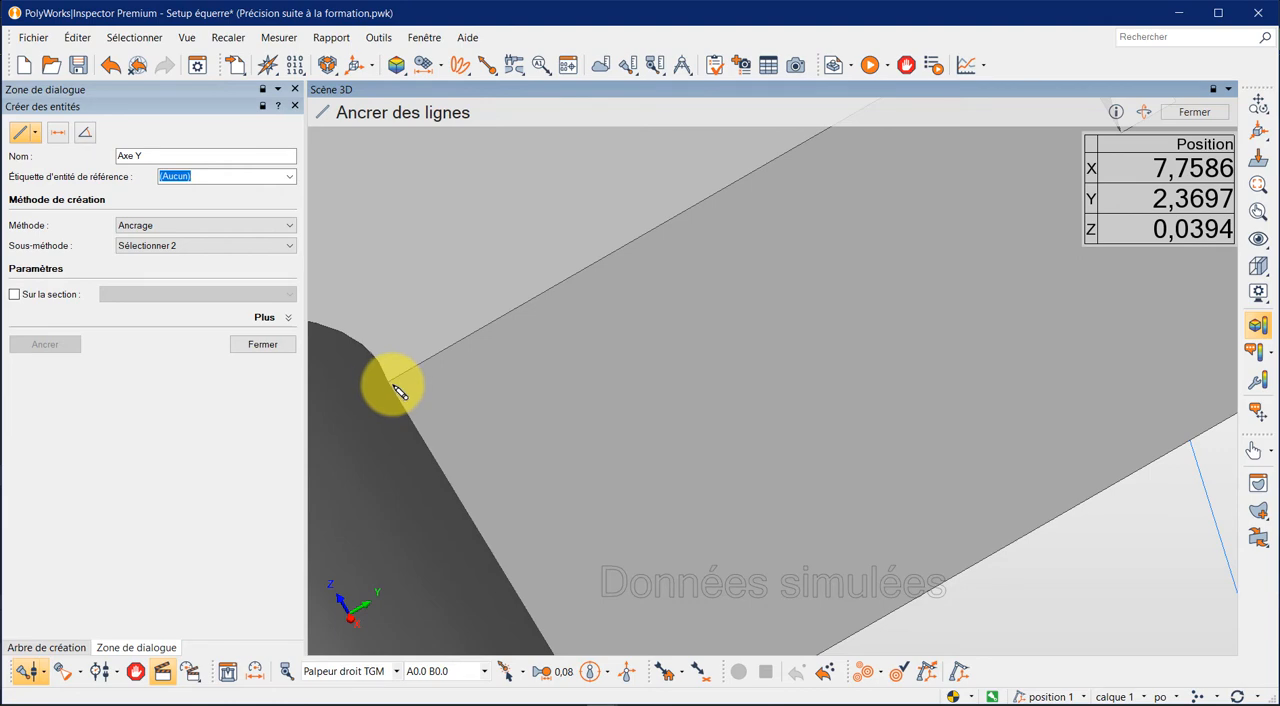
pyautogui.click(394, 385)
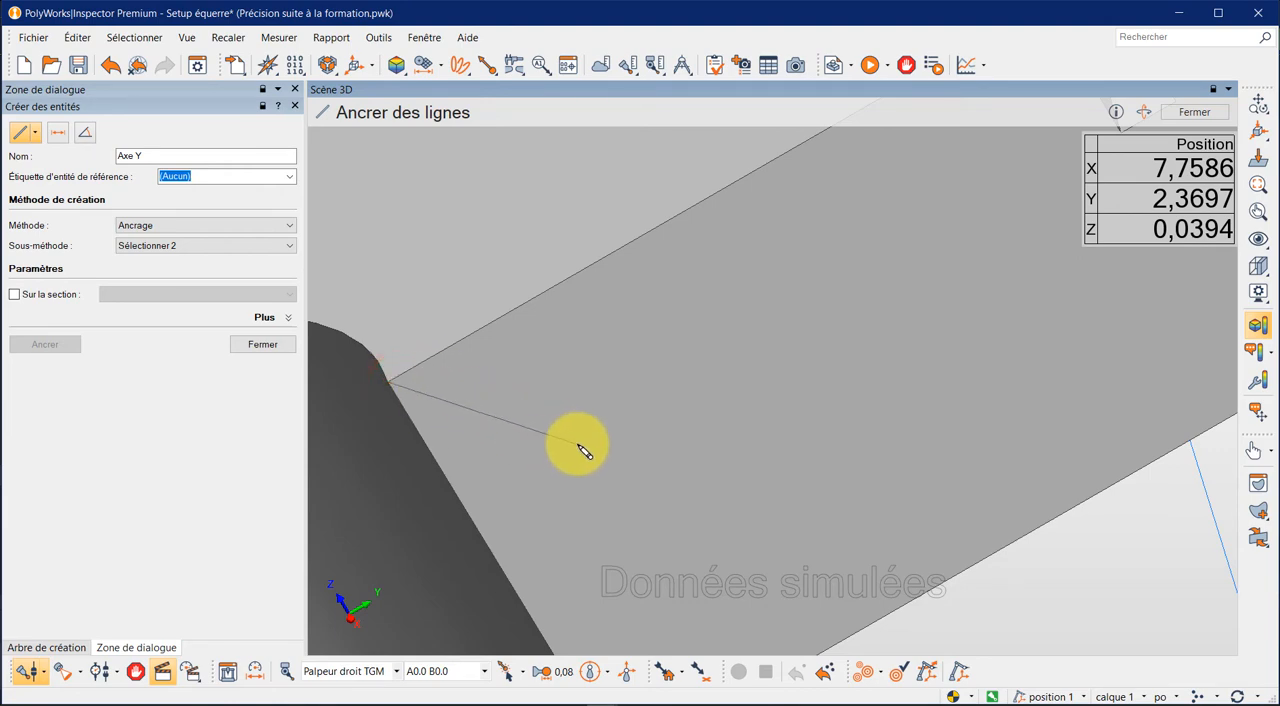
# - Anchor the end of the Axe Y line at the far end of the Y+ arm's upper inner edge
pyautogui.press('space')
pyautogui.scroll(4, 655, 443)
pyautogui.scroll(-10, 729, 451)
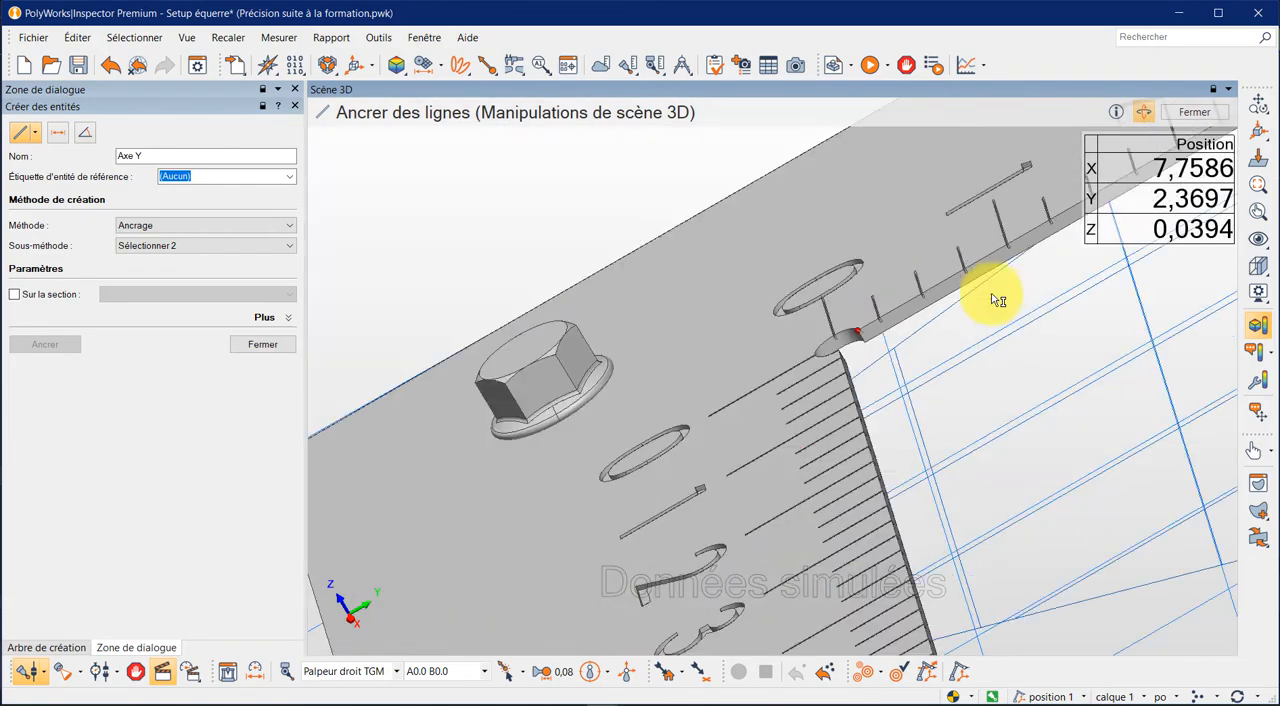
pyautogui.scroll(10, 938, 388)
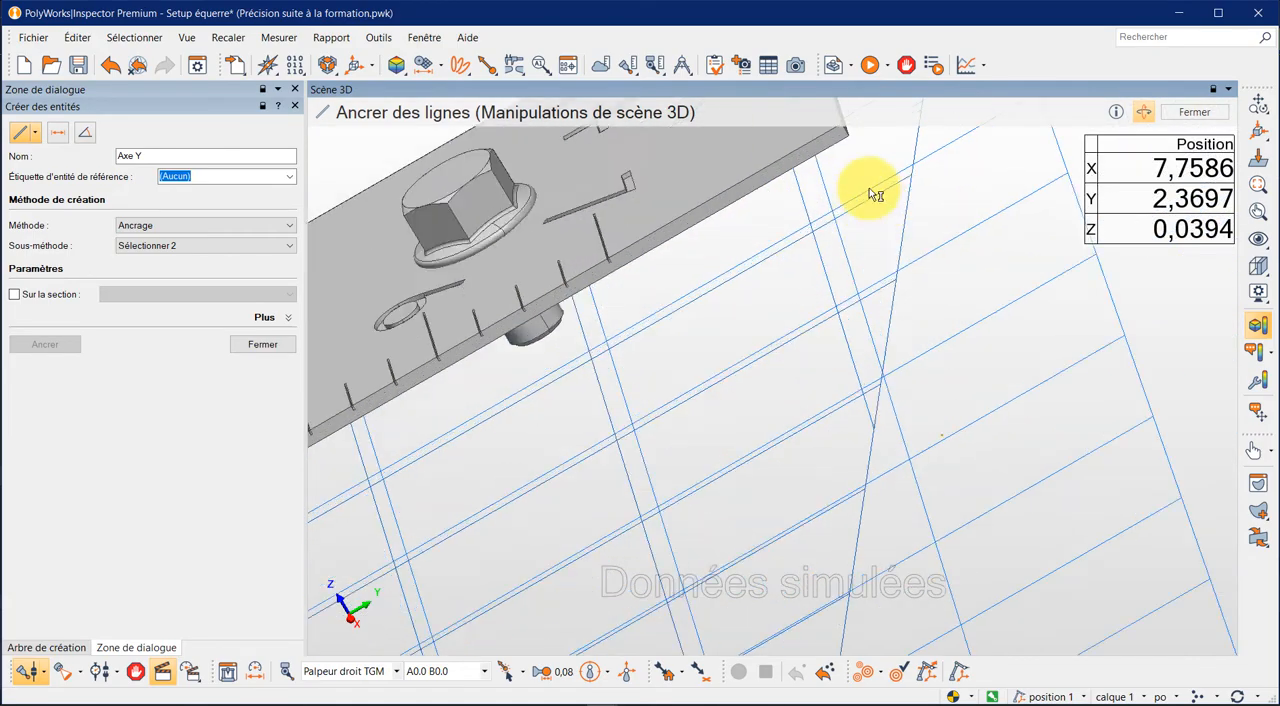
pyautogui.scroll(-3, 829, 171)
pyautogui.scroll(3, 820, 130)
pyautogui.scroll(6, 845, 170)
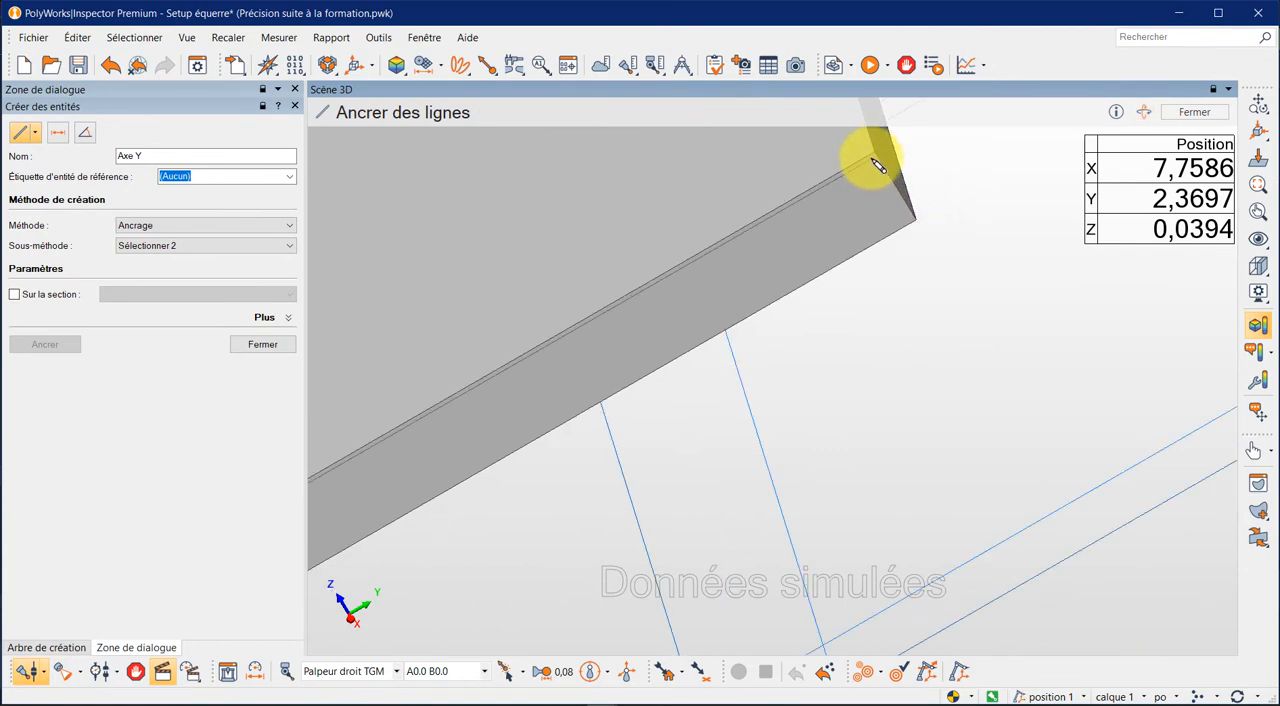
pyautogui.click(874, 158)
pyautogui.click(876, 157)
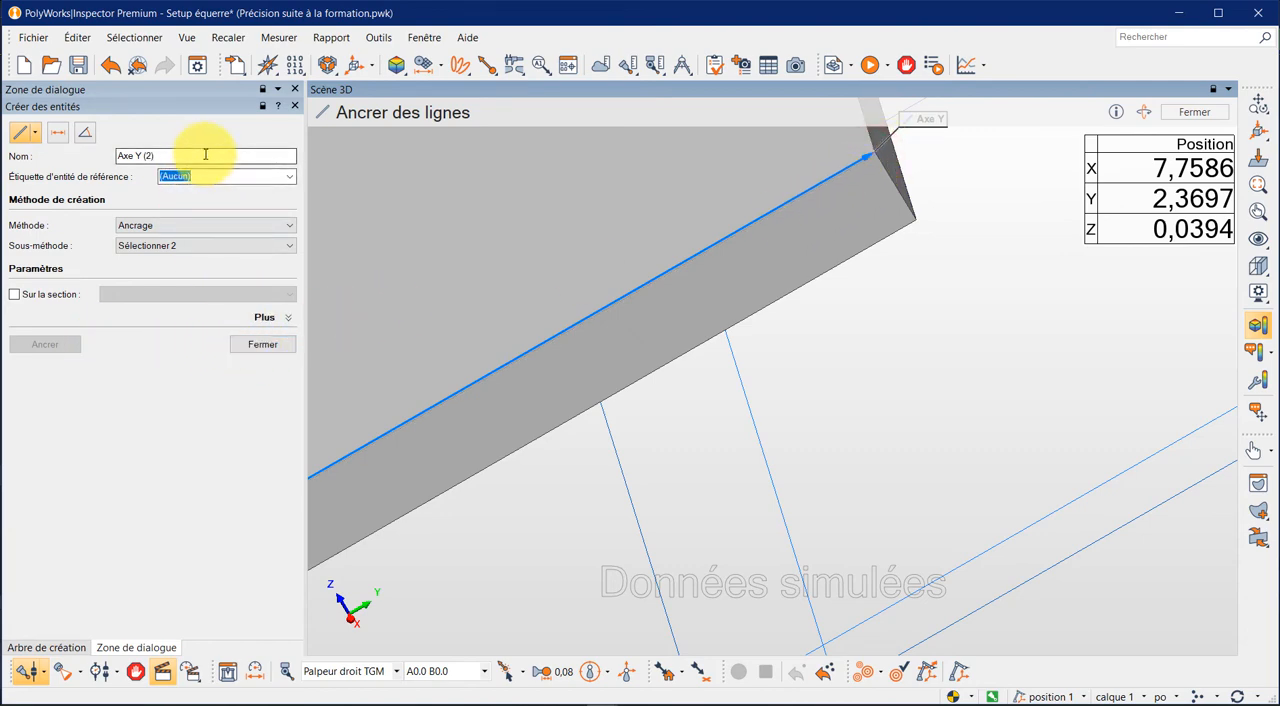
# - Name the new line Axe X and anchor its start on the upper inner edge of the X+ arm, at the corner relief
pyautogui.moveTo(205, 155); pyautogui.dragTo(138, 155)
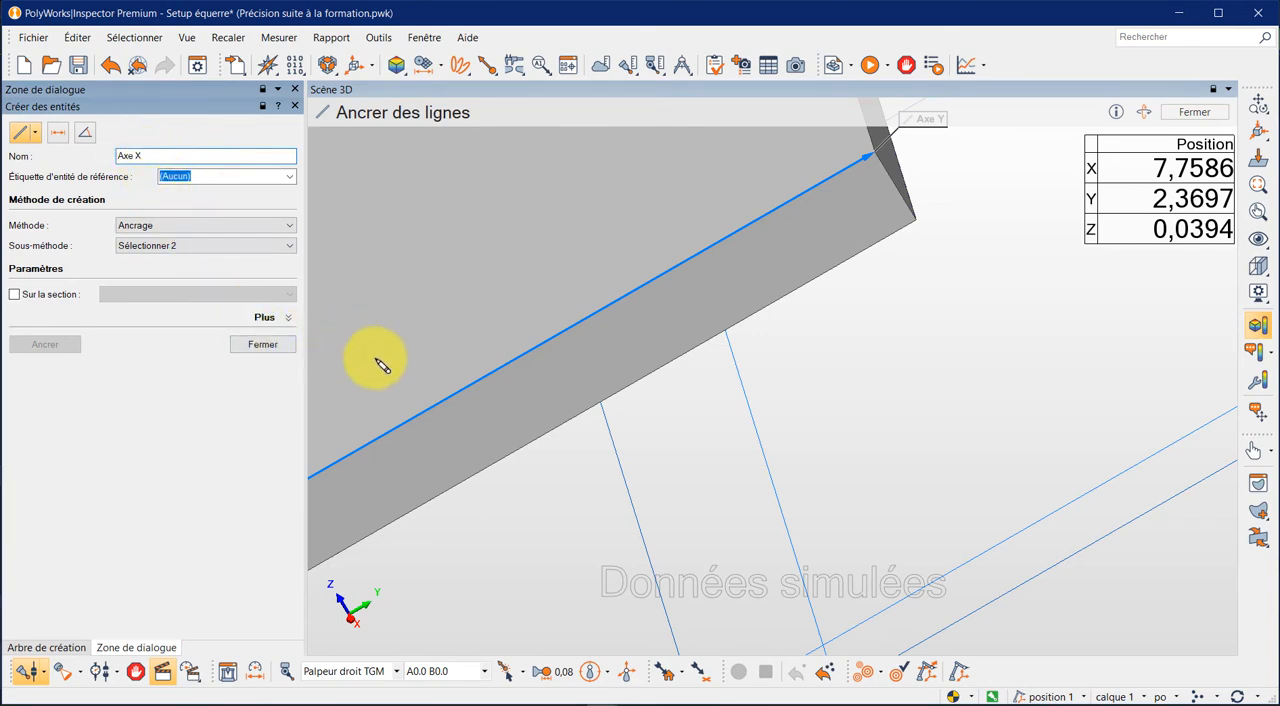
pyautogui.middleClick(447, 361)
pyautogui.scroll(-10, 447, 361)
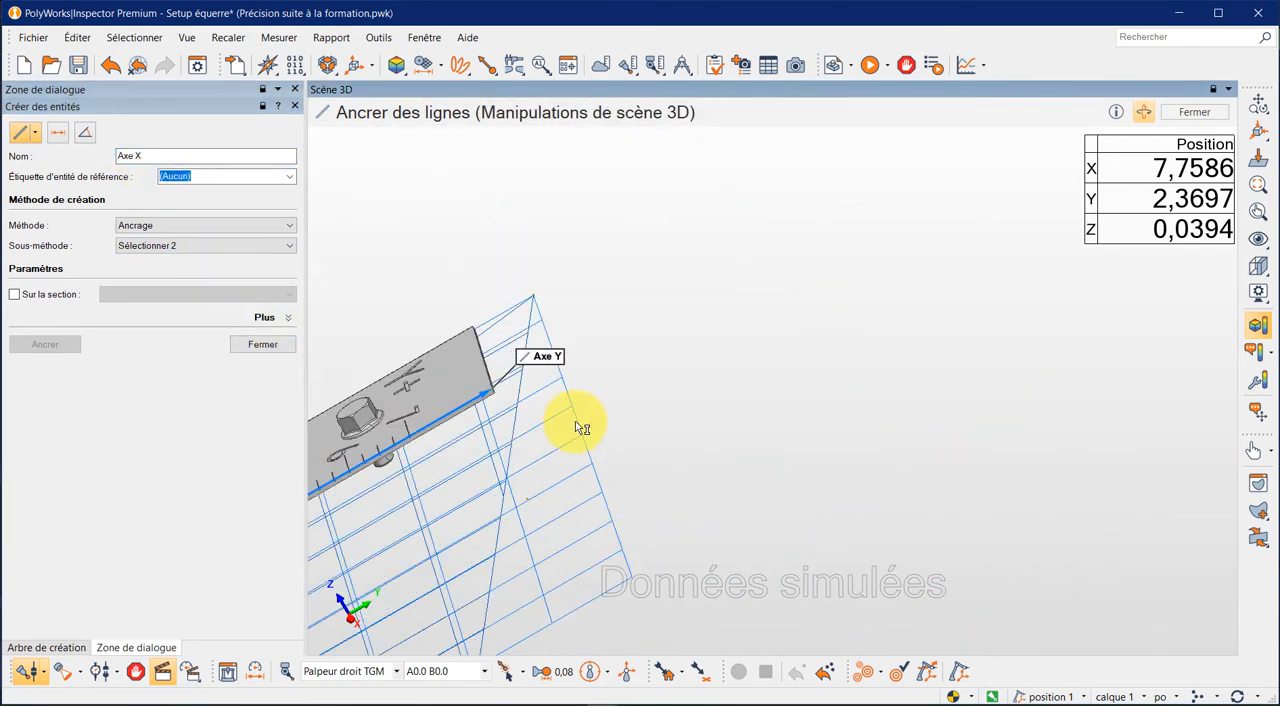
pyautogui.moveTo(414, 553); pyautogui.dragTo(443, 460)
pyautogui.scroll(8, 444, 460)
pyautogui.scroll(4, 803, 346)
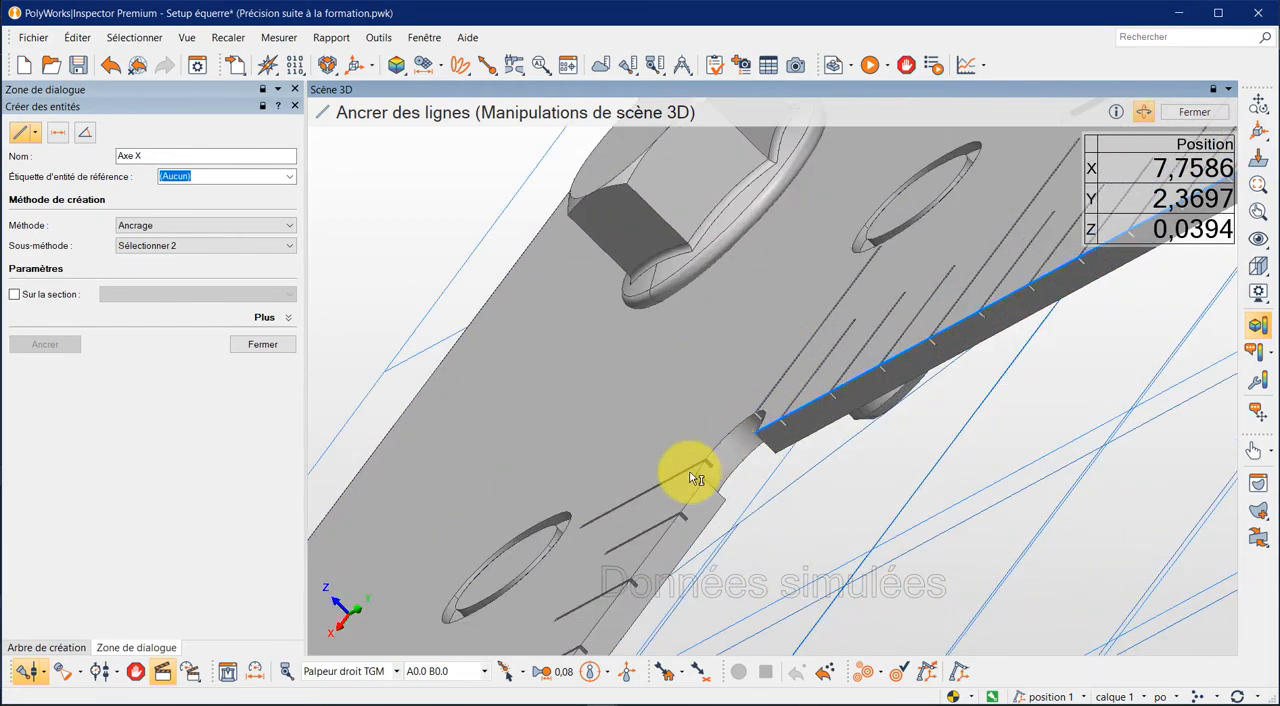
pyautogui.scroll(5, 717, 491)
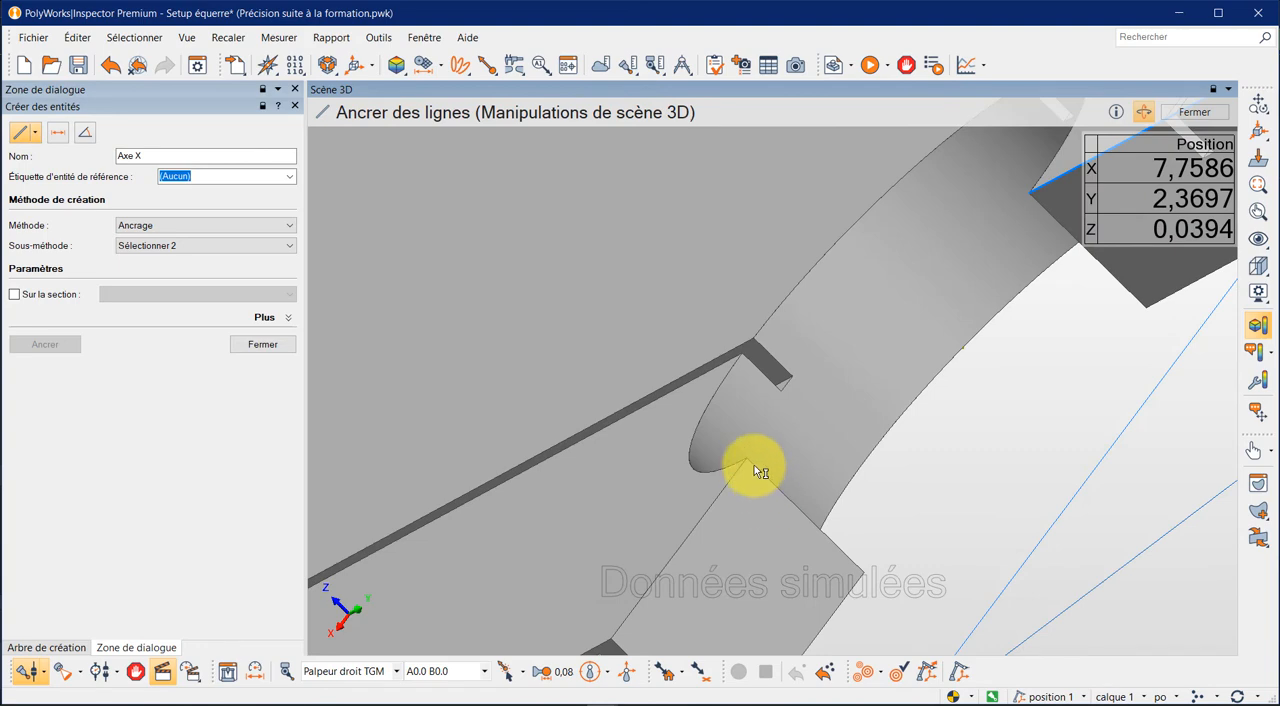
pyautogui.press('Escape')
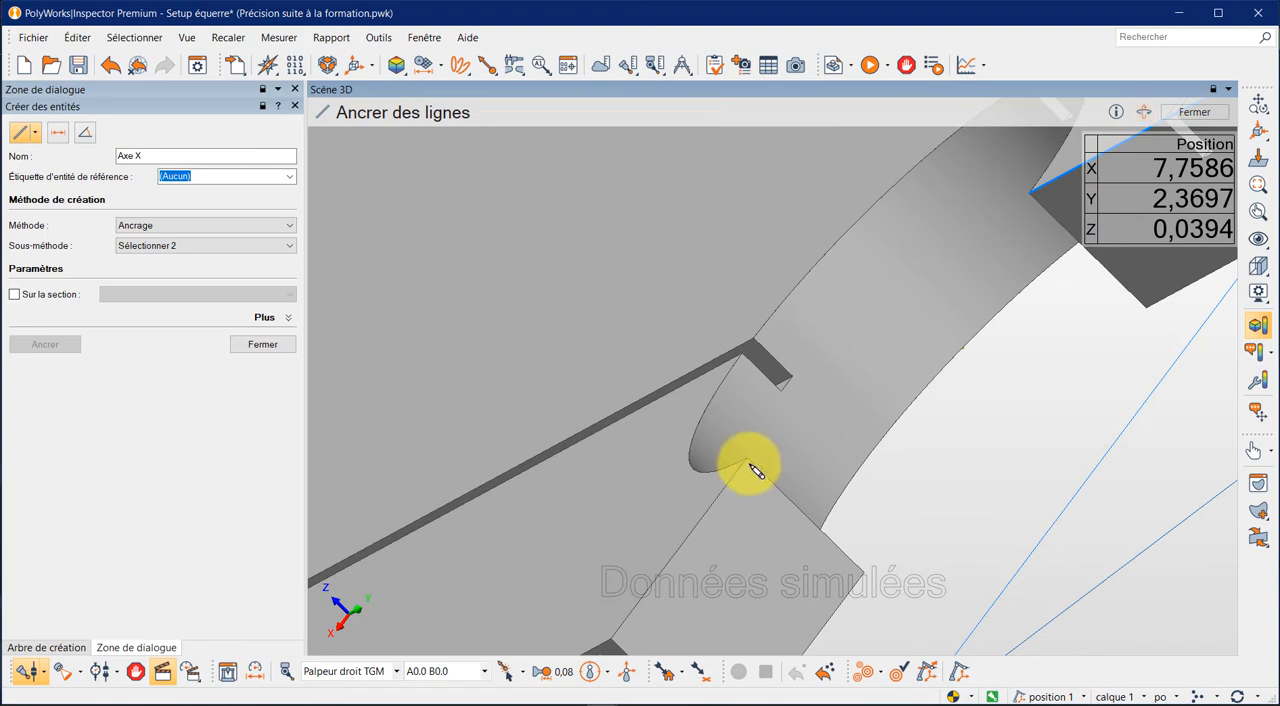
pyautogui.click(748, 463)
# - Anchor the end of the Axe X line at the far end of the X+ arm's upper inner edge and finish line creation
pyautogui.scroll(5, 750, 498)
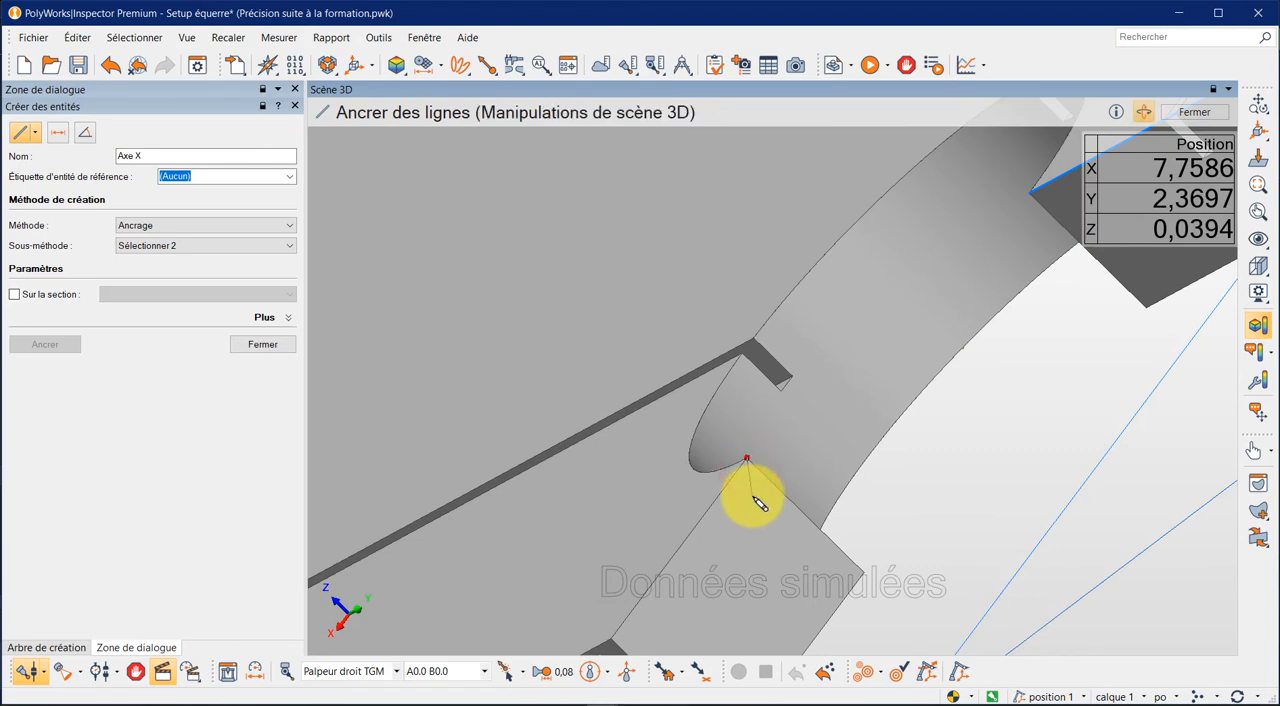
pyautogui.scroll(-10, 752, 495)
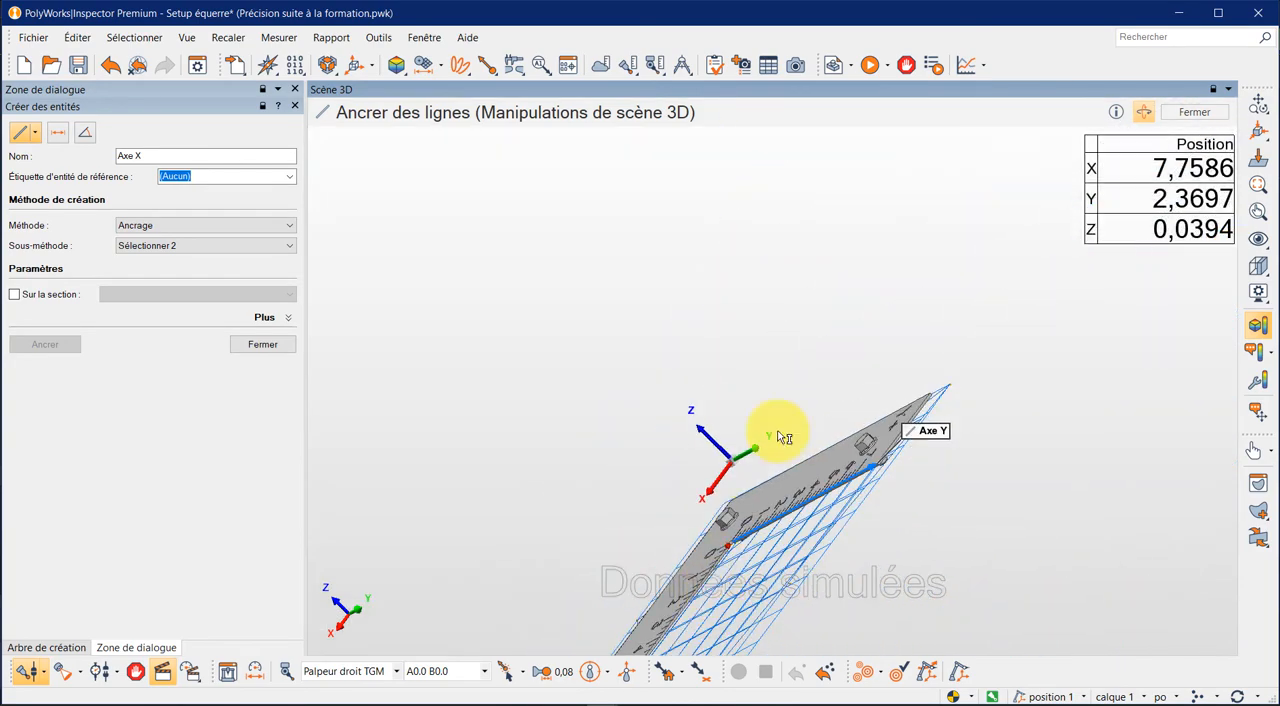
pyautogui.scroll(10, 754, 503)
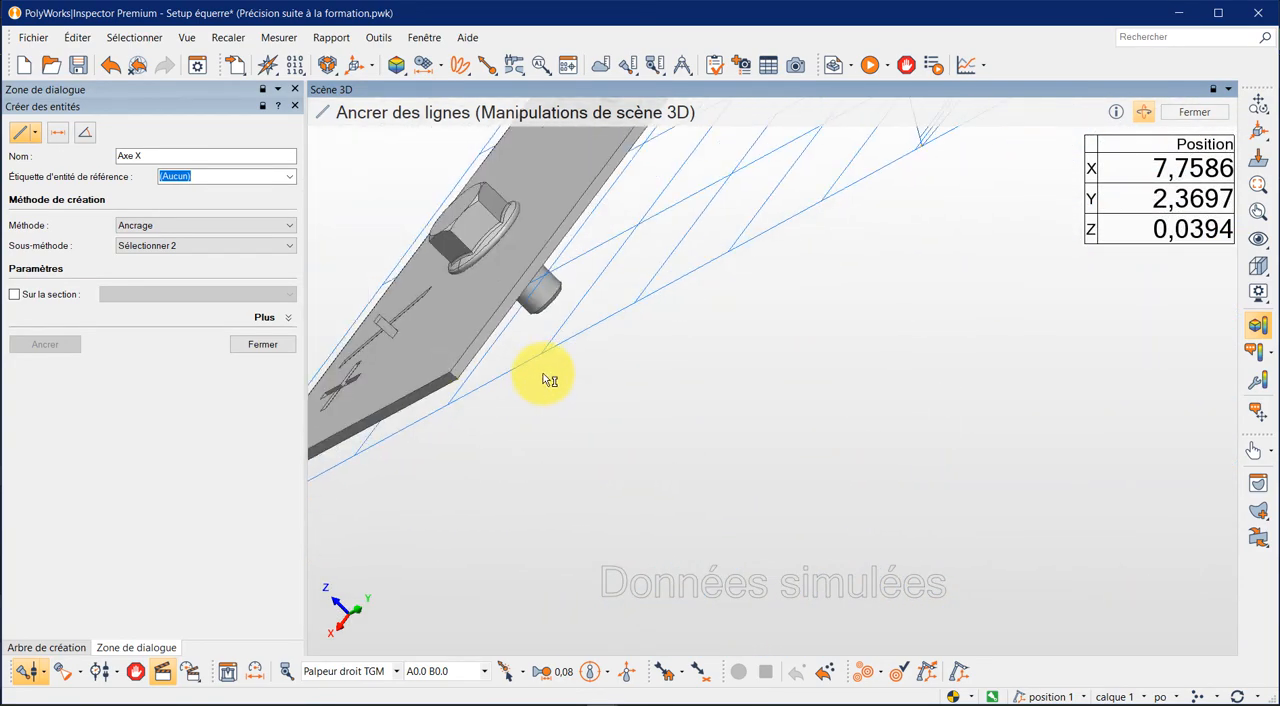
pyautogui.scroll(5, 418, 335)
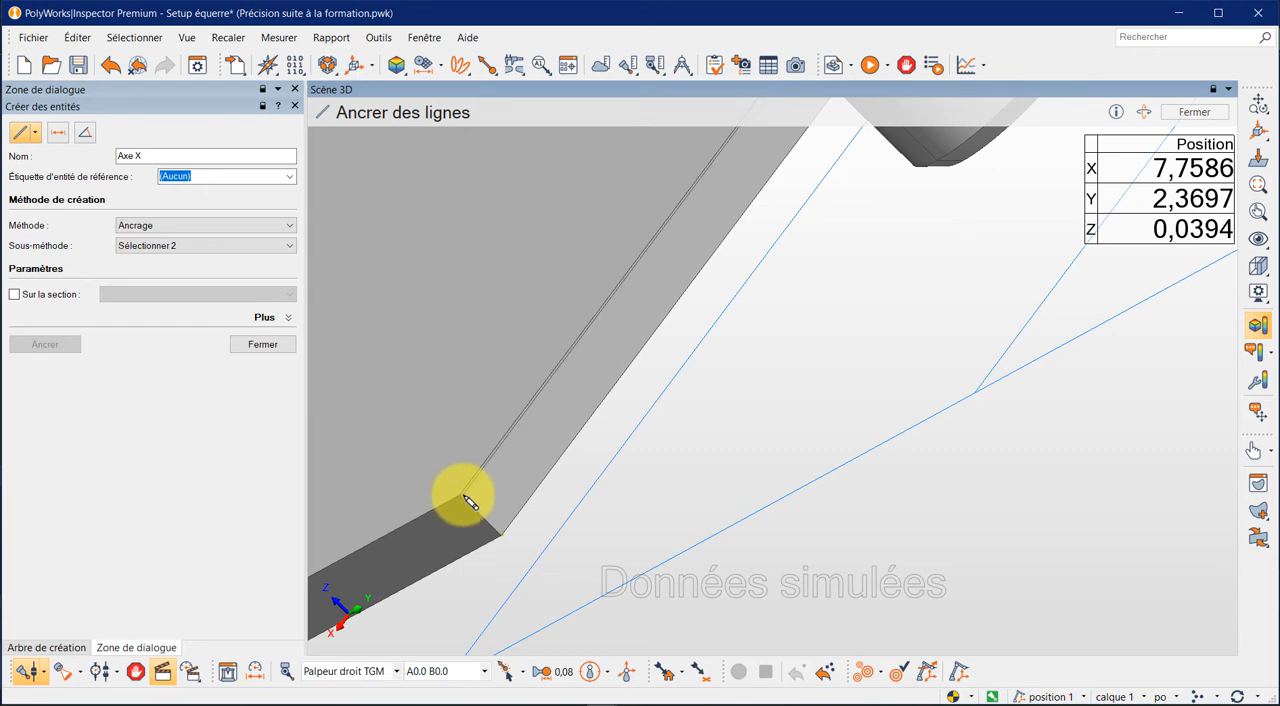
pyautogui.click(470, 502)
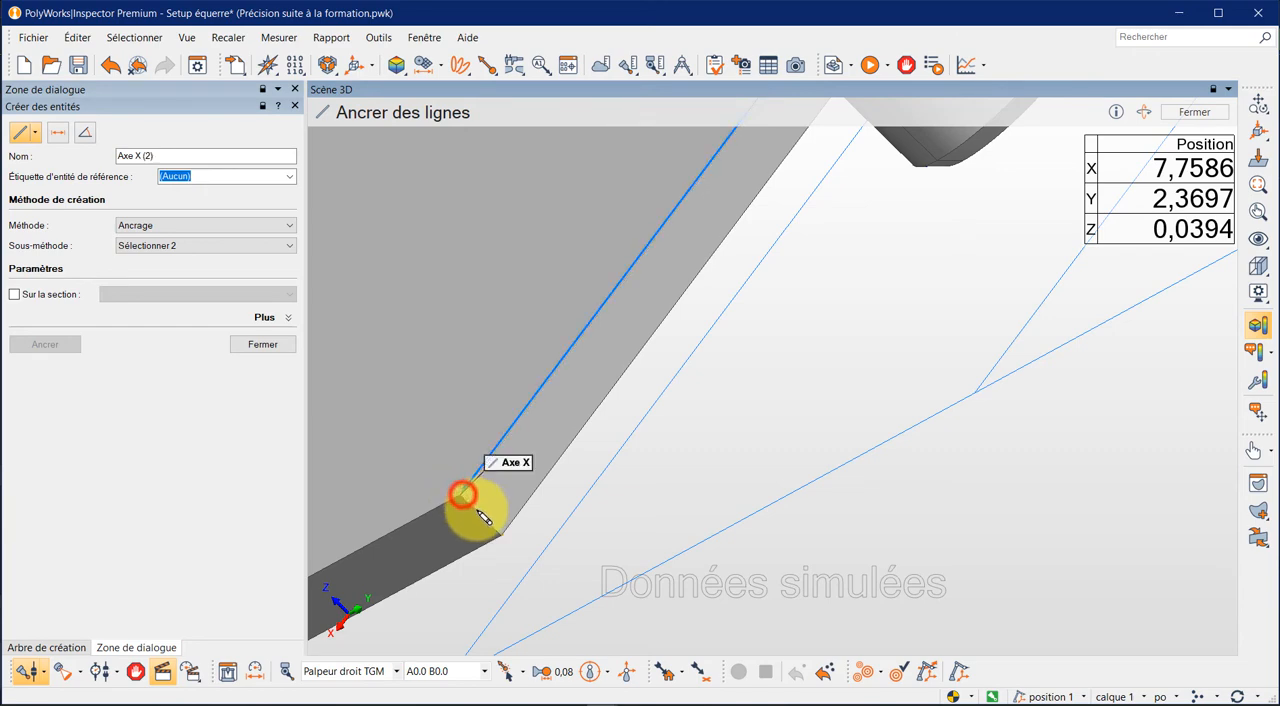
pyautogui.click(263, 344)
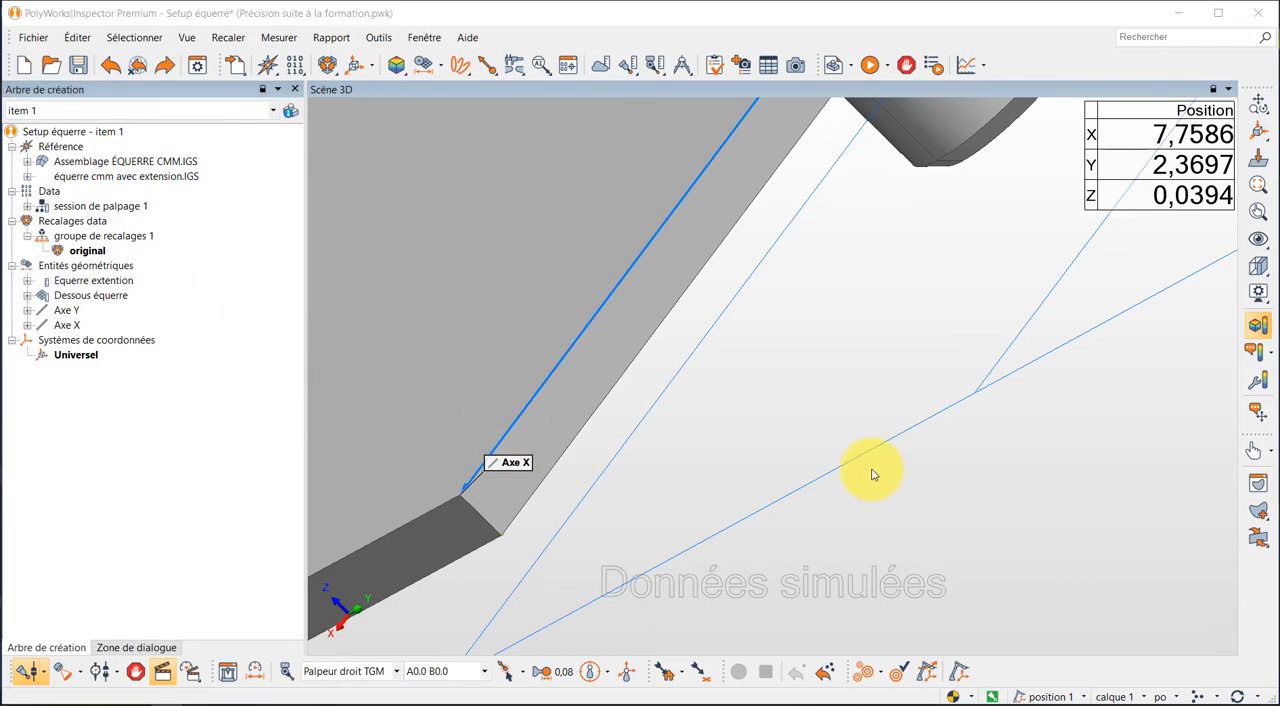
# - Select the Axe Y and Axe X lines and set up a new point entity named Origine
pyautogui.scroll(-12, 872, 474)
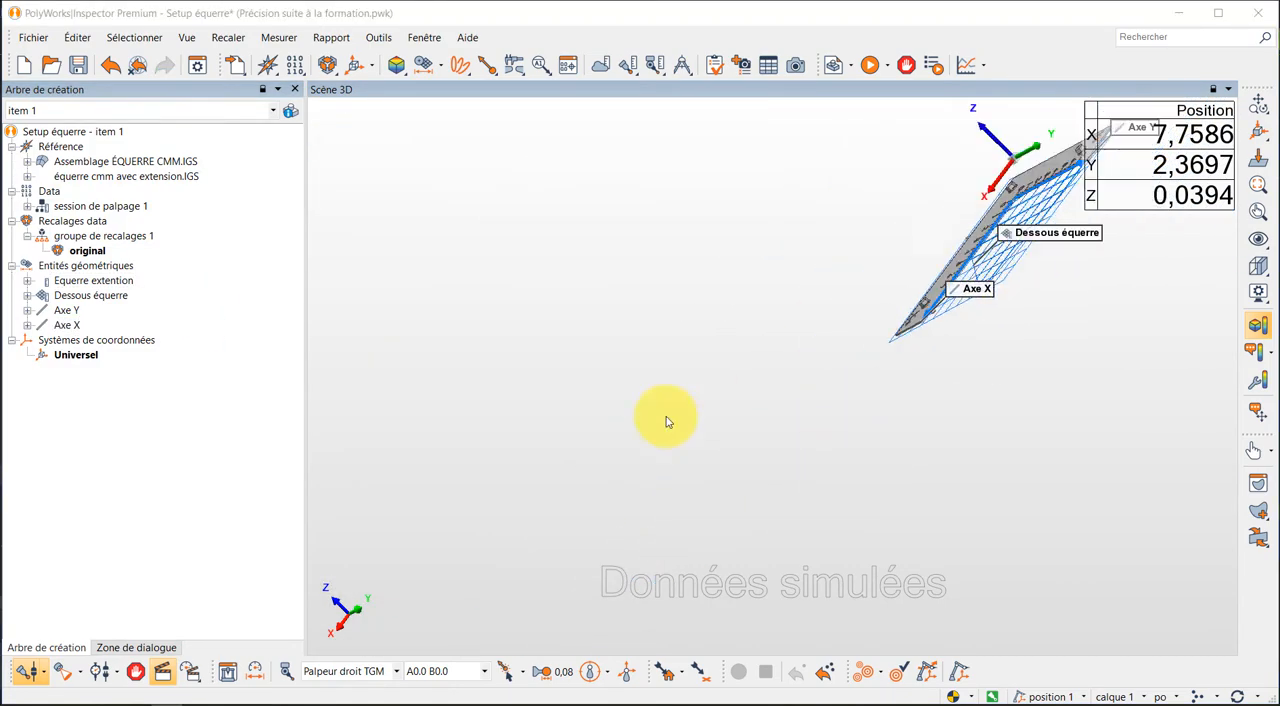
pyautogui.scroll(-3, 666, 420)
pyautogui.scroll(2, 895, 300)
pyautogui.scroll(3, 714, 352)
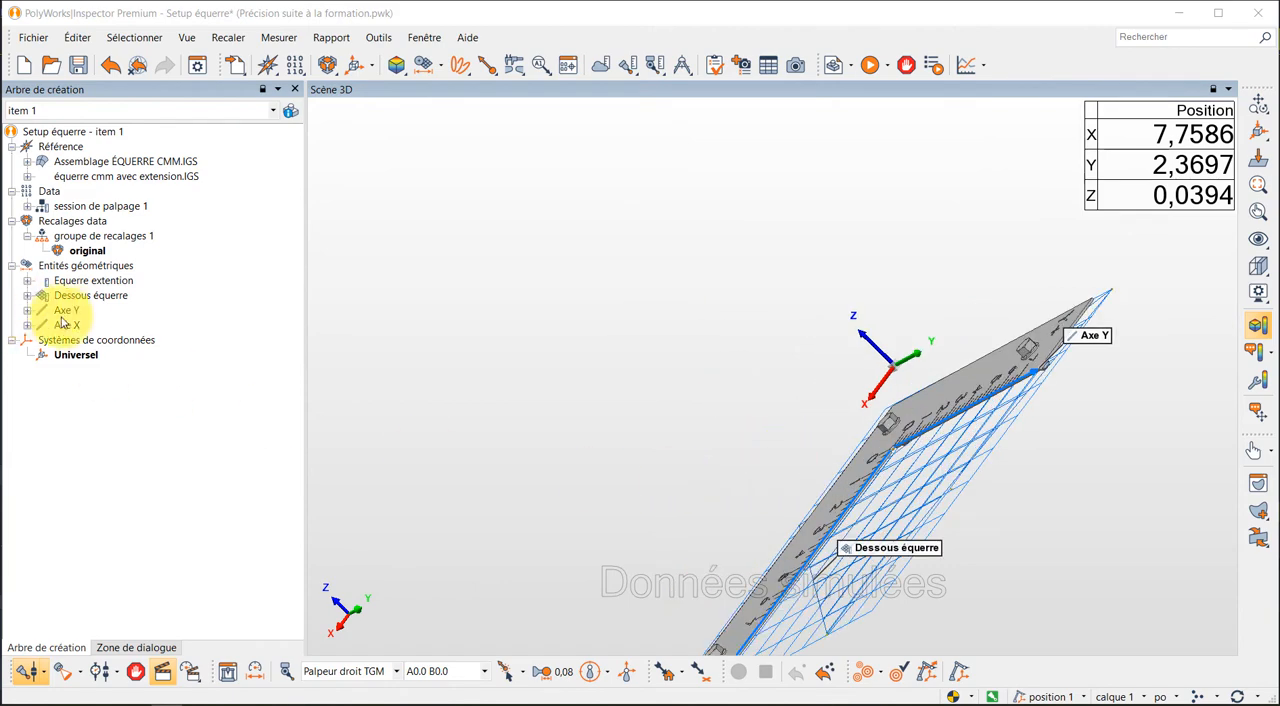
pyautogui.moveTo(94, 327); pyautogui.dragTo(58, 311)
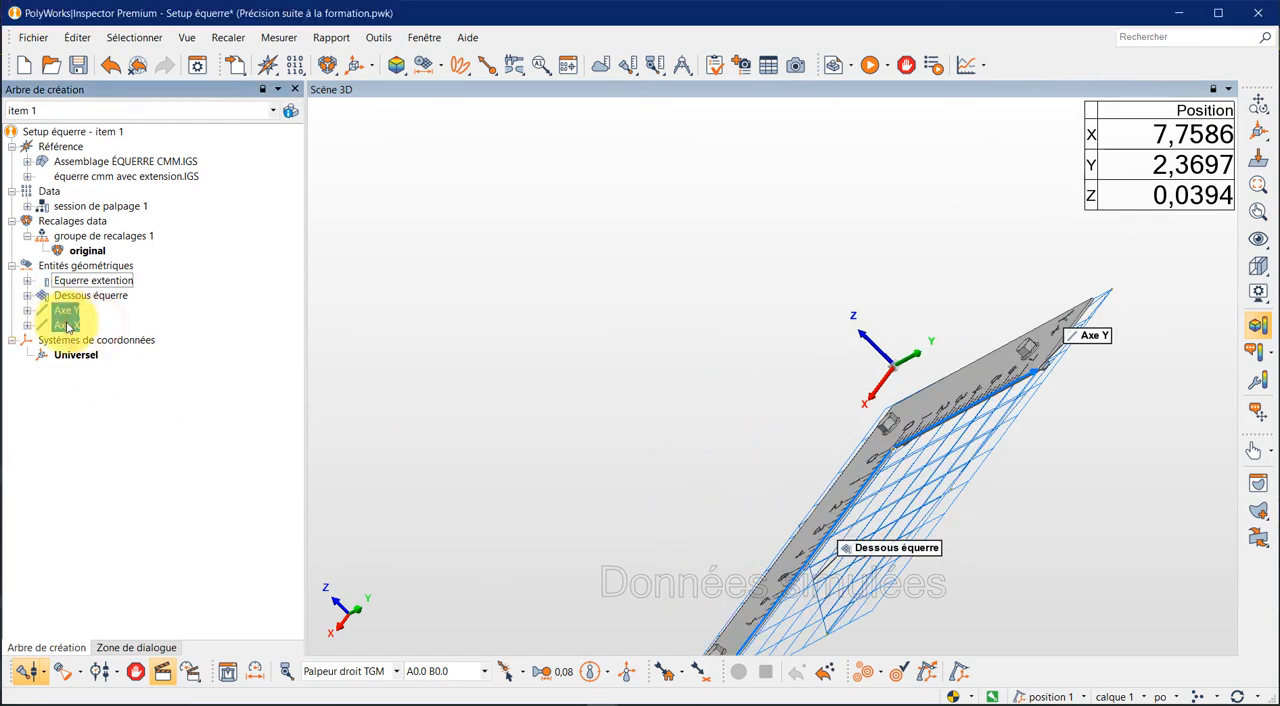
pyautogui.click(446, 71)
pyautogui.click(432, 90)
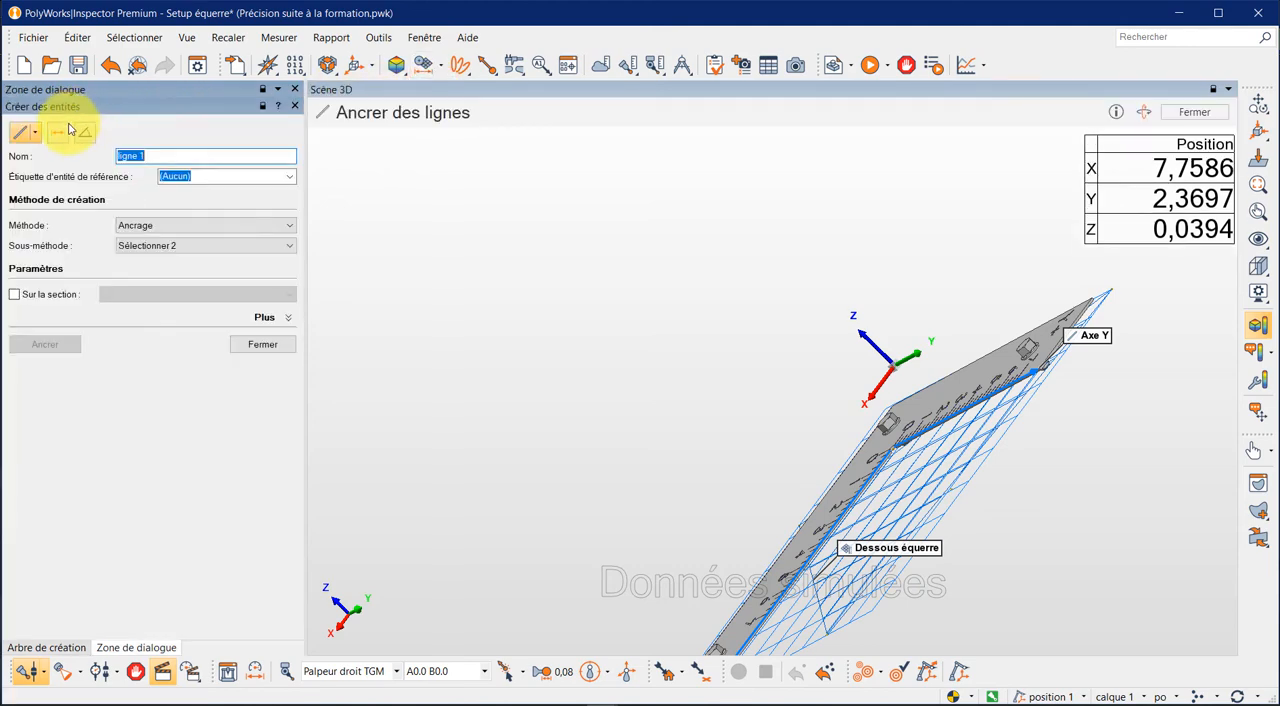
pyautogui.click(38, 134)
pyautogui.click(47, 150)
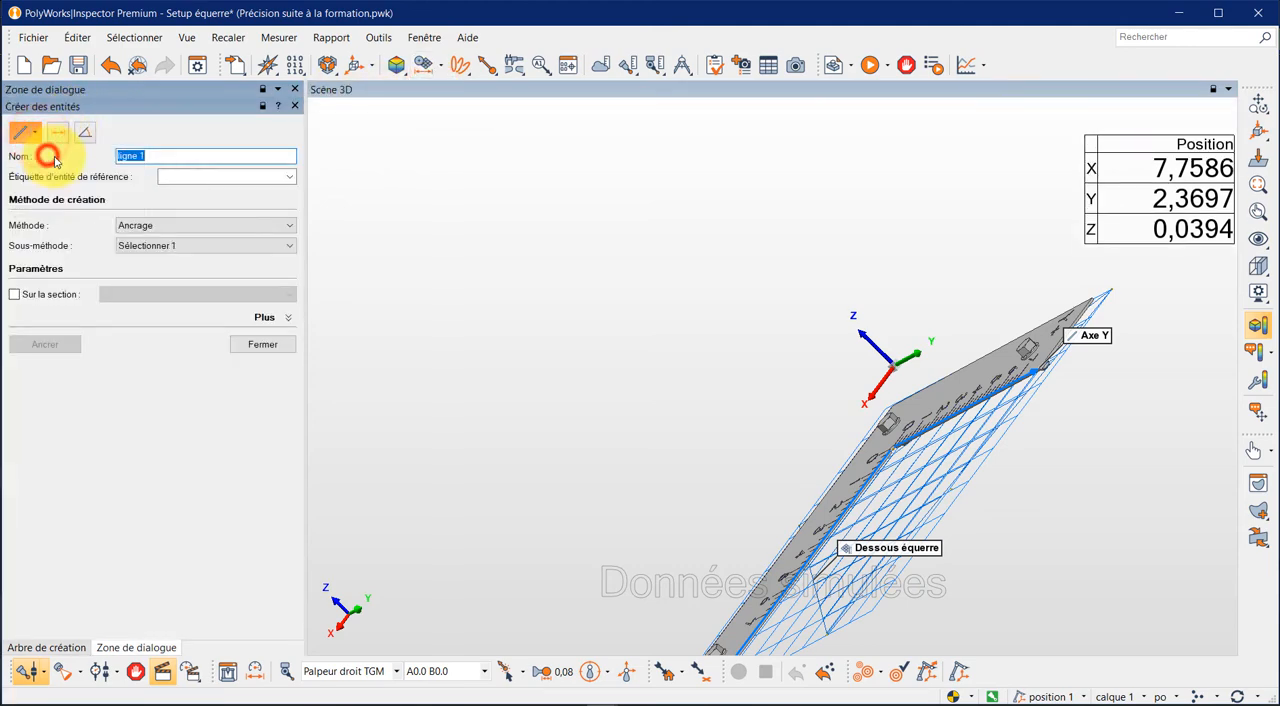
pyautogui.moveTo(155, 158); pyautogui.dragTo(76, 162)
pyautogui.write('Origi')
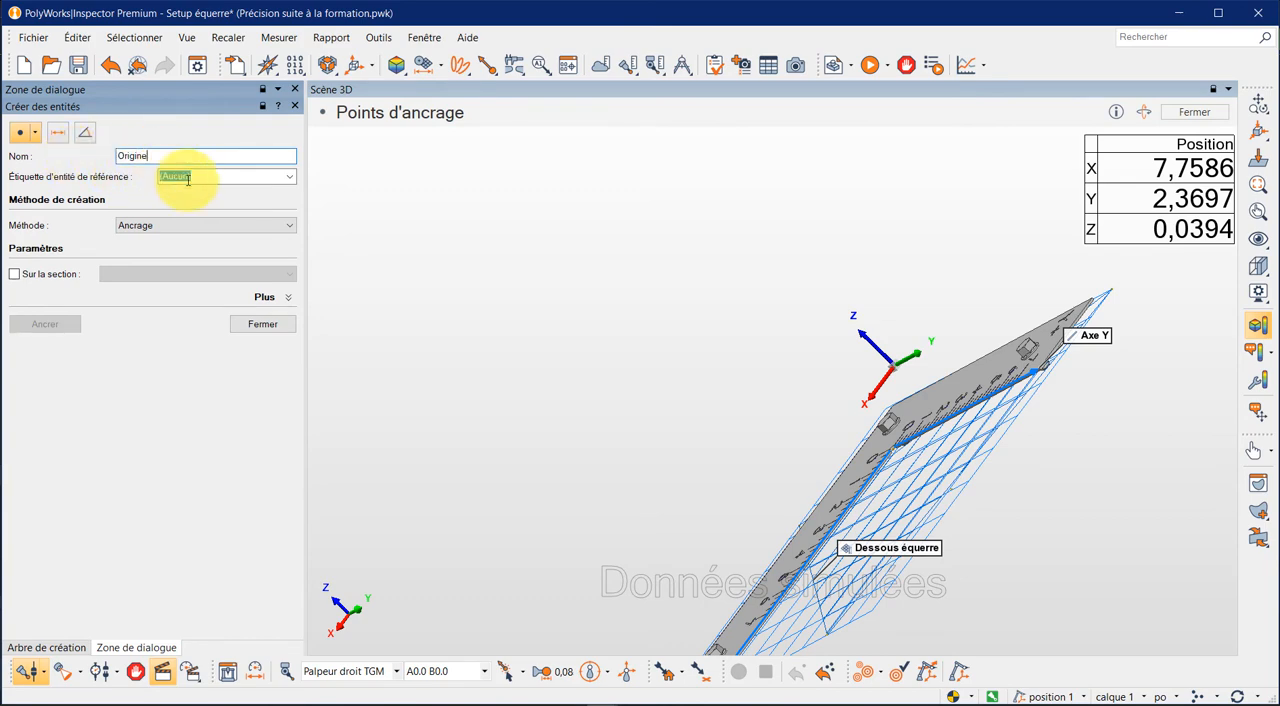
# - Create the Origine point with the À partir de l'intersection method and the 2 lignes sub-method, and finish entity creation
pyautogui.click(287, 225)
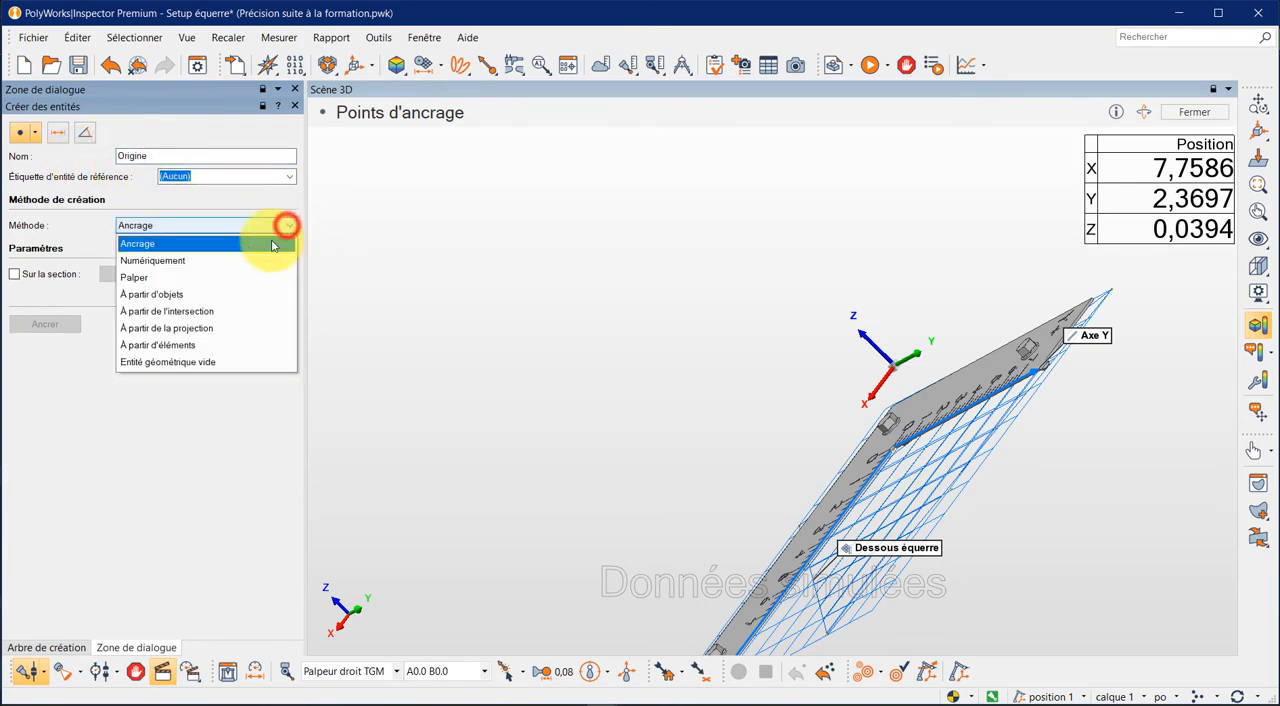
pyautogui.click(218, 317)
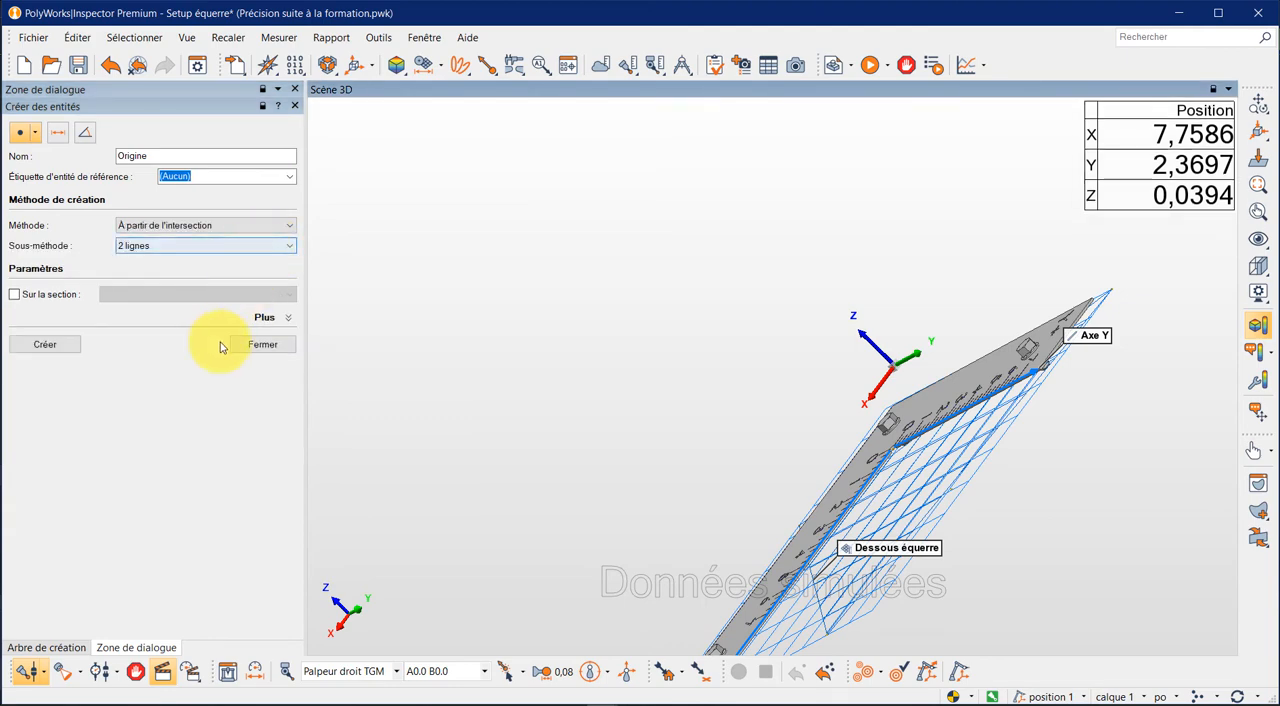
pyautogui.click(44, 344)
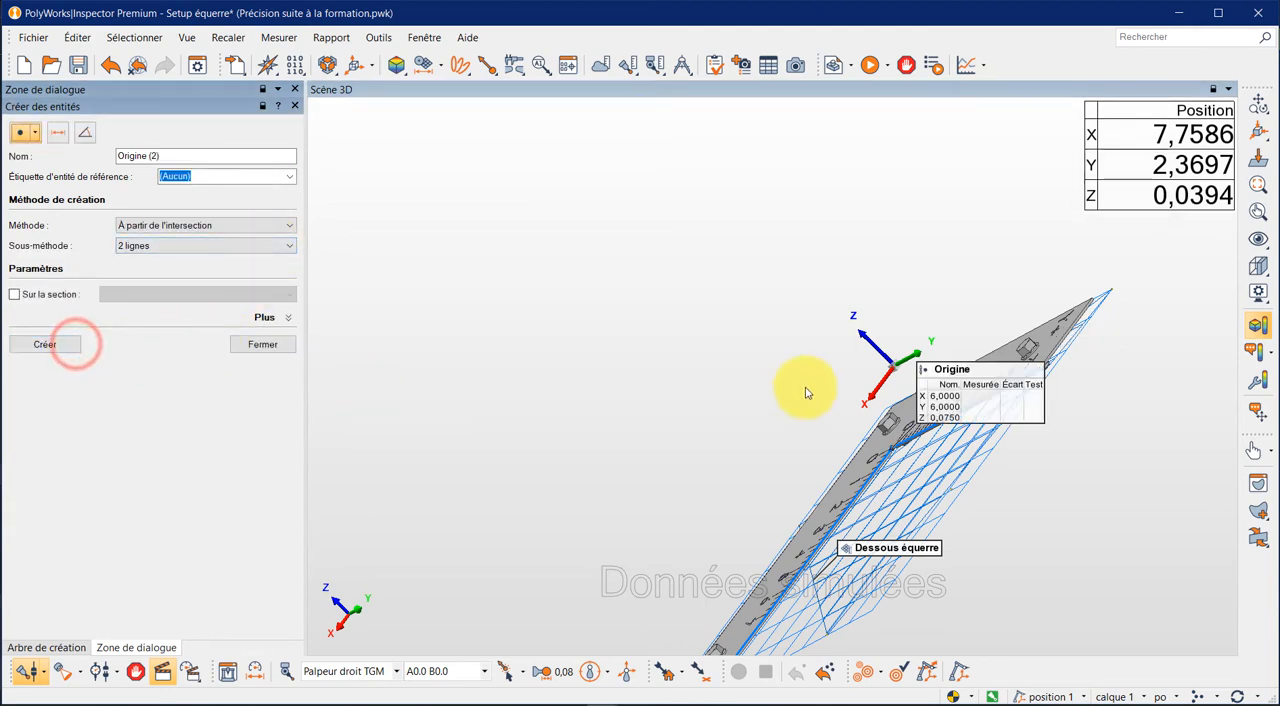
pyautogui.click(43, 648)
pyautogui.click(112, 648)
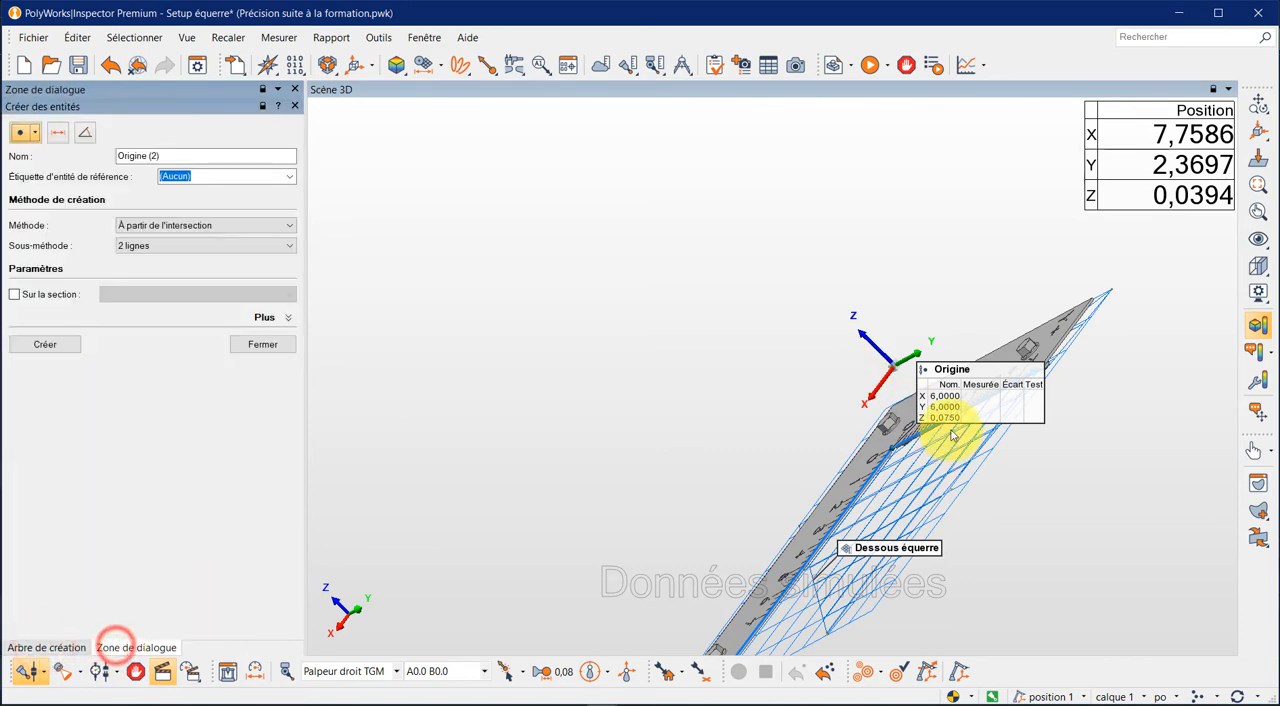
pyautogui.click(253, 344)
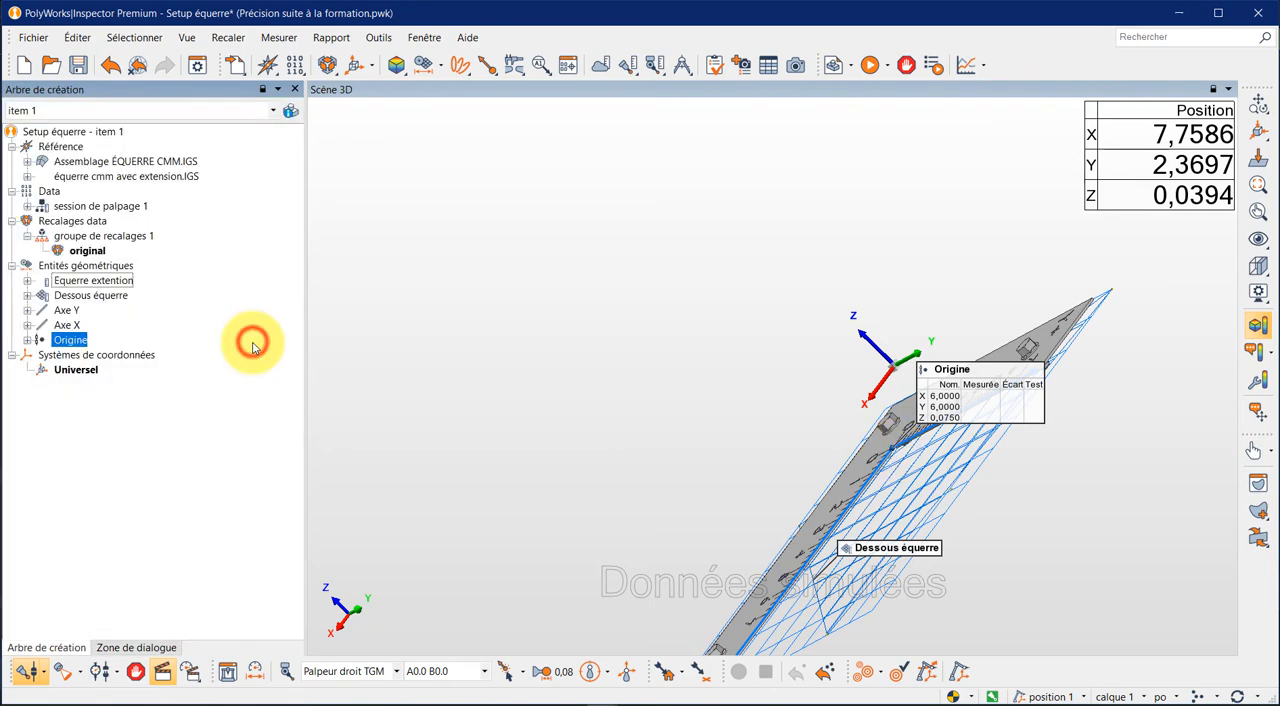
# - Expand the Origine point to show its components and save the project
pyautogui.click(27, 340)
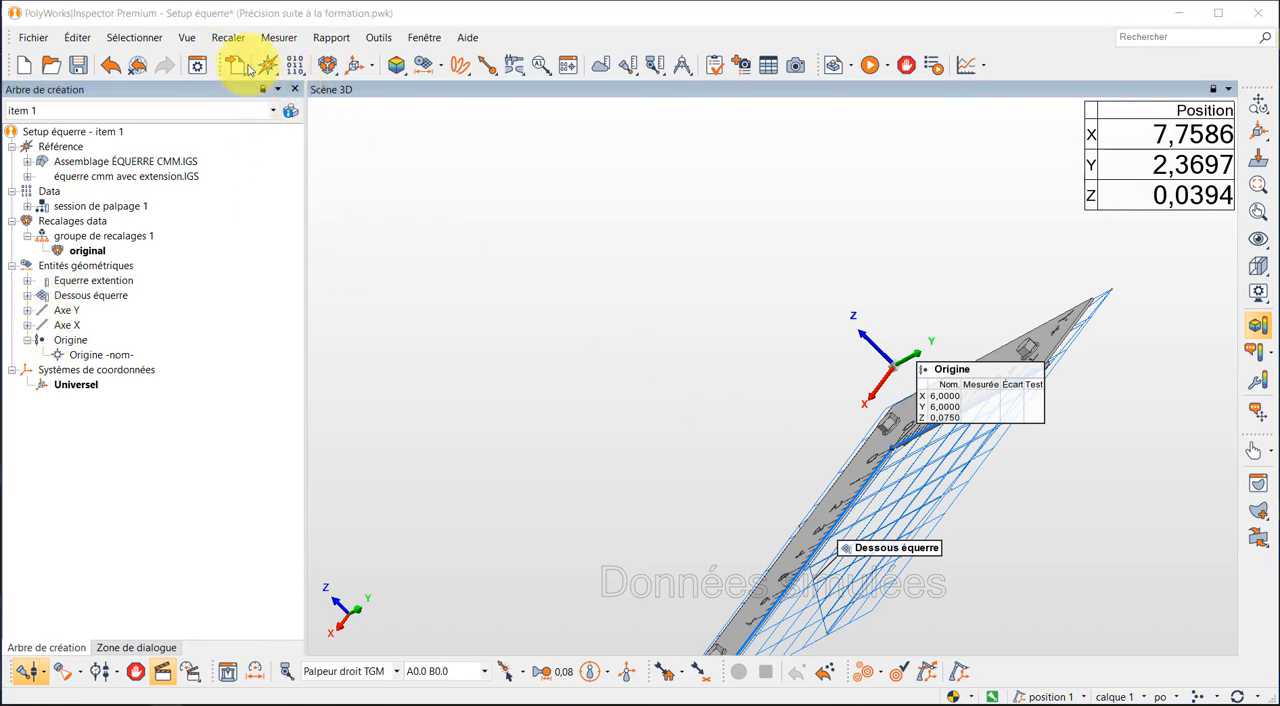
pyautogui.click(267, 217)
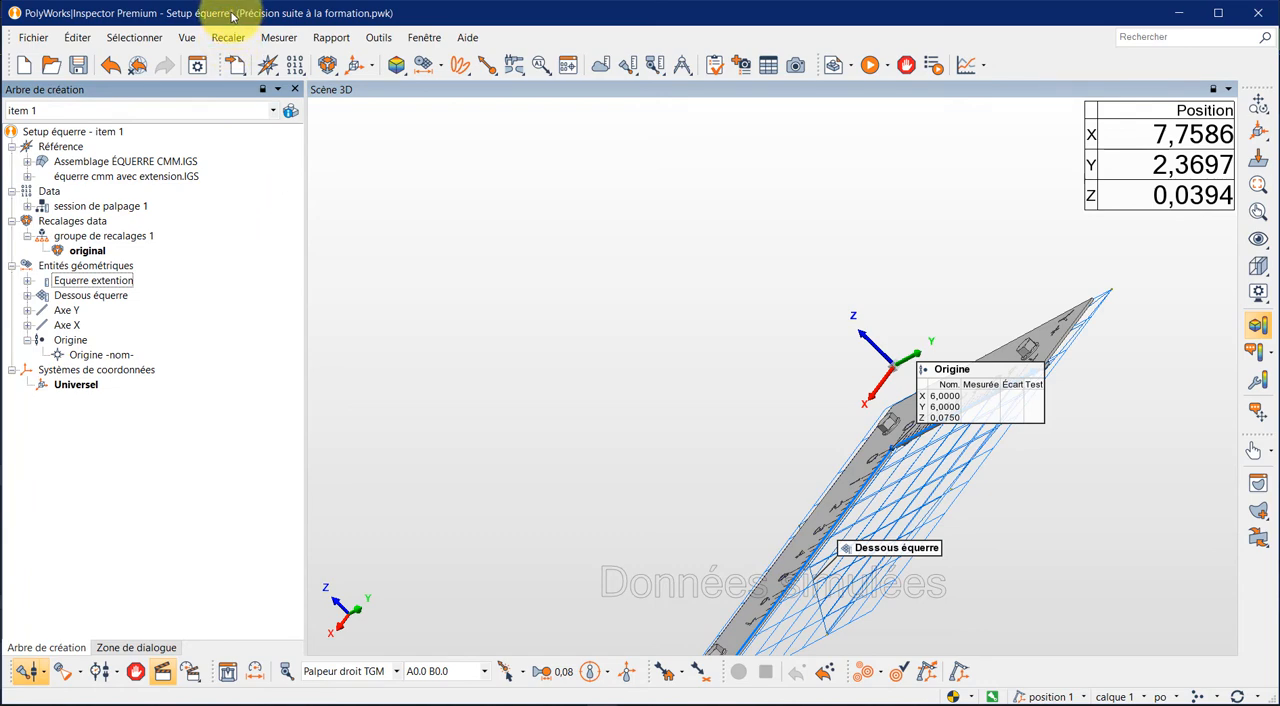
pyautogui.hotkey('ctrl', 's')
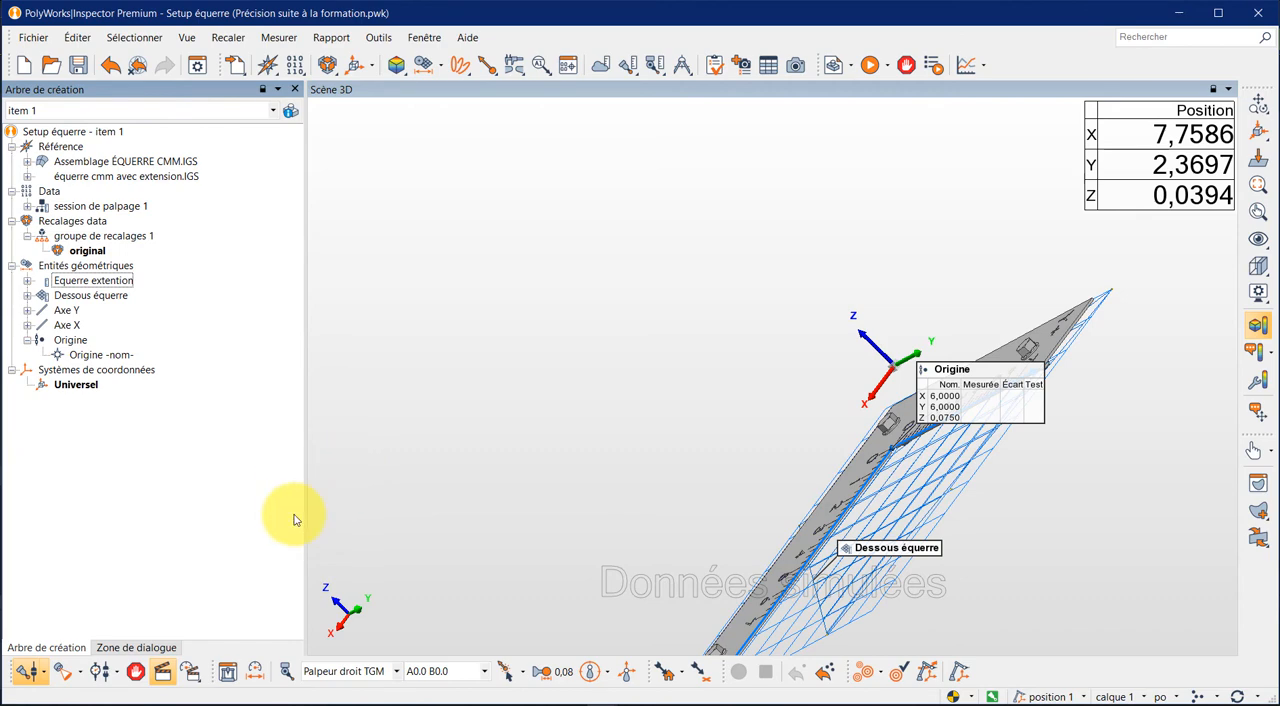
# - Probe the measured component of the Axe Y line with the Standard sub-method and no fixed number of points
pyautogui.click(27, 310)
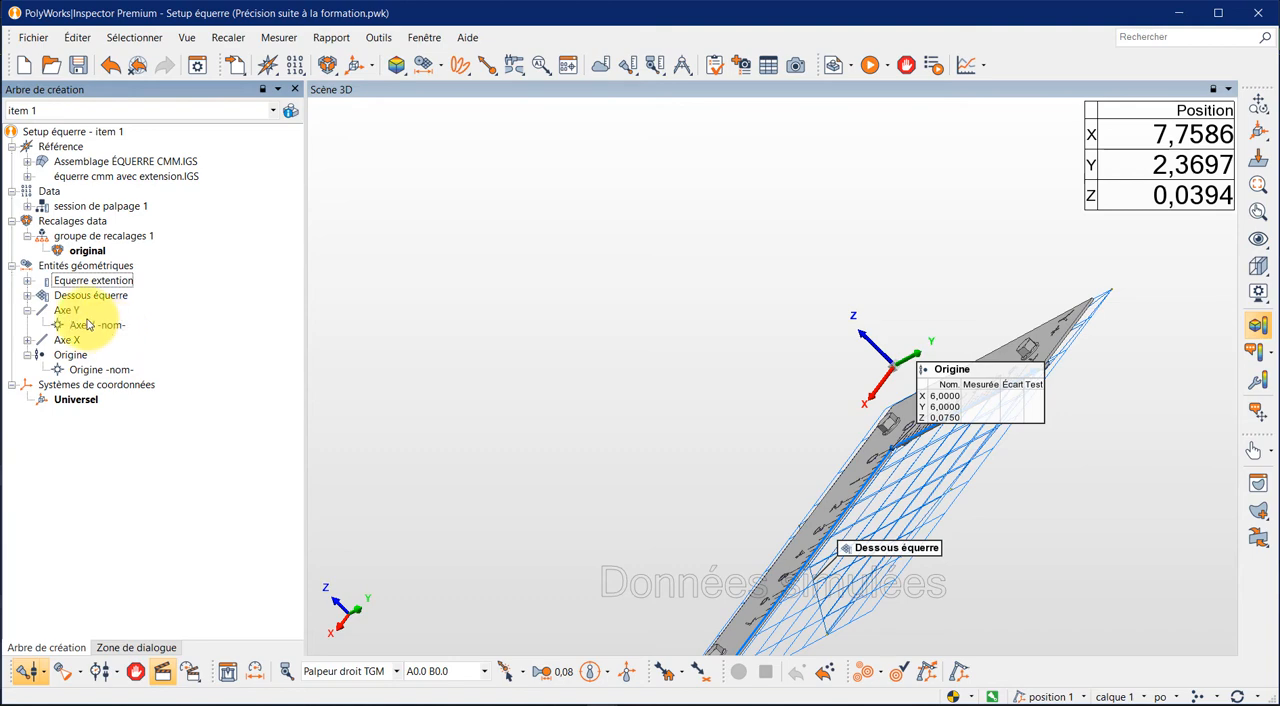
pyautogui.rightClick(65, 312)
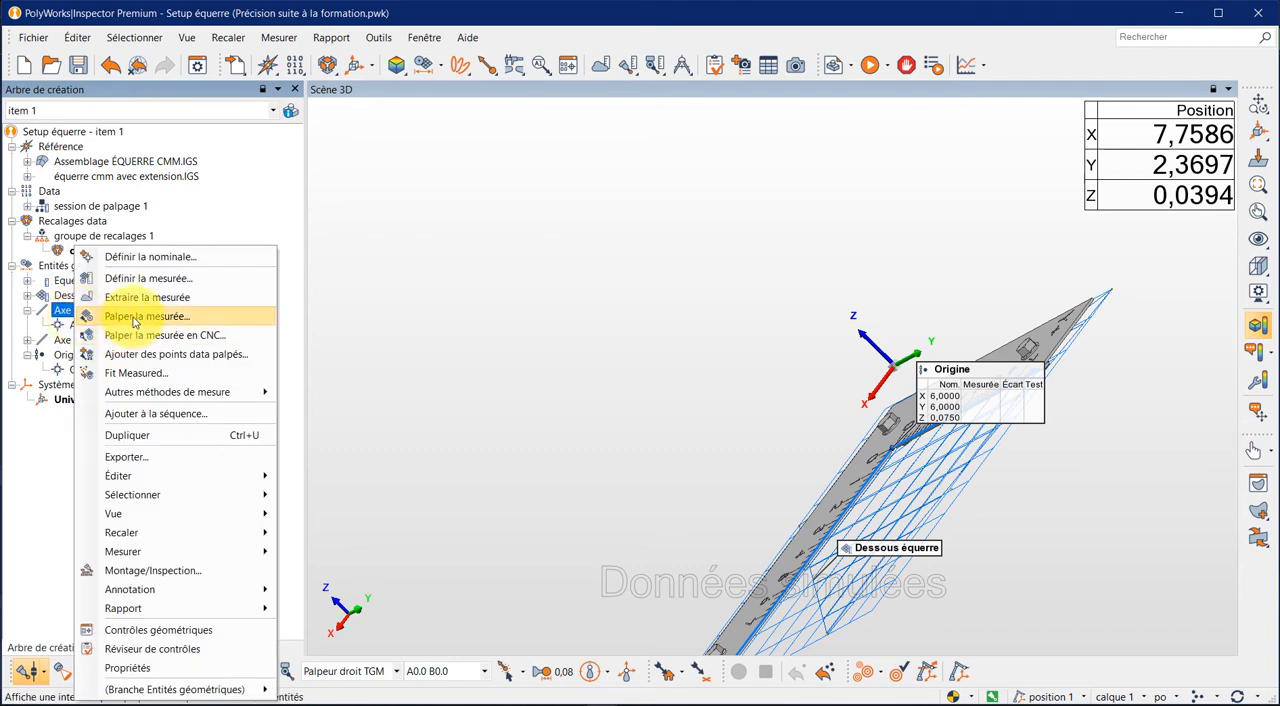
pyautogui.click(135, 320)
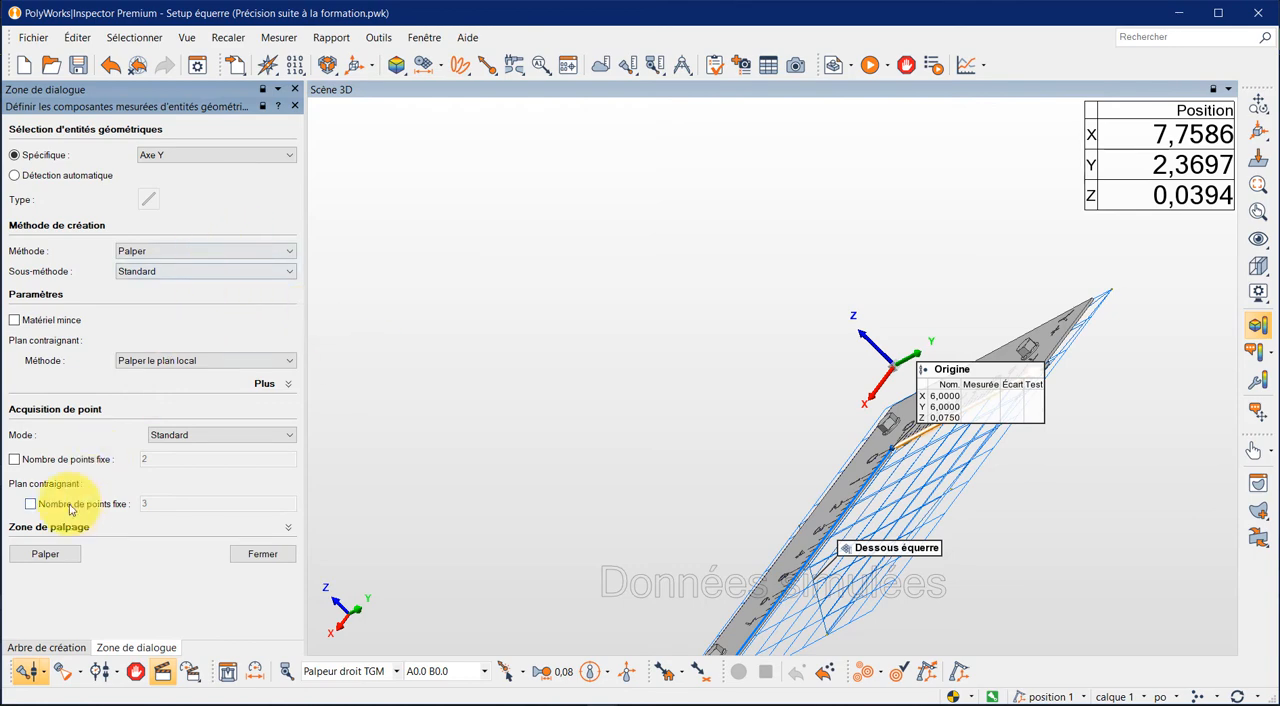
pyautogui.click(58, 553)
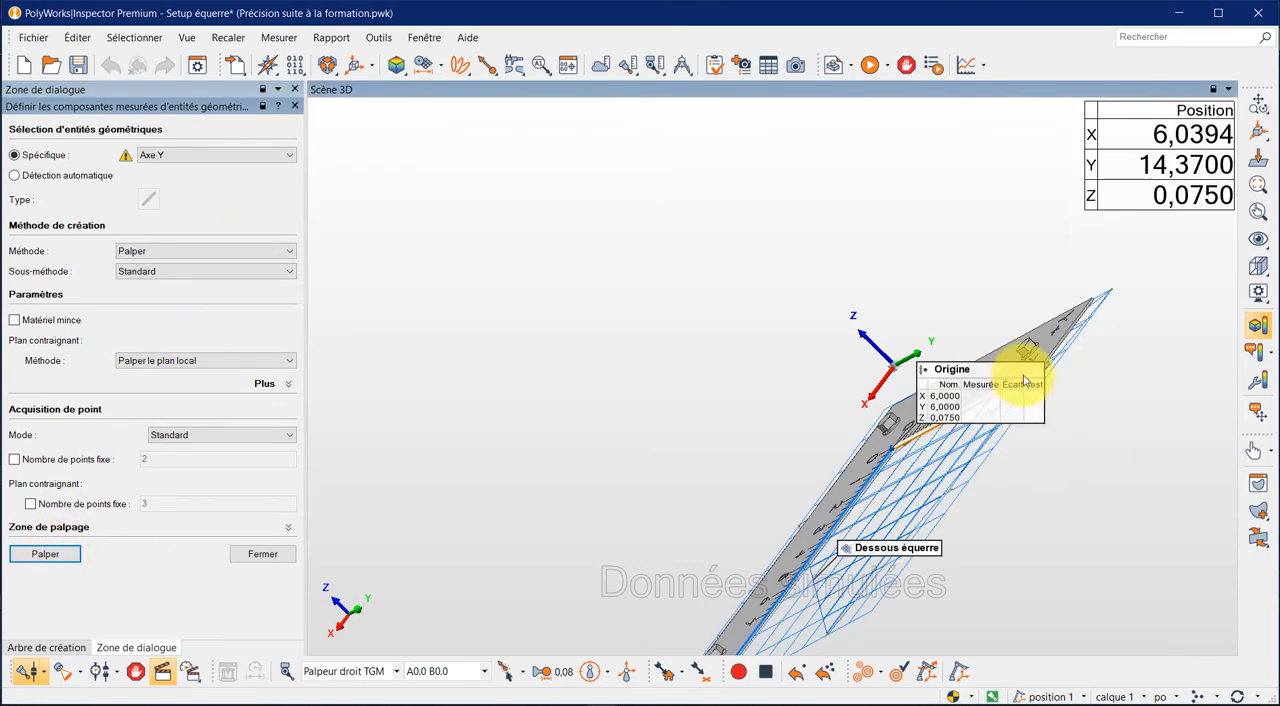
pyautogui.click(274, 557)
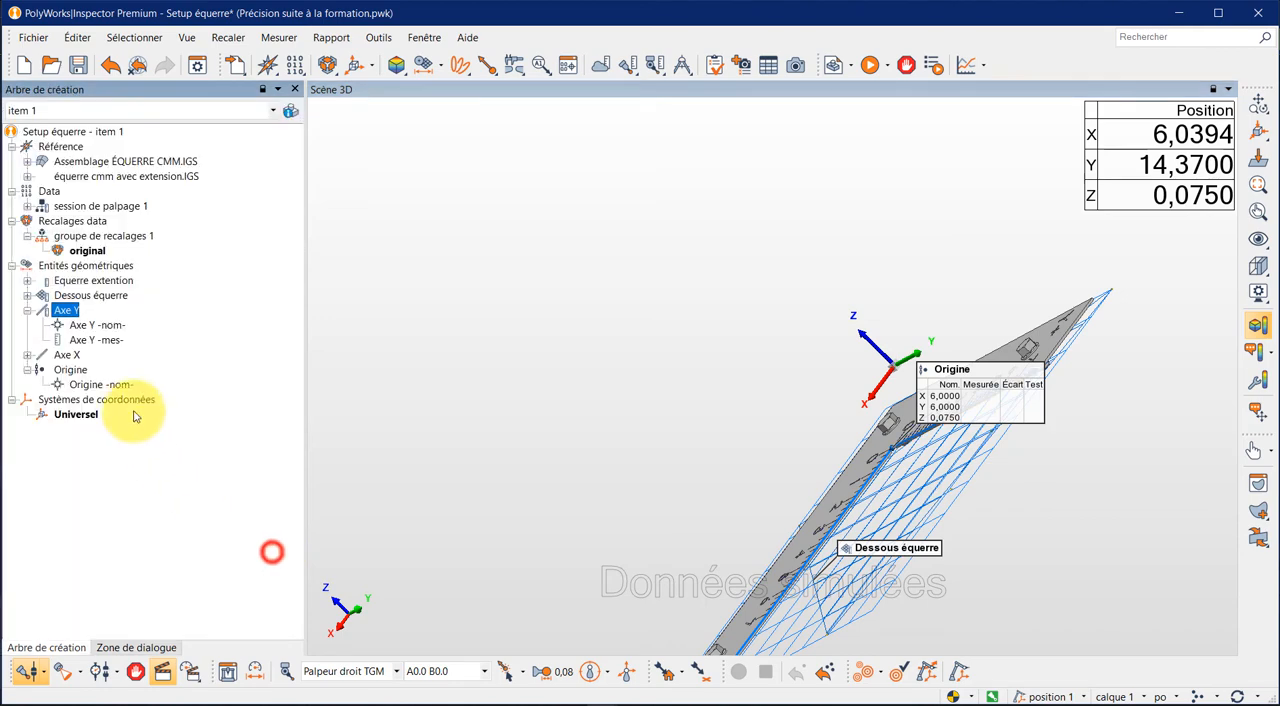
# - Probe the measured component of the Axe X line with the Standard sub-method, and re-probe it with a fixed number of 2 points
pyautogui.rightClick(68, 356)
pyautogui.click(183, 77)
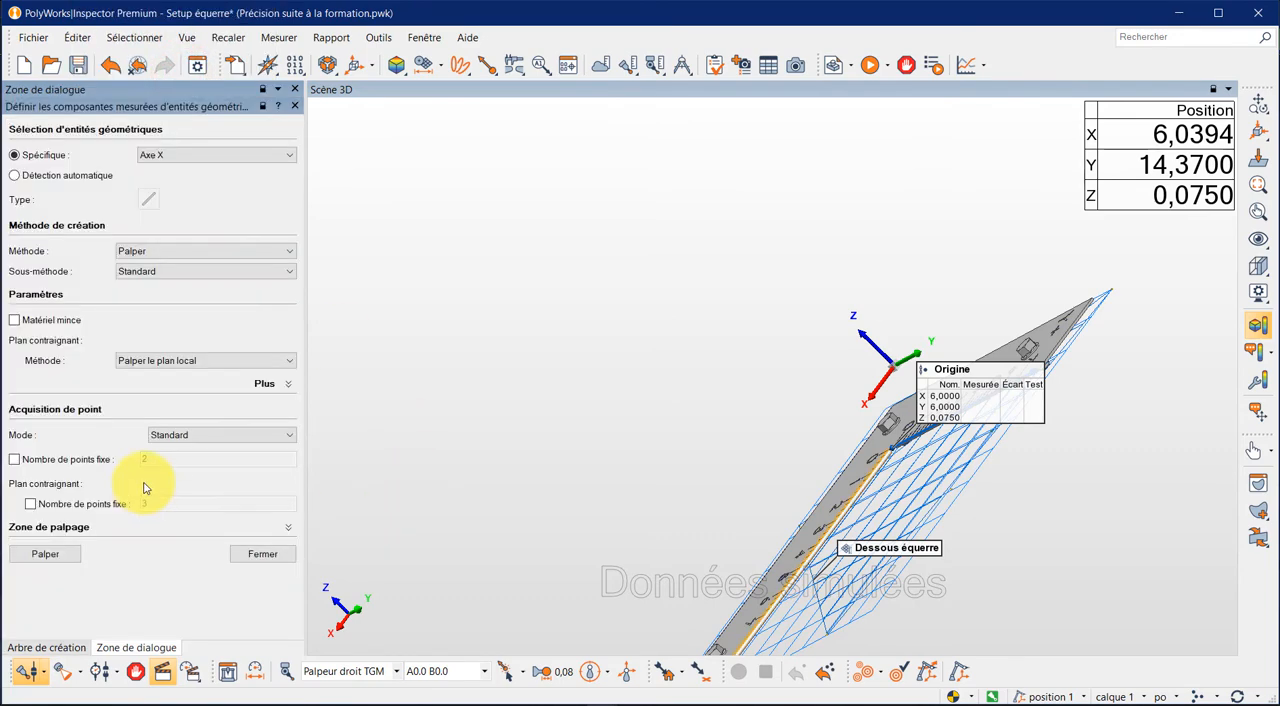
pyautogui.click(40, 557)
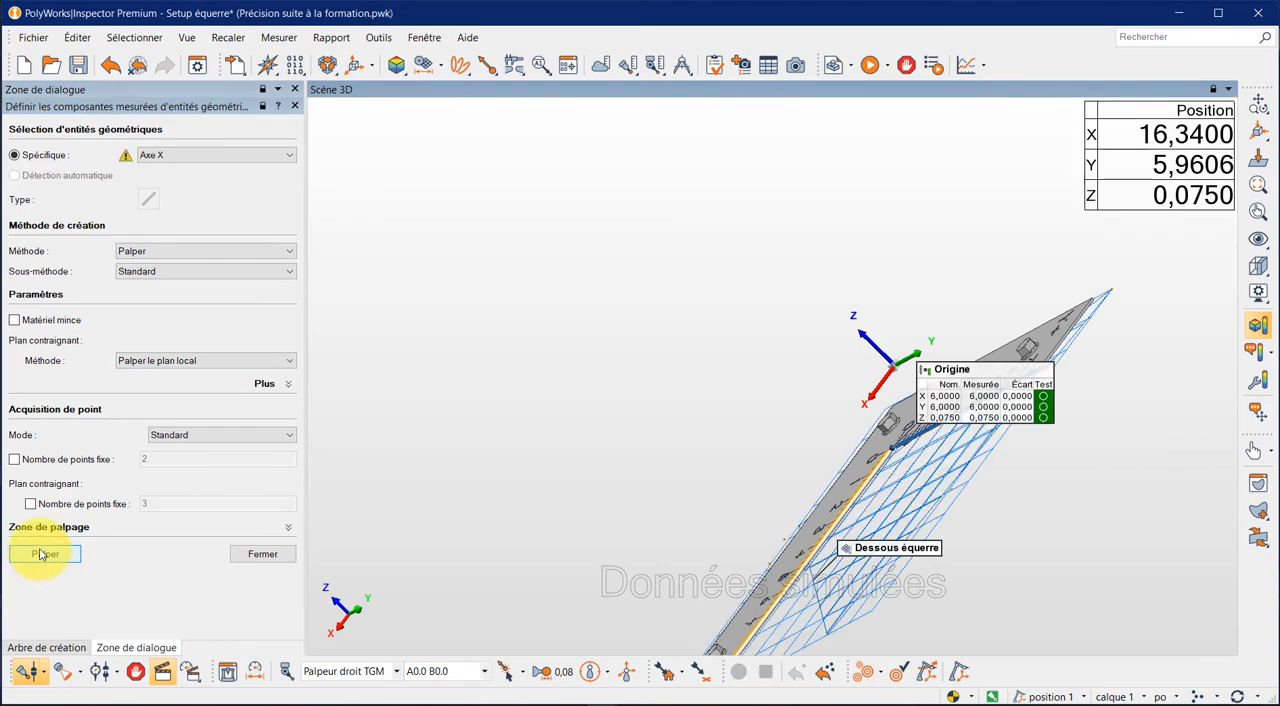
pyautogui.click(15, 460)
pyautogui.click(56, 556)
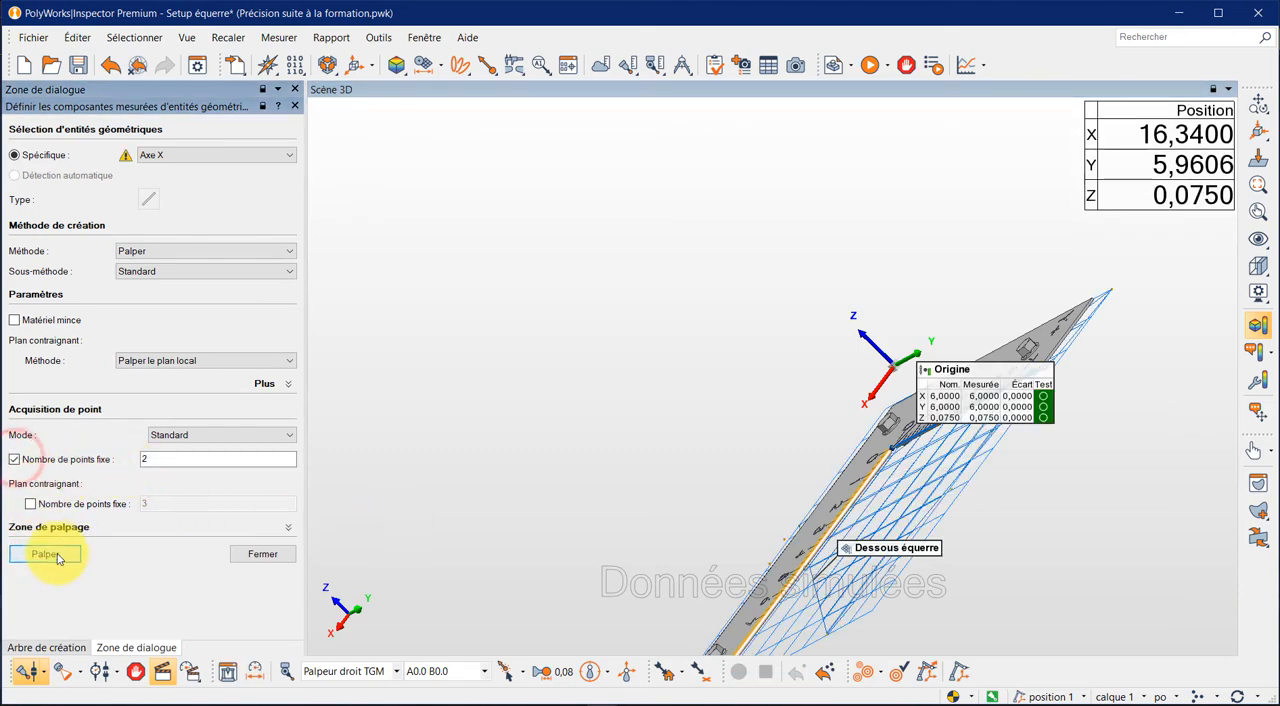
pyautogui.click(251, 554)
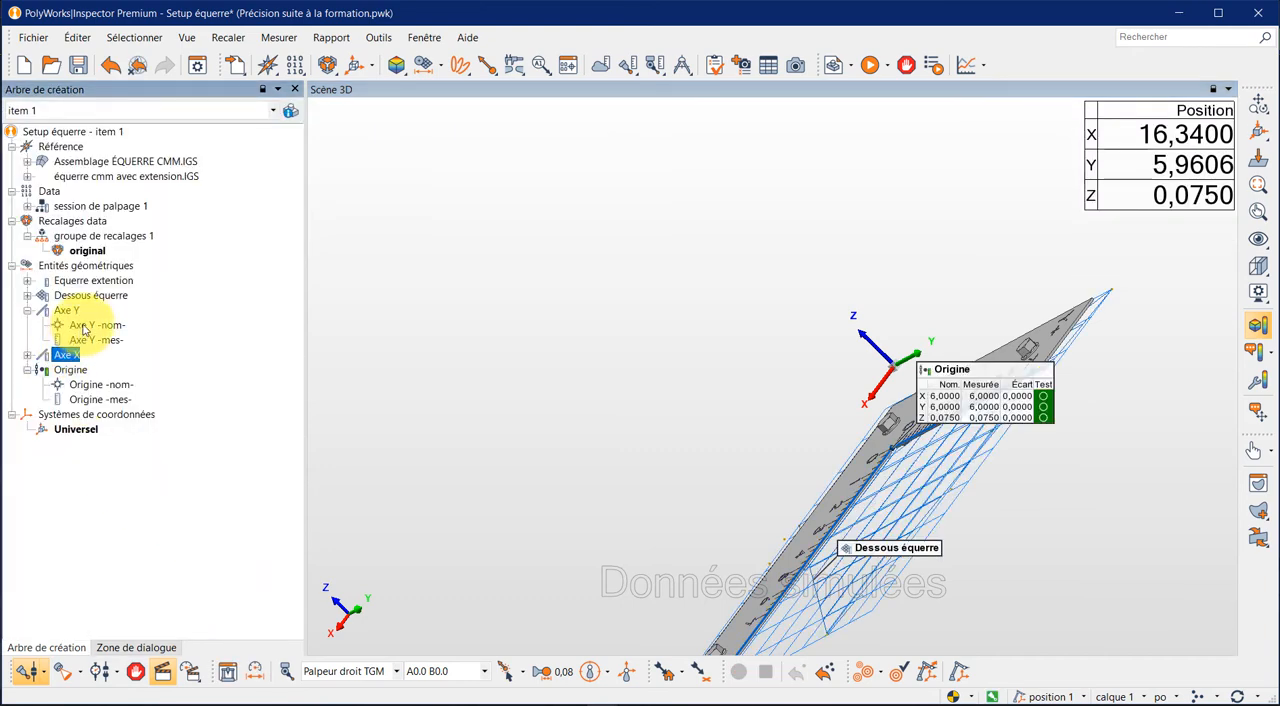
# - Probe the measured component of the Axe Y line again with a fixed number of 2 points
pyautogui.rightClick(77, 312)
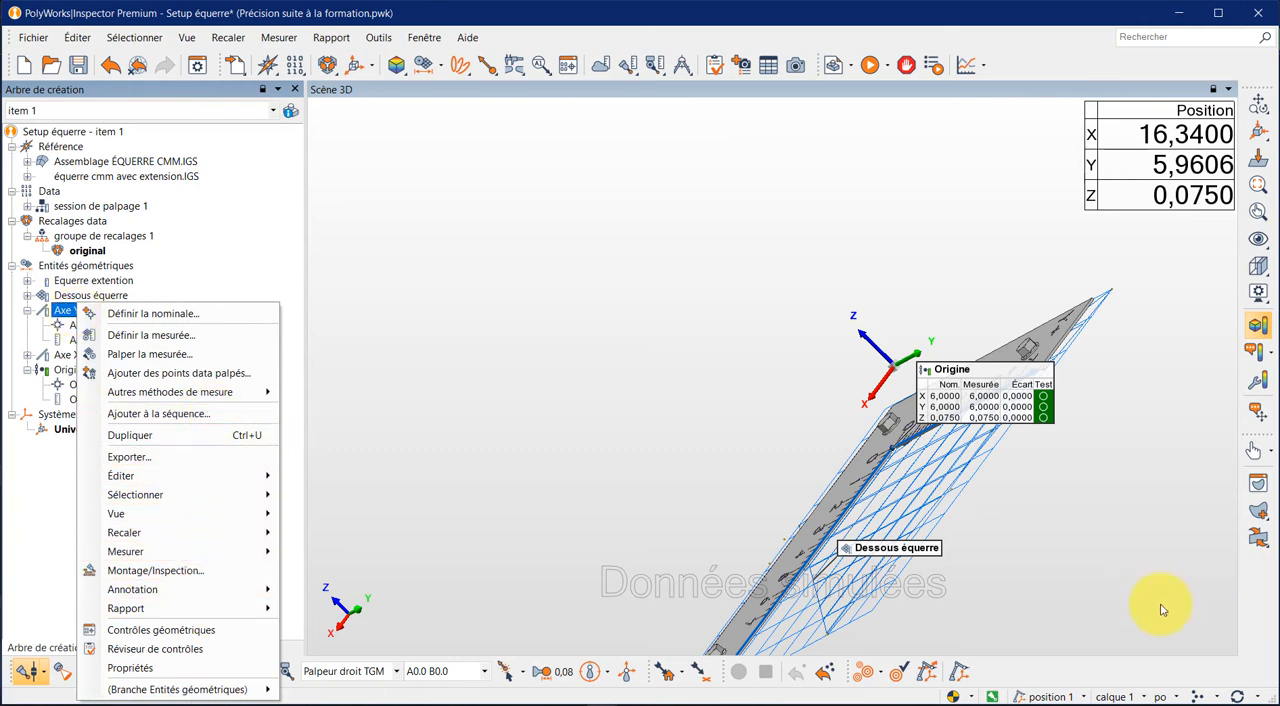
pyautogui.click(184, 355)
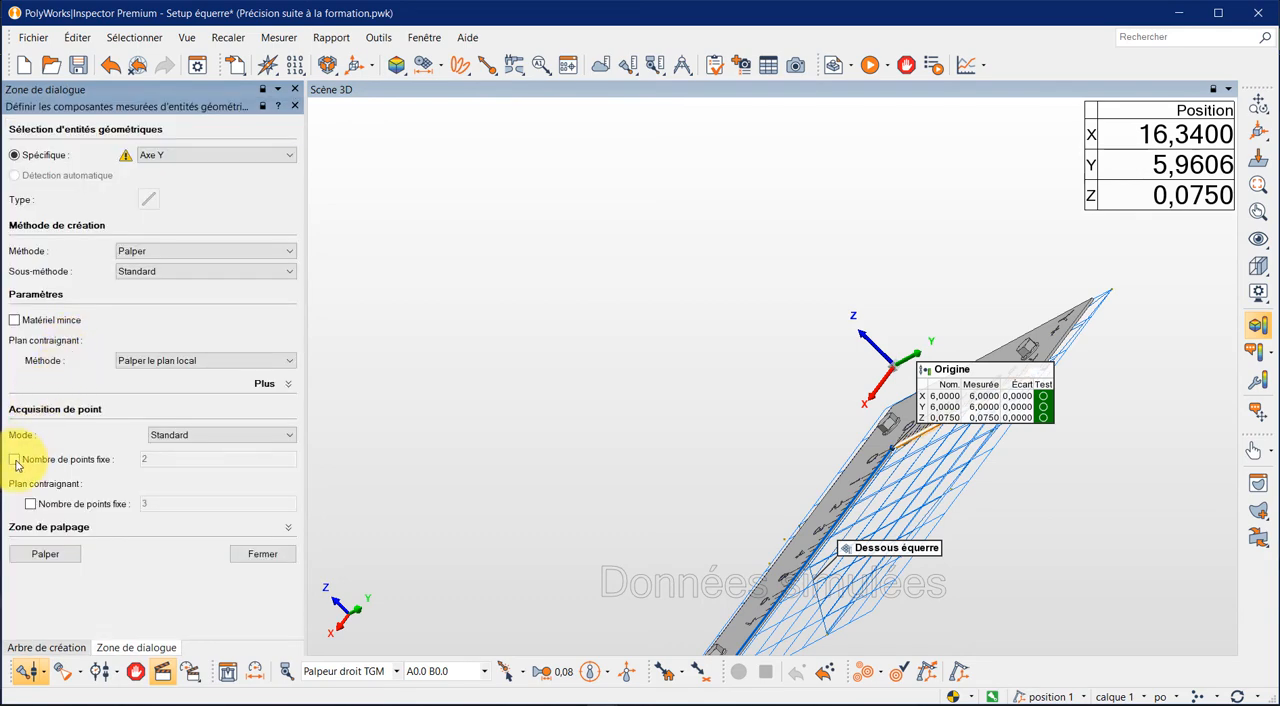
pyautogui.click(15, 461)
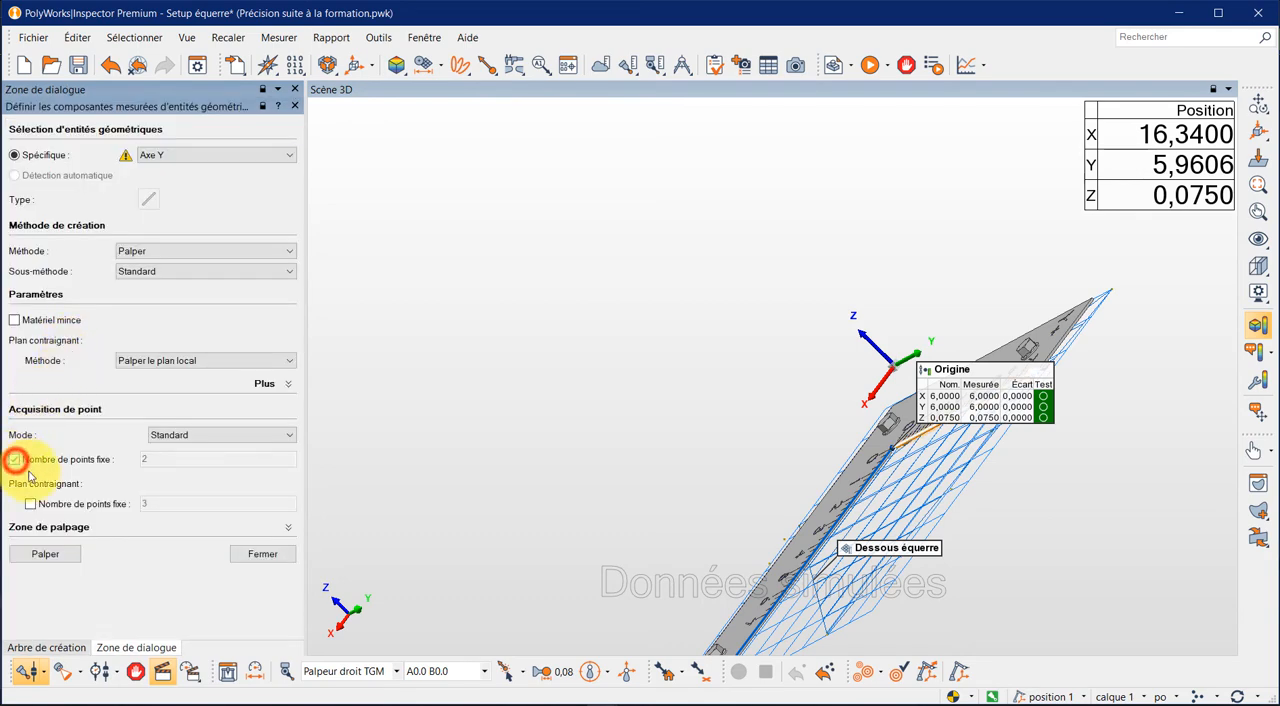
pyautogui.click(62, 557)
pyautogui.click(264, 560)
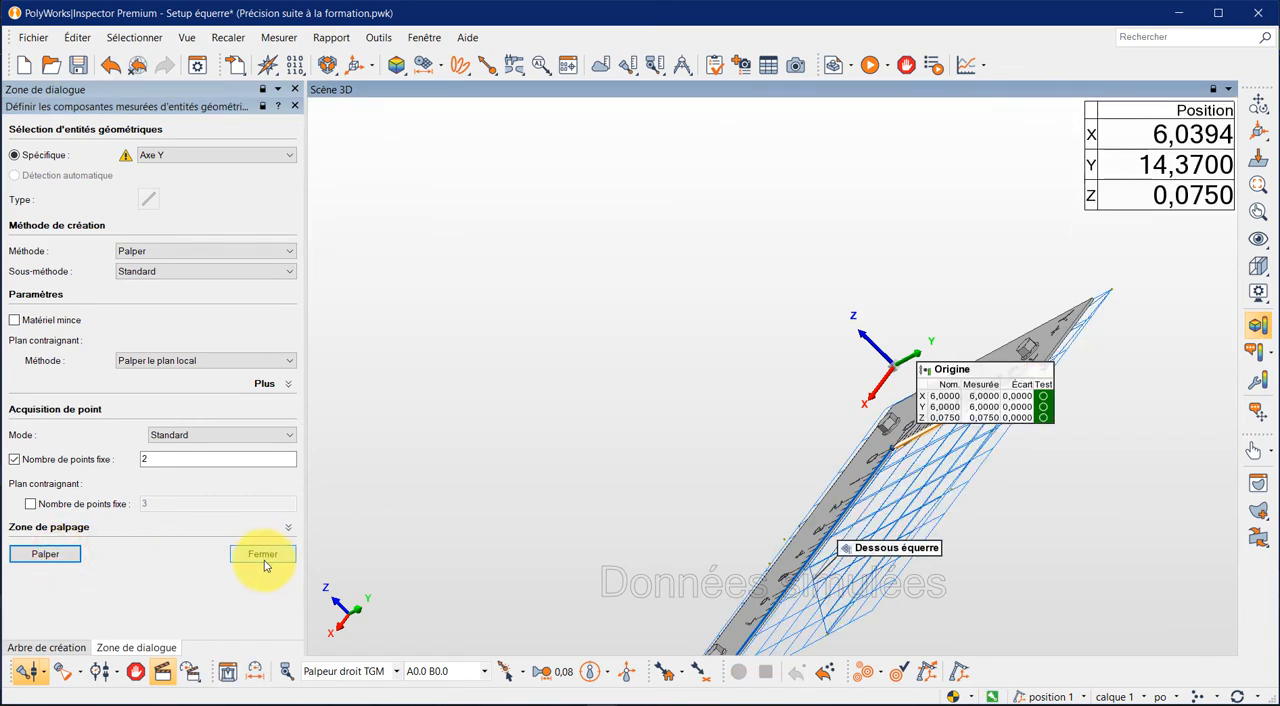
pyautogui.click(263, 556)
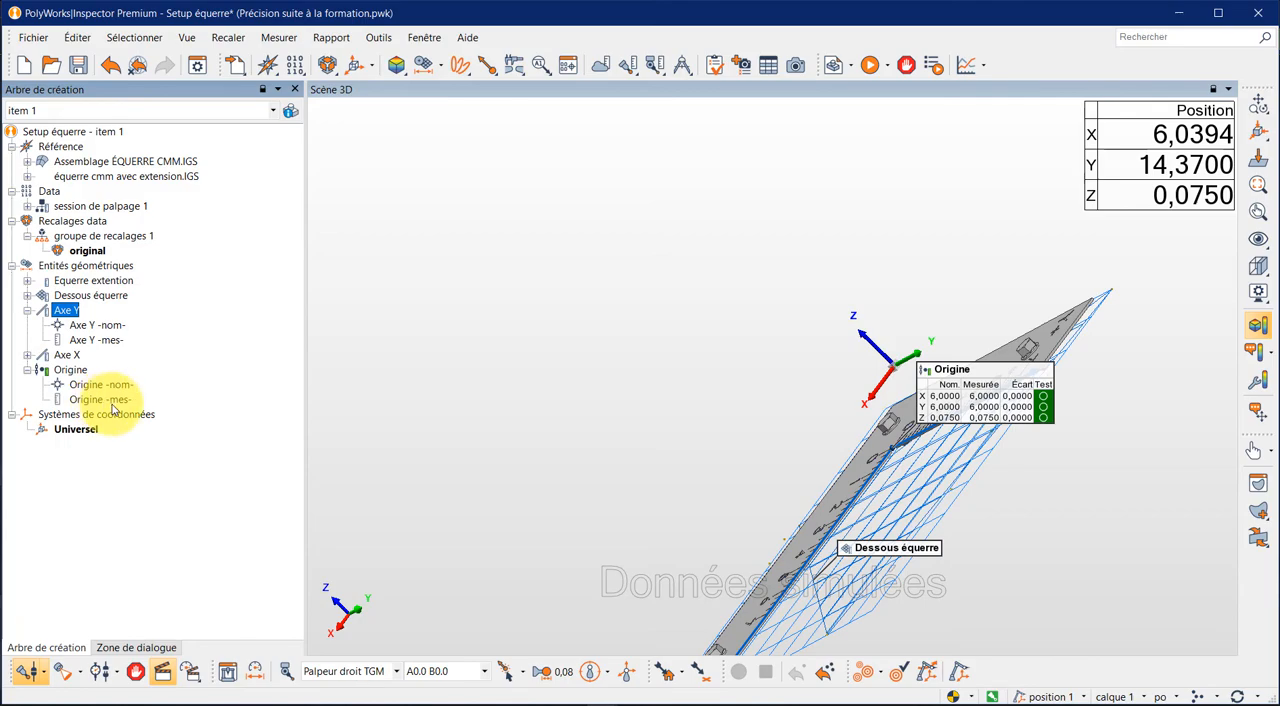
pyautogui.moveTo(694, 534)
pyautogui.mouseDown()
pyautogui.moveTo(903, 506)
pyautogui.moveTo(686, 543)
pyautogui.mouseUp()
pyautogui.scroll(5, 700, 520)
pyautogui.scroll(-7, 714, 478)
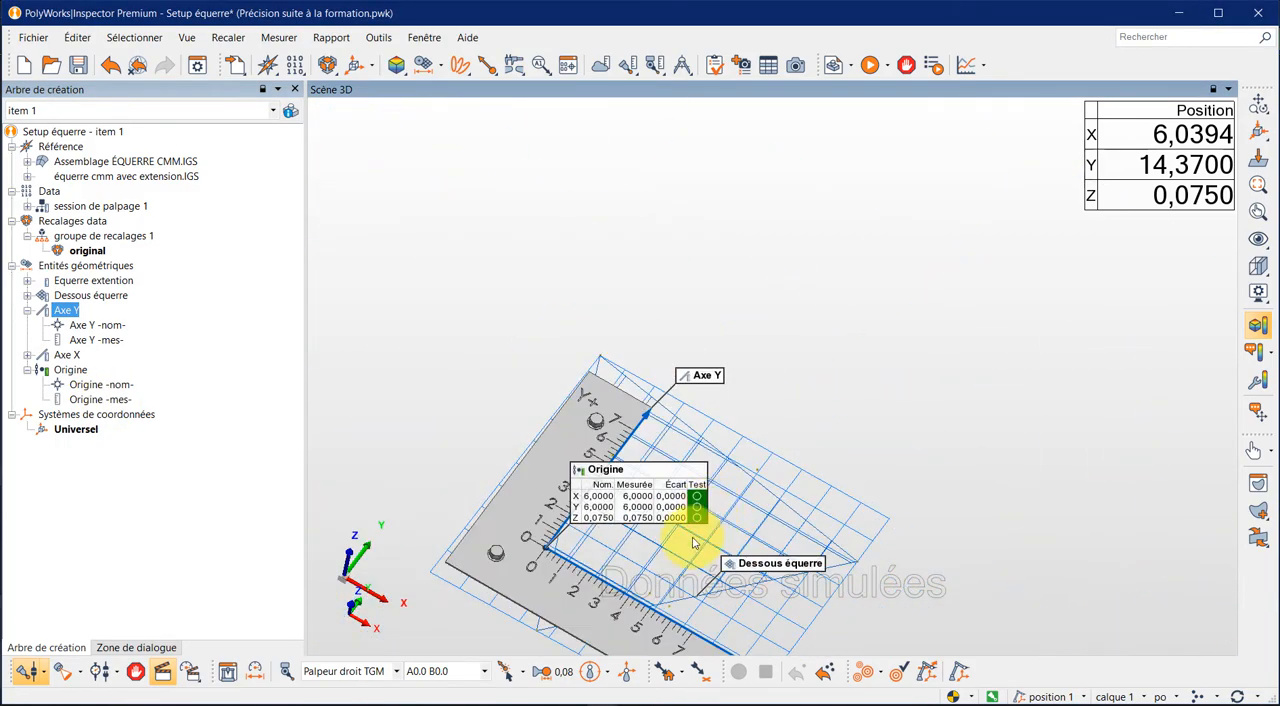
pyautogui.scroll(3, 620, 625)
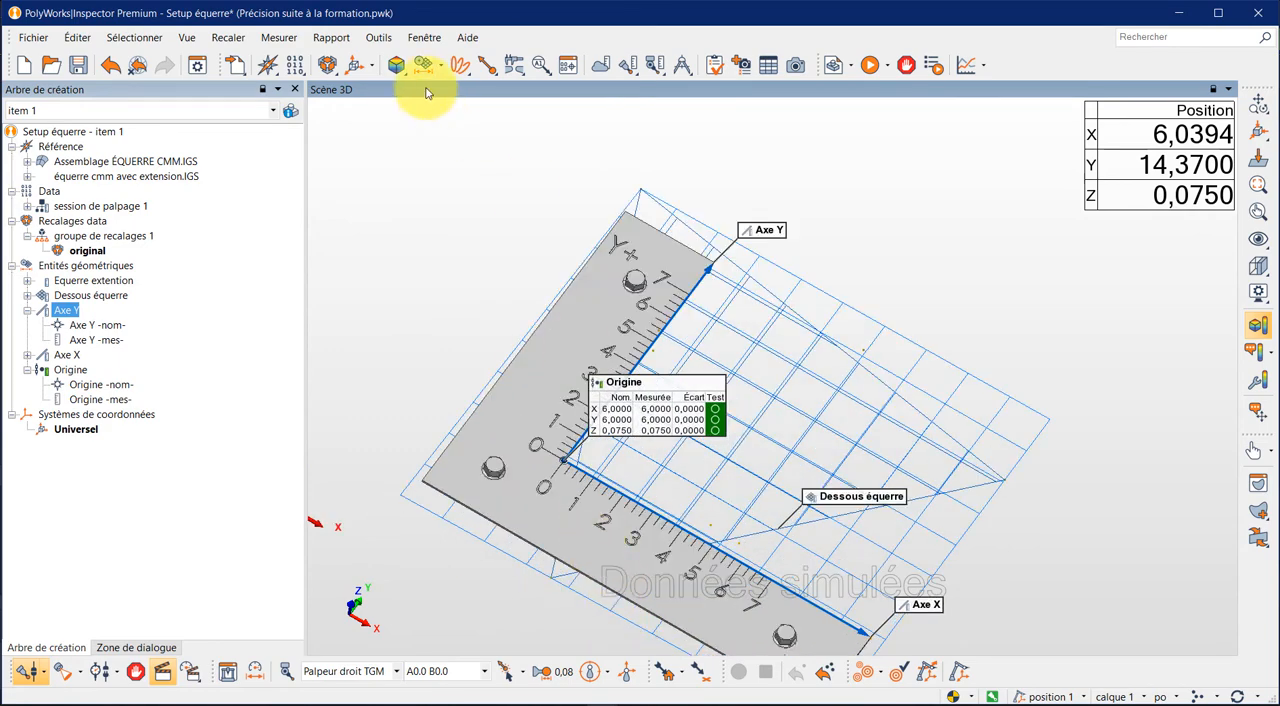
pyautogui.click(330, 70)
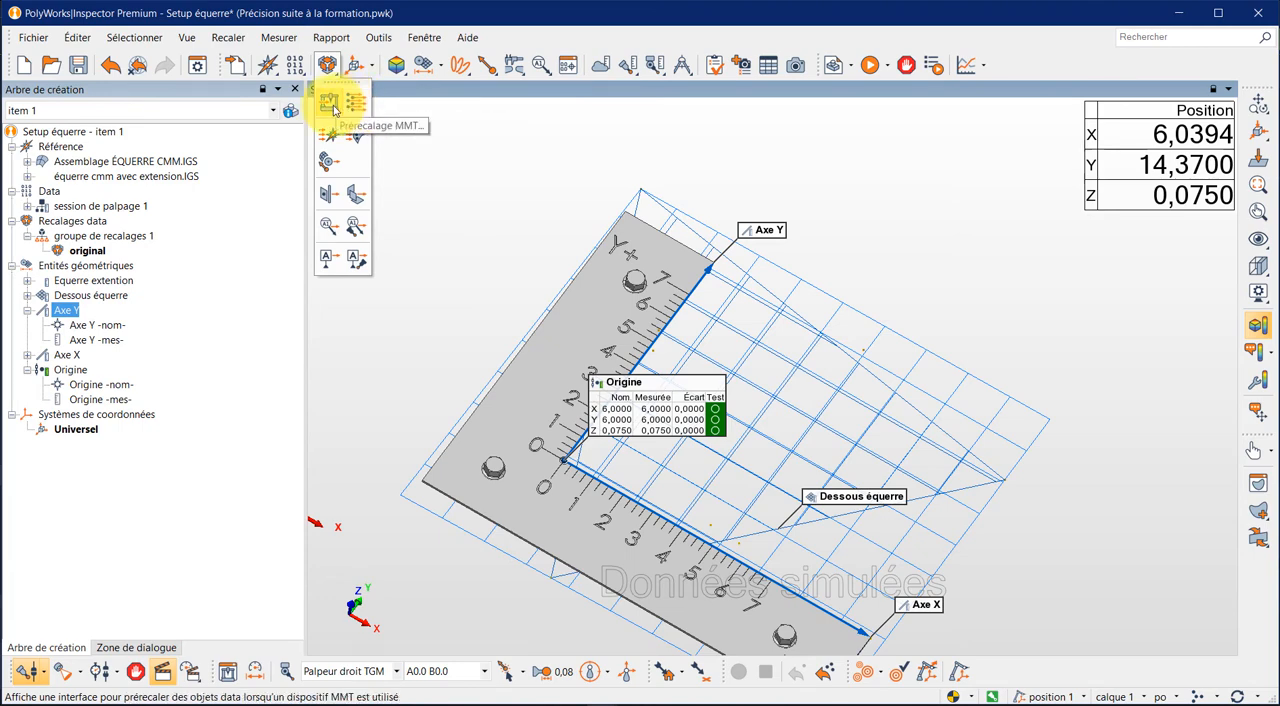
pyautogui.click(331, 200)
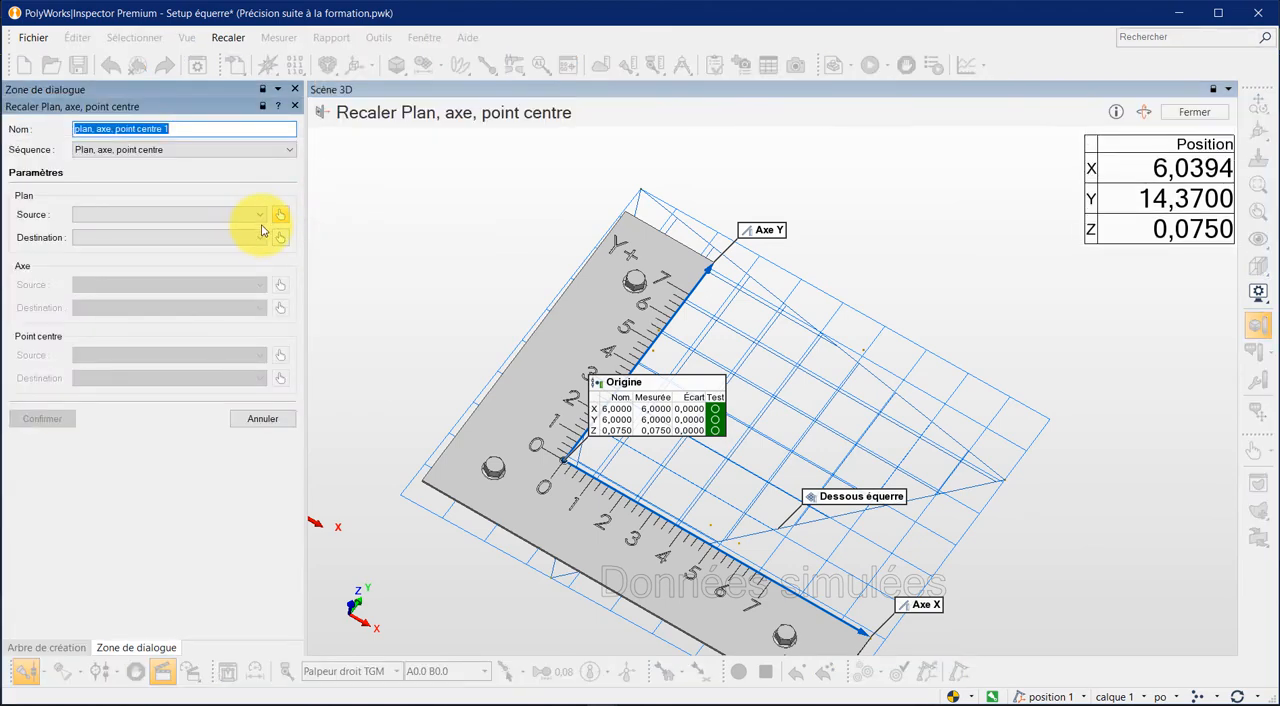
pyautogui.click(263, 216)
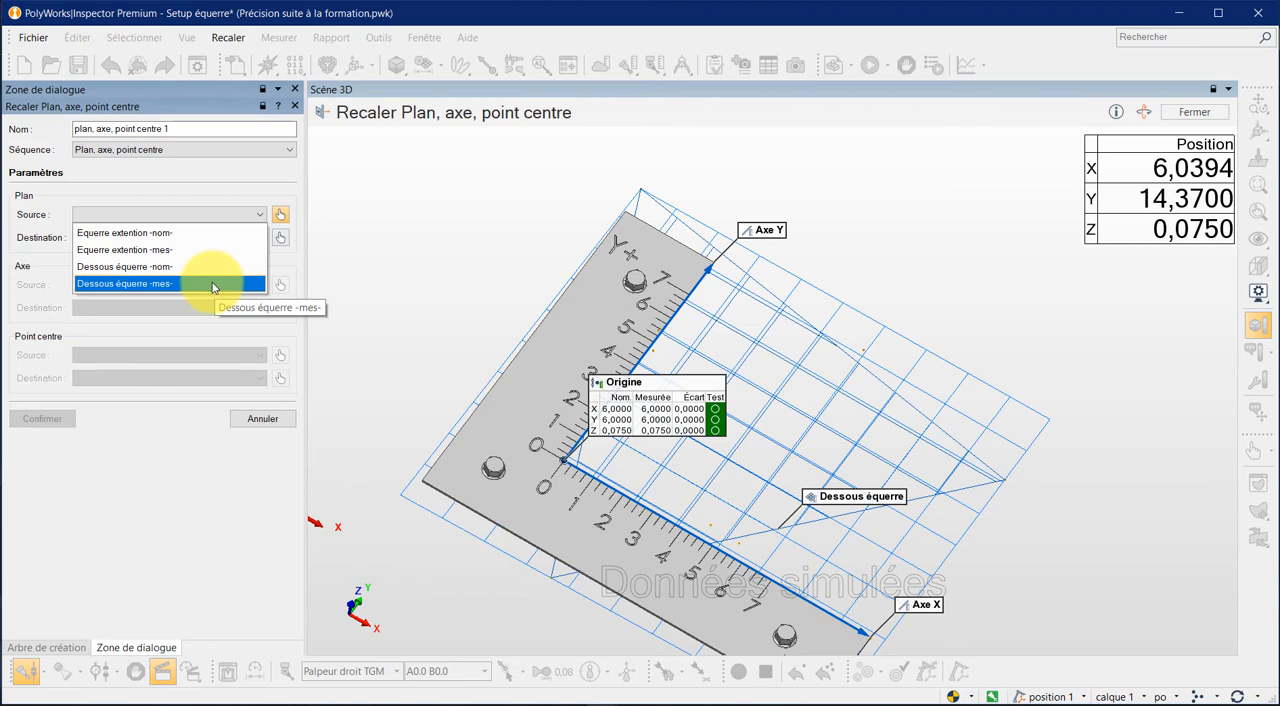
pyautogui.click(276, 419)
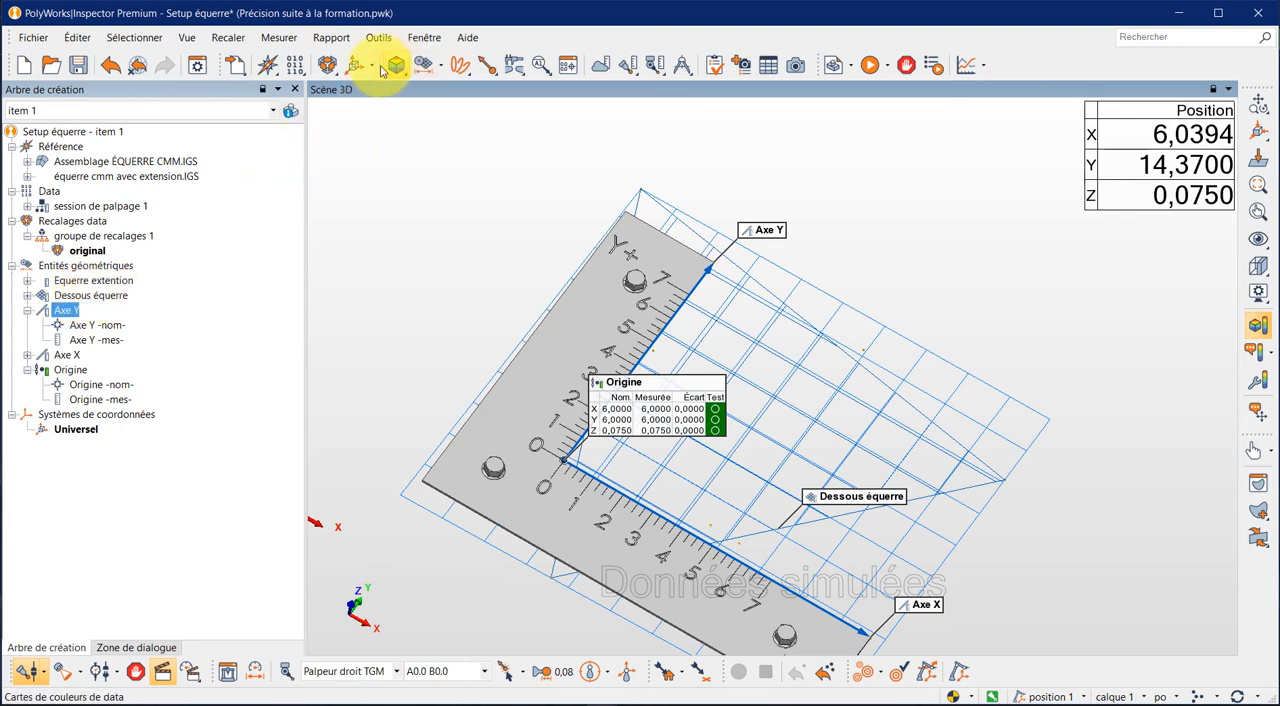
# - Create a Plan, axe, point centre alignment using the sources Dessous équerre -mes-, Axe Y -mes- and Origine -mes-
pyautogui.click(327, 65)
pyautogui.click(335, 205)
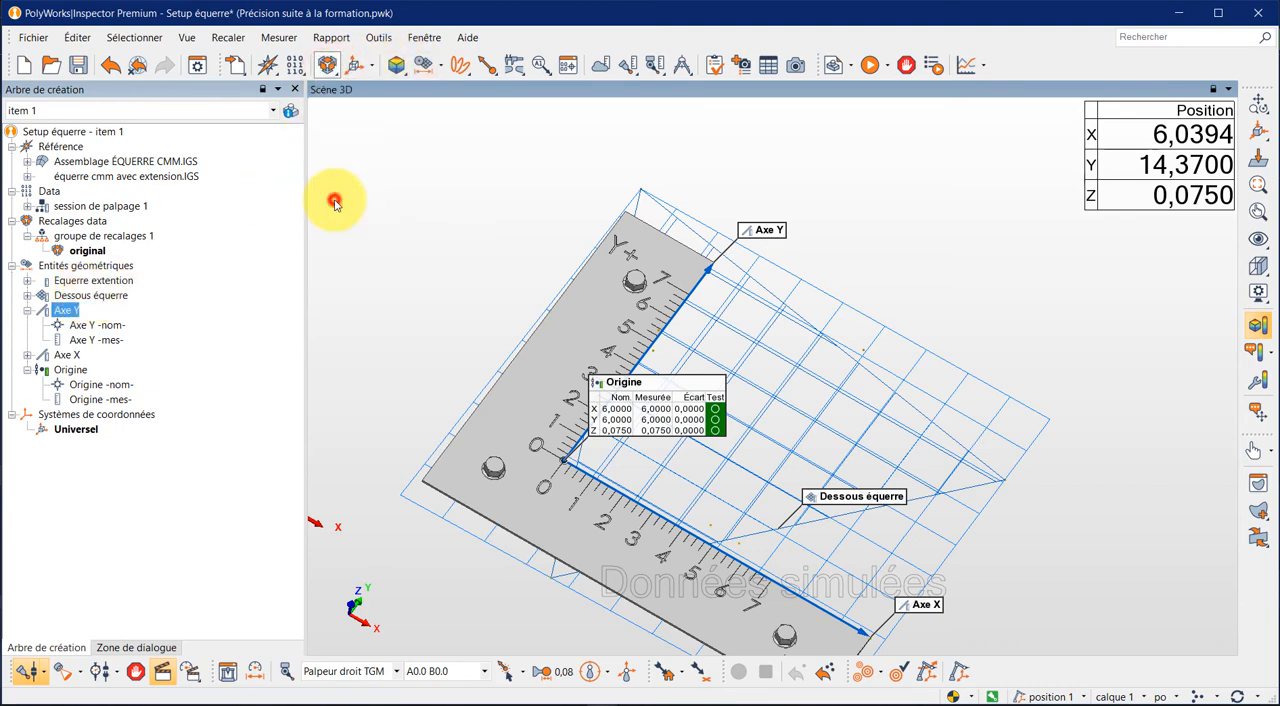
pyautogui.click(258, 216)
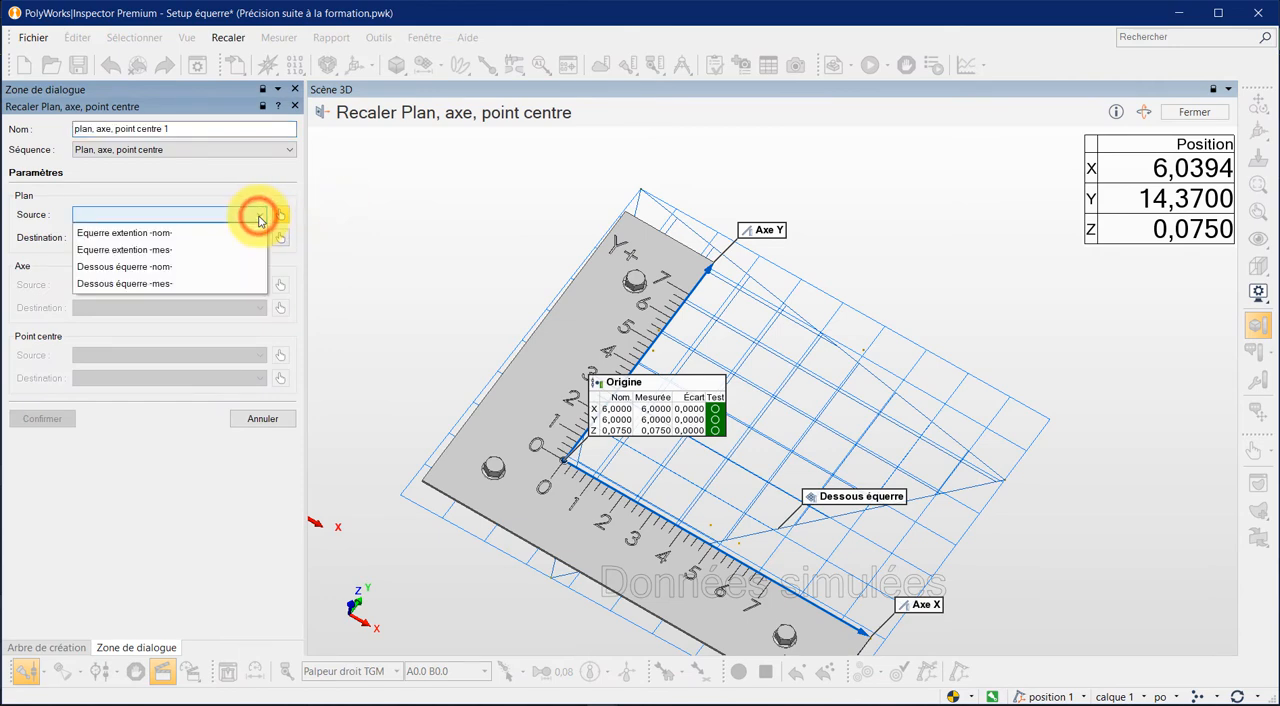
pyautogui.click(185, 283)
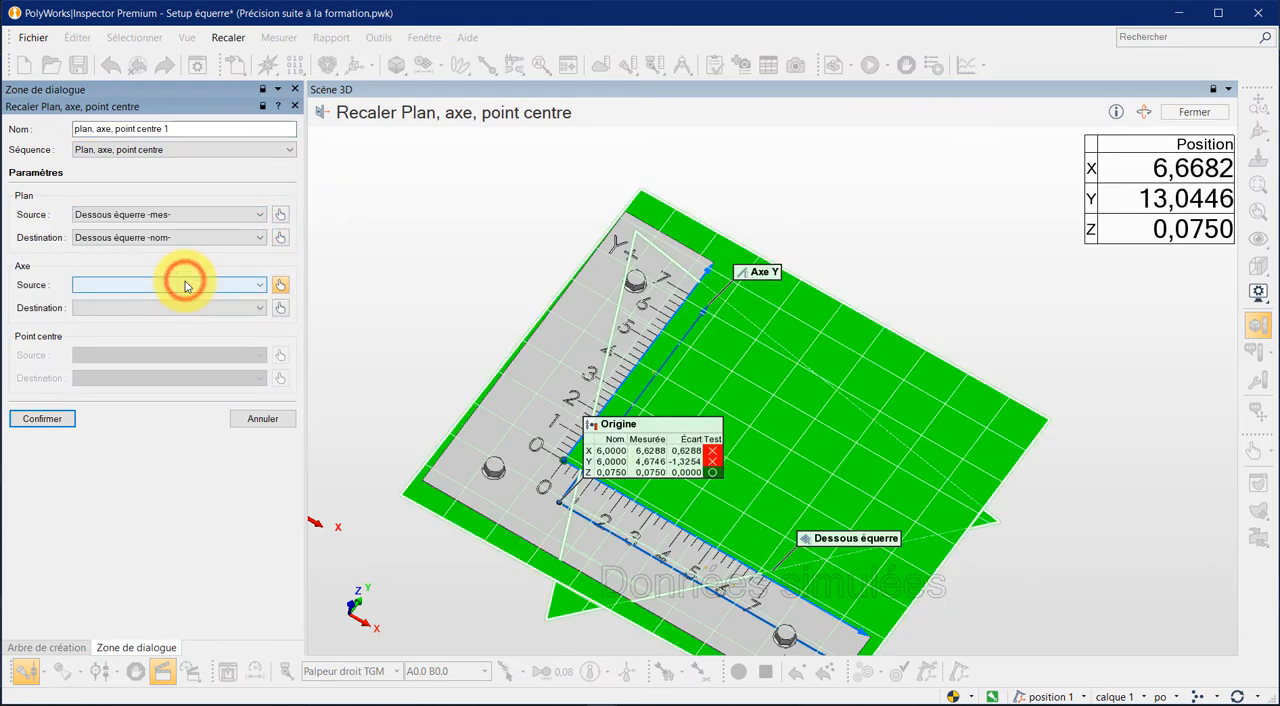
pyautogui.click(261, 288)
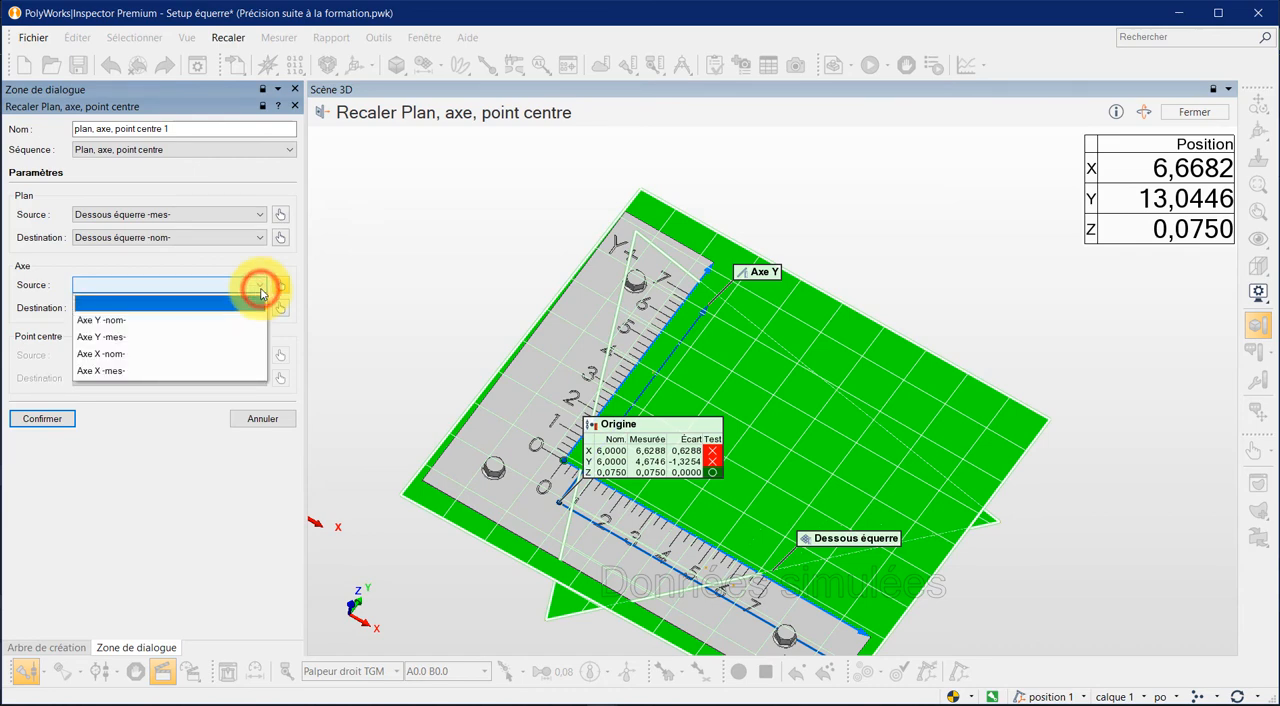
pyautogui.click(154, 344)
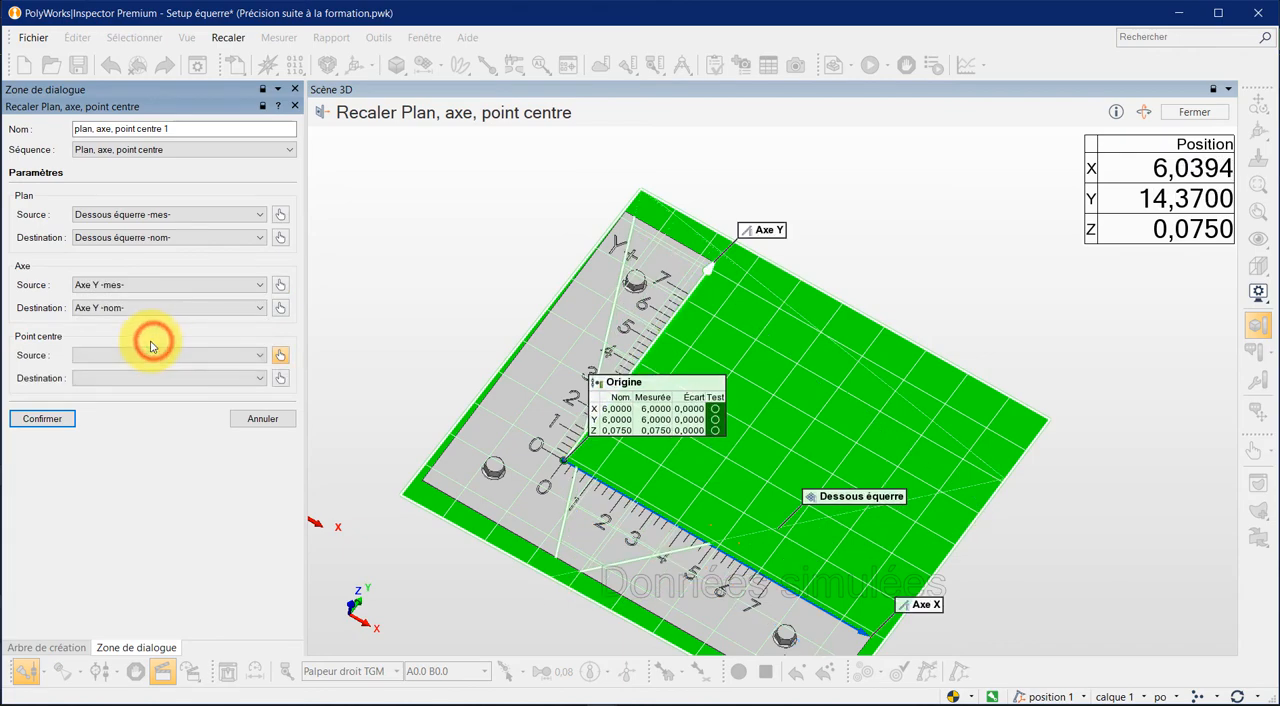
pyautogui.click(258, 365)
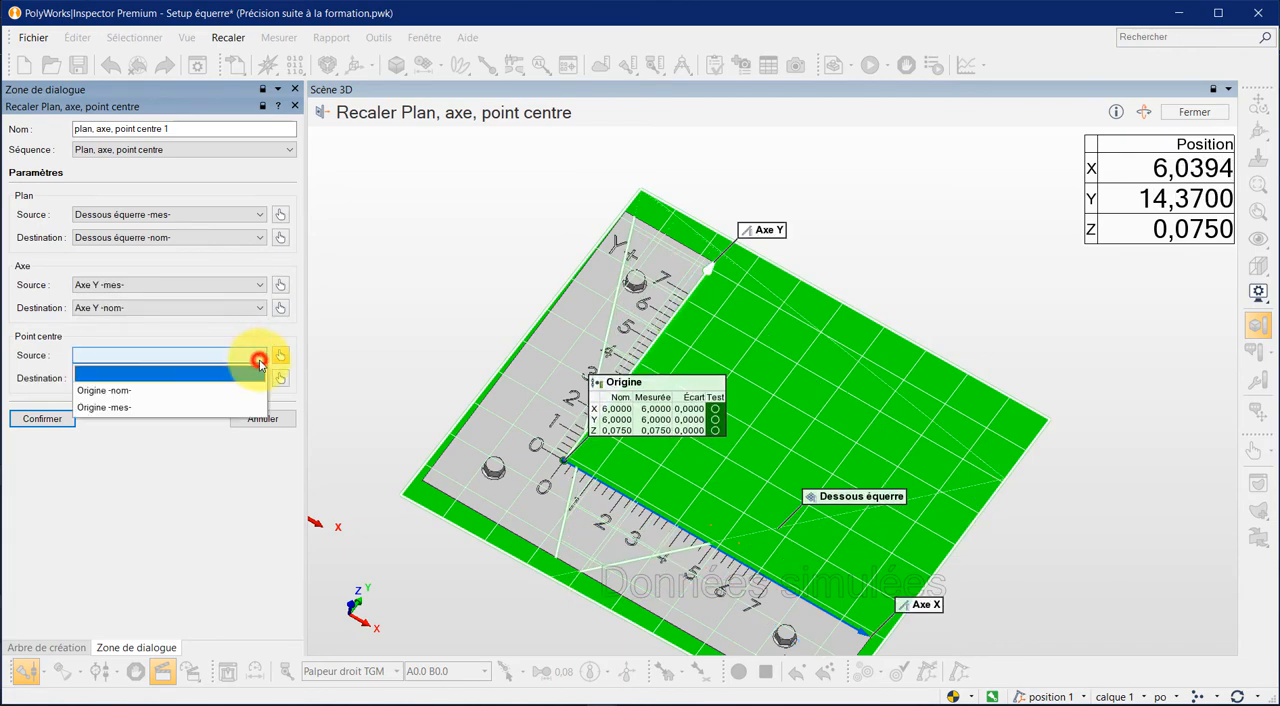
pyautogui.click(171, 408)
pyautogui.click(48, 418)
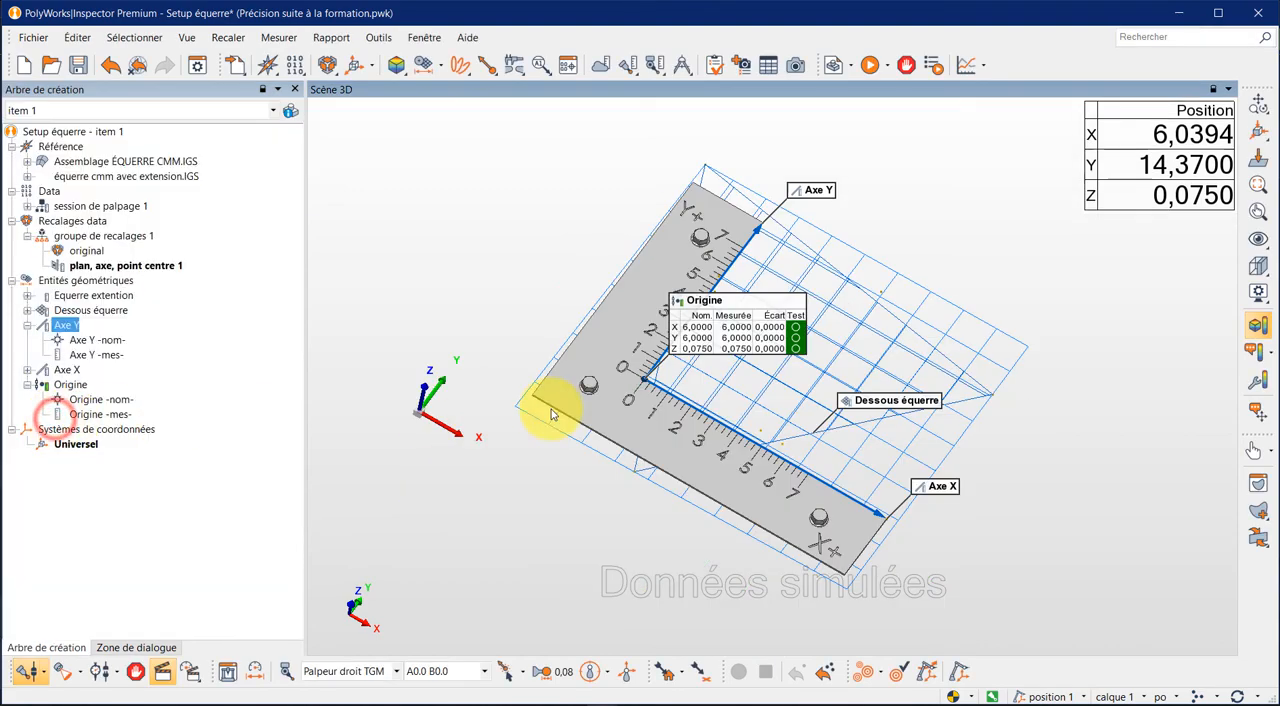
# - Group all the geometric entities, from Equerre extention to Origine, into one object group
pyautogui.moveTo(735, 376); pyautogui.dragTo(714, 400)
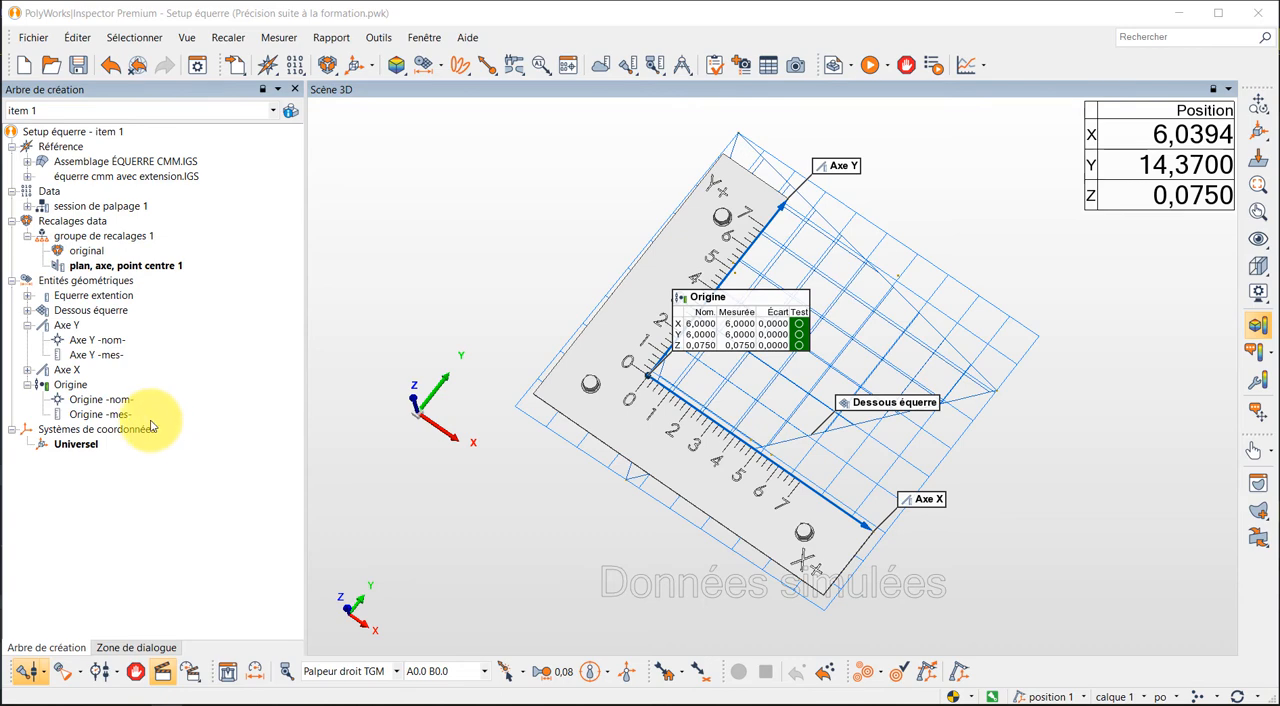
pyautogui.moveTo(150, 427); pyautogui.dragTo(62, 298)
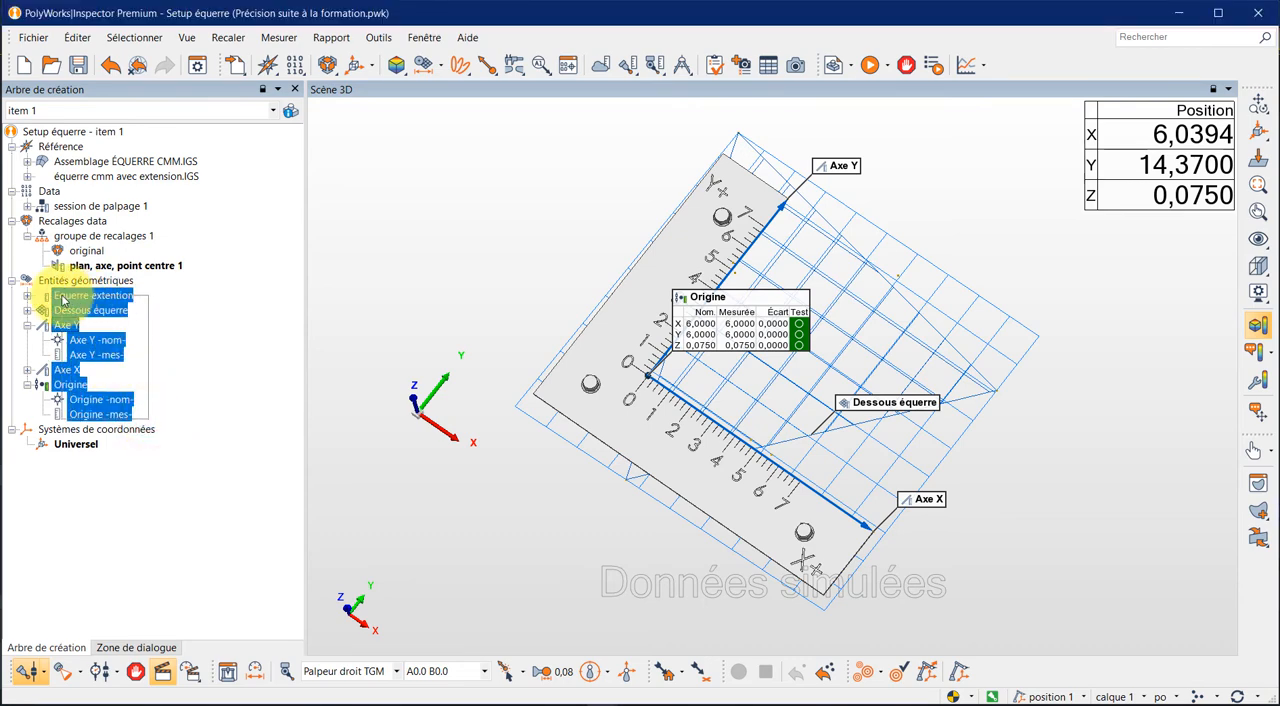
pyautogui.moveTo(63, 300); pyautogui.dragTo(66, 305)
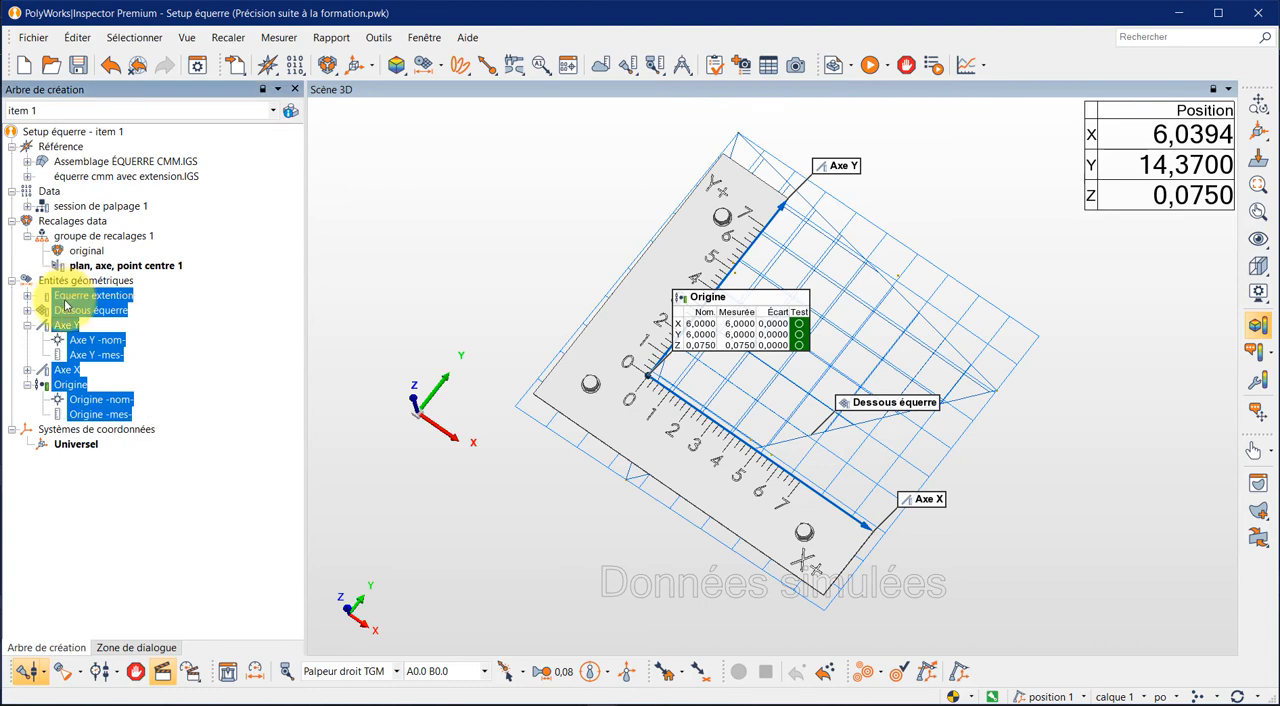
pyautogui.rightClick(66, 305)
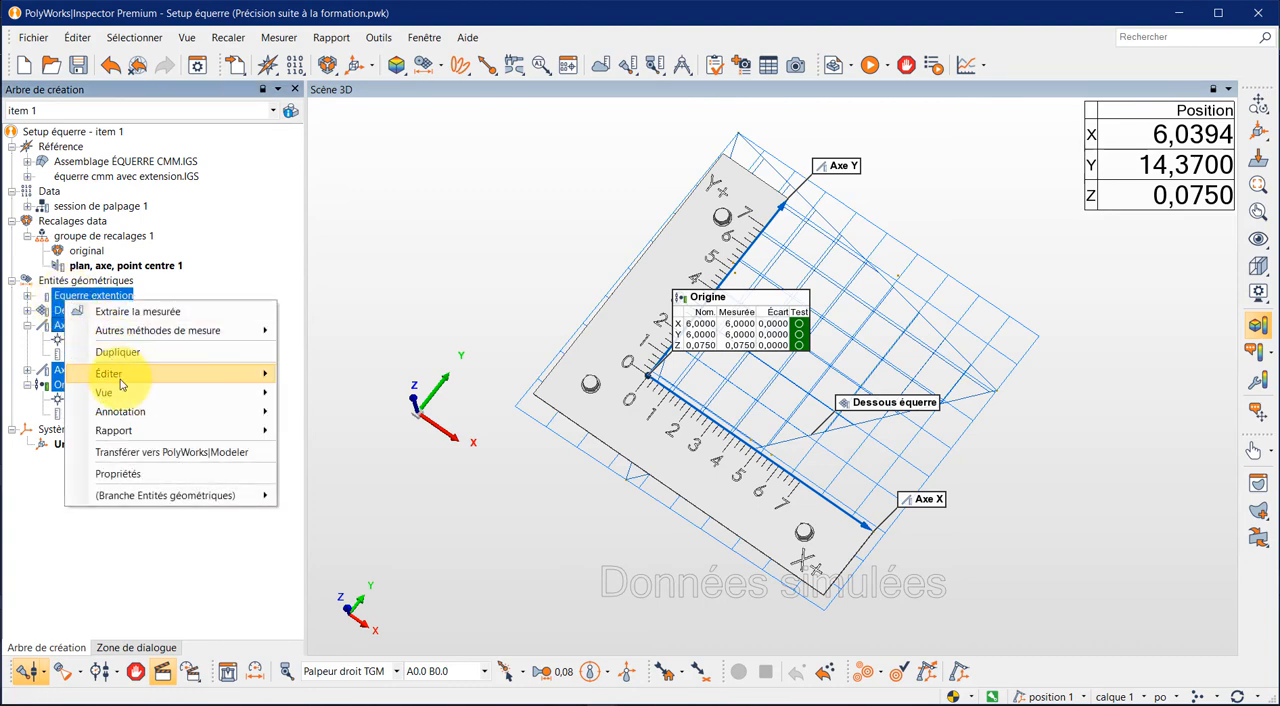
pyautogui.moveTo(114, 374)
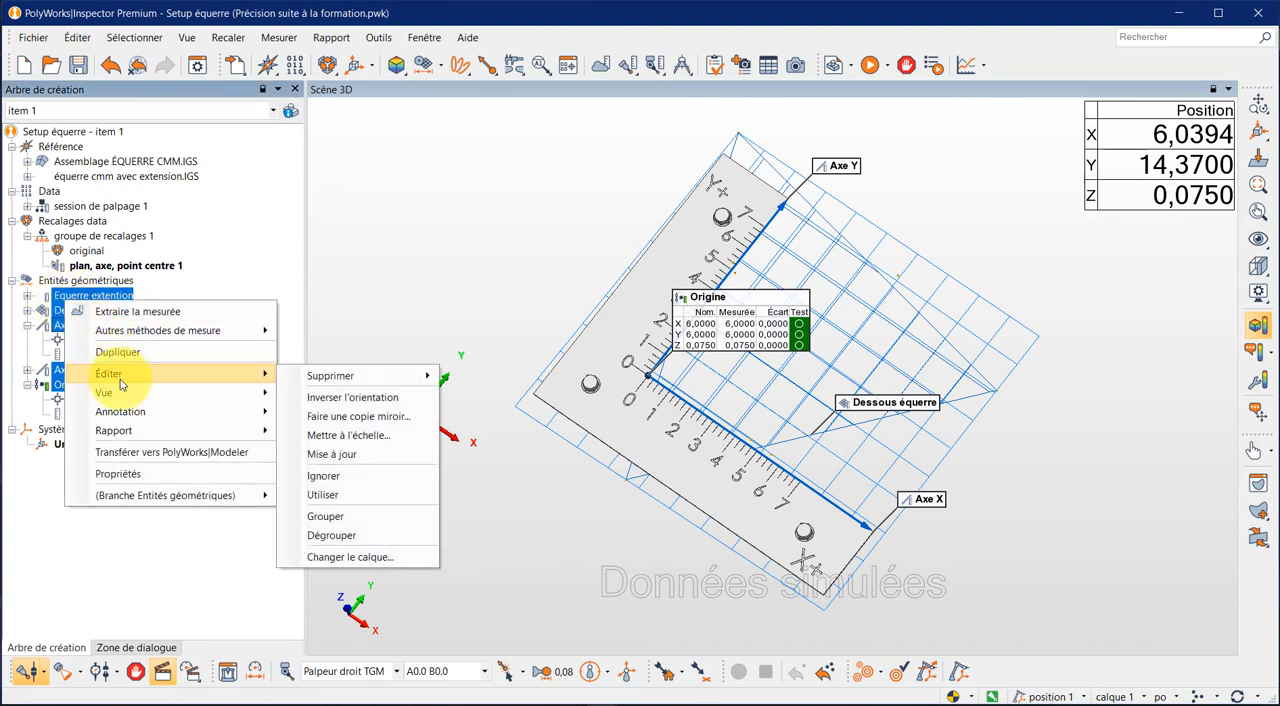
pyautogui.click(327, 518)
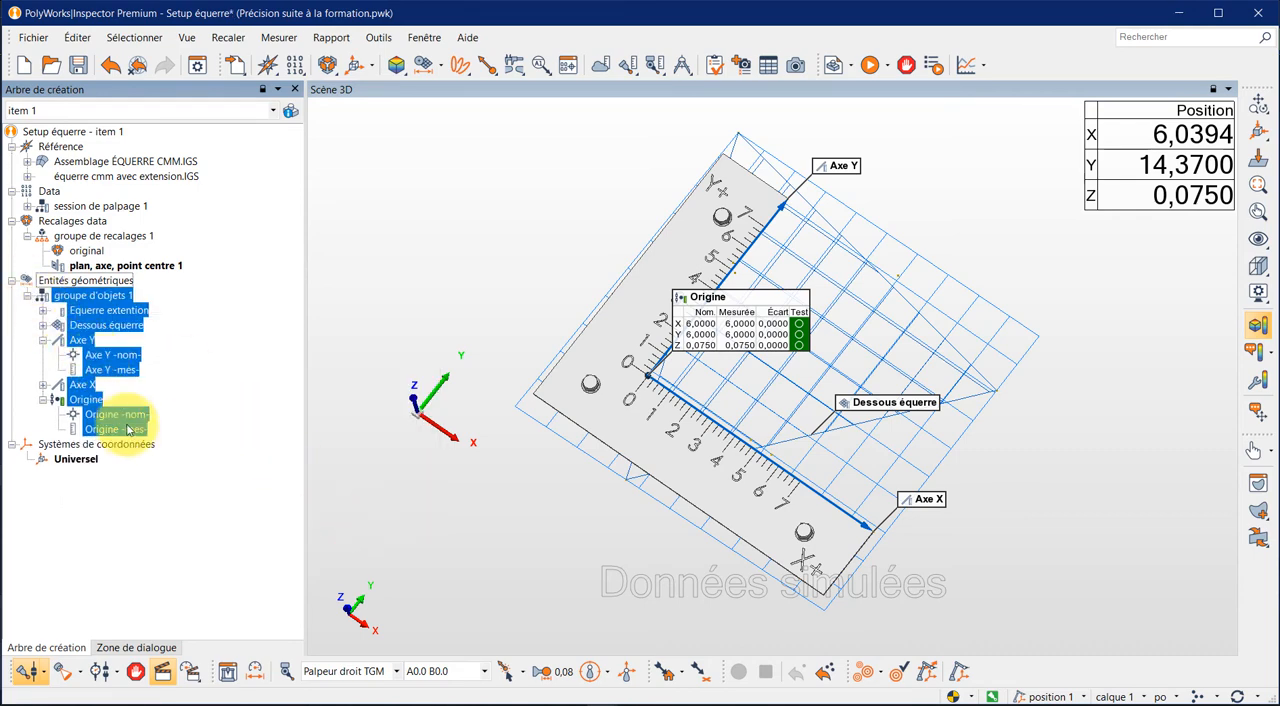
pyautogui.click(178, 402)
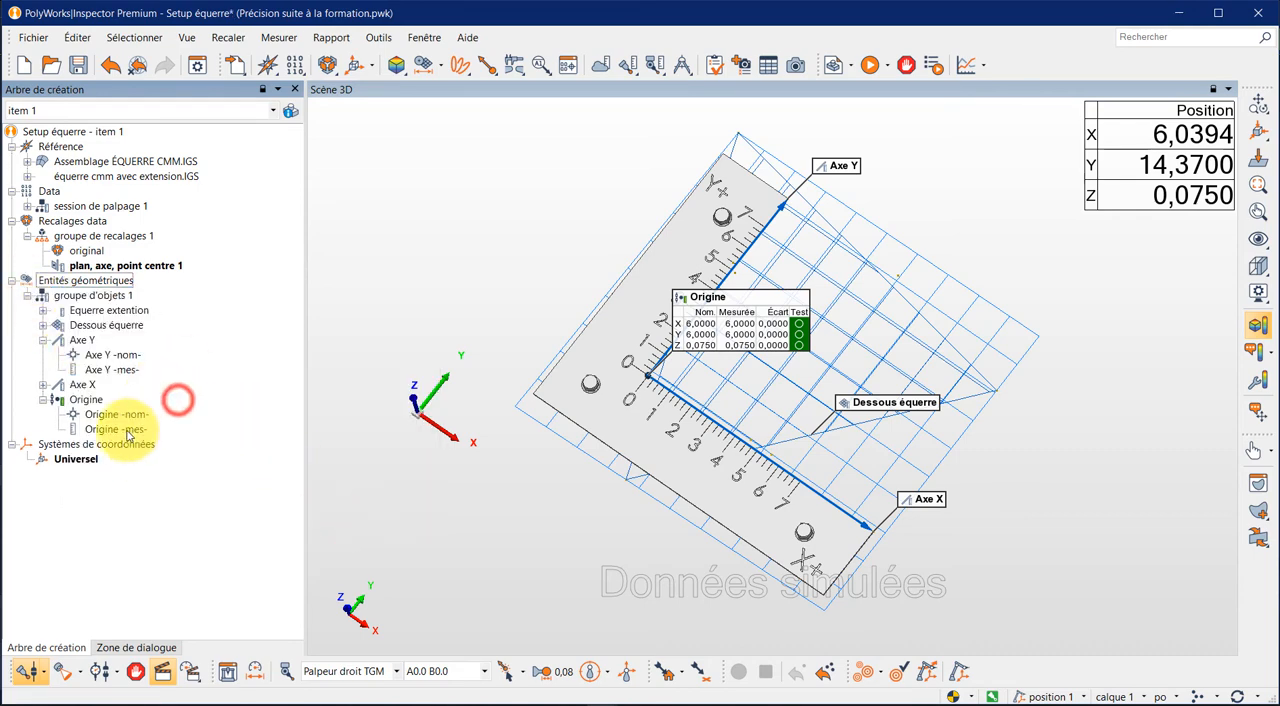
# - Rename the new object group as Setup équerre and collapse it in the tree
pyautogui.click(98, 297)
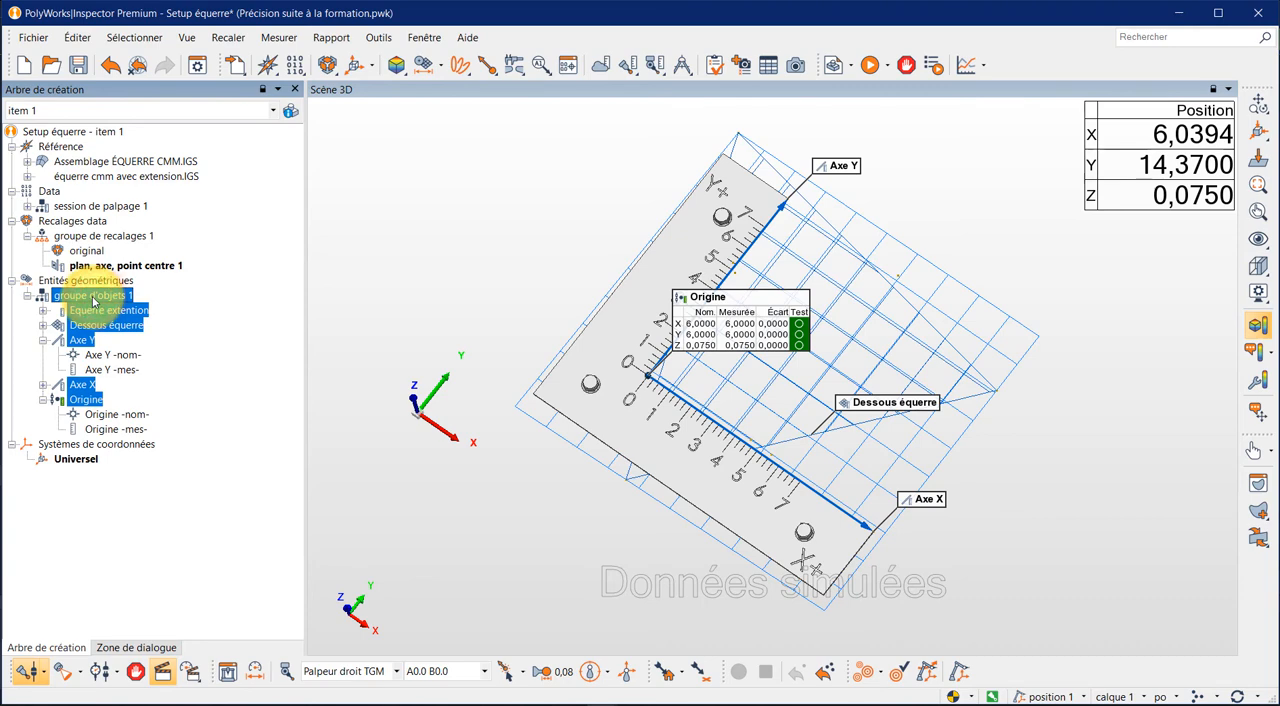
pyautogui.click(128, 295)
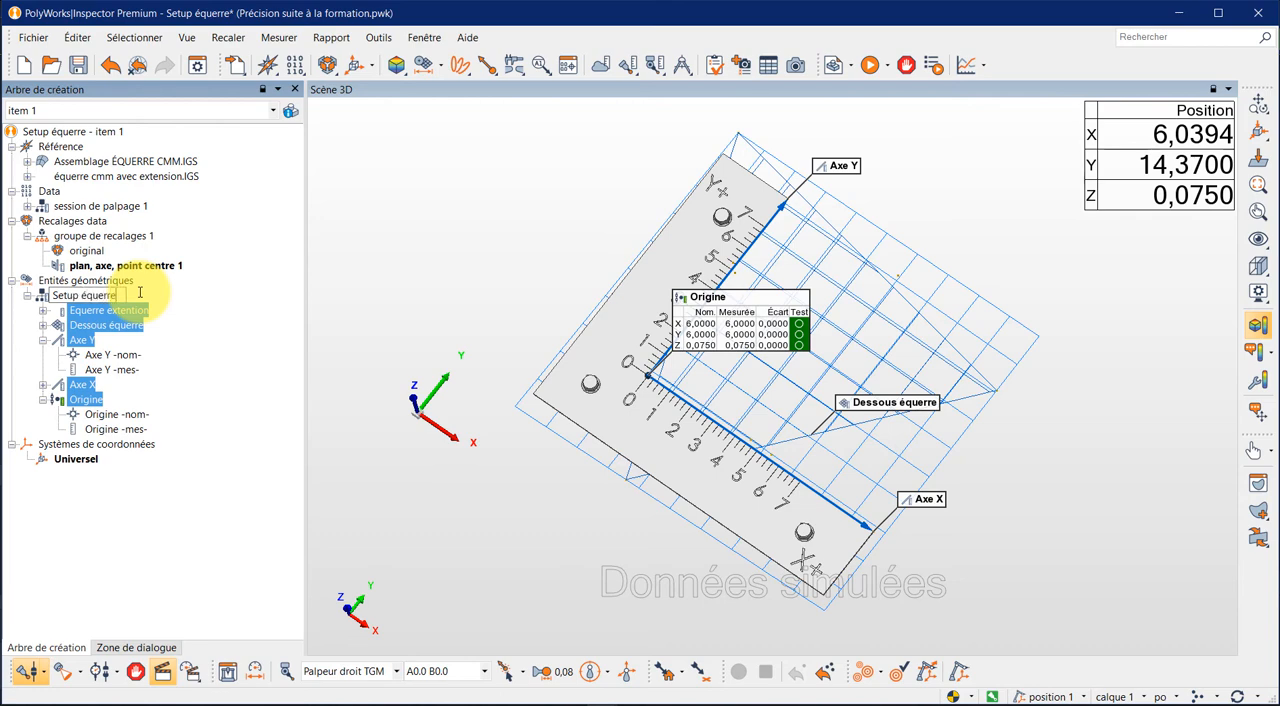
pyautogui.press('Return')
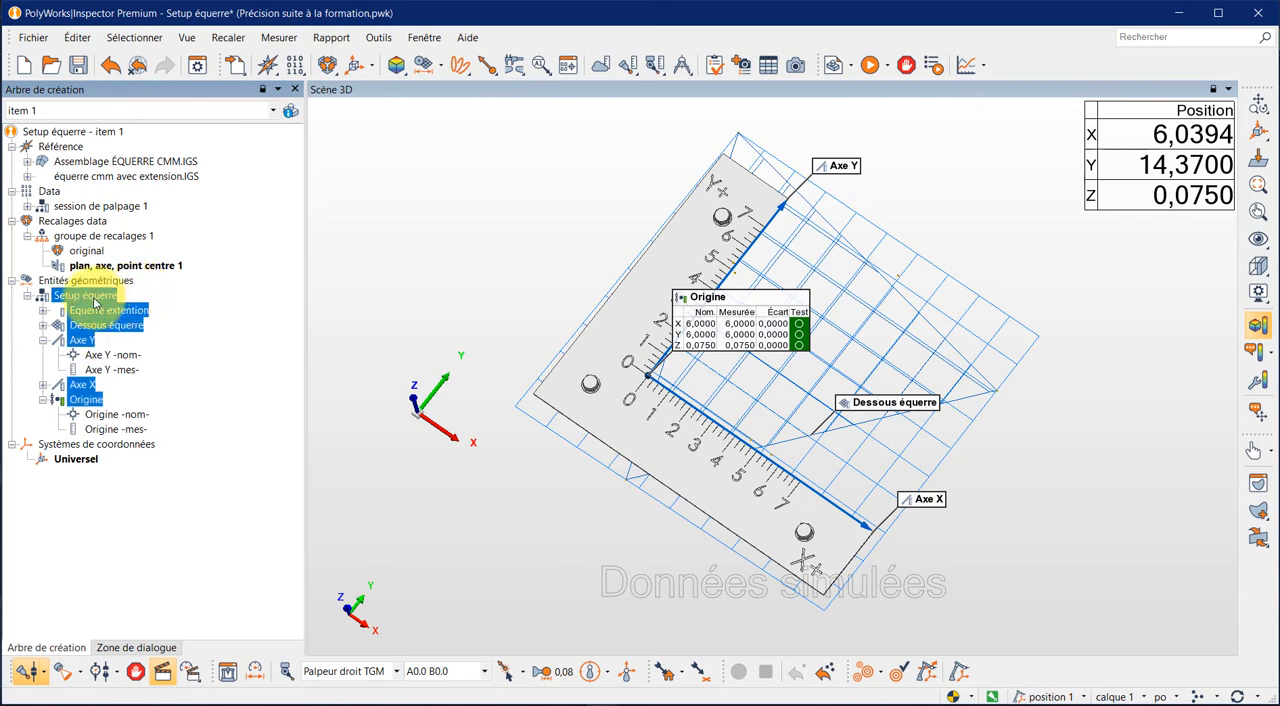
pyautogui.click(27, 296)
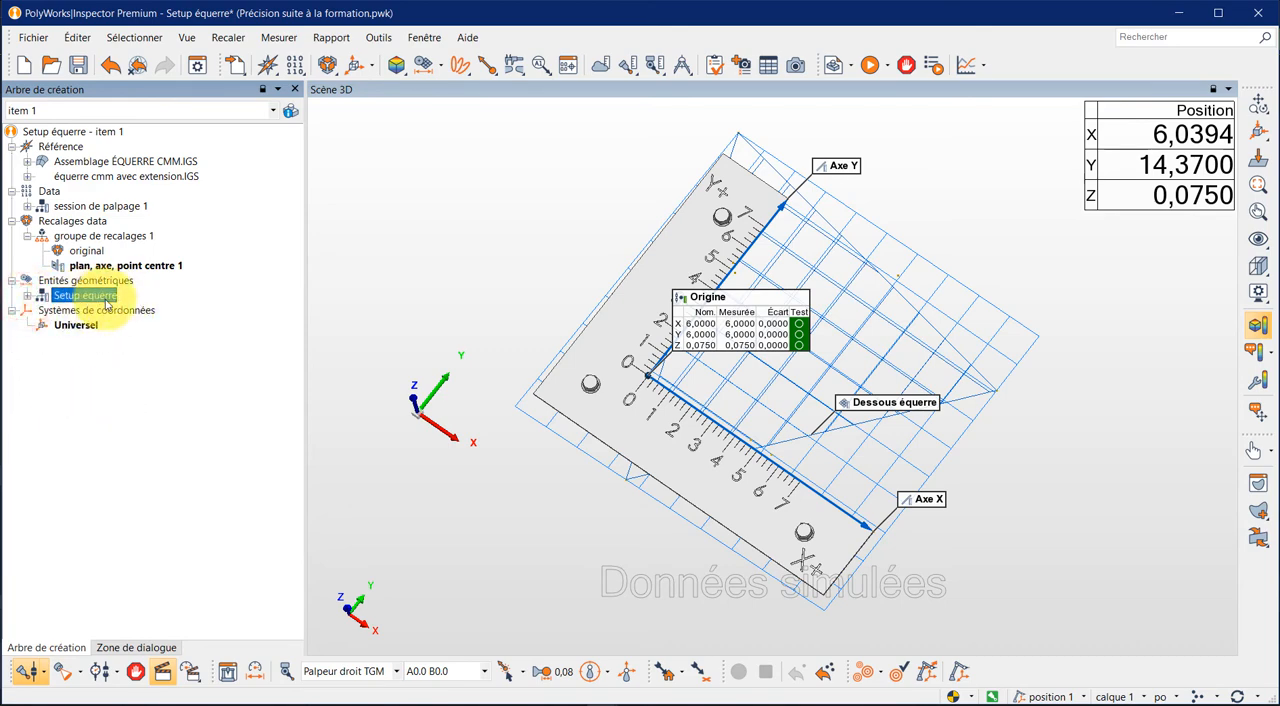
pyautogui.click(172, 309)
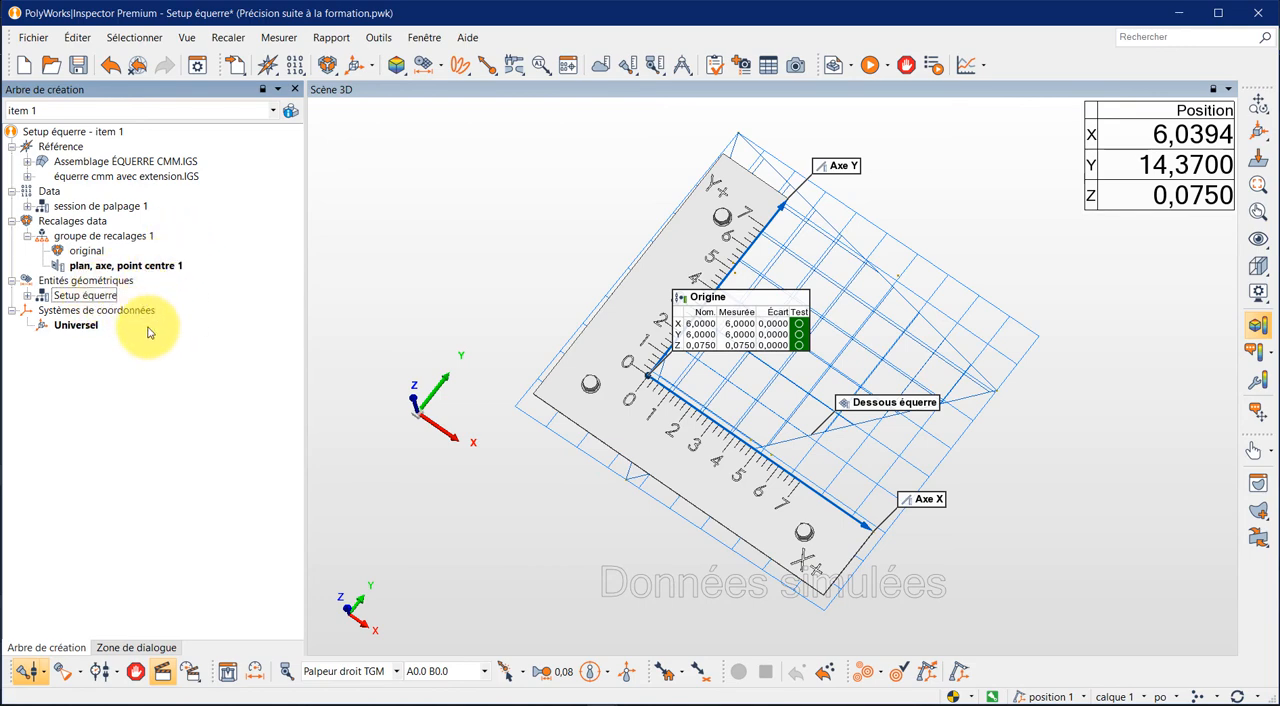
# - Define a Cartesian coordinate system from primitives with Dessous équerre -mes- as primary, Axe X -mes- as secondary and Axe Y -mes- as tertiary
pyautogui.moveTo(477, 543); pyautogui.dragTo(484, 490)
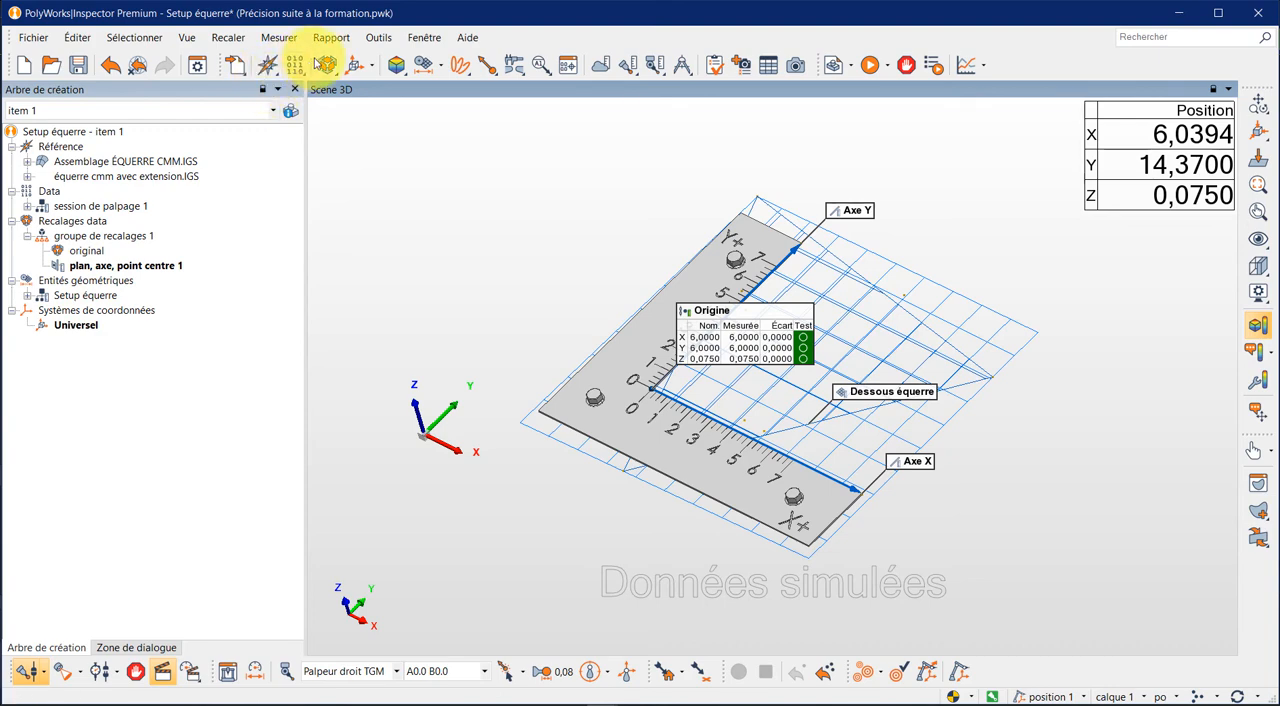
pyautogui.click(371, 70)
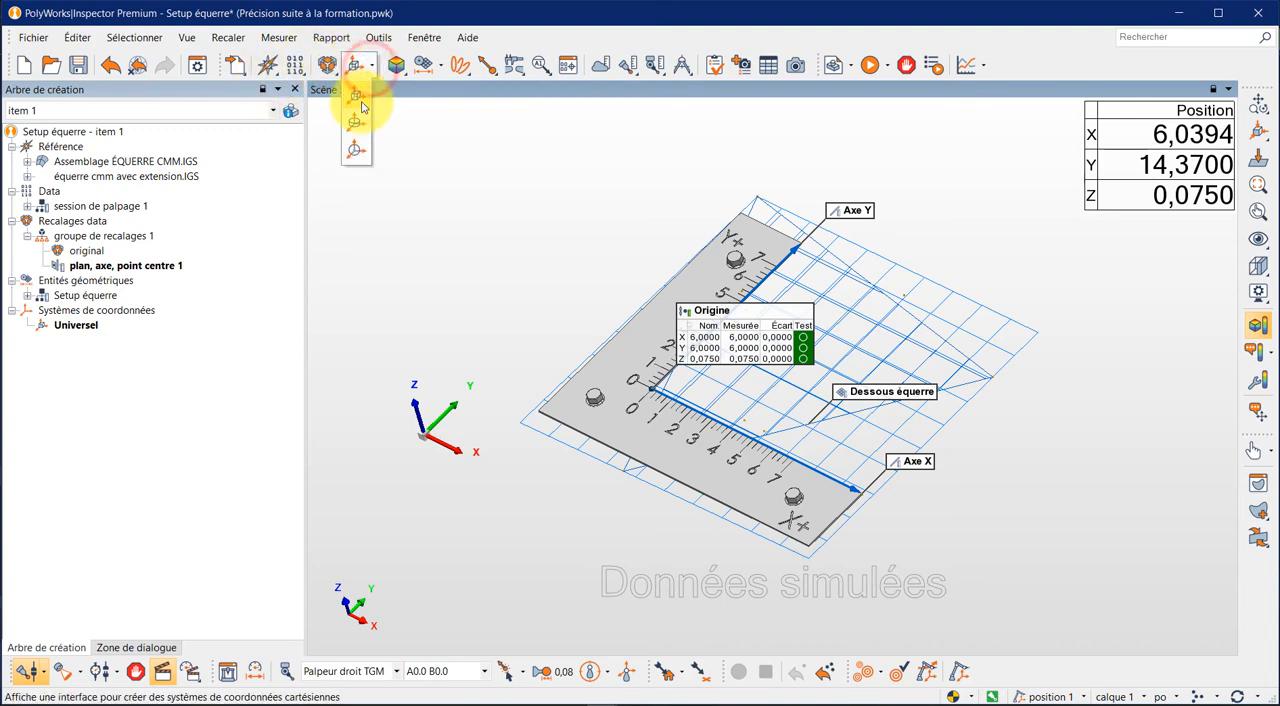
pyautogui.click(356, 95)
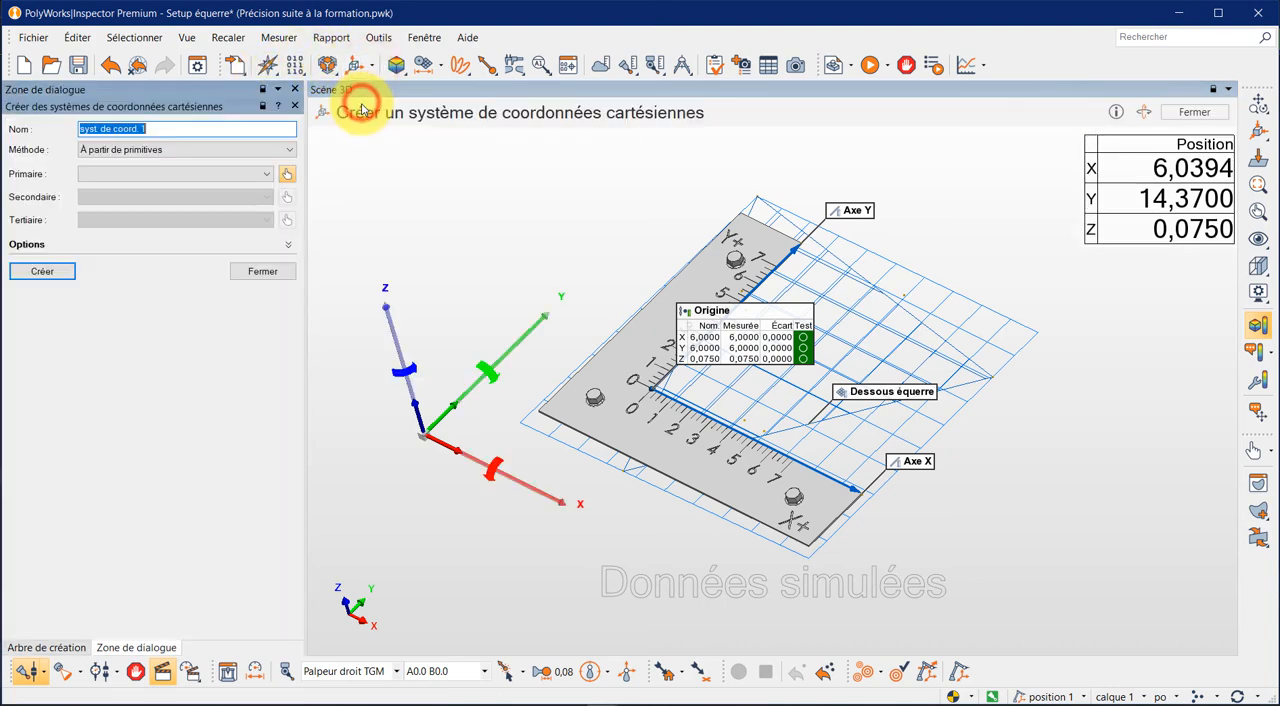
pyautogui.click(265, 174)
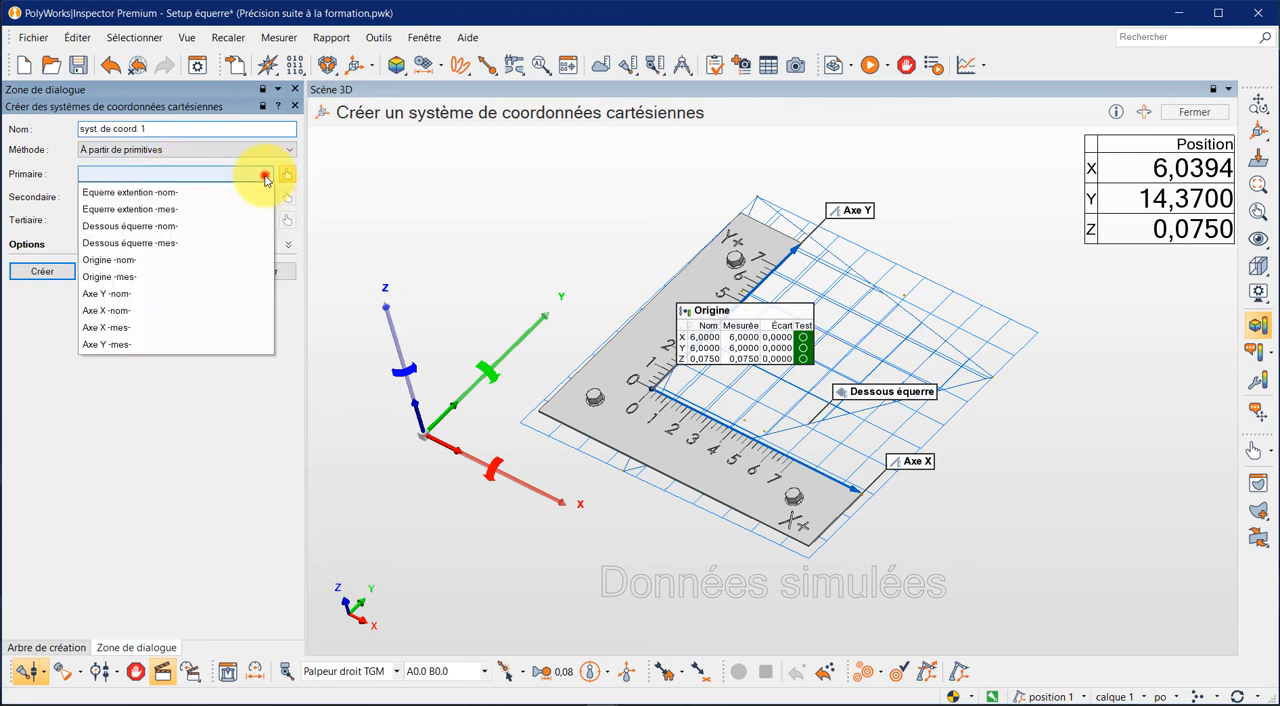
pyautogui.click(194, 243)
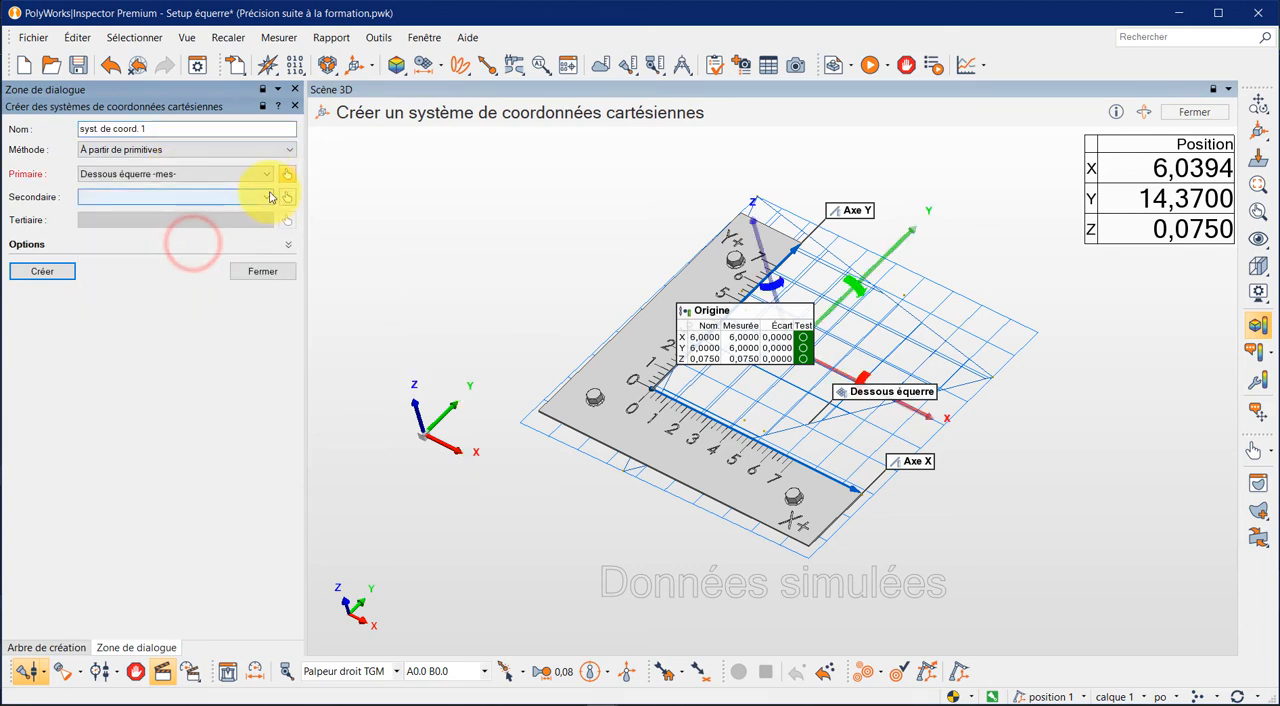
pyautogui.click(265, 197)
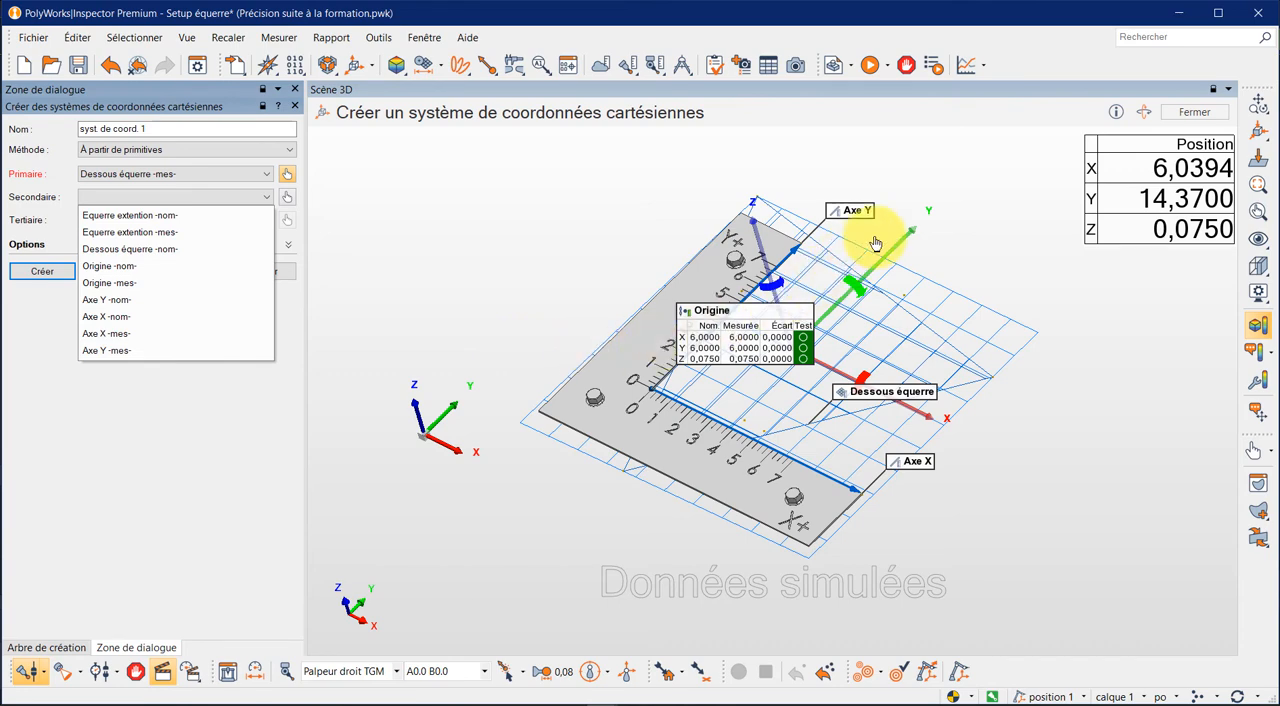
pyautogui.click(178, 333)
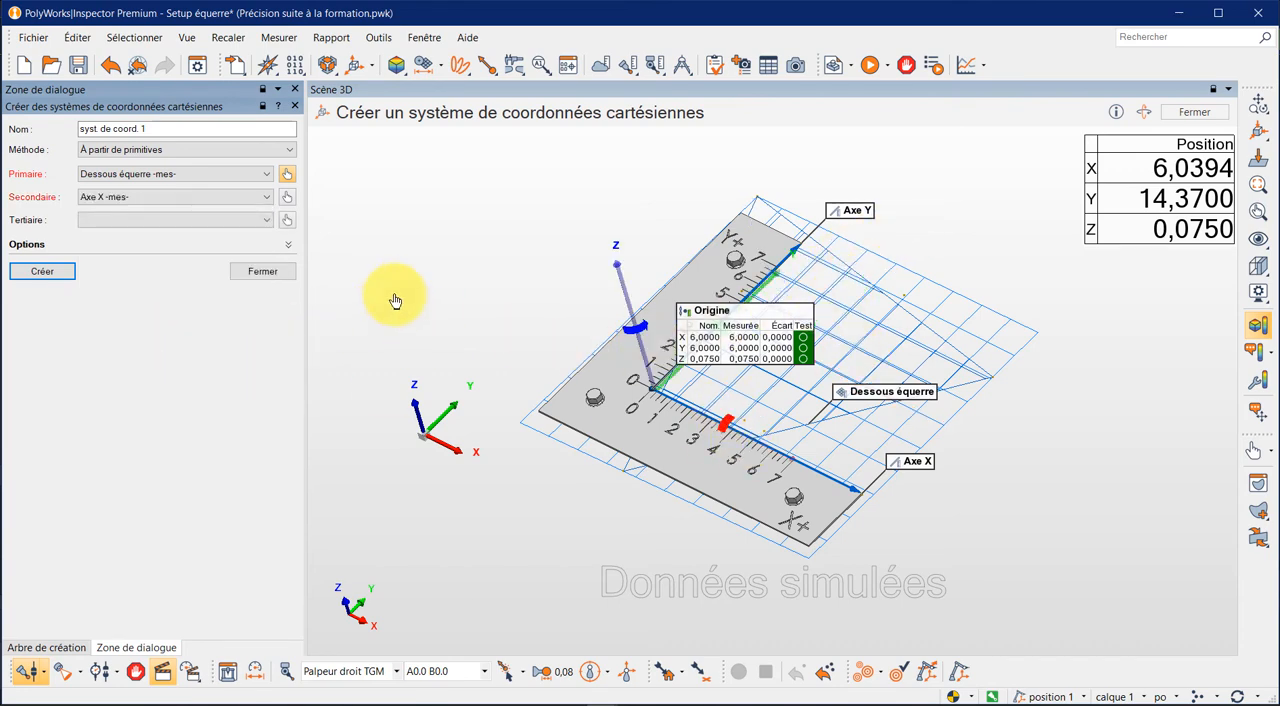
pyautogui.click(267, 220)
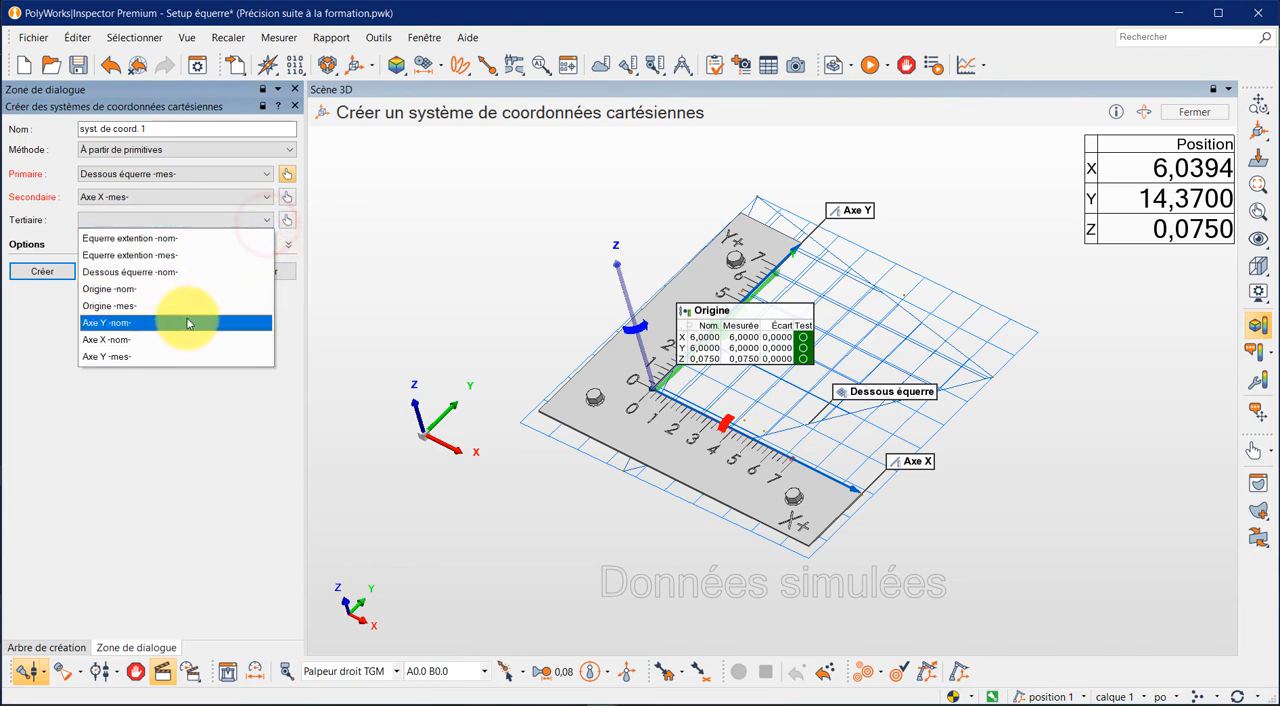
pyautogui.click(184, 355)
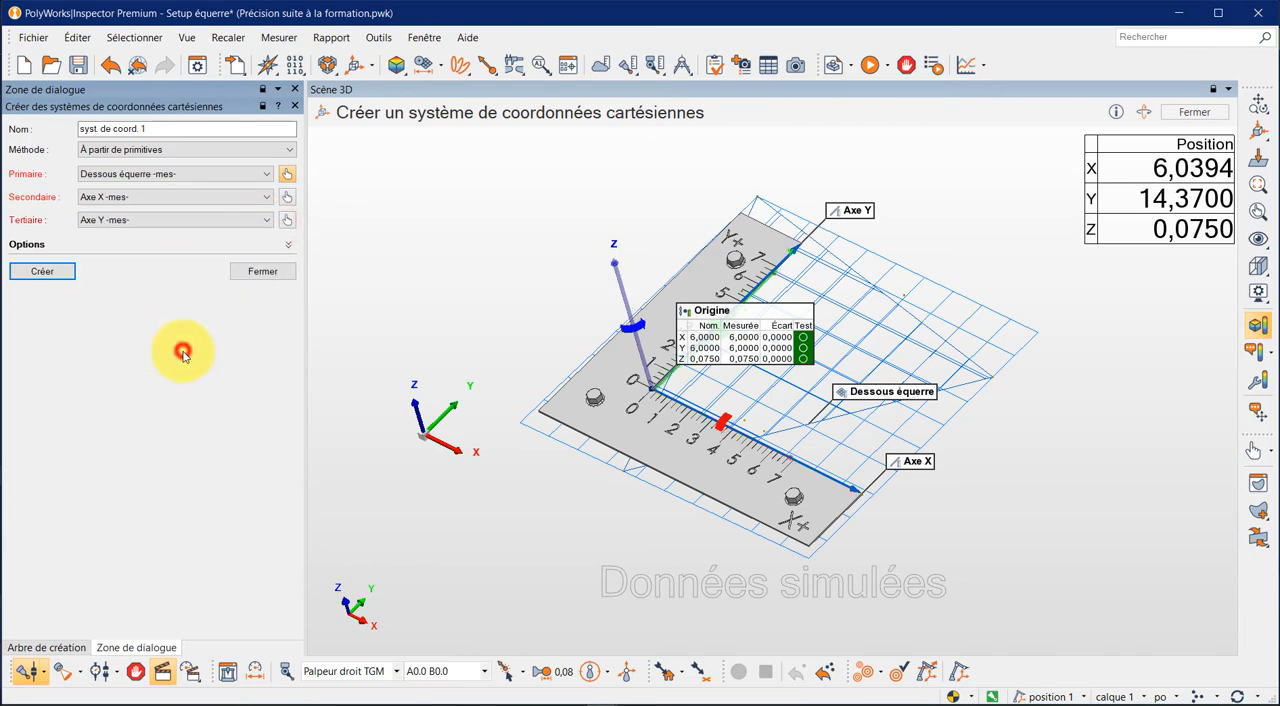
# - Name the coordinate system Coordonnées équerre and create it
pyautogui.click(665, 537)
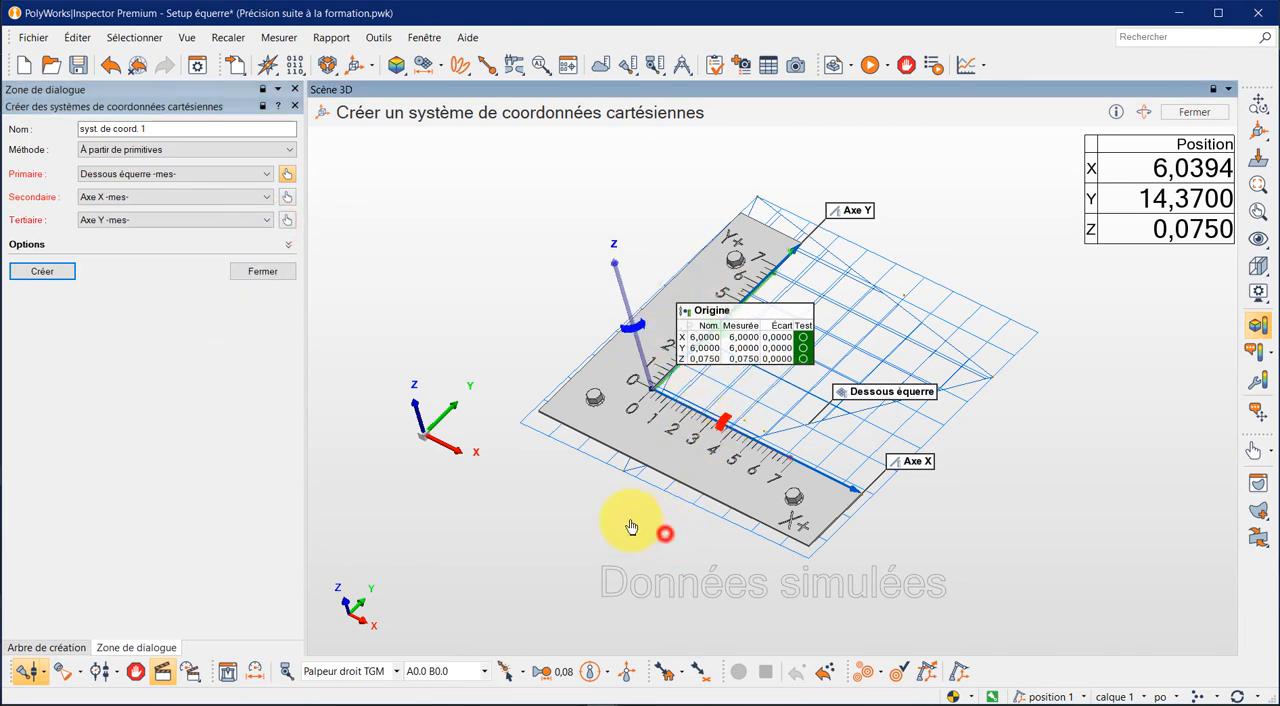
pyautogui.click(224, 129)
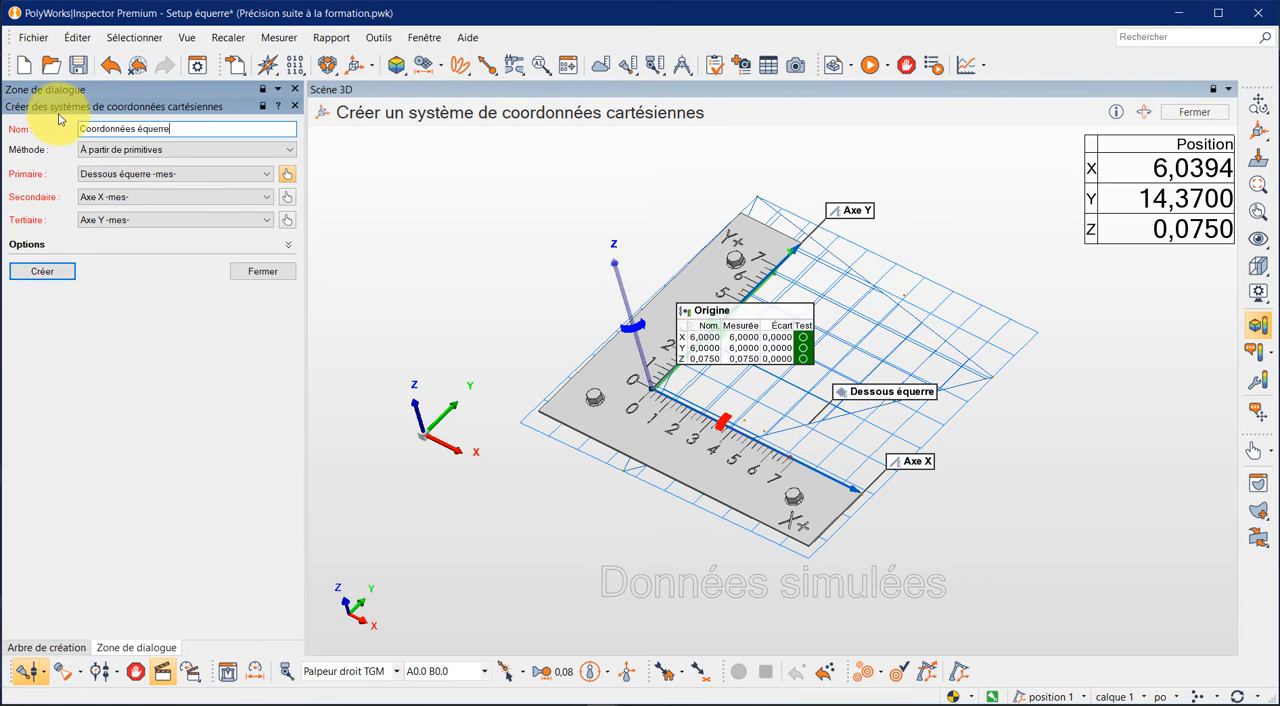
pyautogui.click(42, 271)
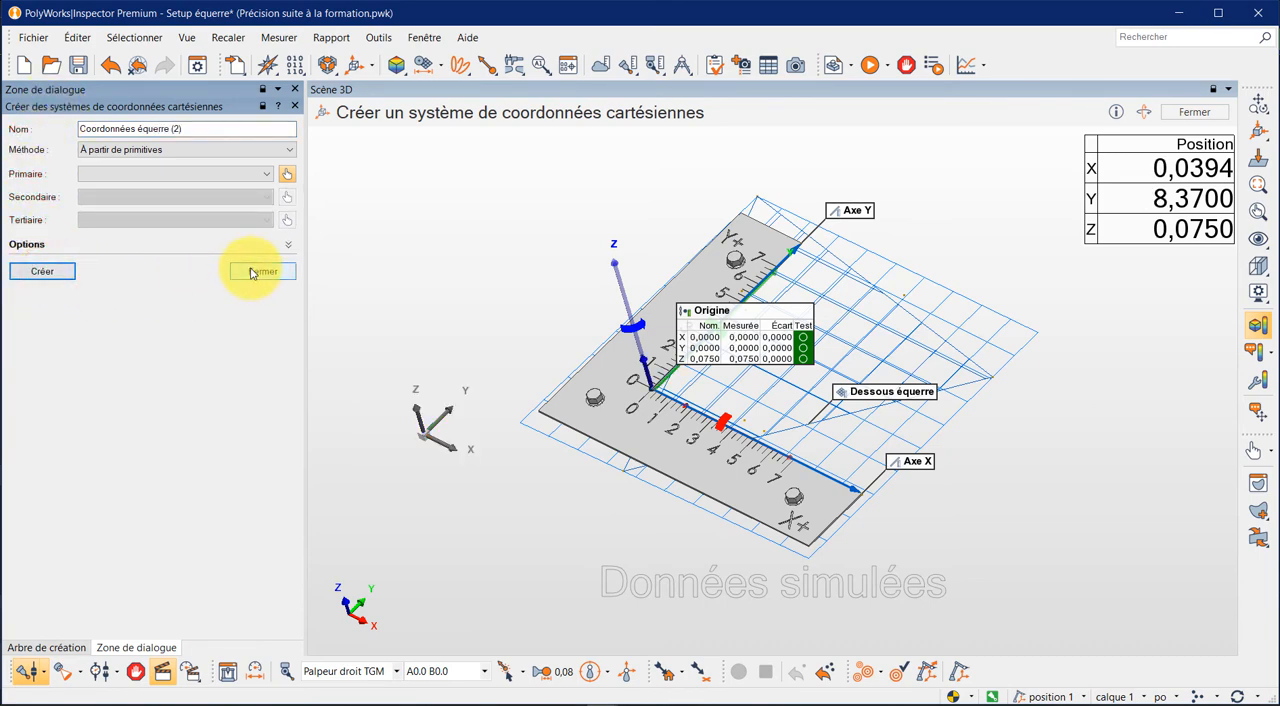
# - Set up a second Cartesian system with Dessous équerre -mes- as primary, Axe Y -mes- as secondary and Axe X -mes- as tertiary
pyautogui.click(267, 173)
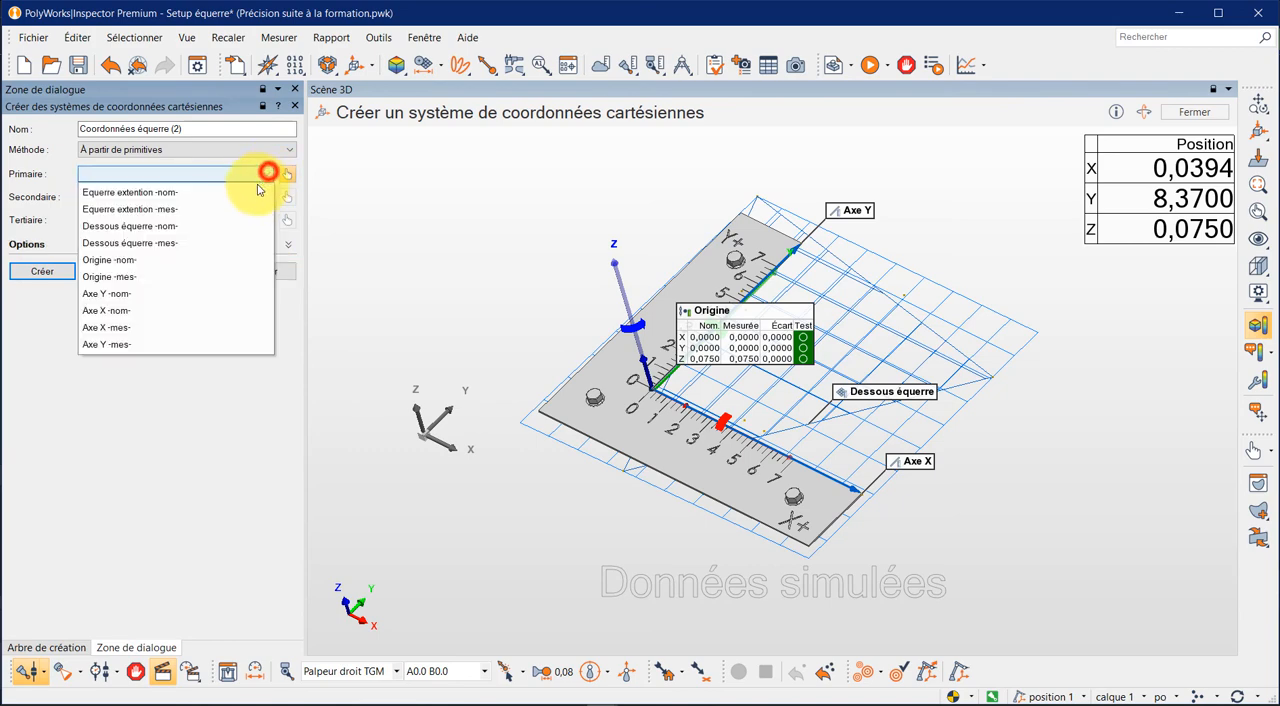
pyautogui.click(160, 246)
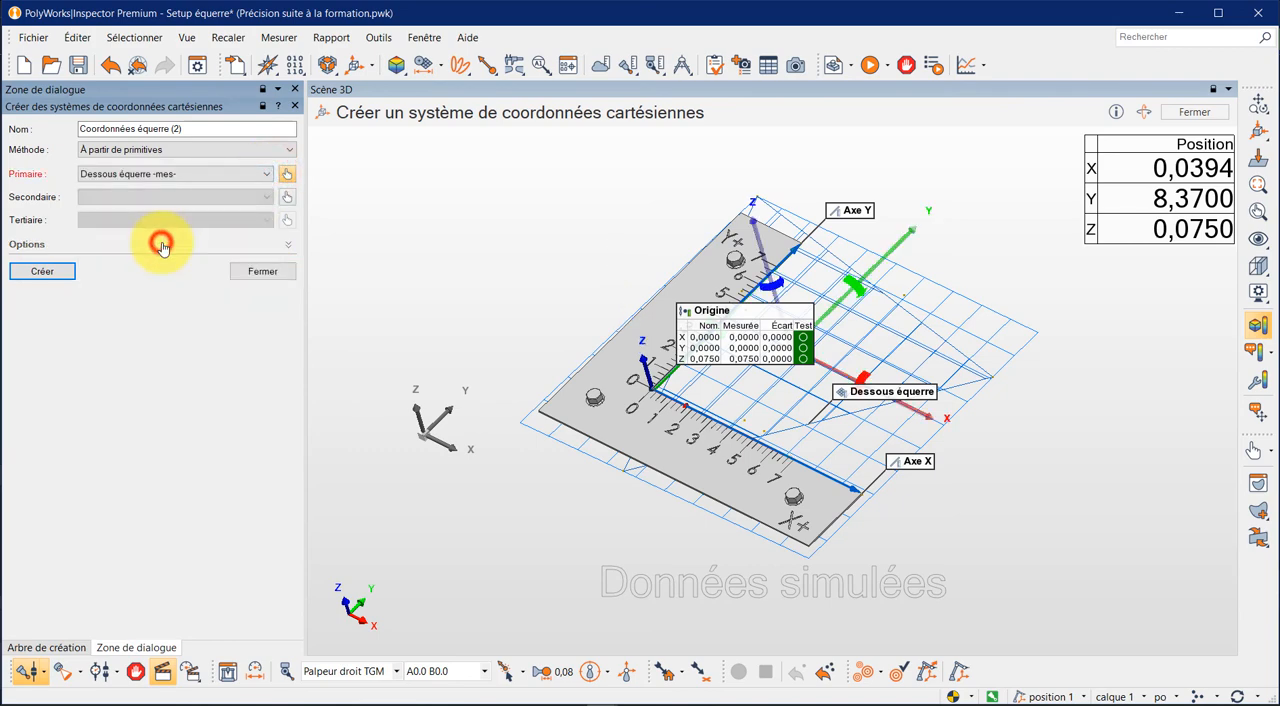
pyautogui.click(269, 198)
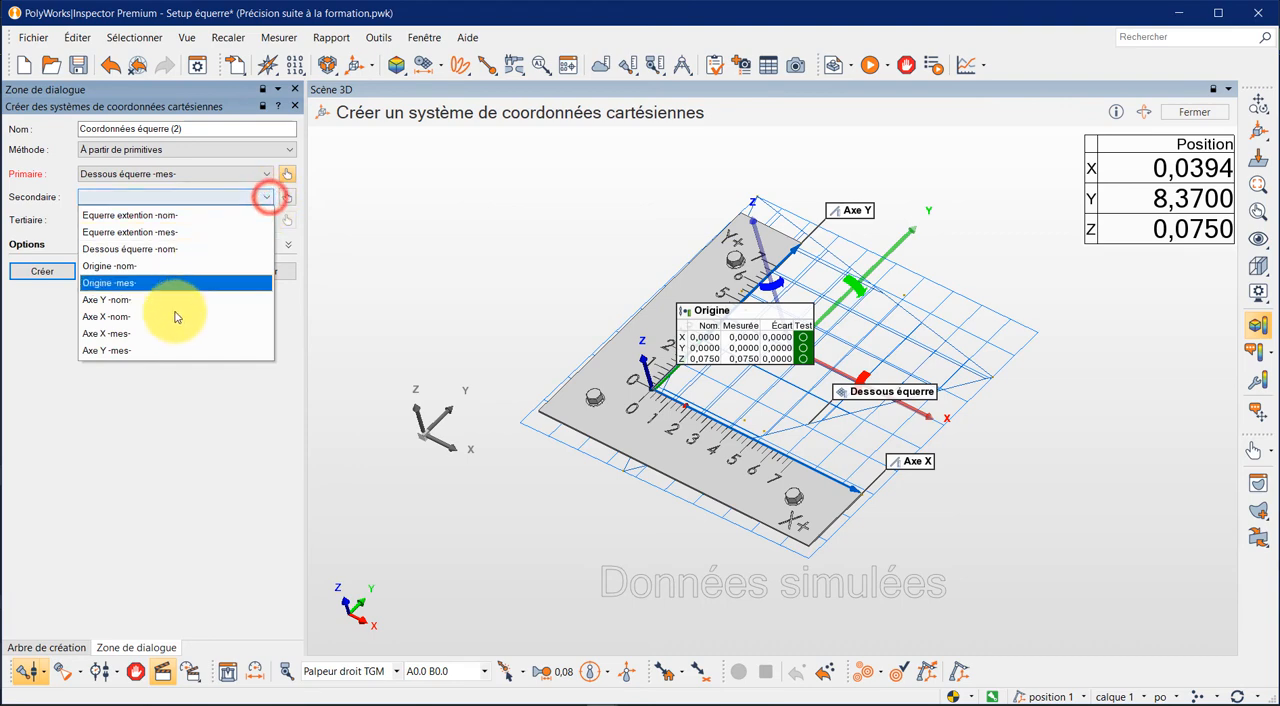
pyautogui.click(170, 350)
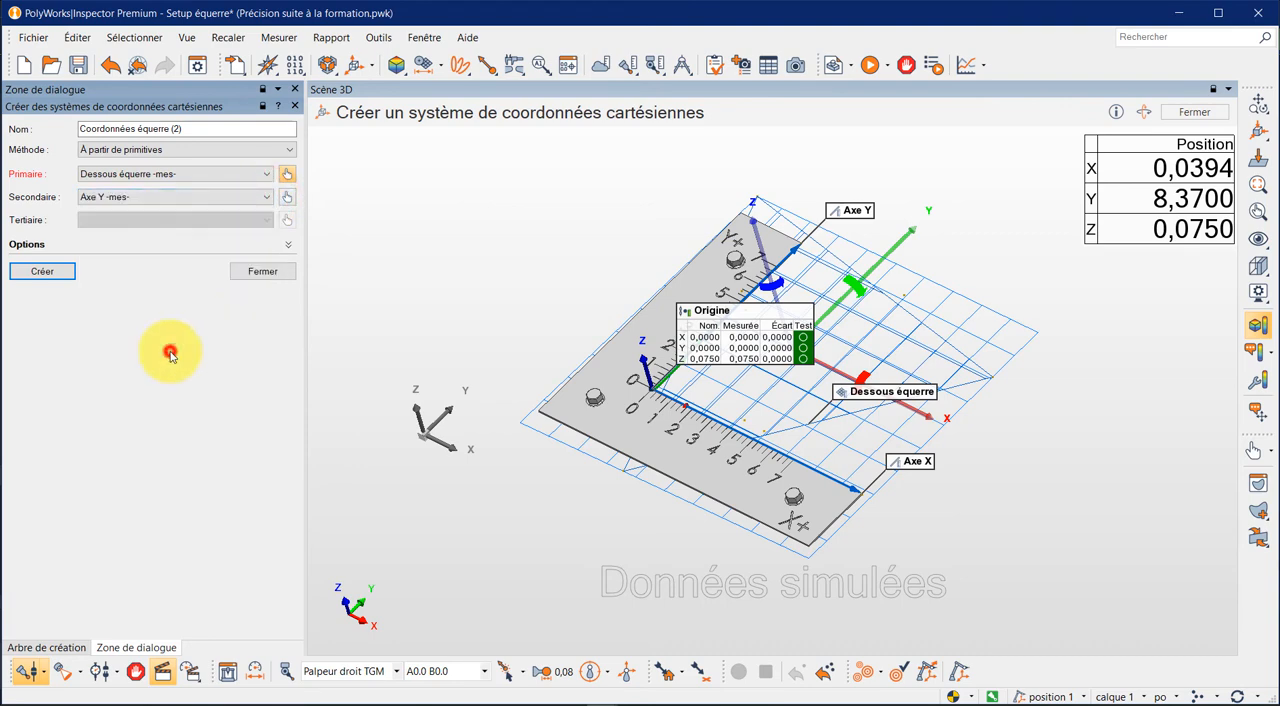
pyautogui.click(266, 220)
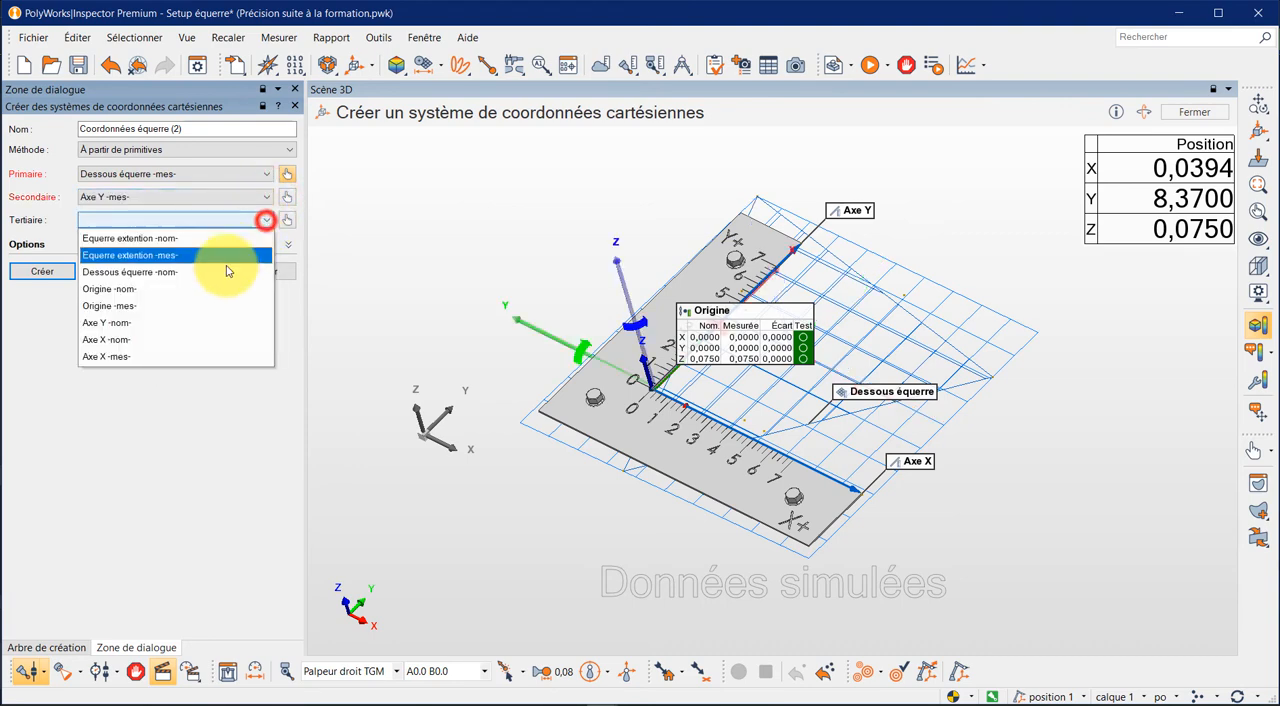
pyautogui.click(172, 356)
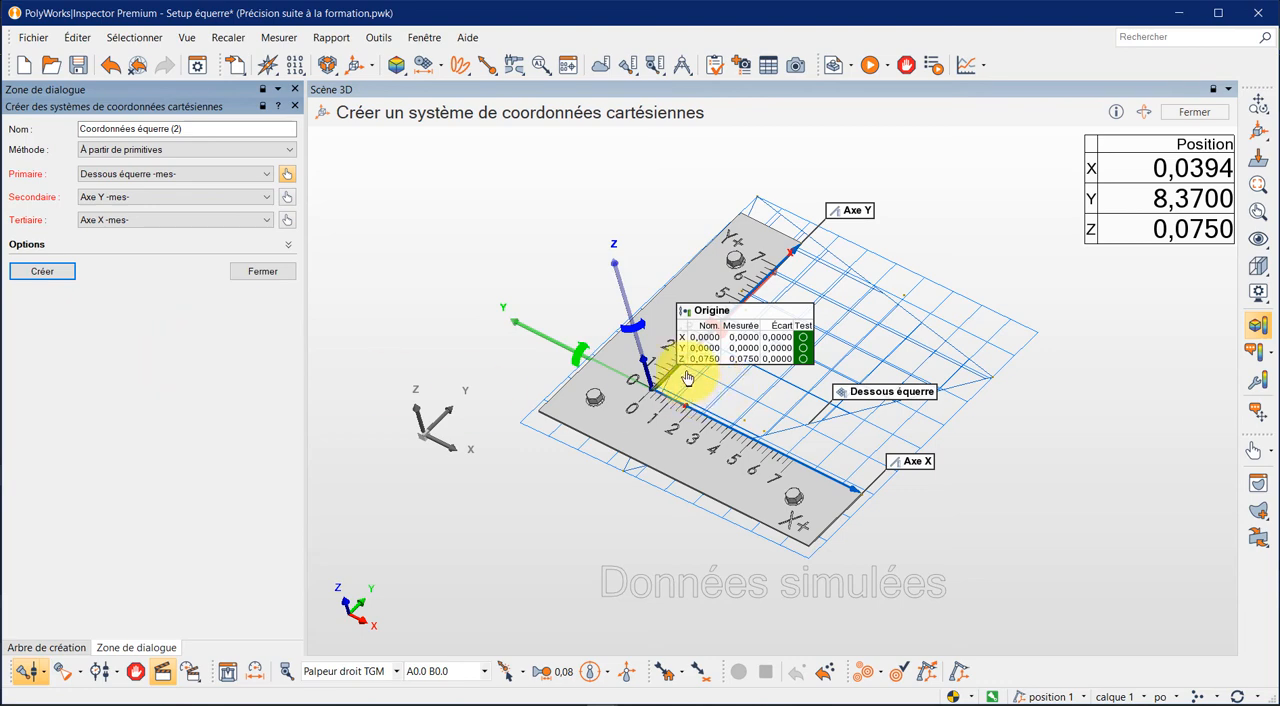
# - Rotate the previewed system around Z until X follows the Axe X line, and close the creation without creating it
pyautogui.rightClick(776, 328)
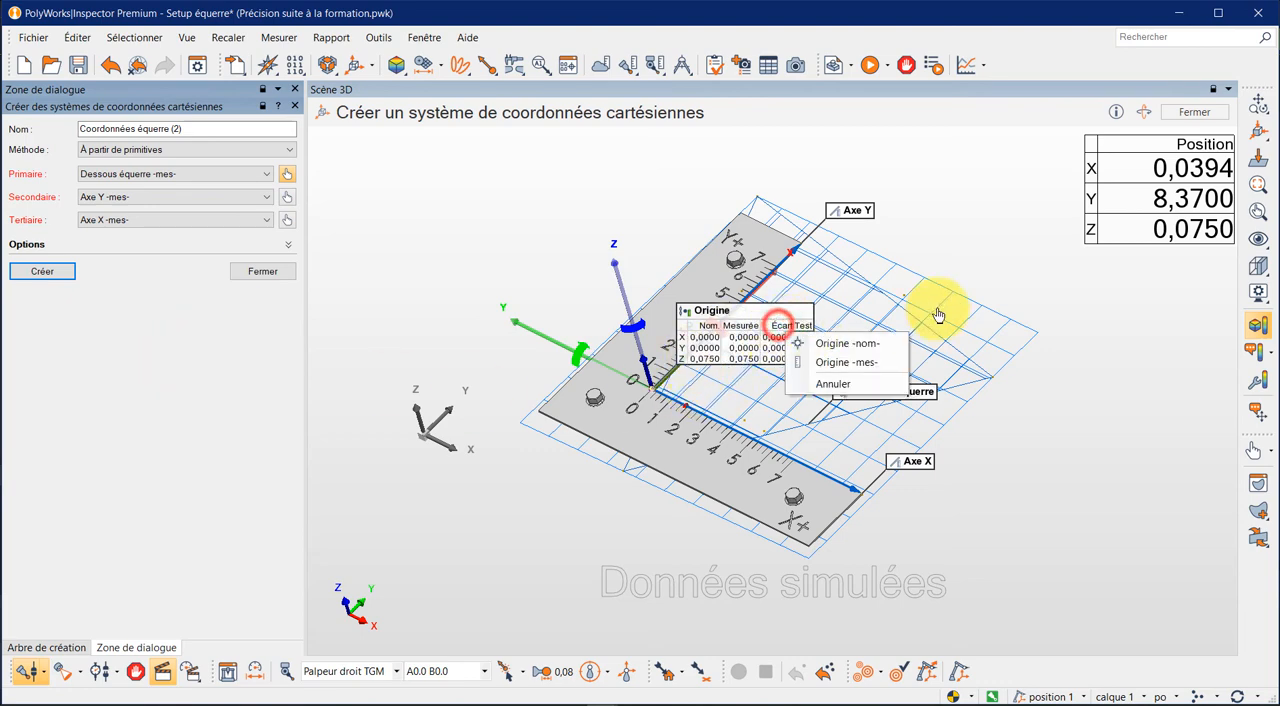
pyautogui.click(1114, 318)
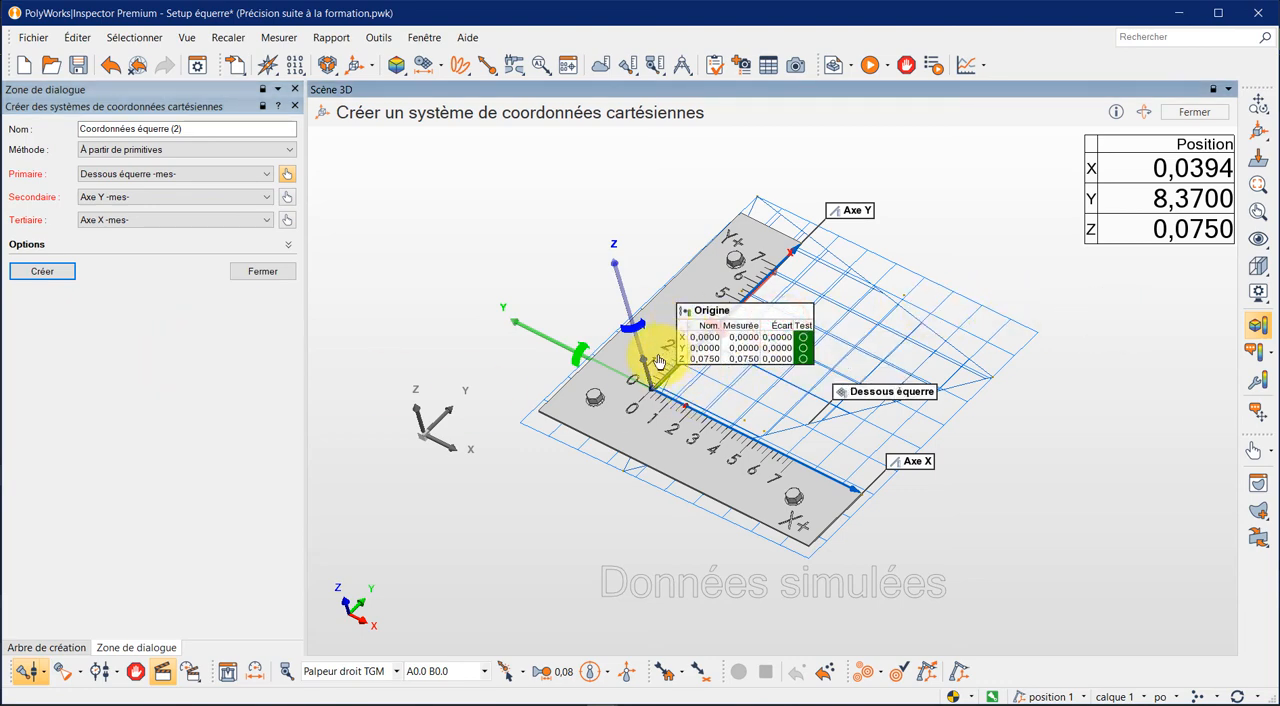
pyautogui.click(636, 333)
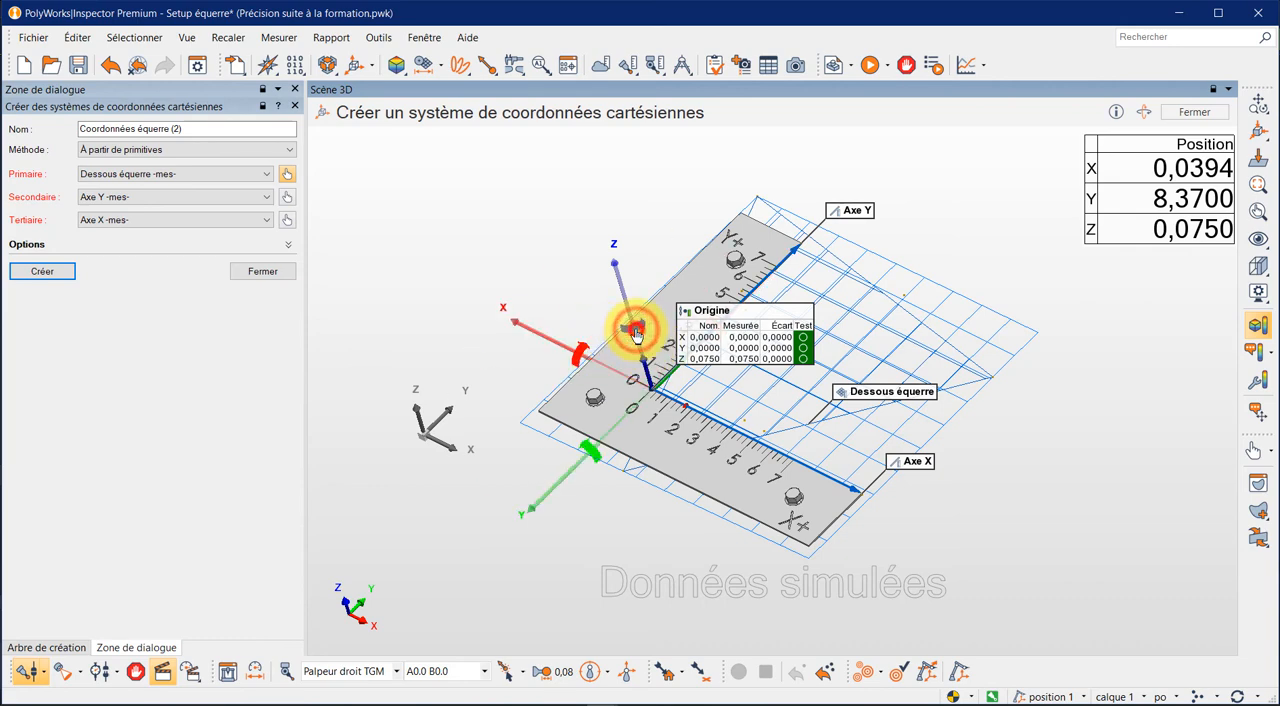
pyautogui.click(636, 333)
pyautogui.click(636, 333)
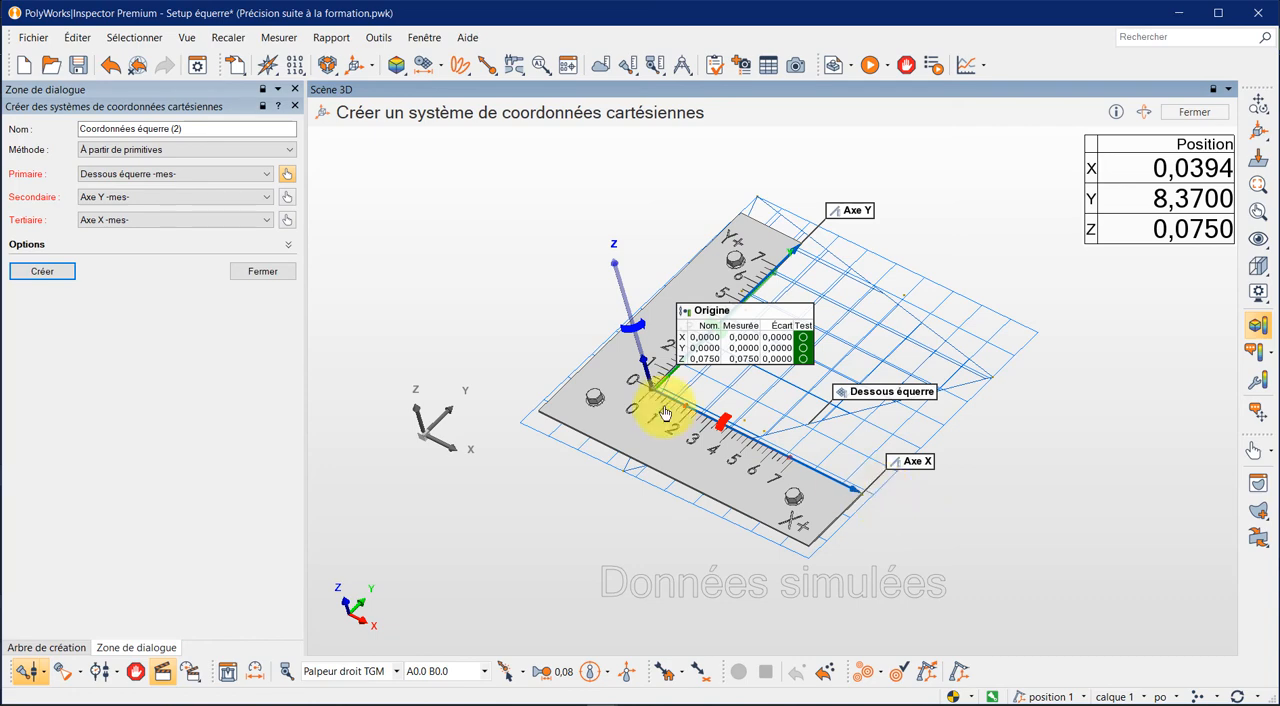
pyautogui.click(247, 273)
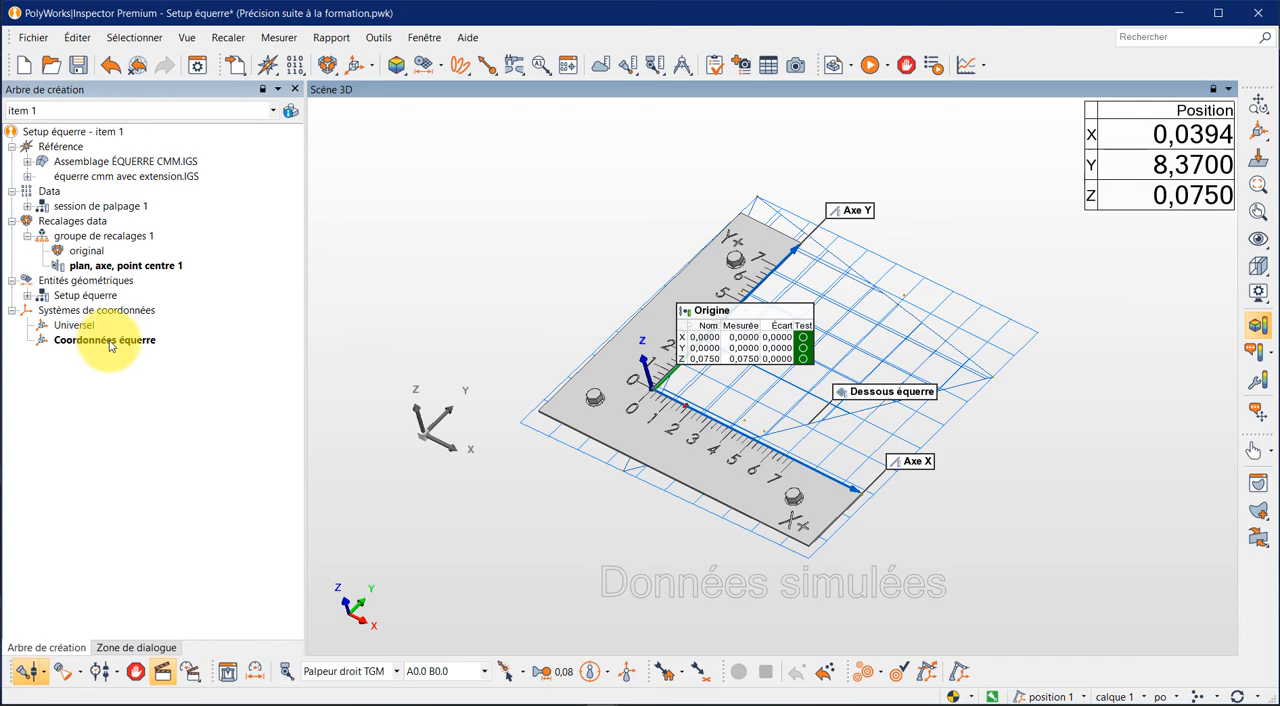
# - Select Coordonnées équerre in the tree and examine the Origine annotation's nominal and measured coordinates
pyautogui.click(106, 341)
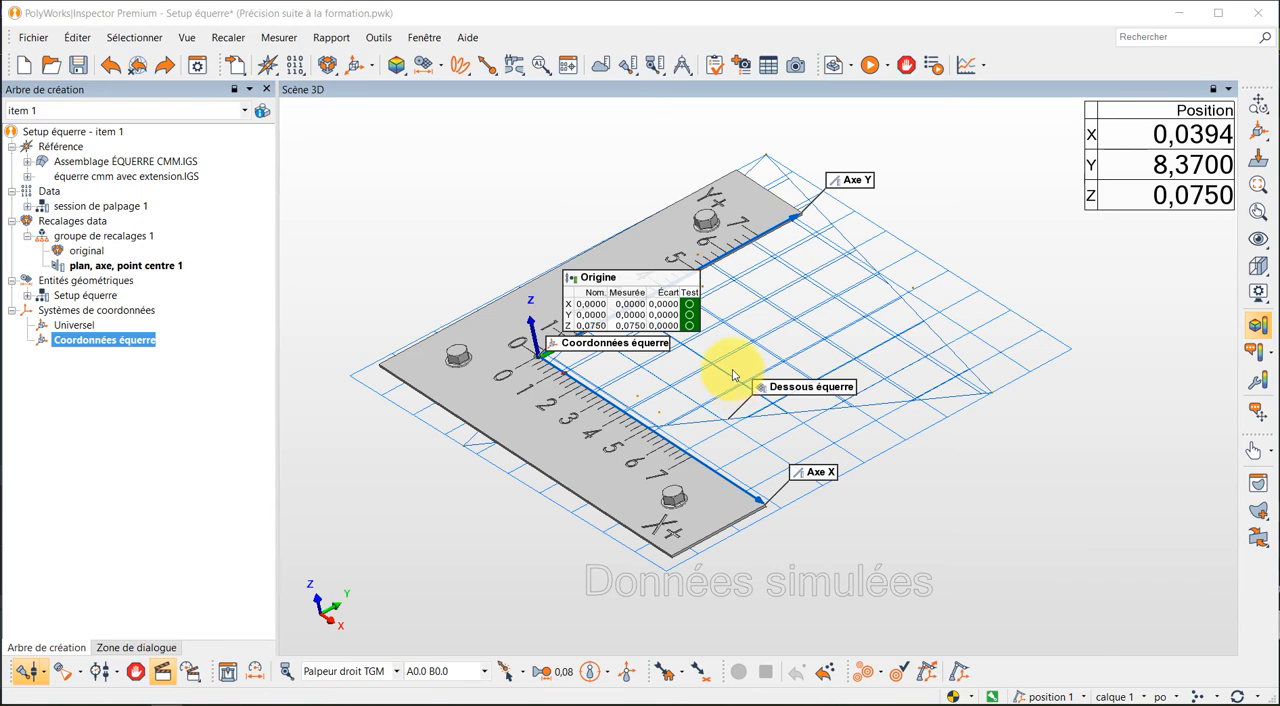
pyautogui.moveTo(632, 297)
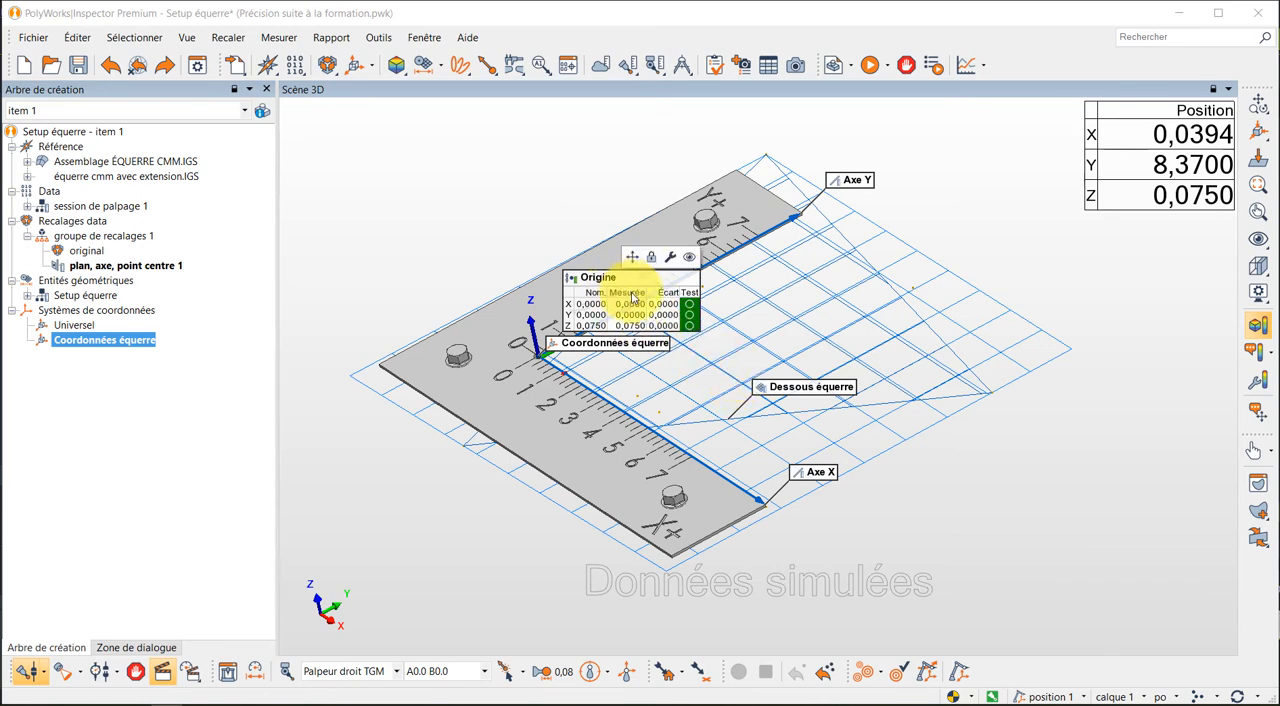
pyautogui.click(1121, 372)
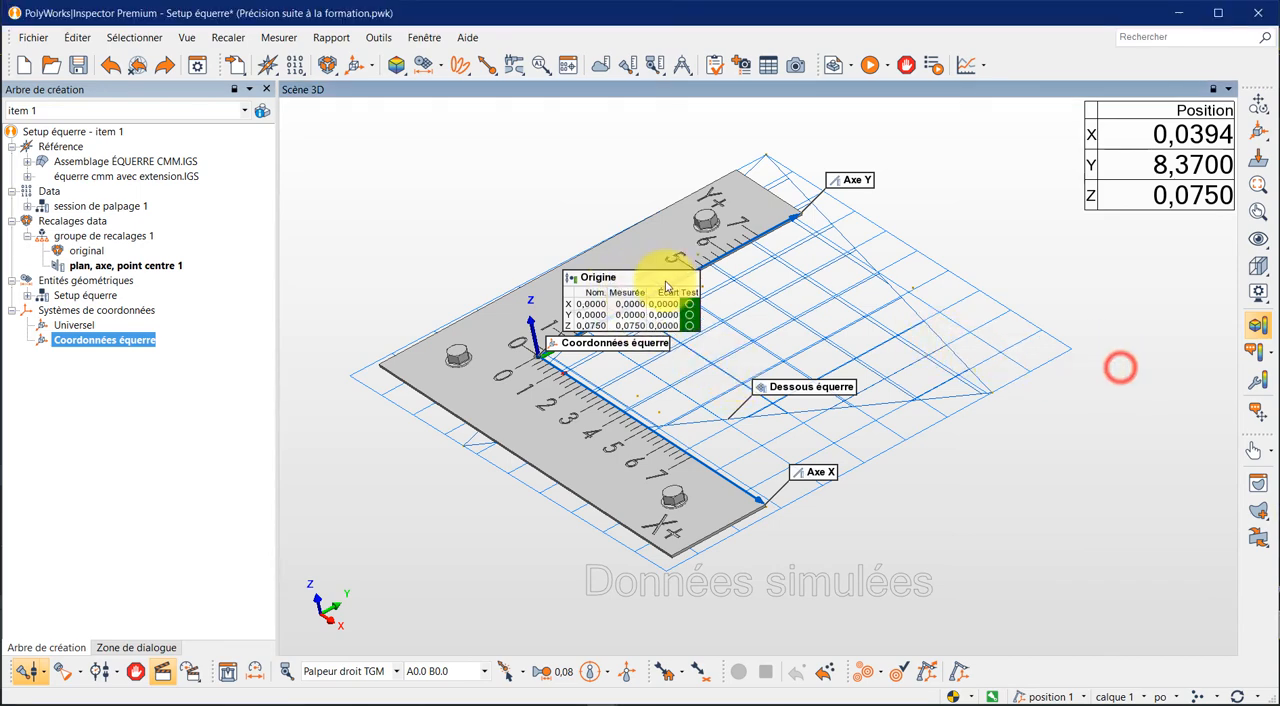
pyautogui.moveTo(672, 284)
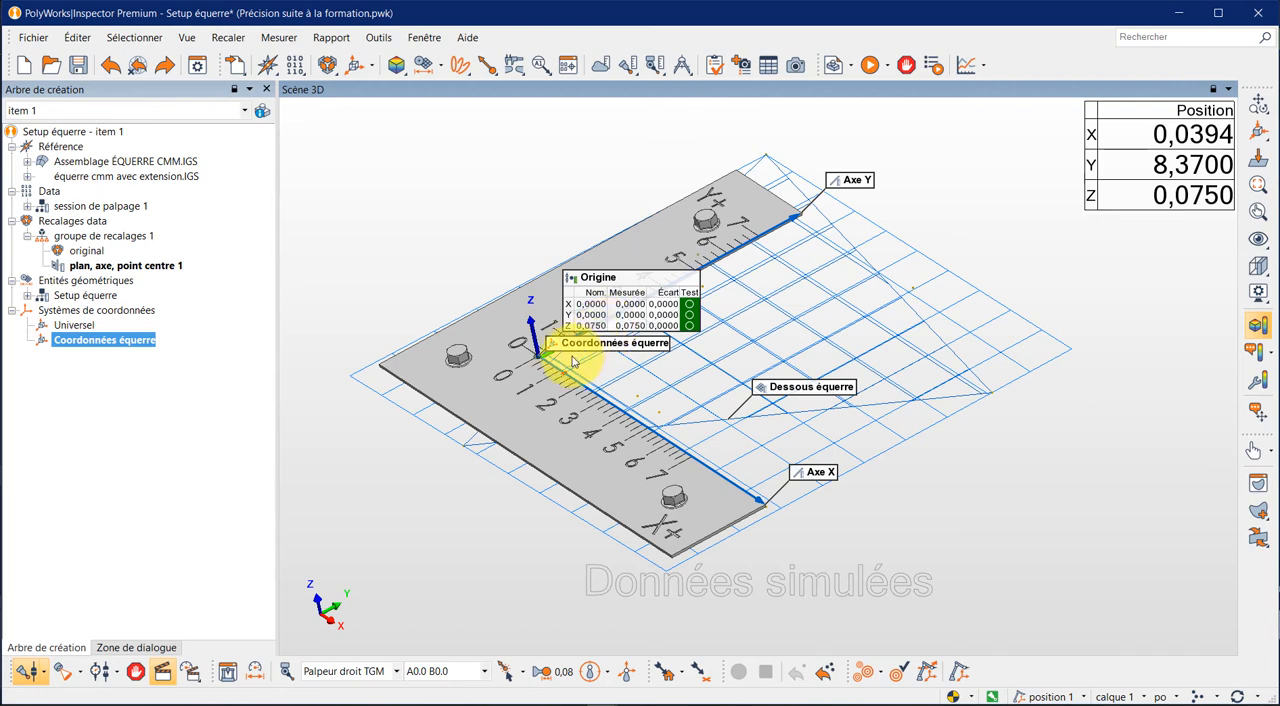
pyautogui.moveTo(648, 347)
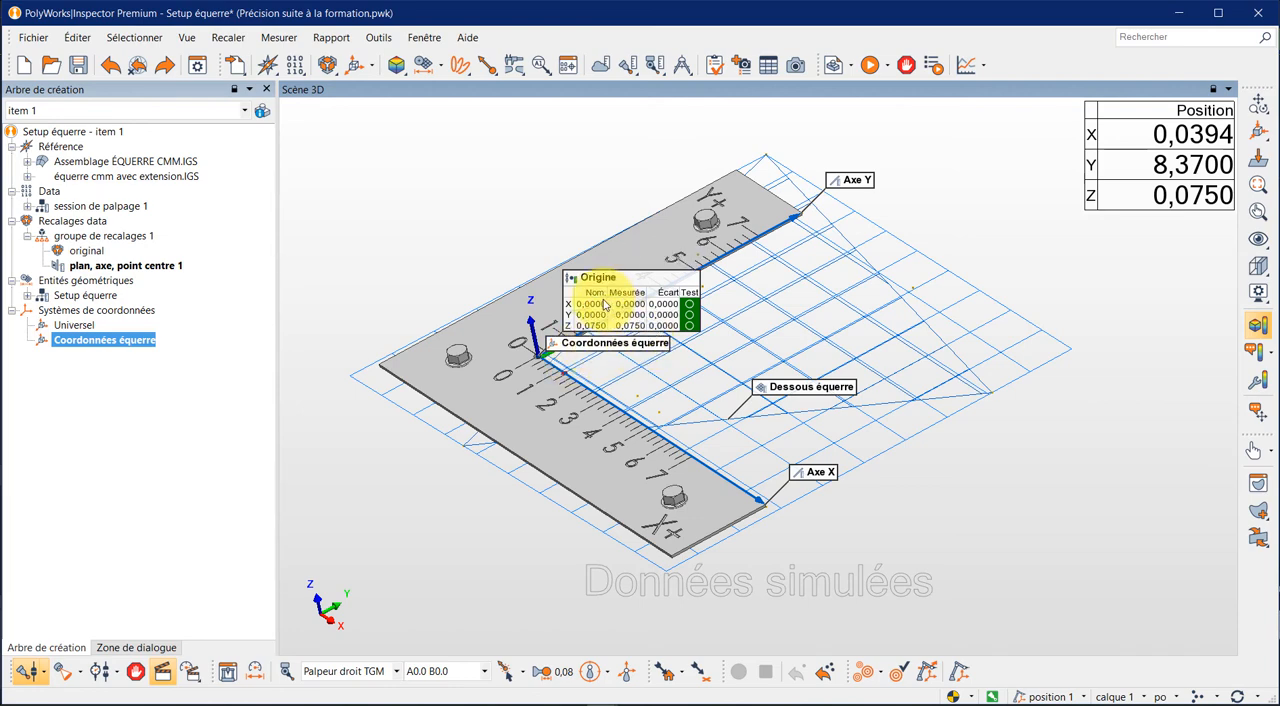
pyautogui.moveTo(608, 306)
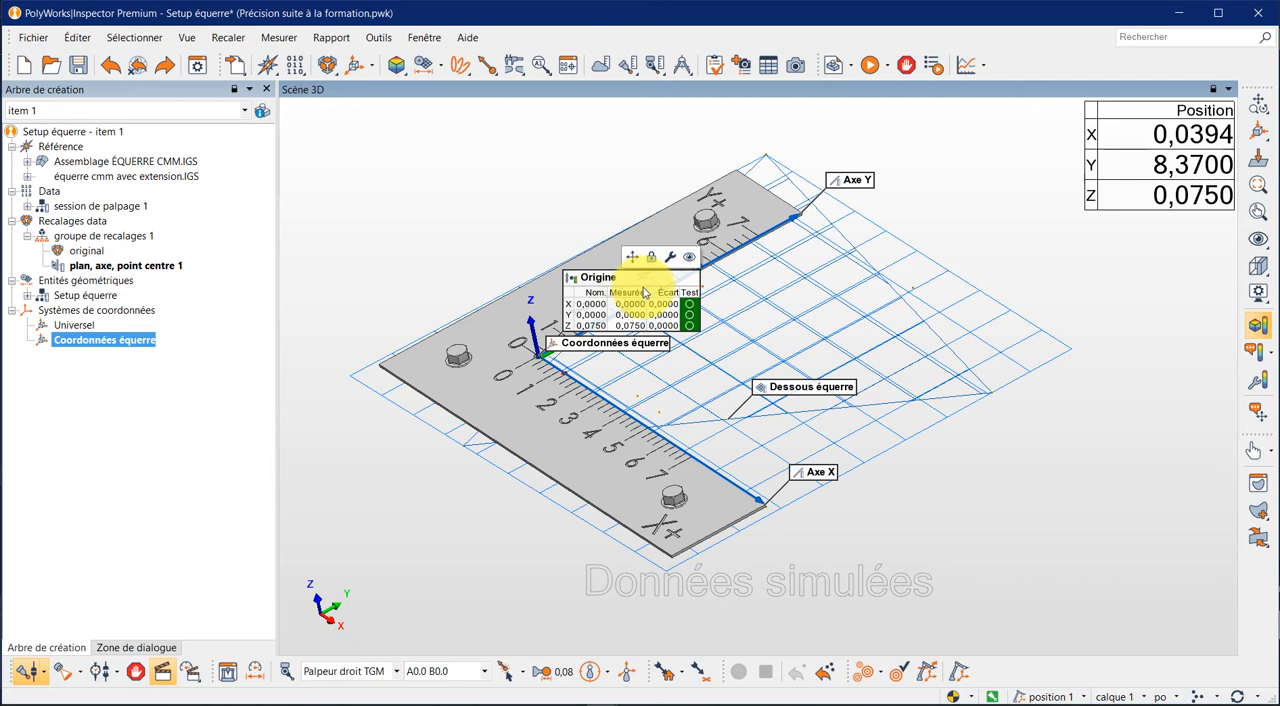
# - Hide the Origine annotation and all remaining annotations in the 3D scene, and leave annotation positioning
pyautogui.click(687, 261)
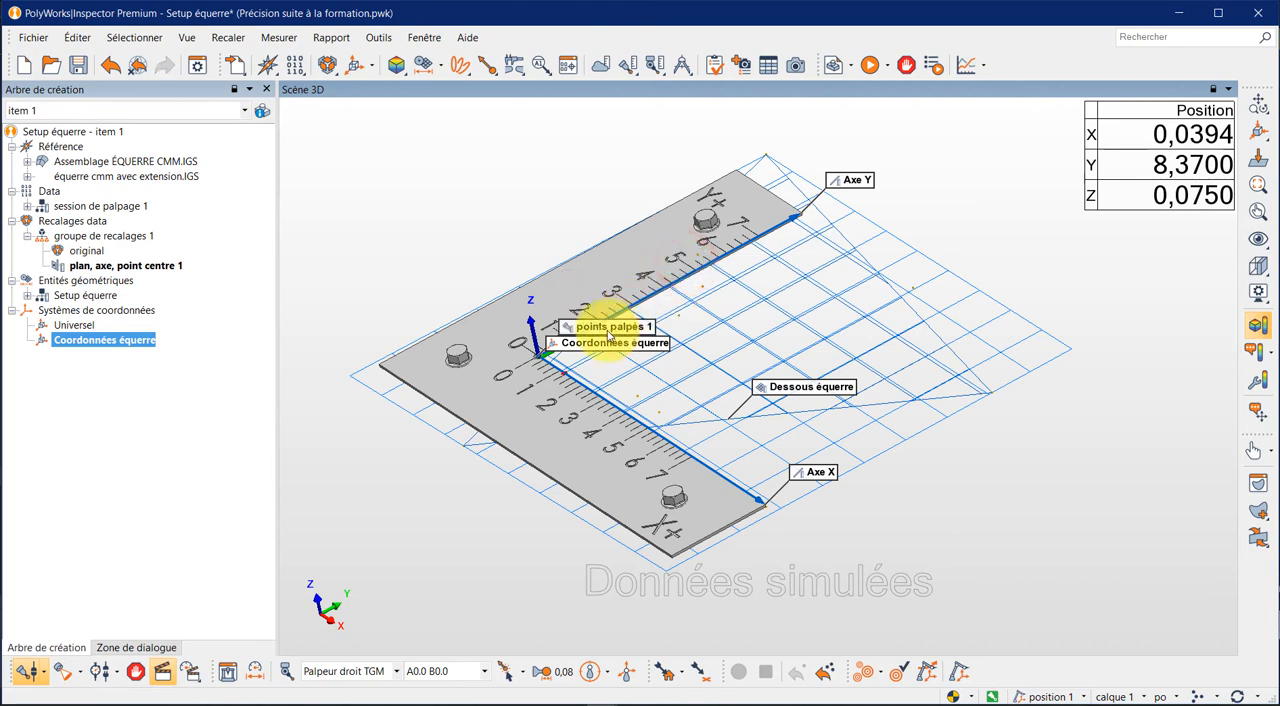
pyautogui.click(1258, 412)
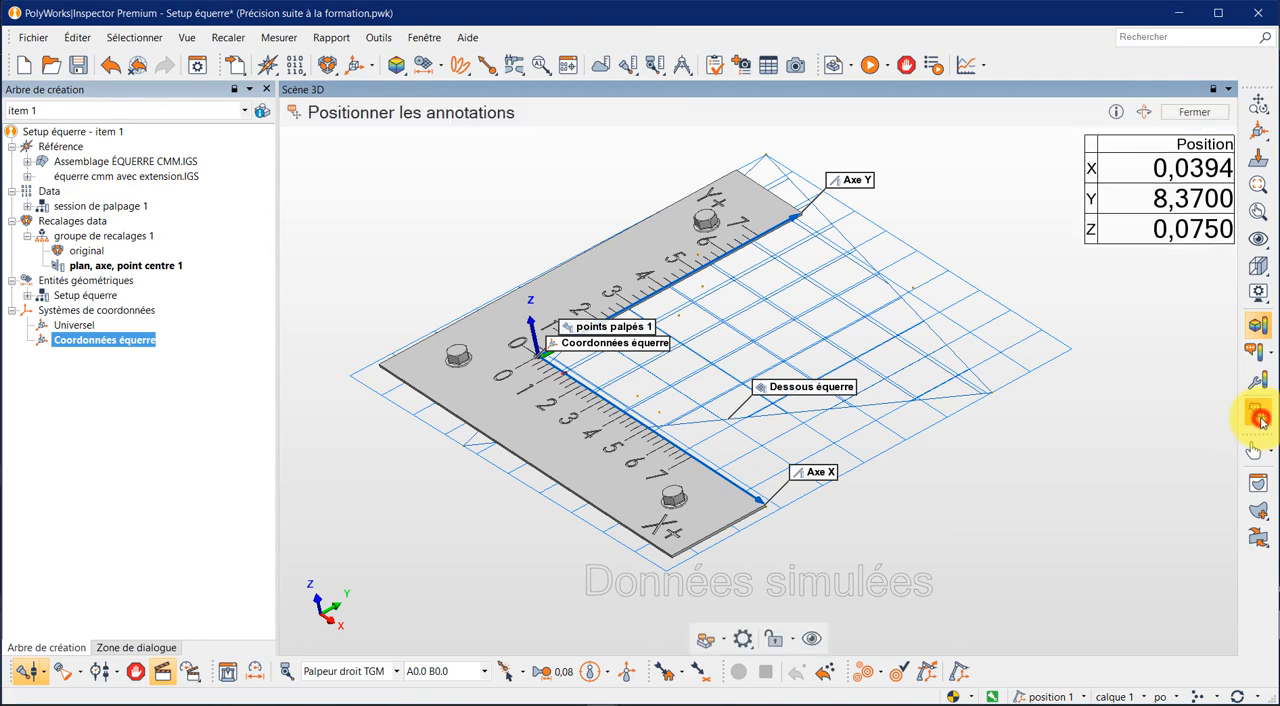
pyautogui.click(811, 639)
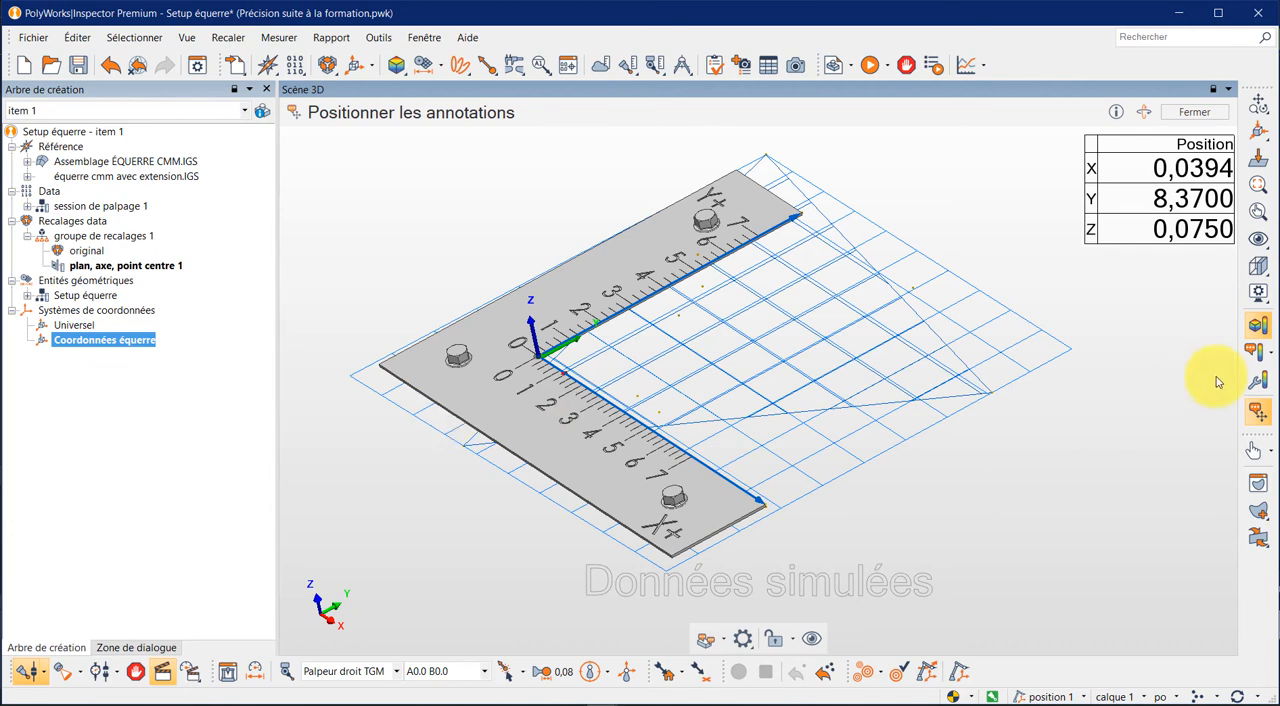
pyautogui.click(1258, 416)
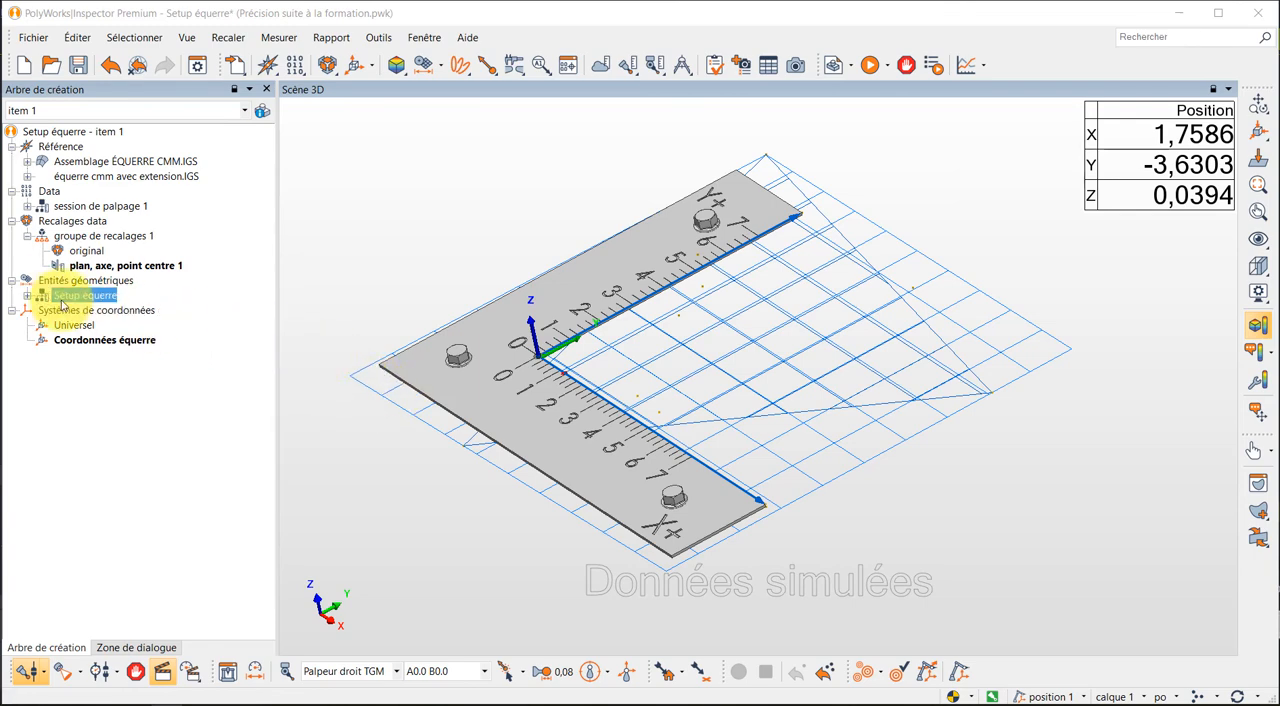
# - Expand the Setup équerre group and select the nominal component of Axe Y
pyautogui.click(27, 296)
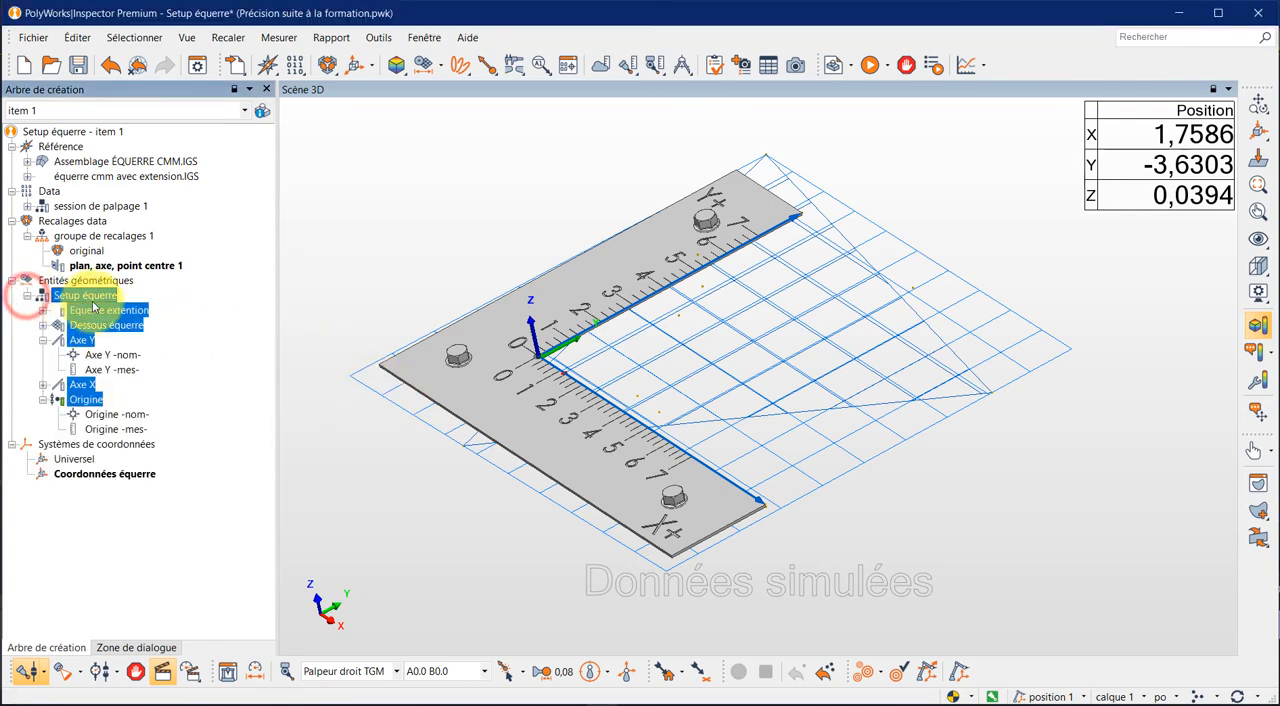
pyautogui.click(137, 353)
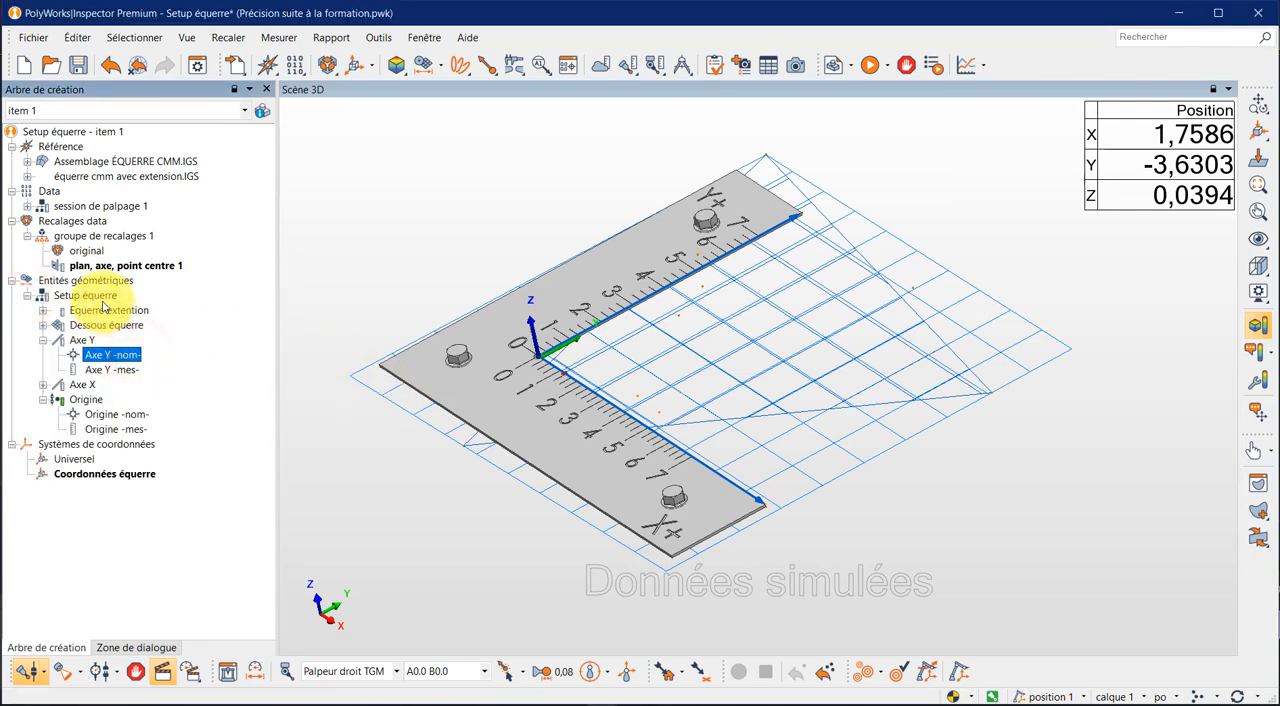
# - Select the Dessous équerre, Axe Y and Axe X features together in the Setup équerre group
pyautogui.click(163, 674)
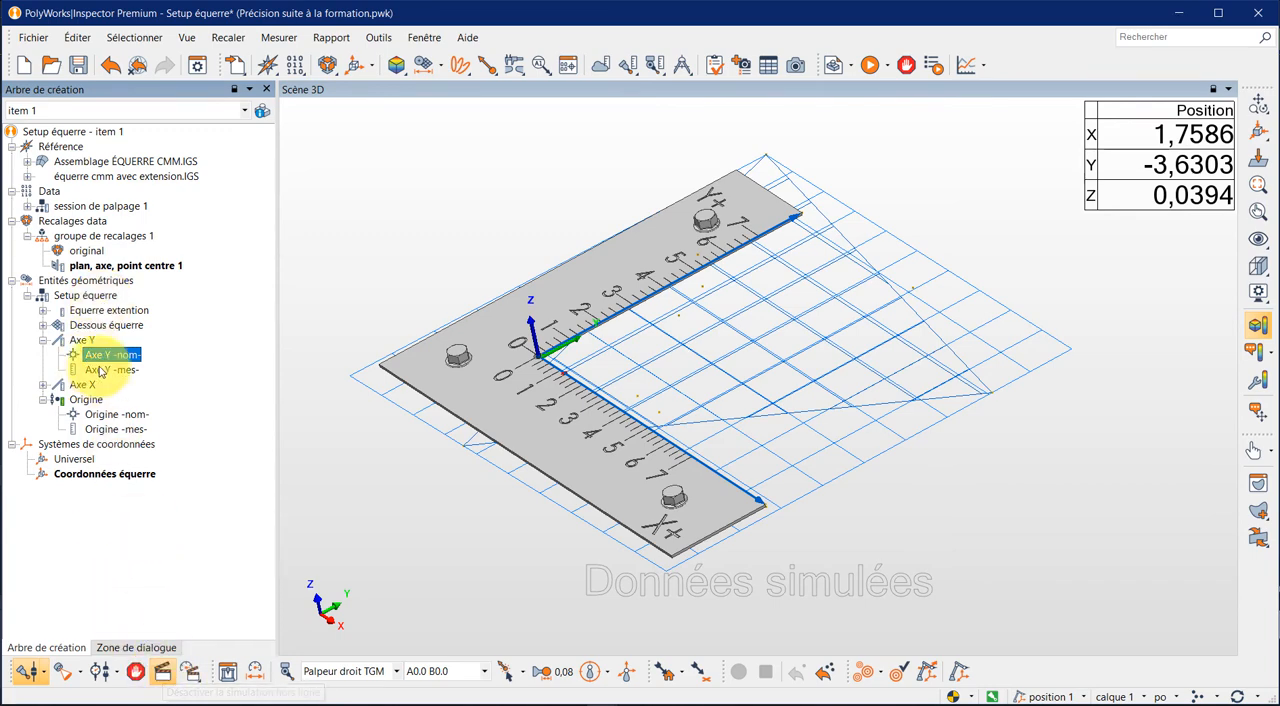
pyautogui.click(108, 327)
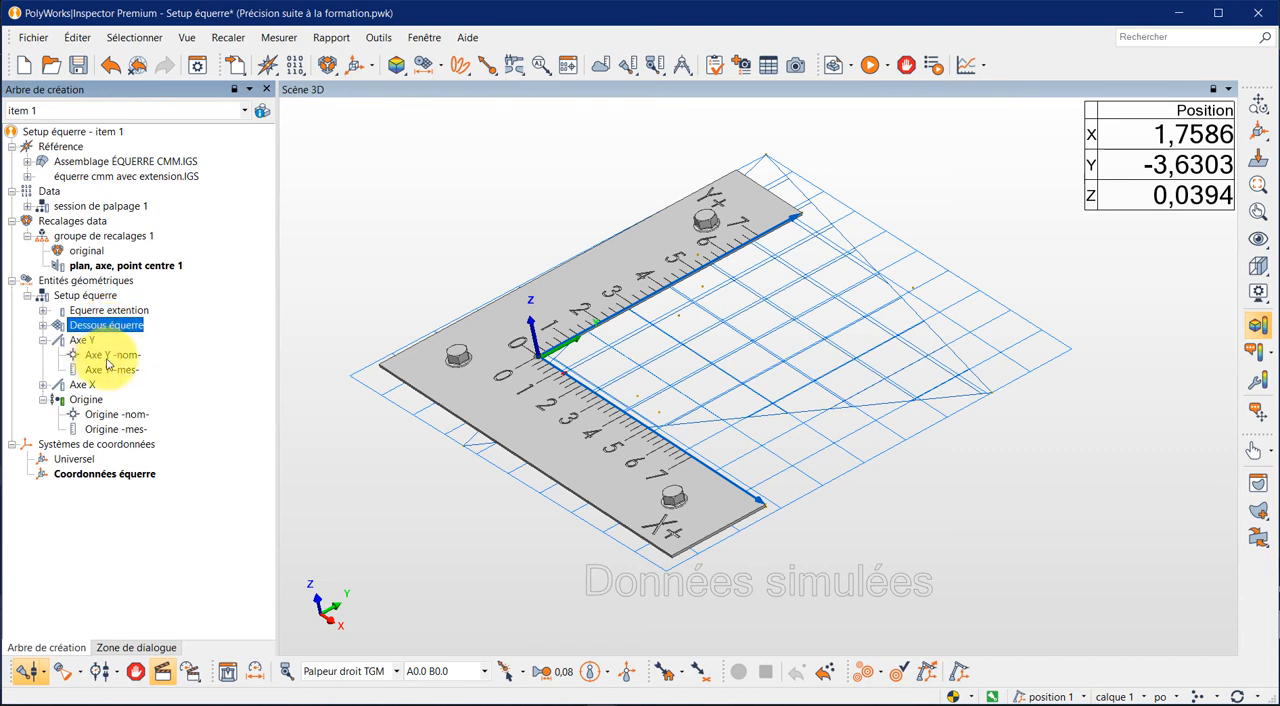
pyautogui.keyDown('ctrl'); pyautogui.click(90, 342); pyautogui.keyUp('ctrl')
pyautogui.keyDown('ctrl'); pyautogui.click(82, 385); pyautogui.keyUp('ctrl')
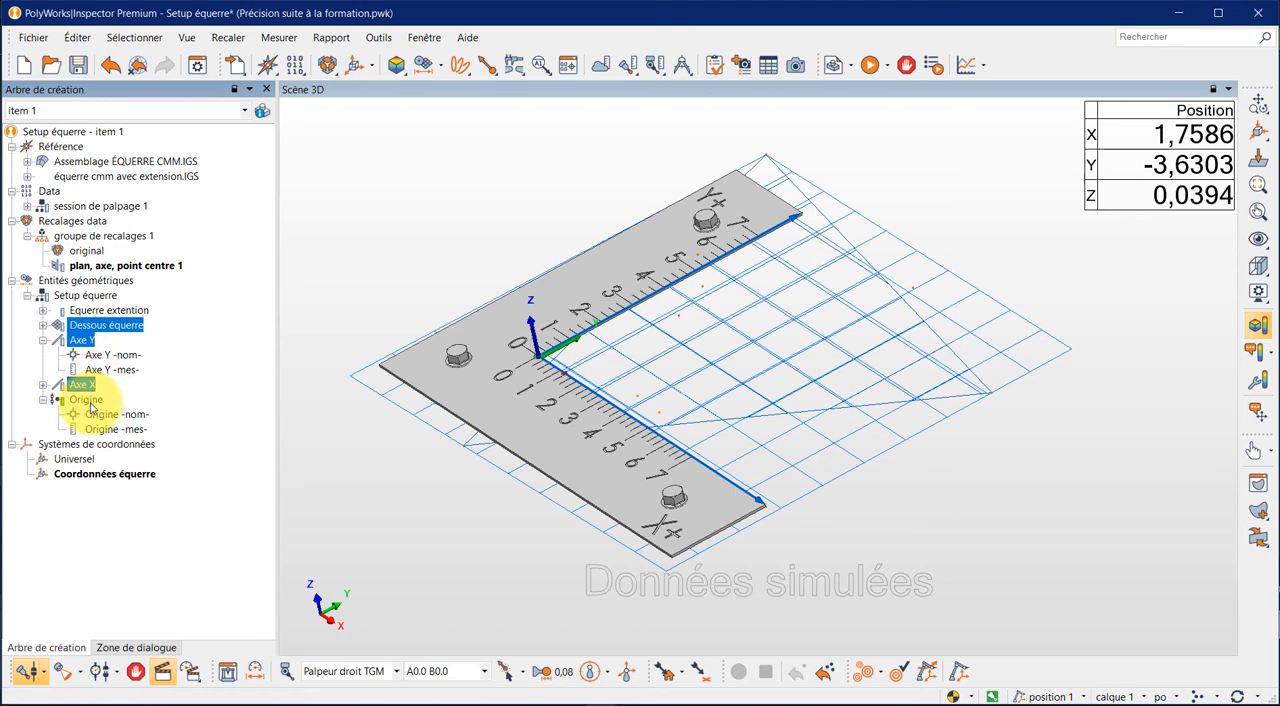
# - Open probing of the measured component for the Dessous équerre plane, and close it without taking any points
pyautogui.click(124, 328)
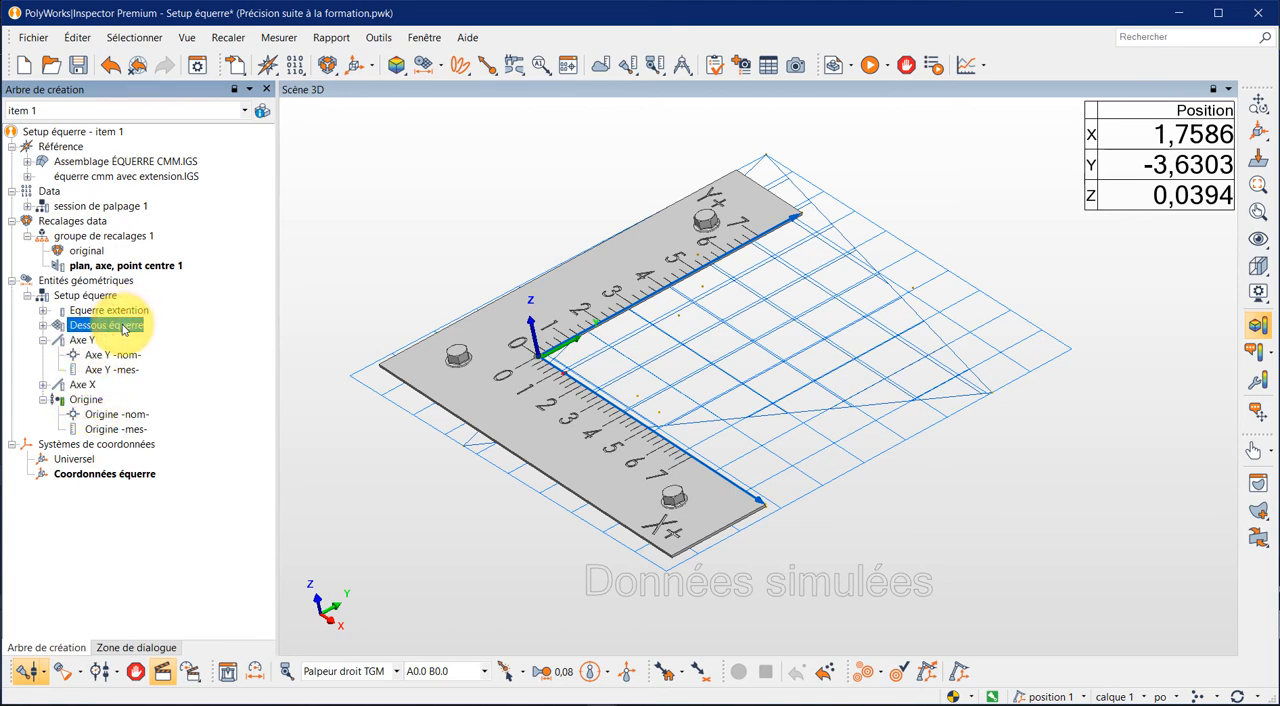
pyautogui.rightClick(124, 330)
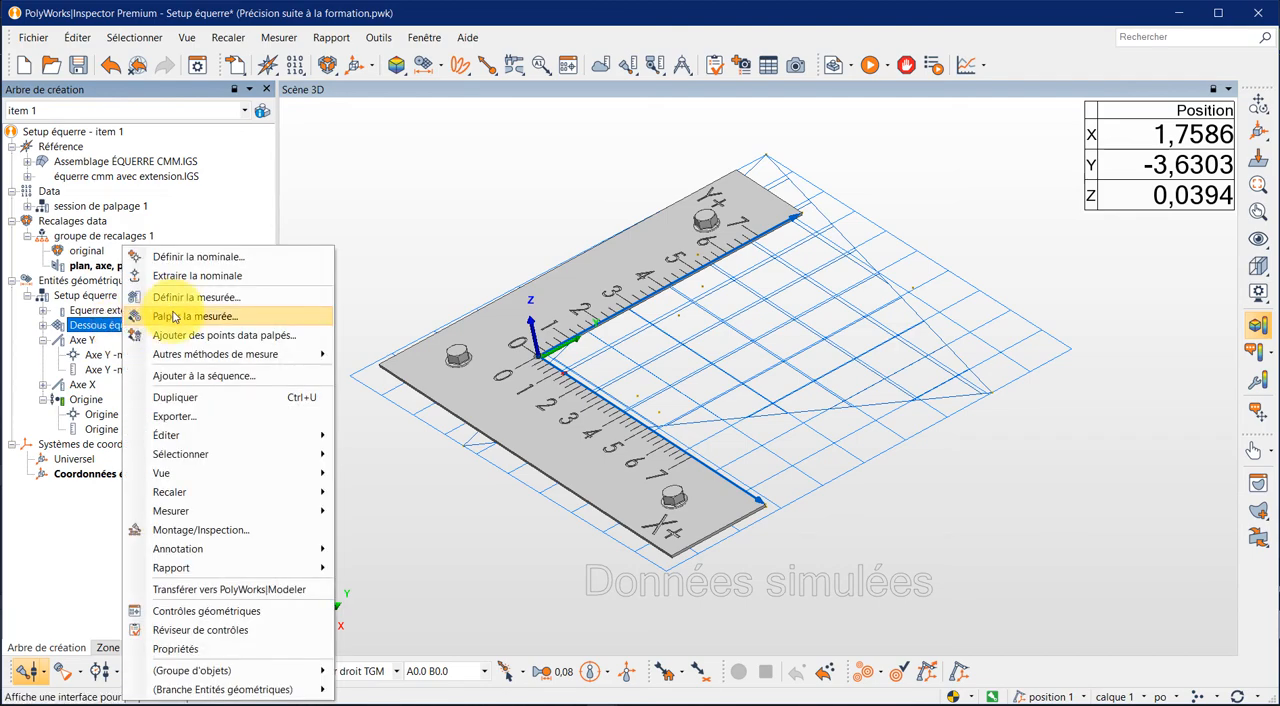
pyautogui.click(173, 320)
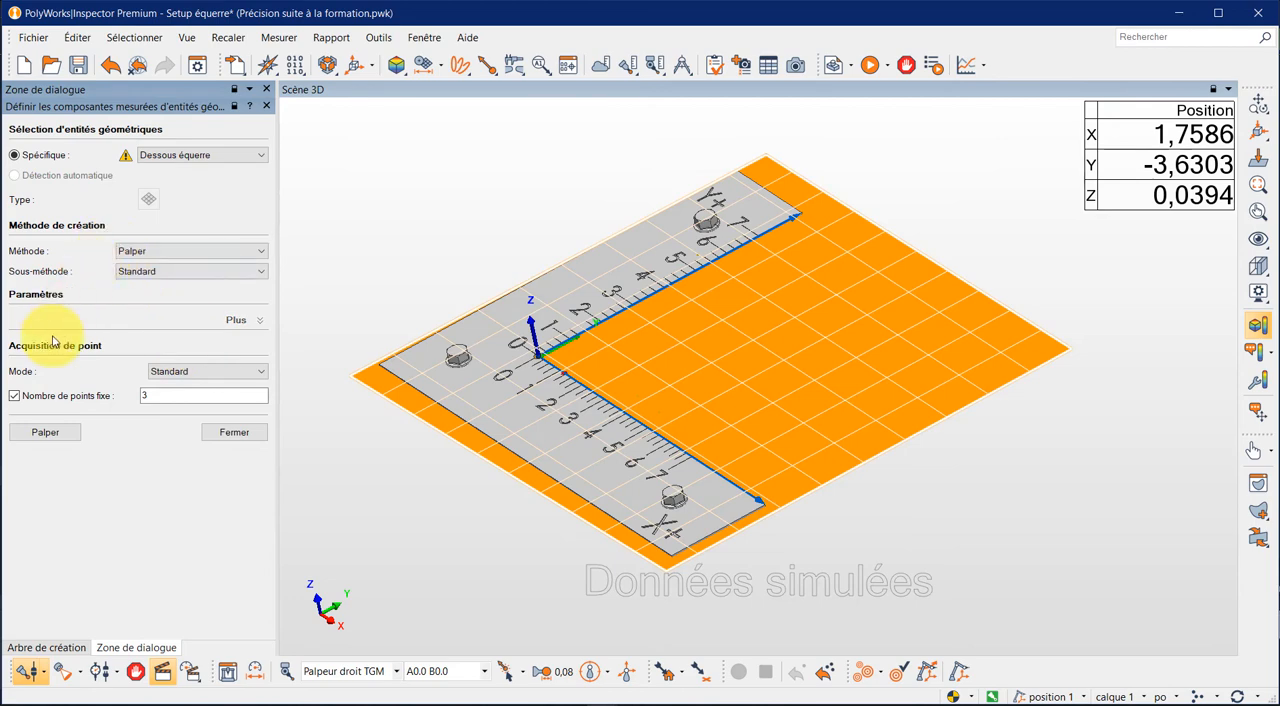
pyautogui.click(47, 432)
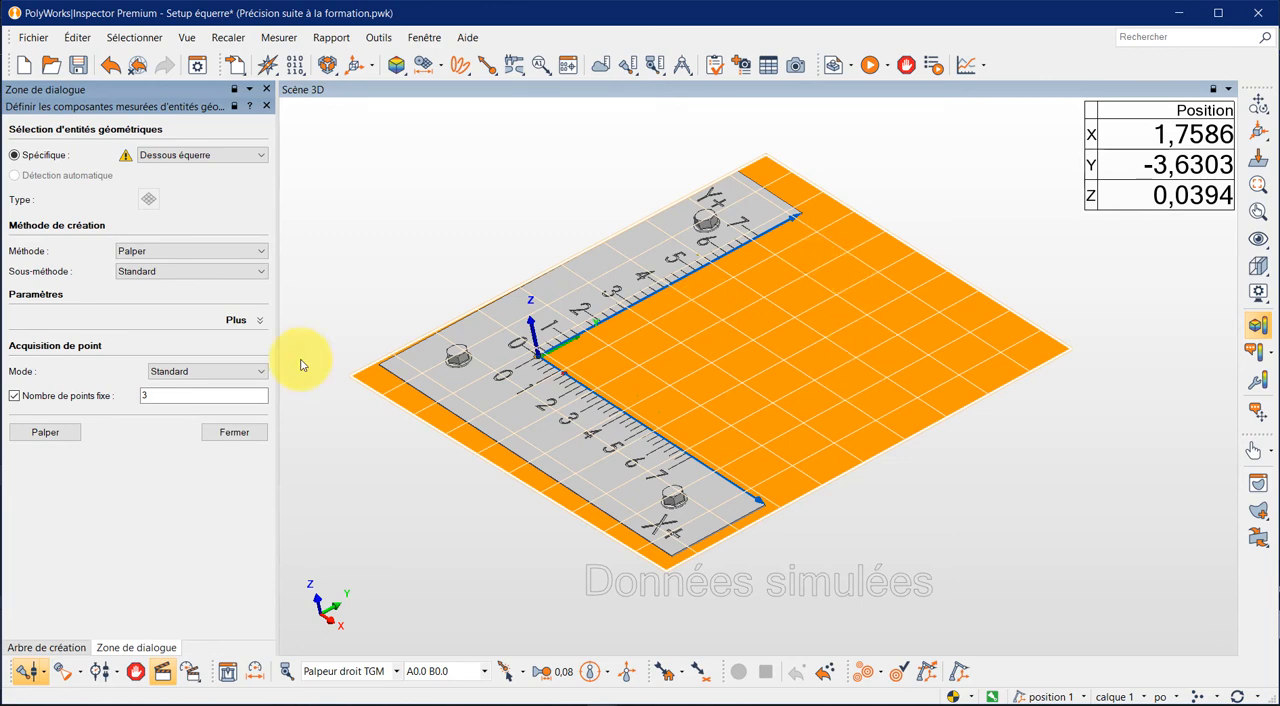
pyautogui.click(40, 433)
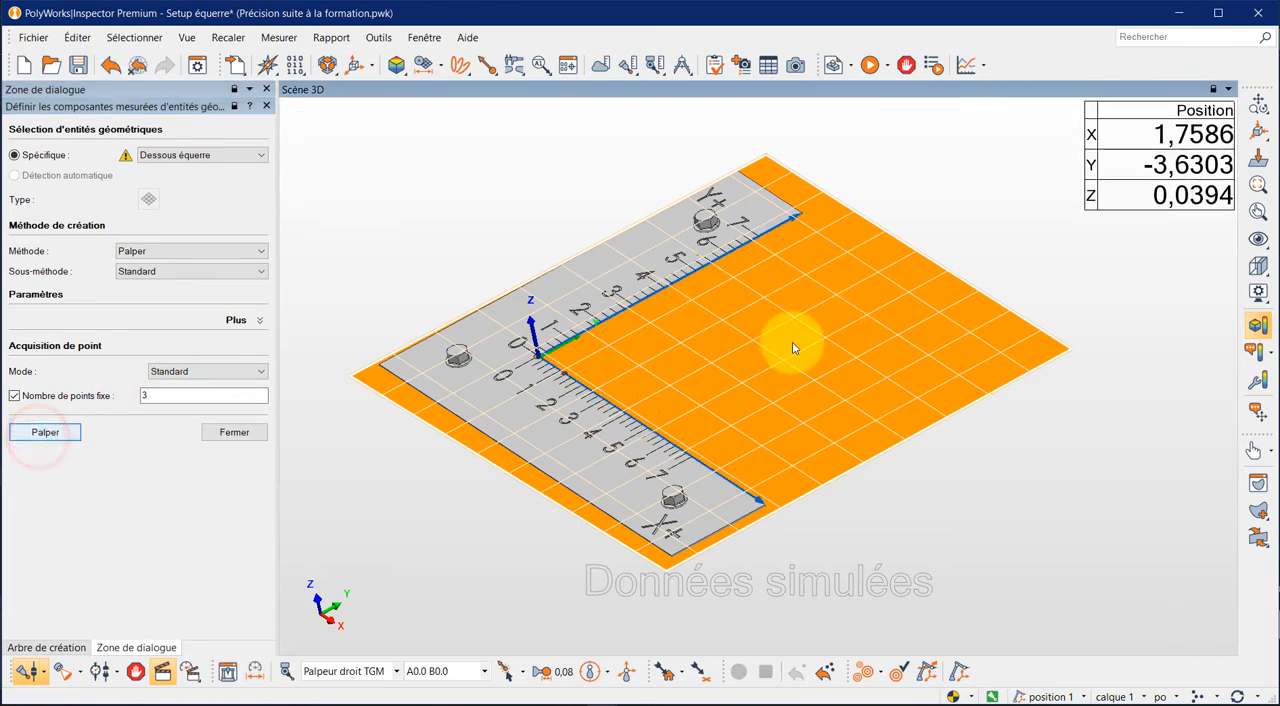
pyautogui.click(259, 433)
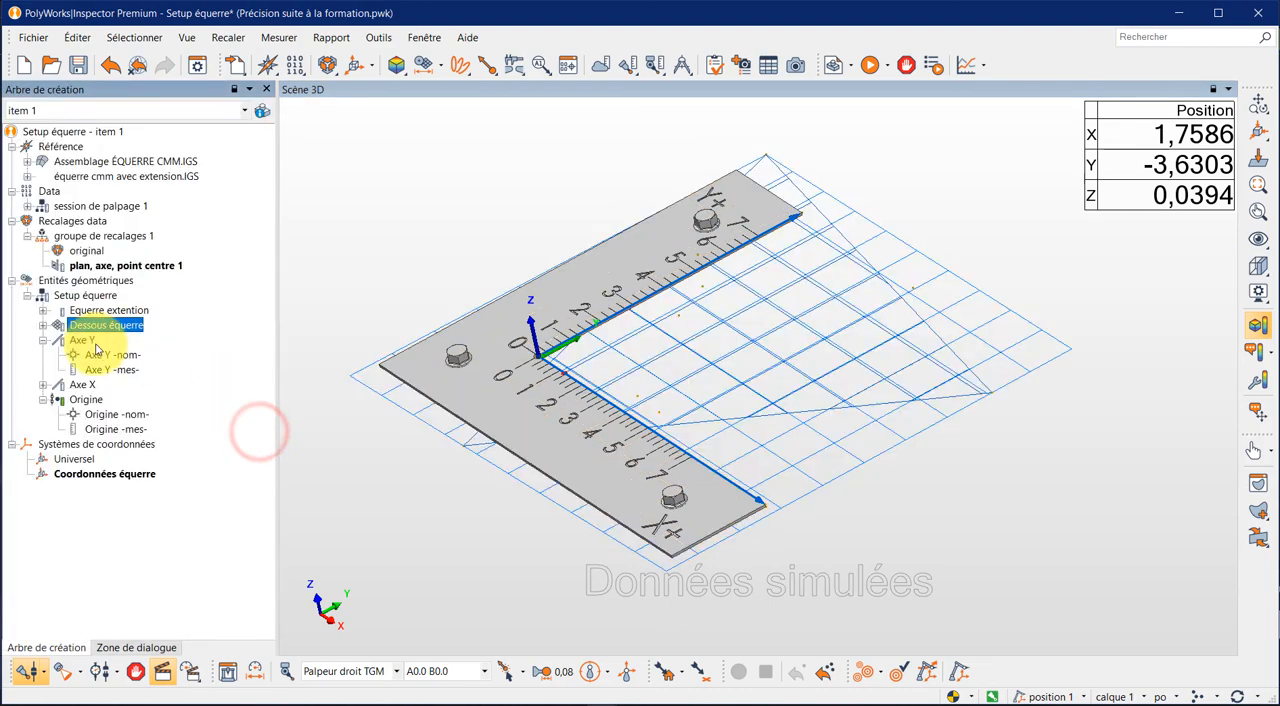
# - Select Axe Y in the Setup équerre group and save the project
pyautogui.click(92, 343)
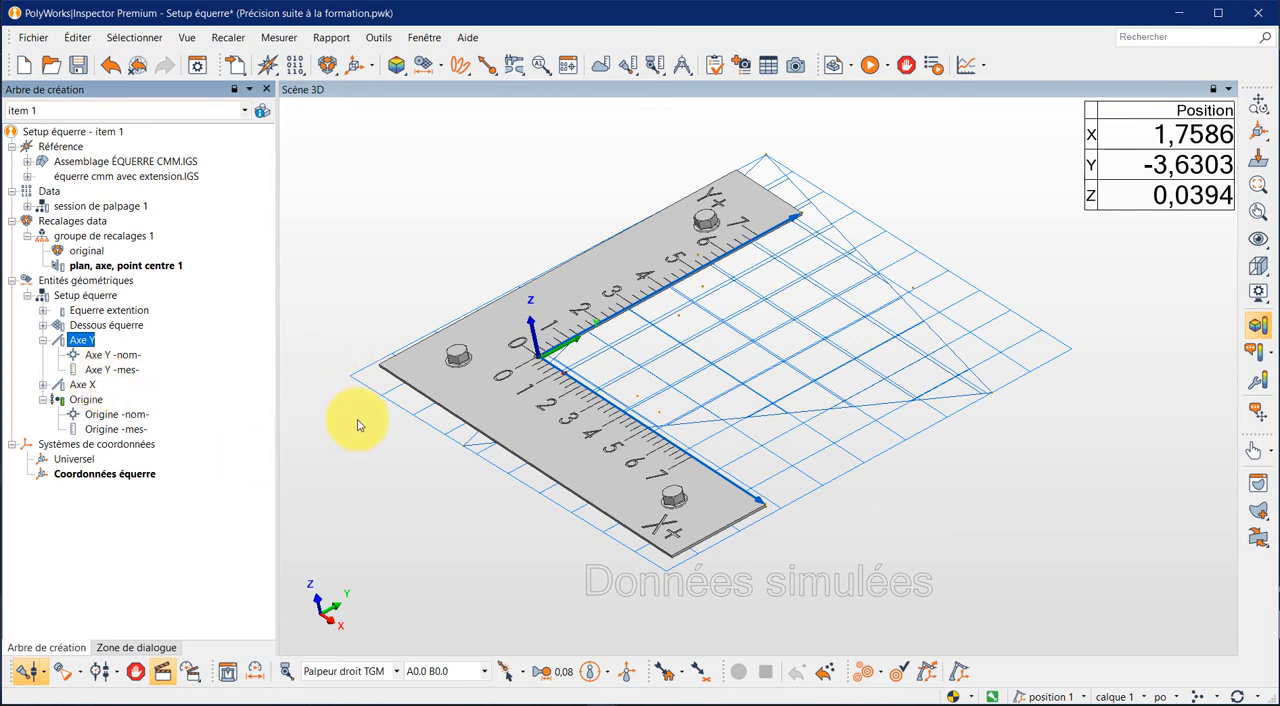
pyautogui.hotkey('ctrl', 's')
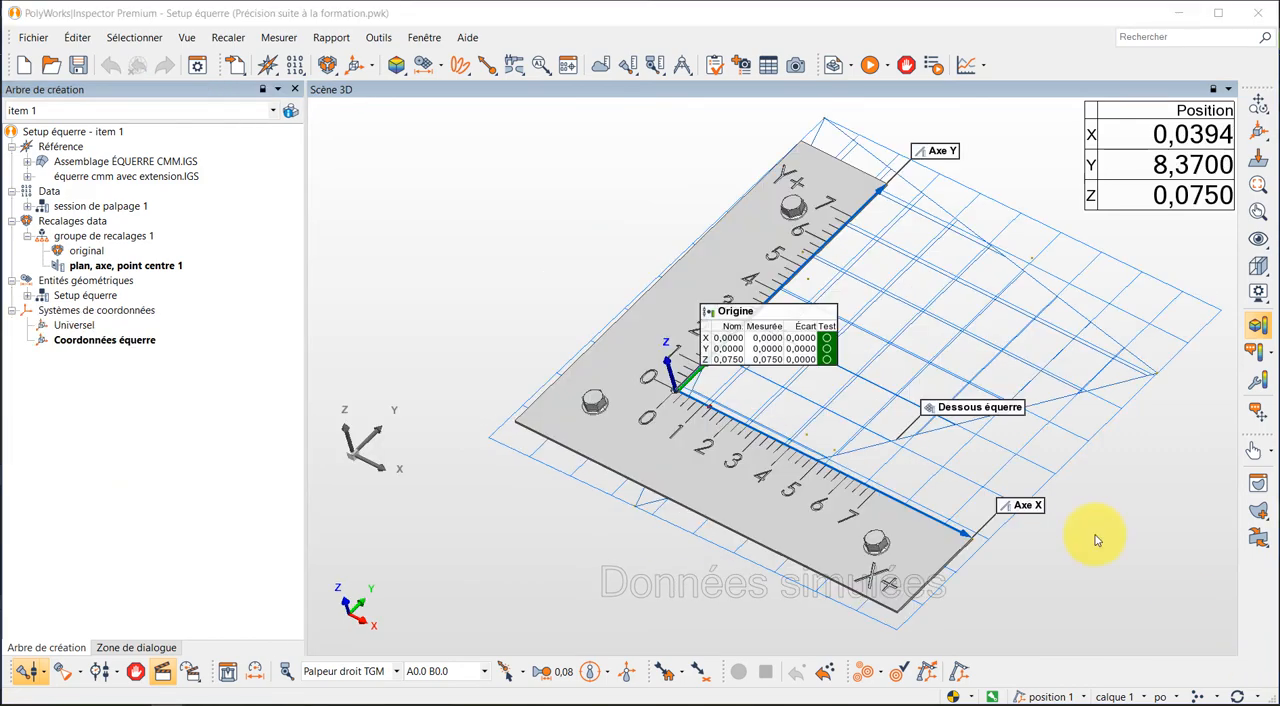
# - Import the CAD model 3D PROG - PROJET F1 (OP2).IGS from the CIMME documents folder
pyautogui.click(236, 65)
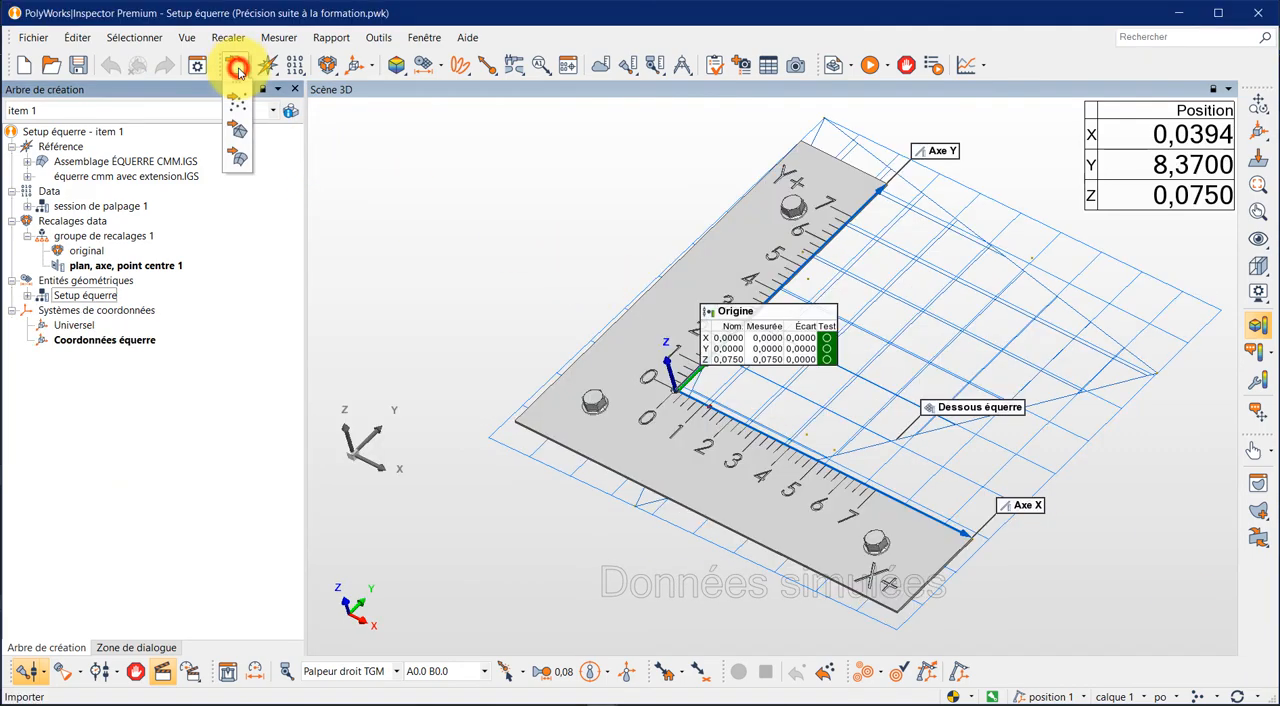
pyautogui.click(245, 159)
pyautogui.scroll(-2, 362, 205)
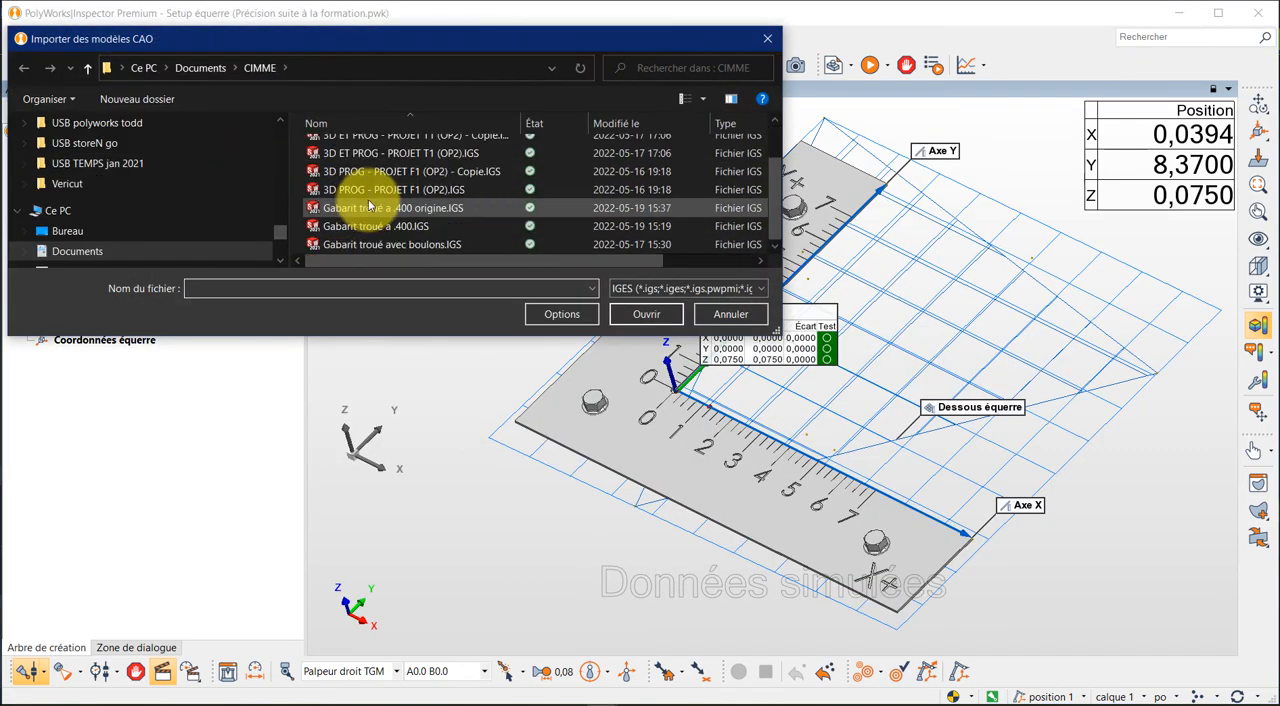
pyautogui.doubleClick(447, 193)
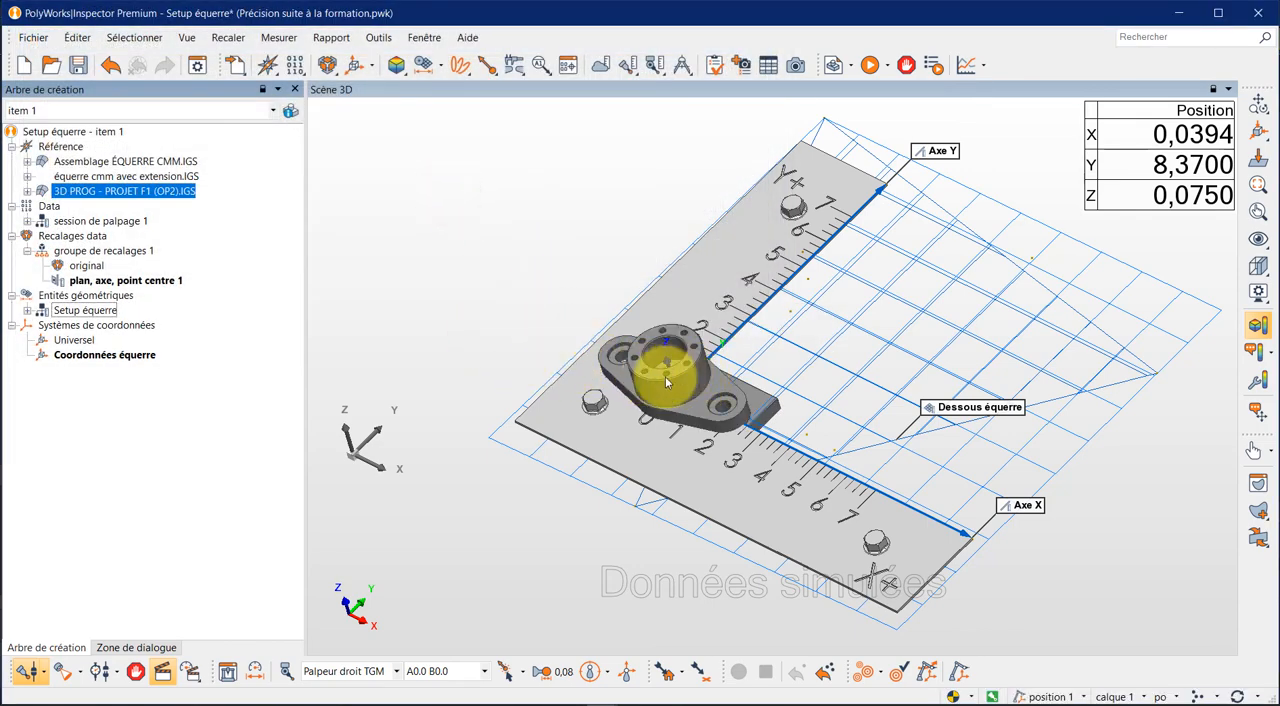
# - Reposition the imported PROJET F1 (OP2) model by manual alignment with a 3D translation of X 2.485, Y 1.1875 and Z 0.4
pyautogui.moveTo(612, 410); pyautogui.dragTo(608, 366)
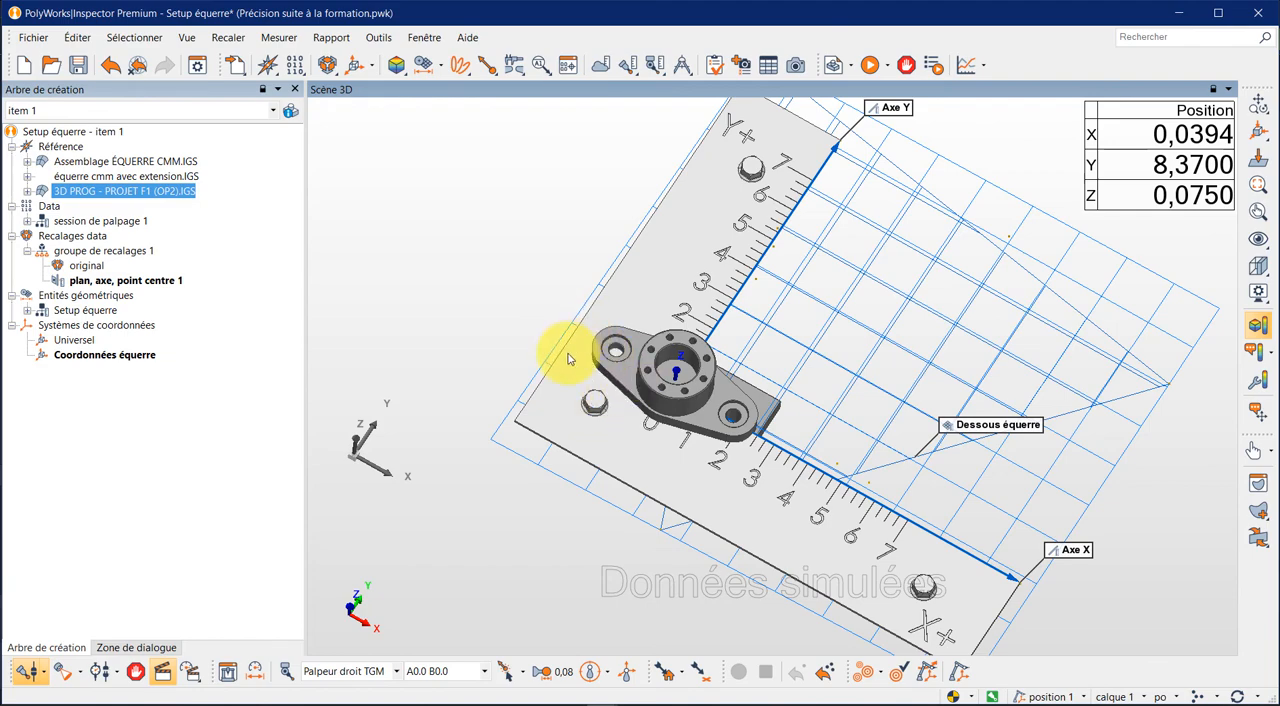
pyautogui.moveTo(609, 363)
pyautogui.mouseDown()
pyautogui.moveTo(627, 370)
pyautogui.moveTo(614, 349)
pyautogui.mouseUp()
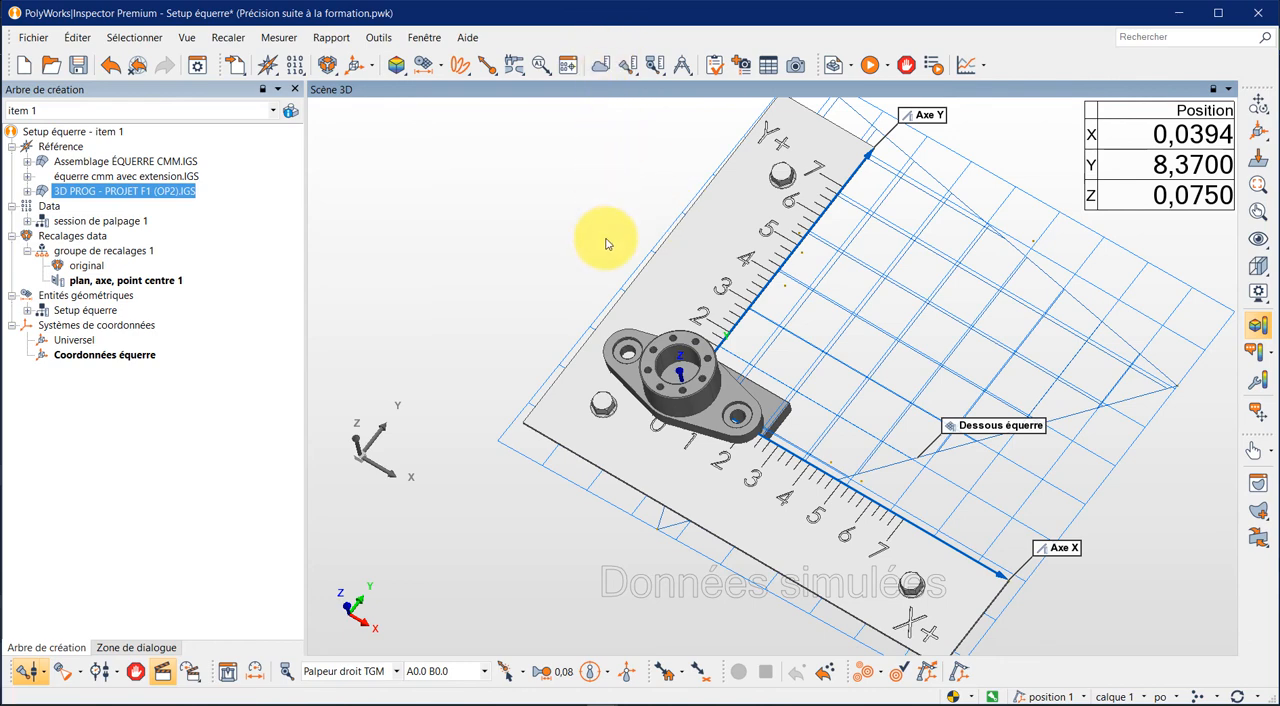
pyautogui.rightClick(734, 396)
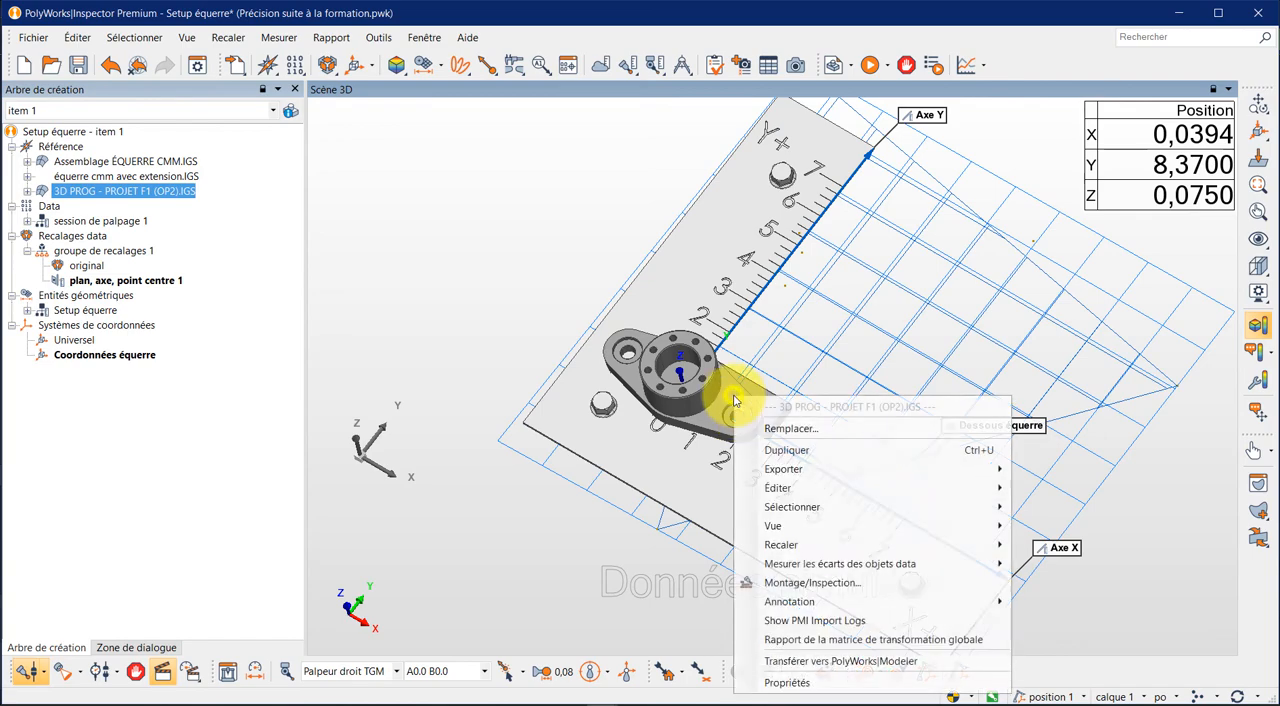
pyautogui.moveTo(787, 553)
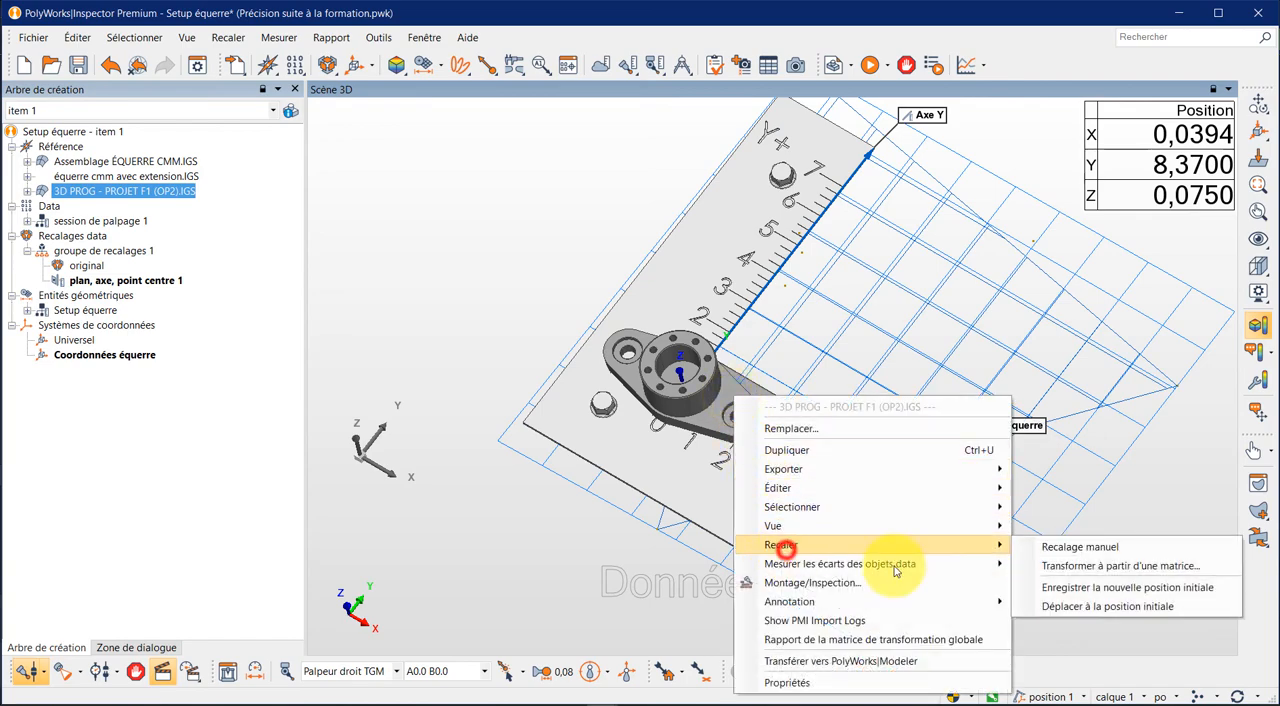
pyautogui.click(1102, 547)
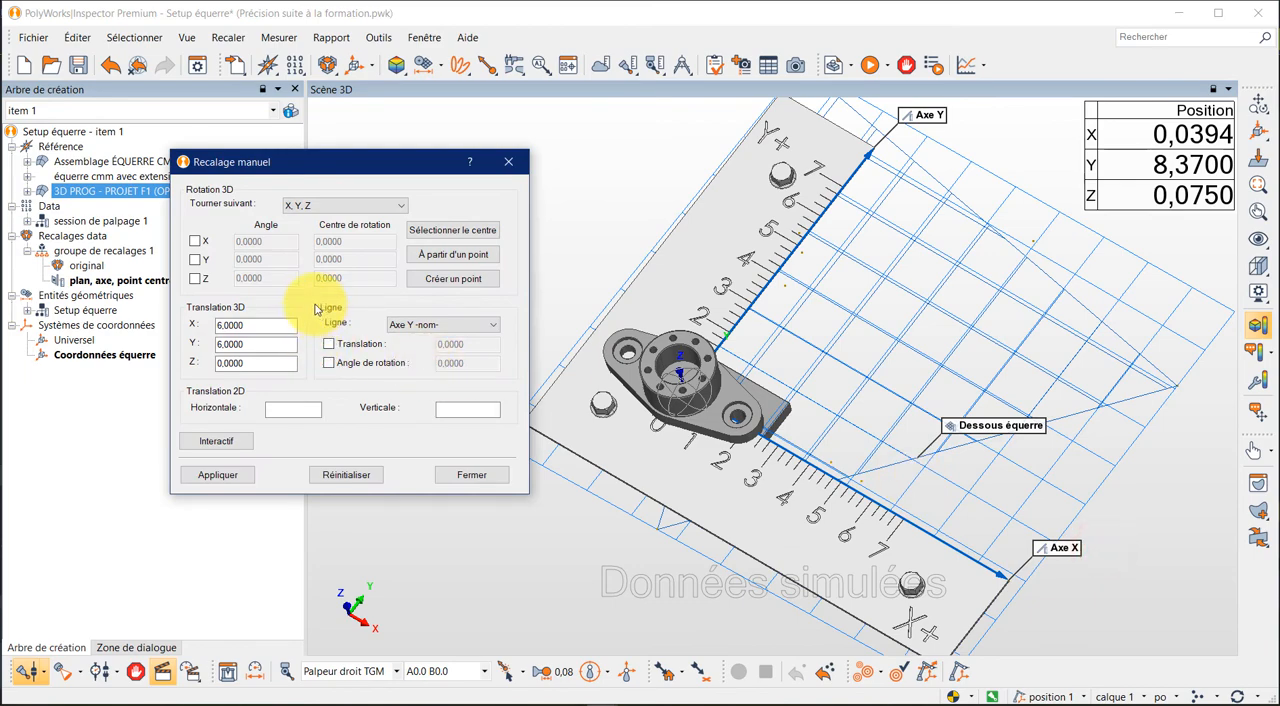
pyautogui.click(279, 324)
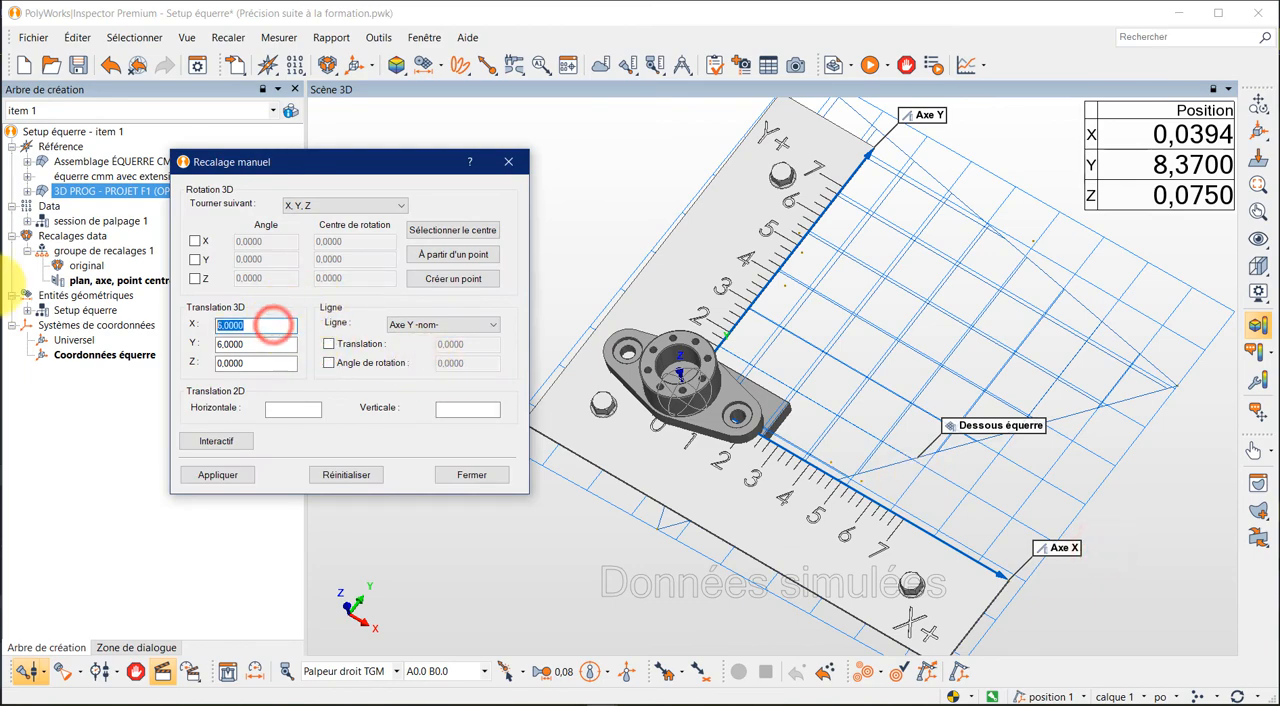
pyautogui.write('2.485')
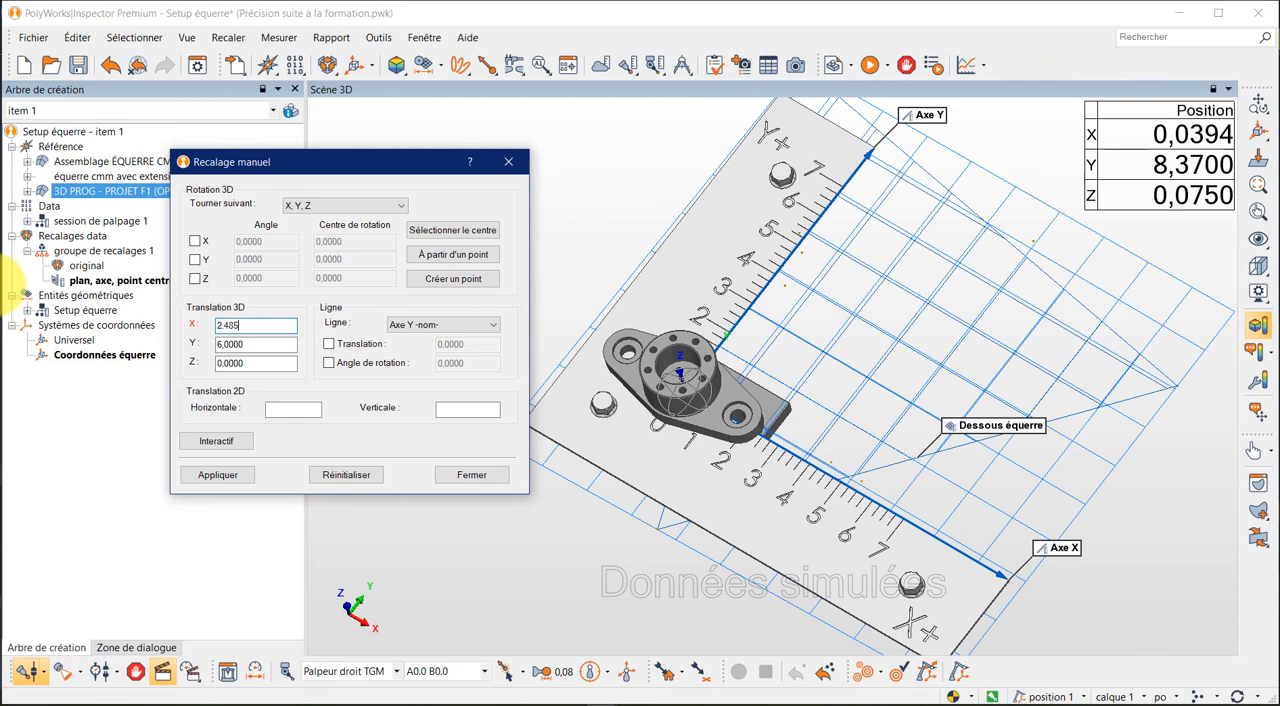
pyautogui.click(258, 344)
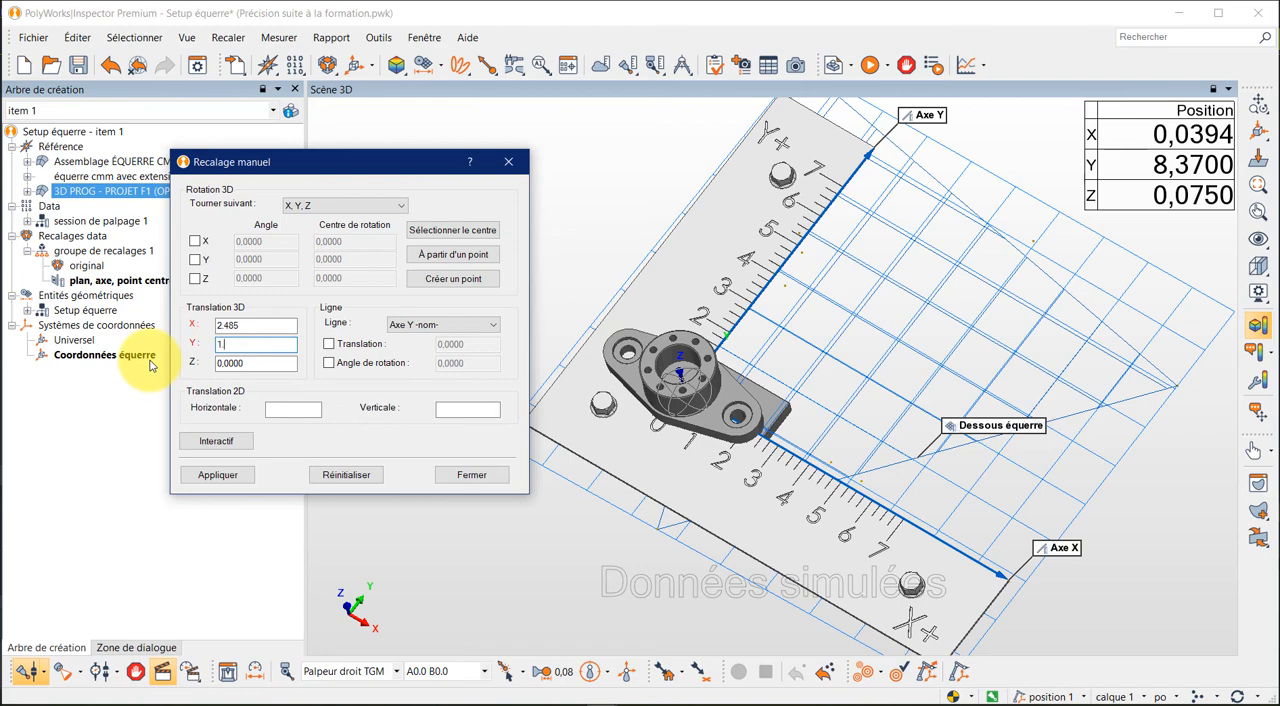
pyautogui.click(257, 363)
pyautogui.write('4')
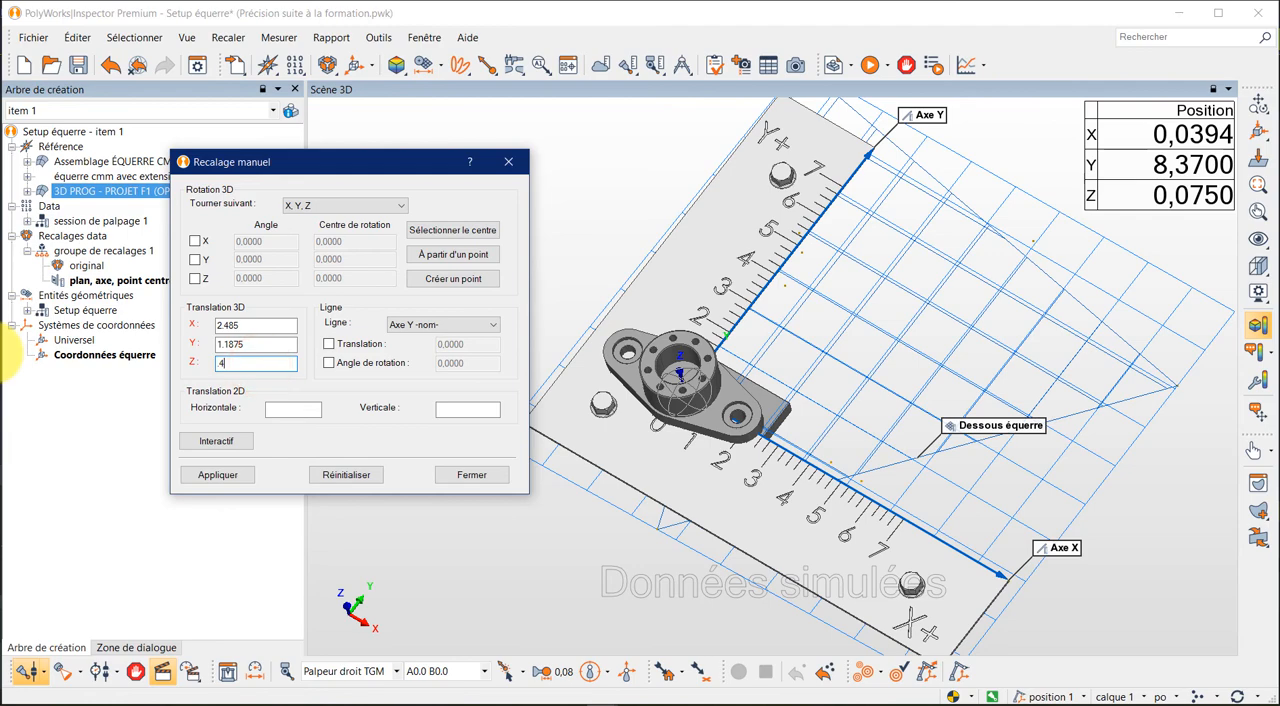
pyautogui.click(218, 475)
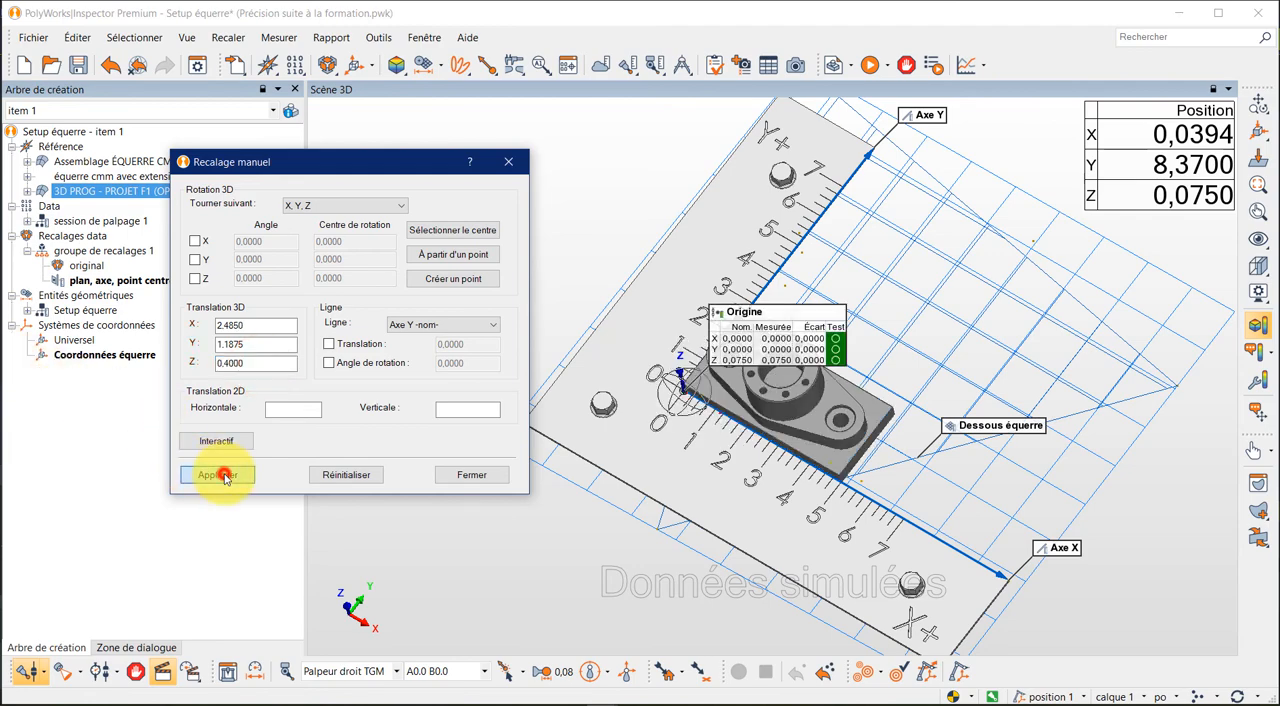
pyautogui.click(477, 479)
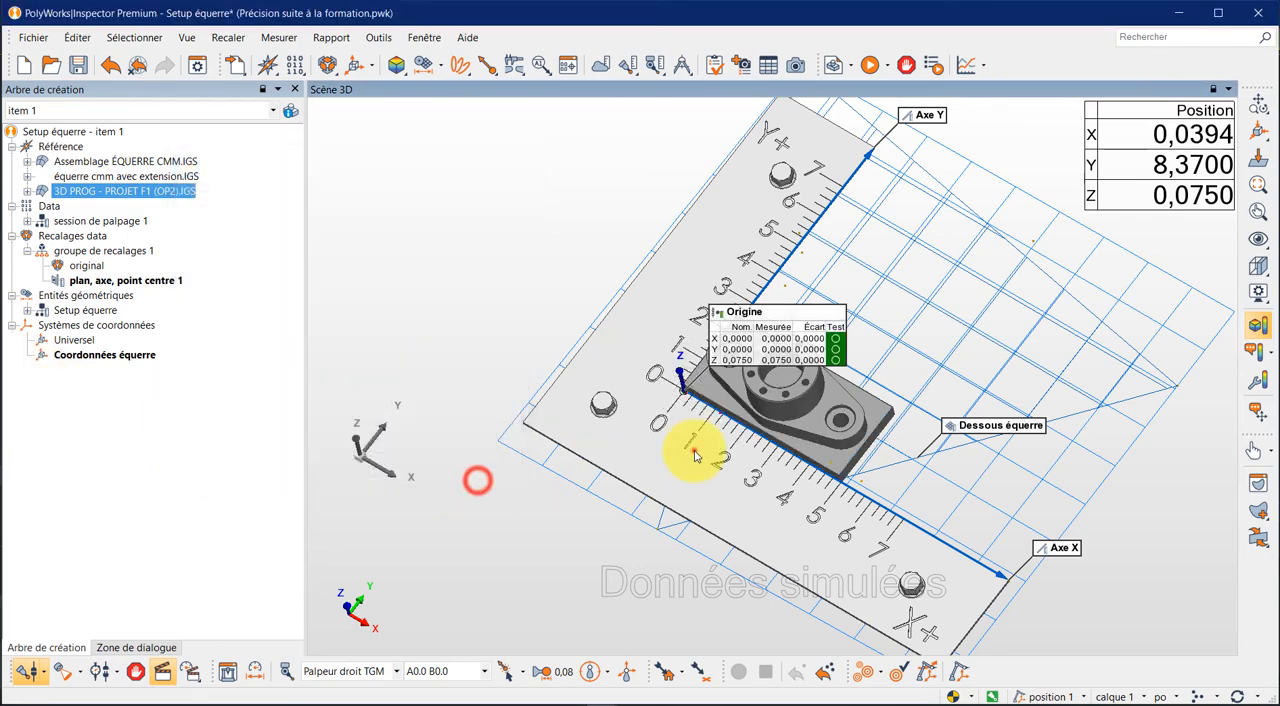
# - Activate the Universel coordinate system to compare the Origine coordinates, and reactivate Coordonnées équerre
pyautogui.moveTo(693, 452); pyautogui.dragTo(730, 452)
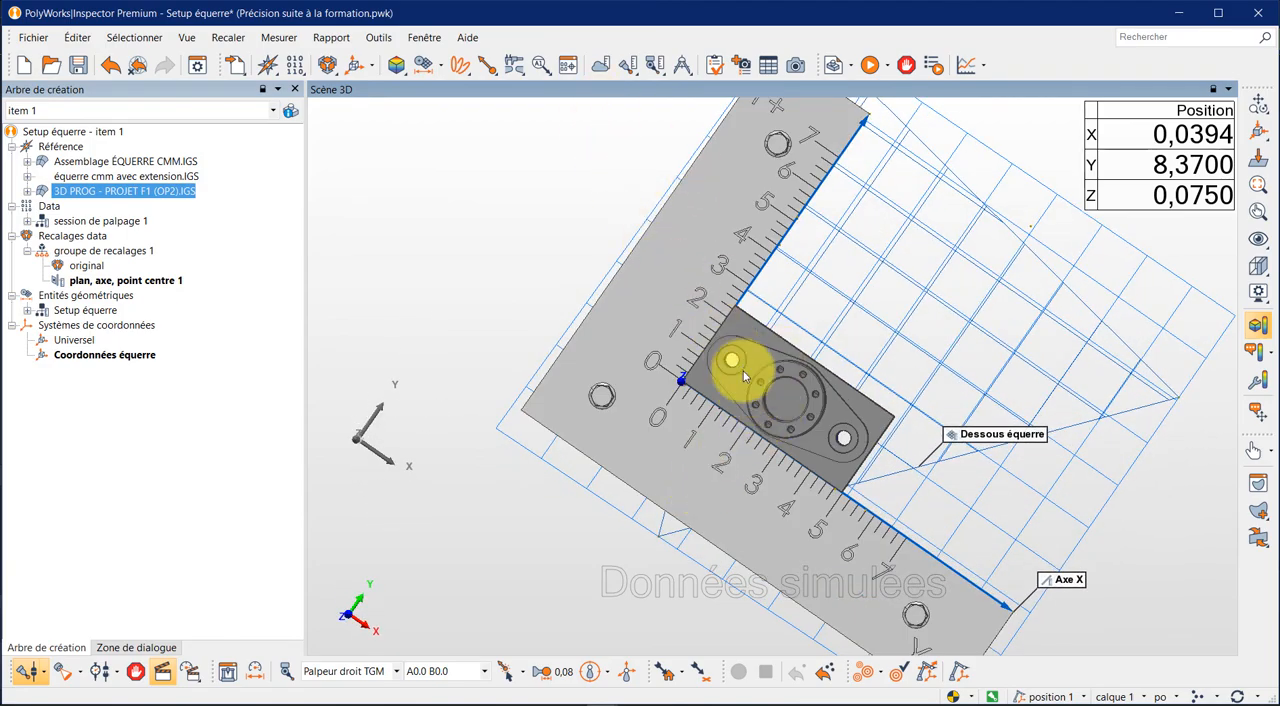
pyautogui.moveTo(744, 375); pyautogui.dragTo(759, 334)
pyautogui.scroll(8, 783, 408)
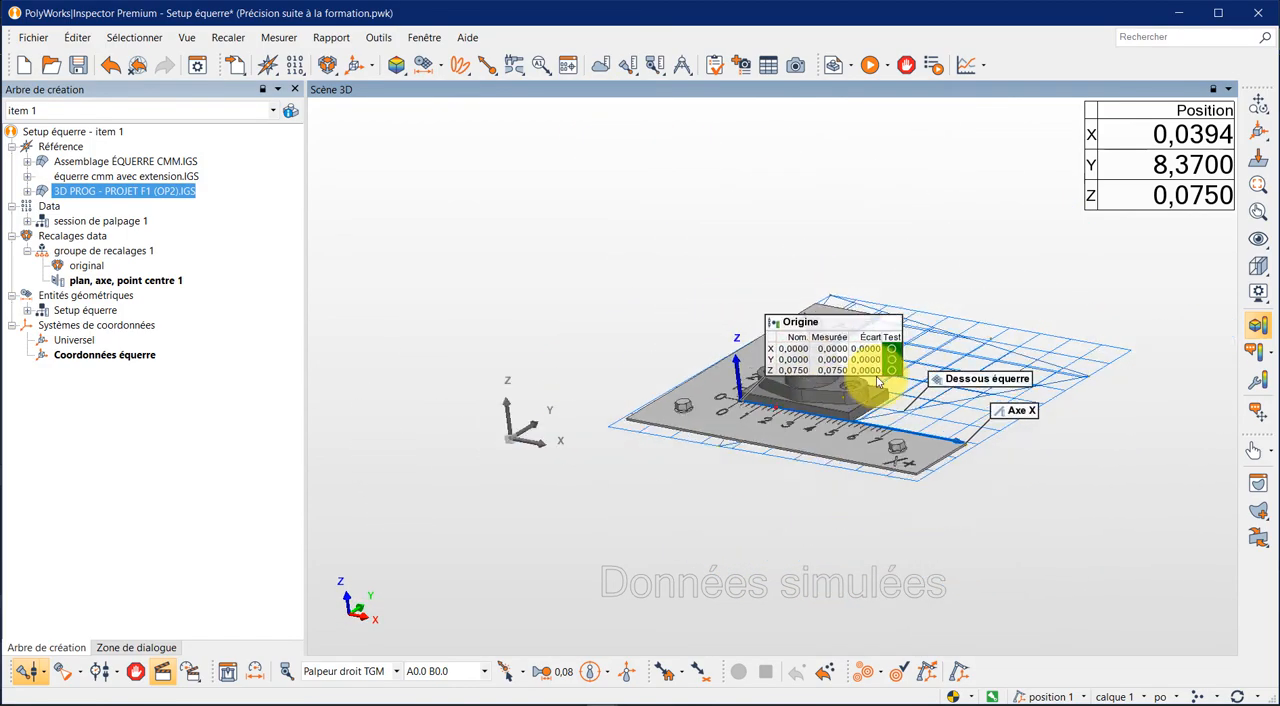
pyautogui.moveTo(800, 435); pyautogui.dragTo(797, 466)
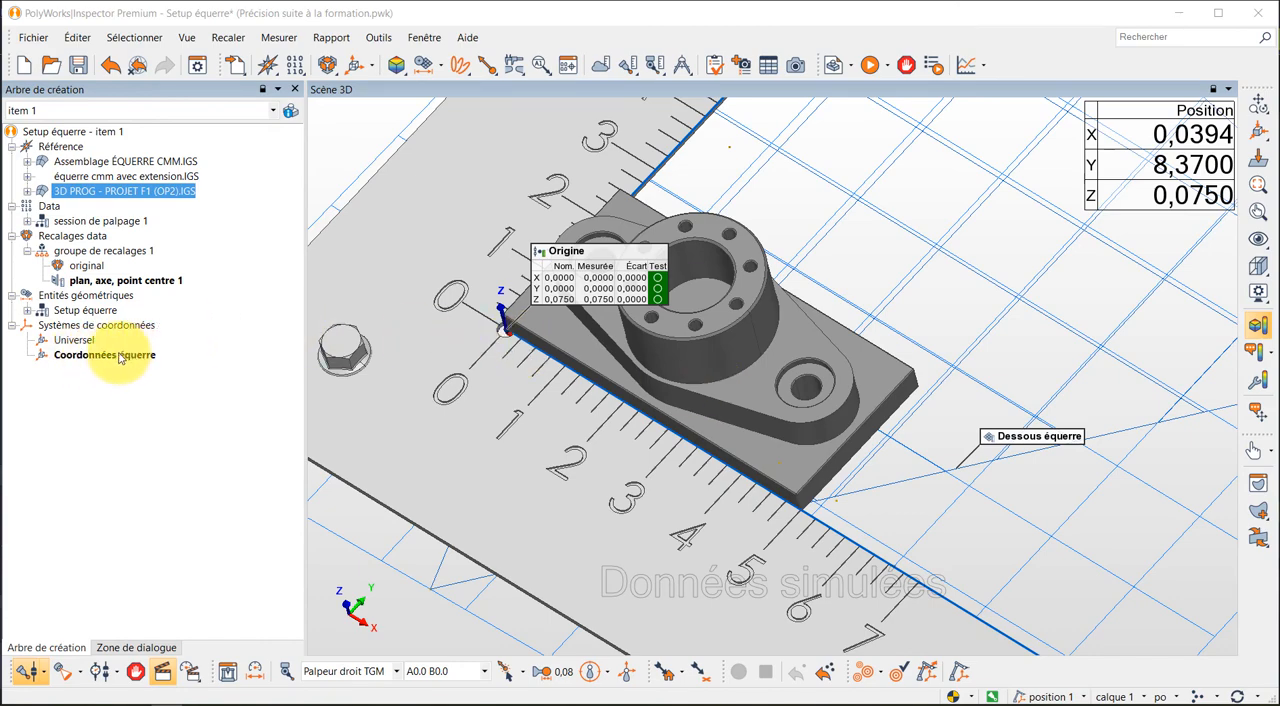
pyautogui.rightClick(88, 341)
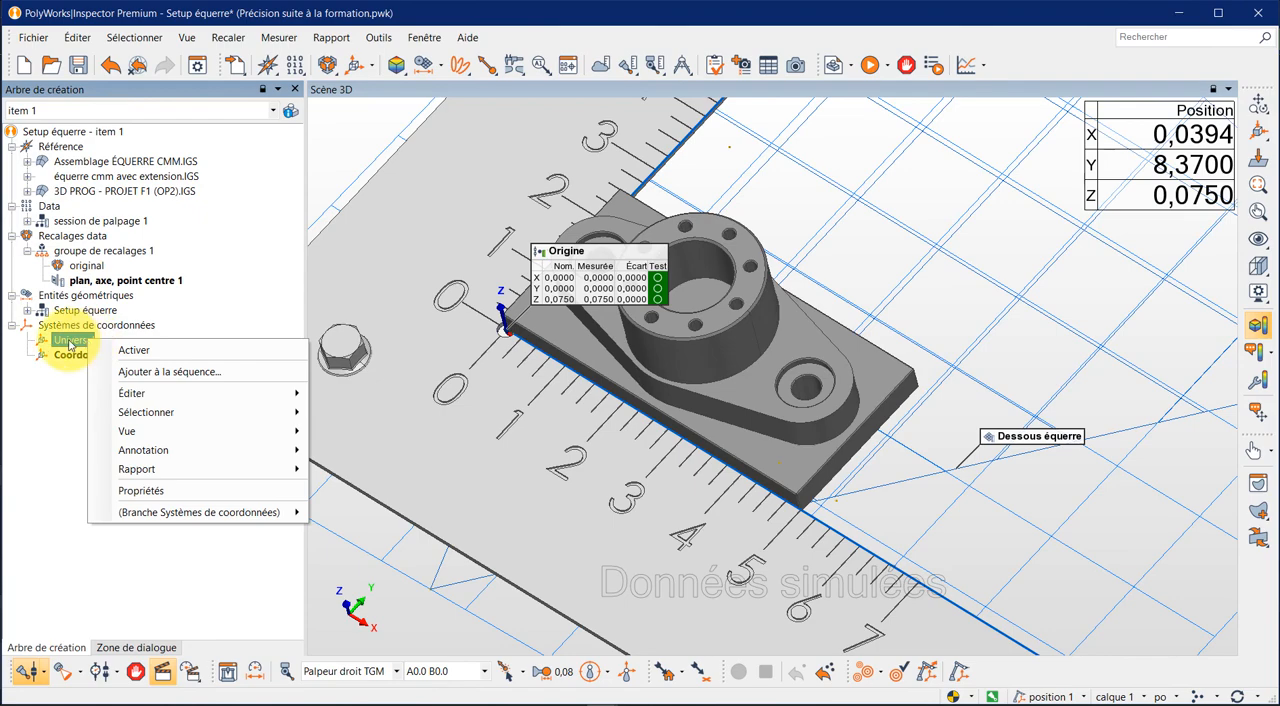
pyautogui.click(145, 351)
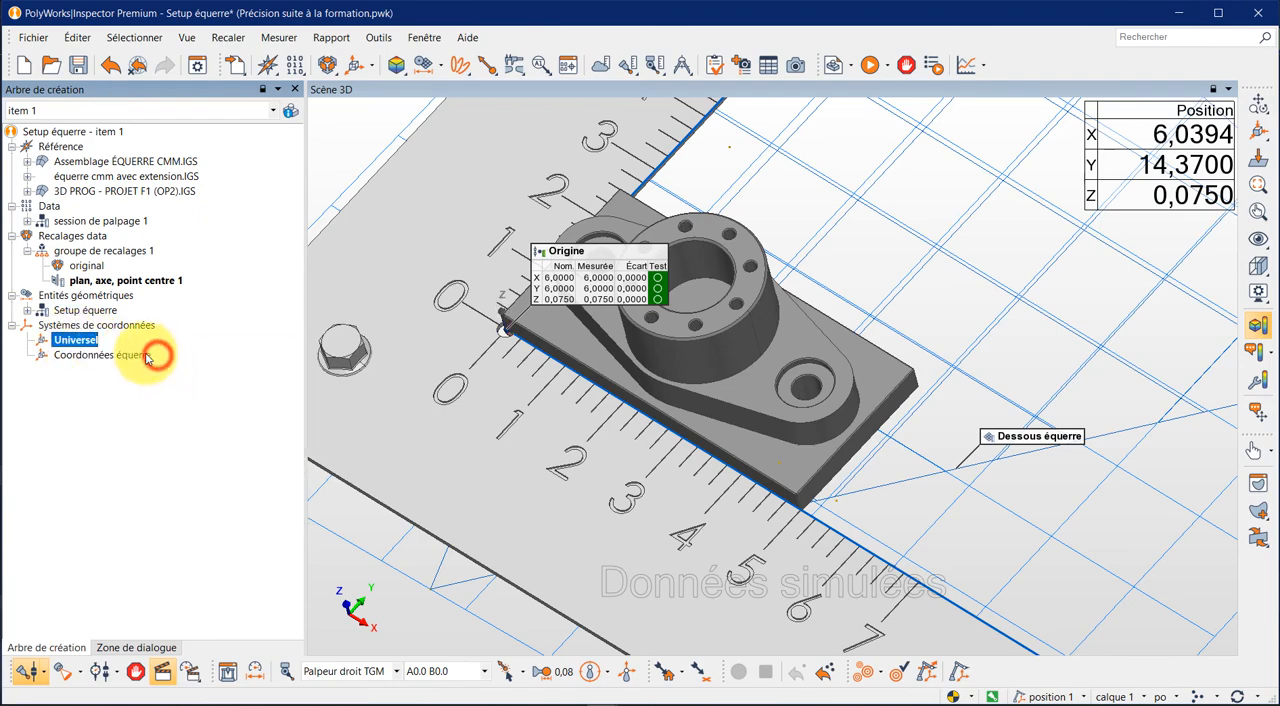
pyautogui.rightClick(141, 357)
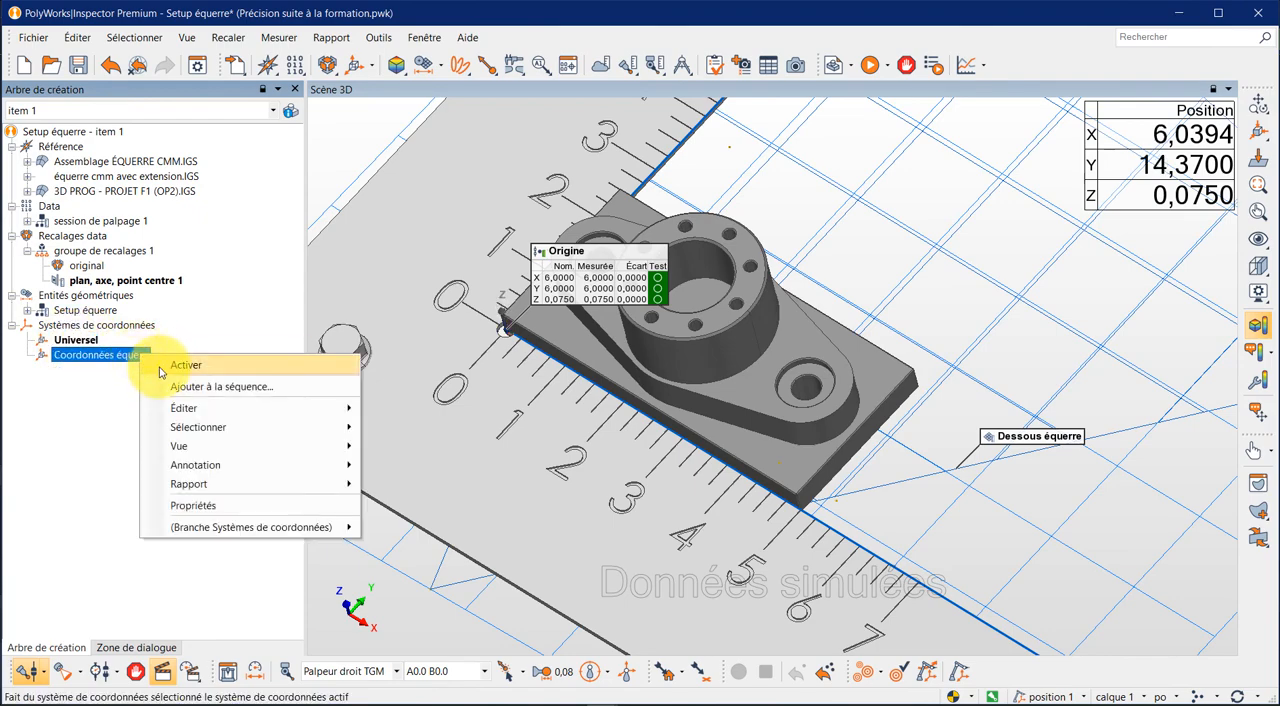
pyautogui.click(160, 369)
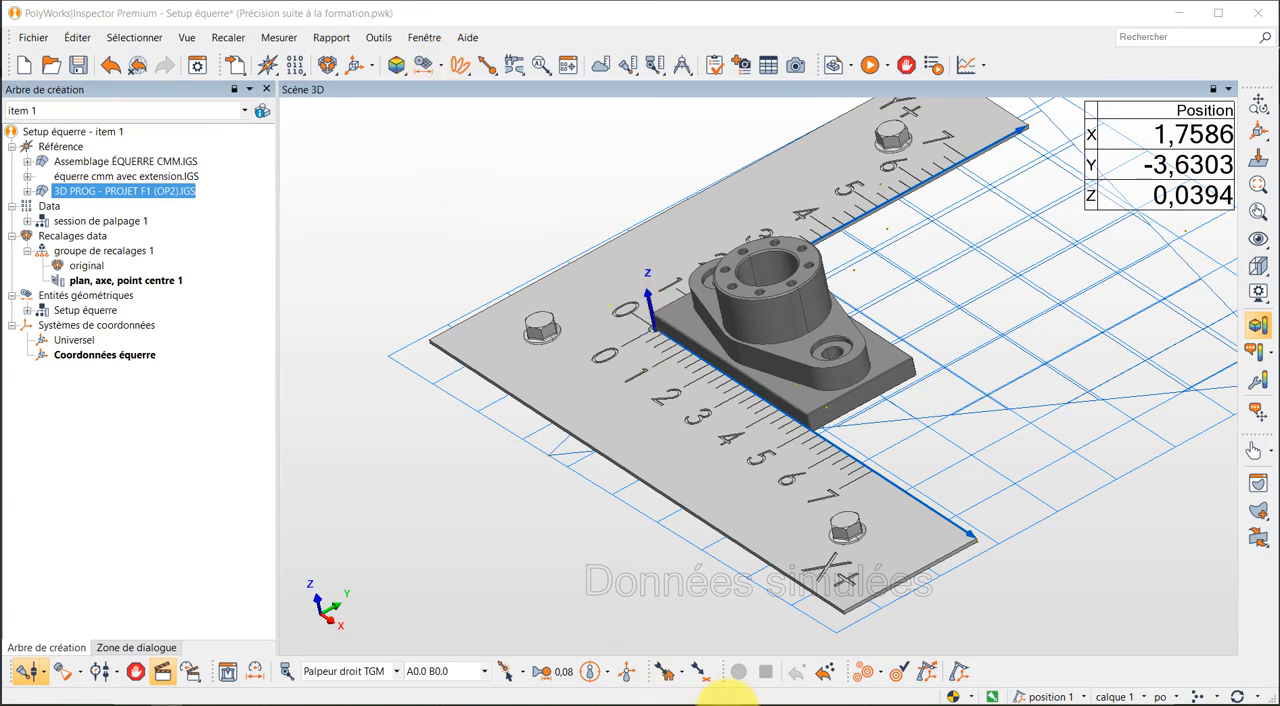
# - Switch to XODO, examine the dimensions and G56 origin on the PROJET F1 (OP2) drawing, and return to PolyWorks|Inspector
pyautogui.click(728, 704)
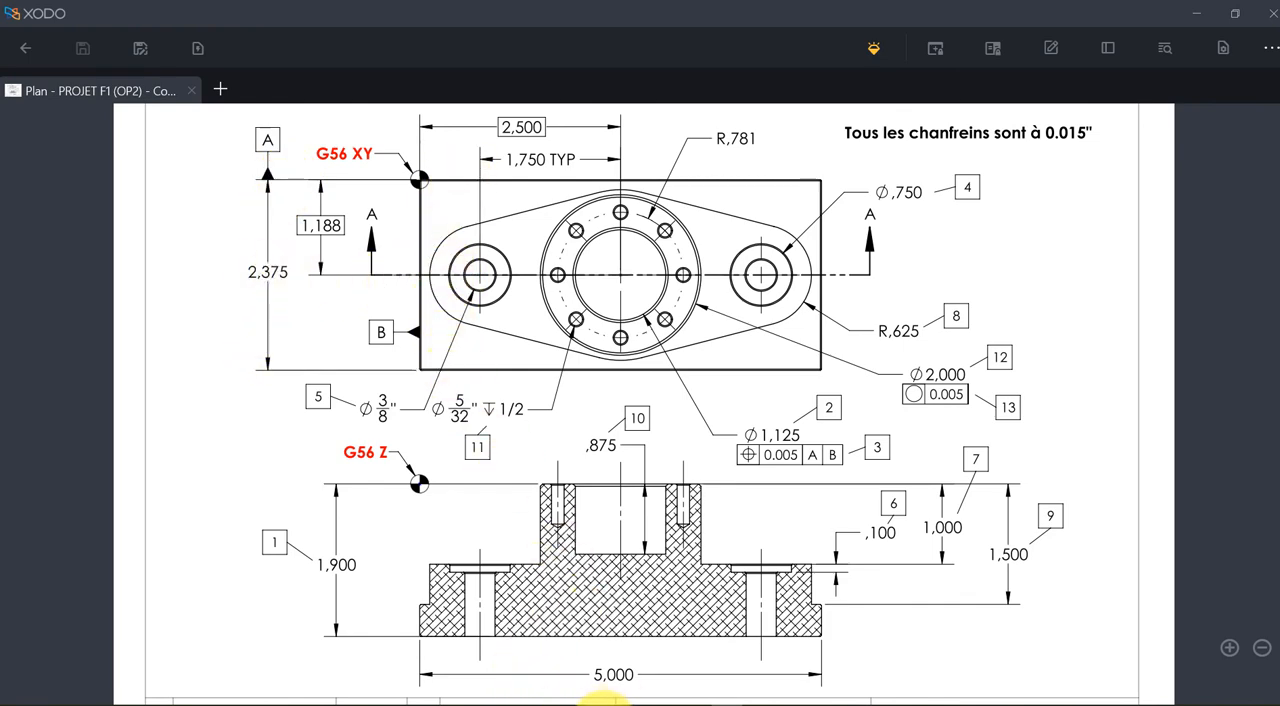
pyautogui.moveTo(605, 700)
pyautogui.click(802, 594)
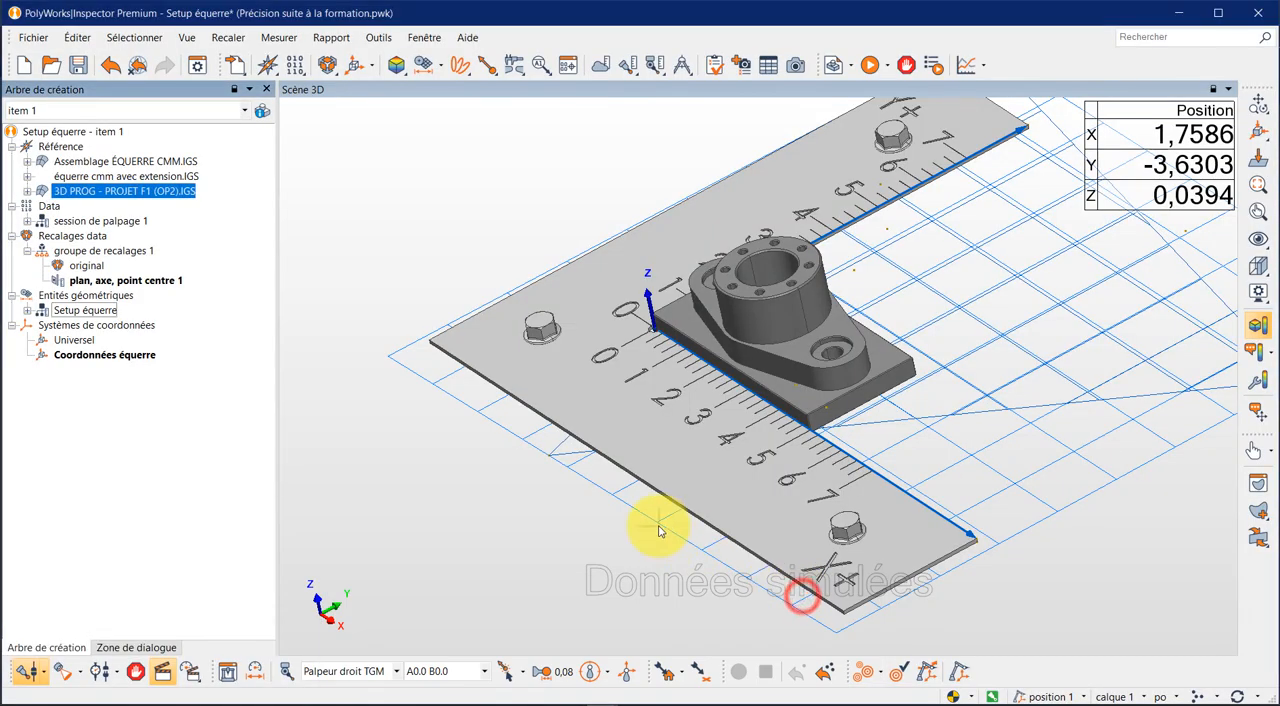
# - Create a plane feature named A devant from the single CAD surface on the front face of the part's base
pyautogui.click(442, 68)
pyautogui.click(417, 93)
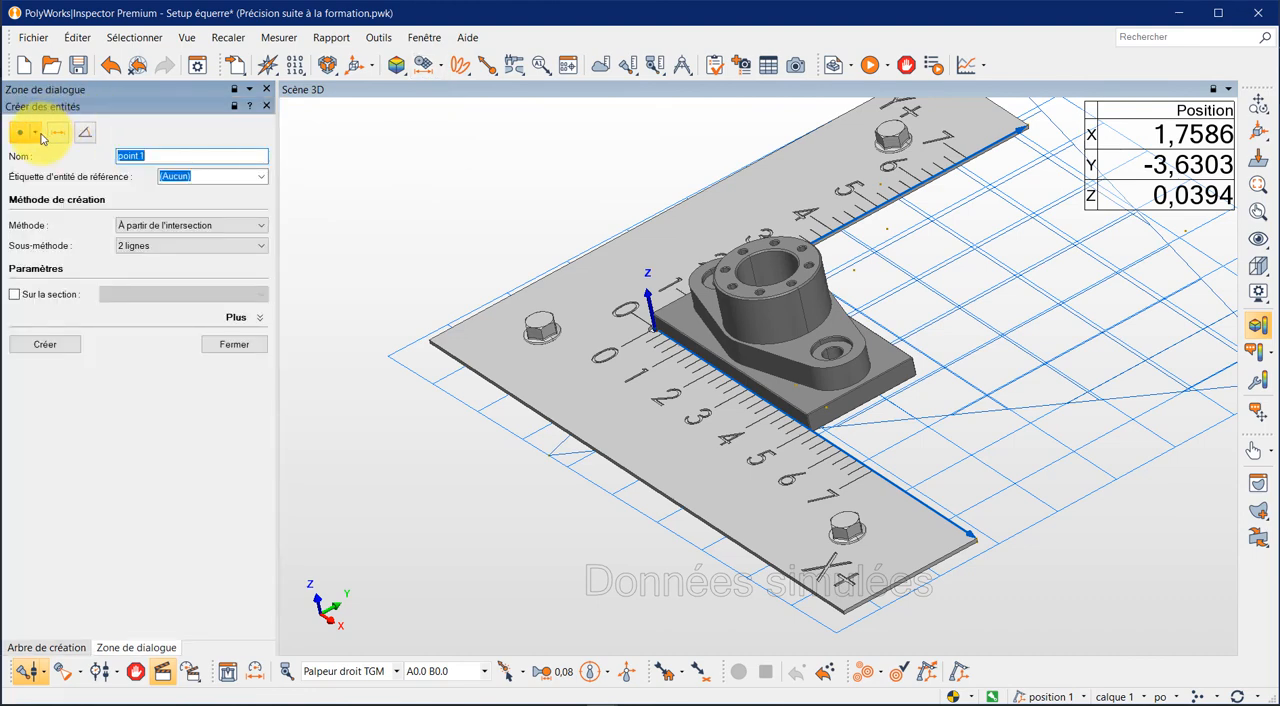
pyautogui.click(30, 133)
pyautogui.click(88, 160)
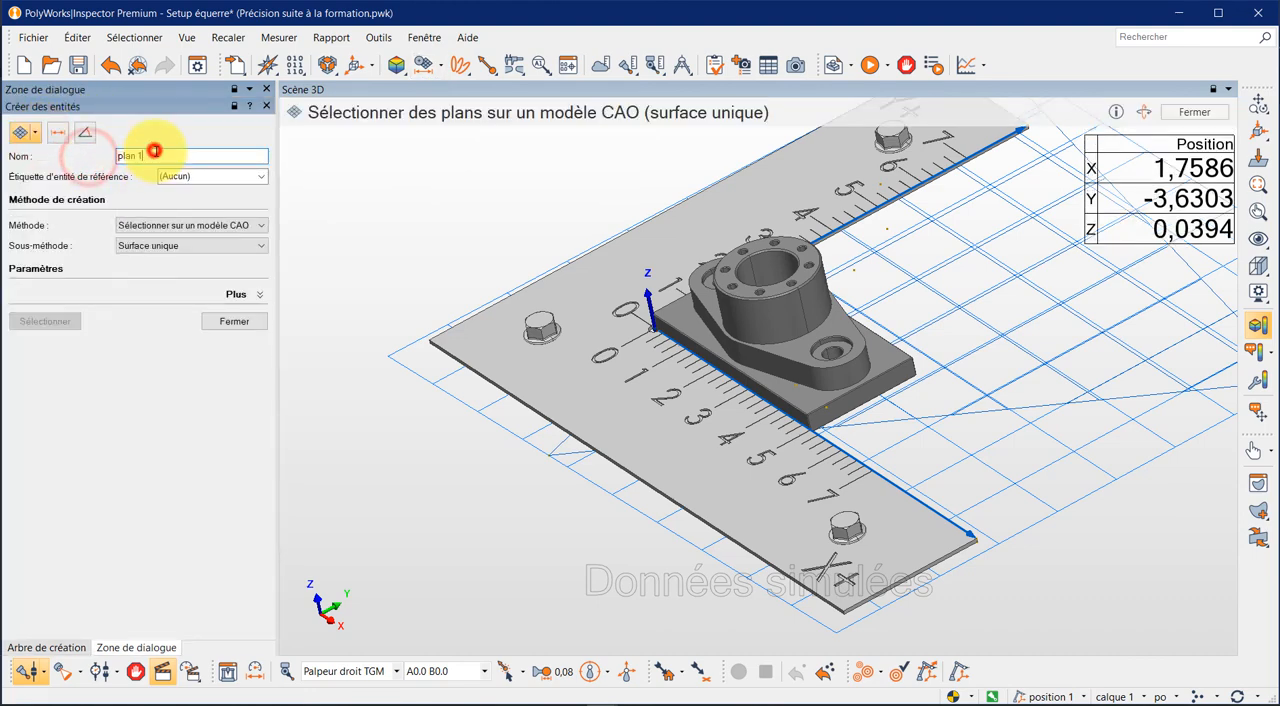
pyautogui.click(150, 156)
pyautogui.write('A devant')
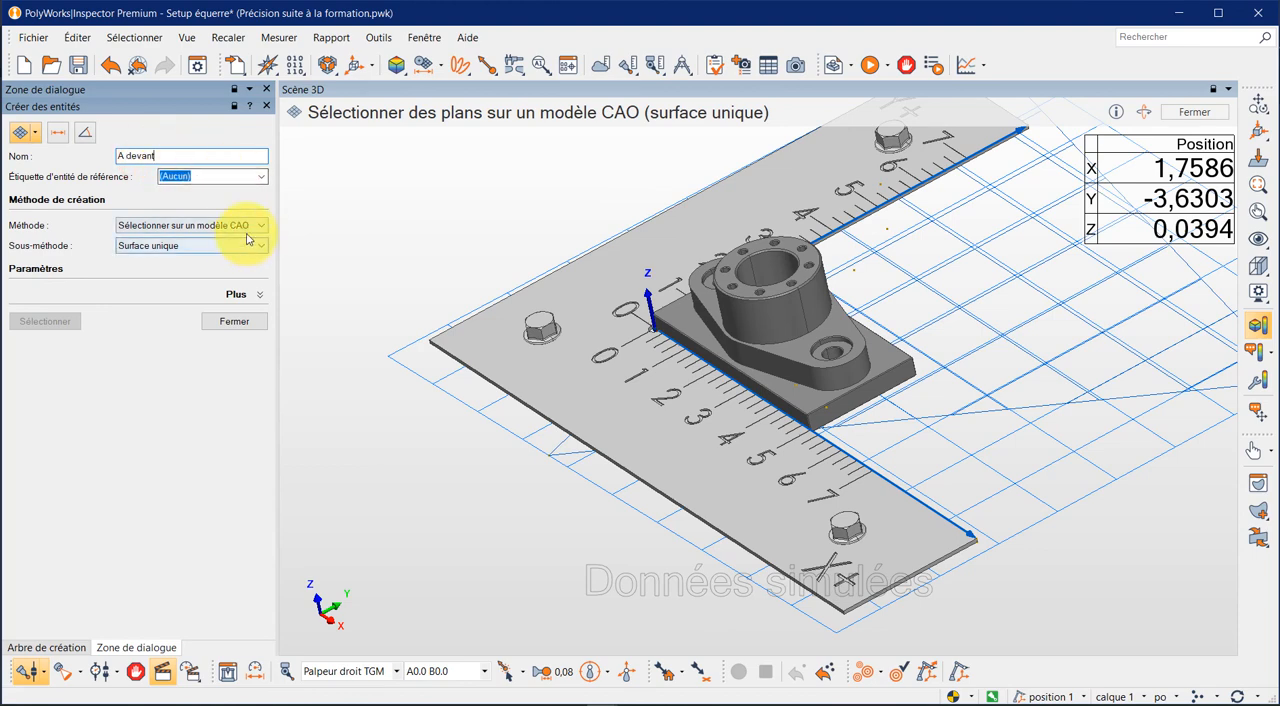
pyautogui.click(796, 413)
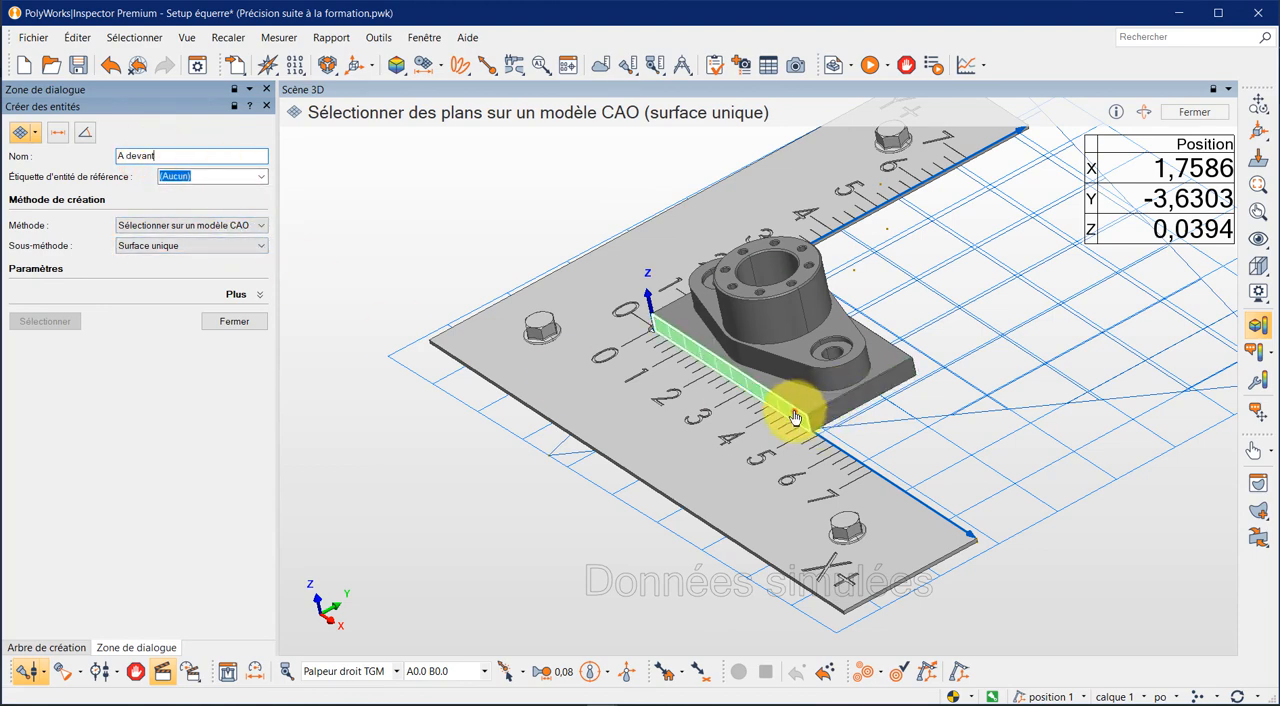
pyautogui.click(796, 416)
# - Create a second plane feature named A derrière from the CAD surface on the rear face of the base
pyautogui.moveTo(175, 156); pyautogui.dragTo(129, 153)
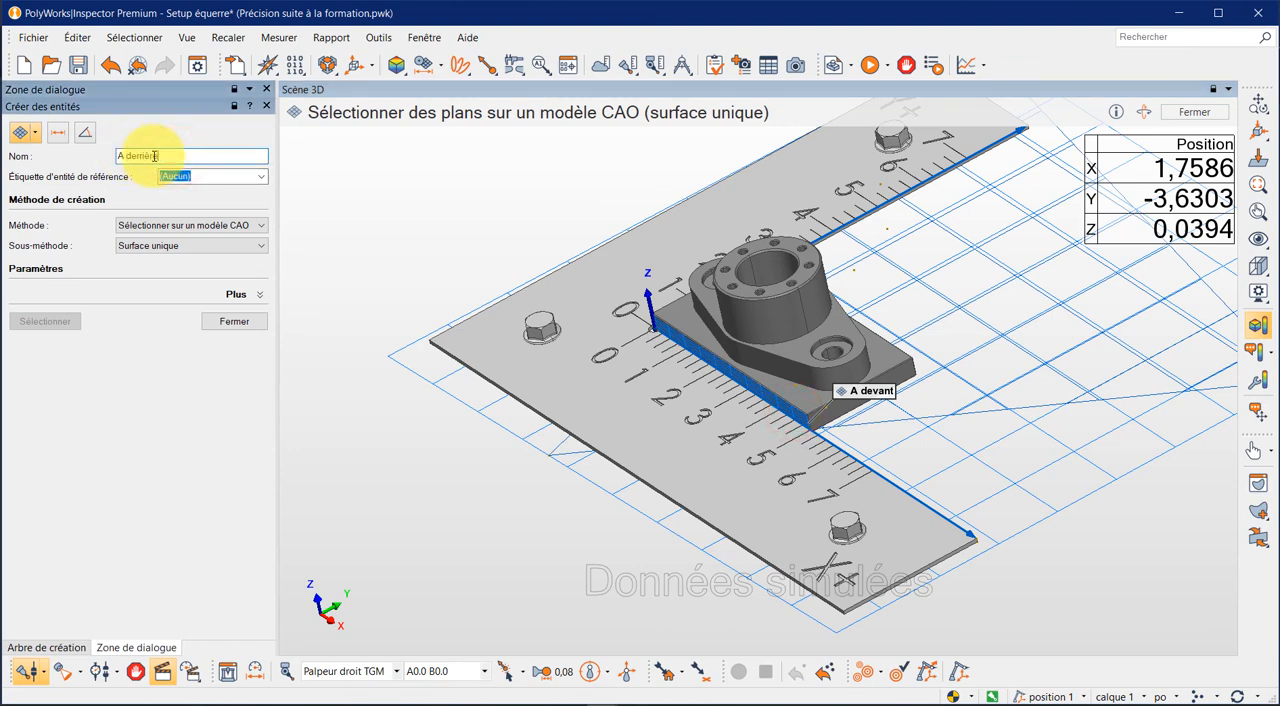
pyautogui.keyDown('ctrl'); pyautogui.moveTo(1061, 445); pyautogui.dragTo(1040, 420); pyautogui.keyUp('ctrl')
pyautogui.click(1088, 346)
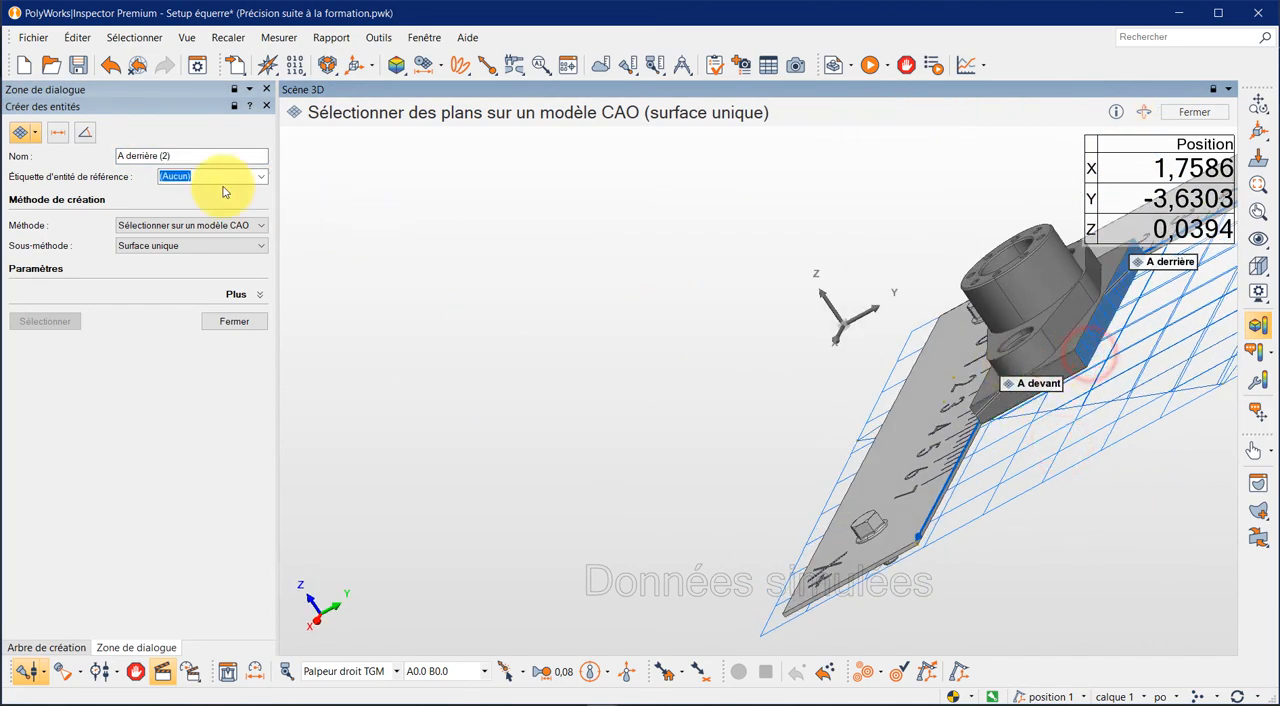
# - Define a new plate (plaque) feature named Datum A with datum label A
pyautogui.click(37, 135)
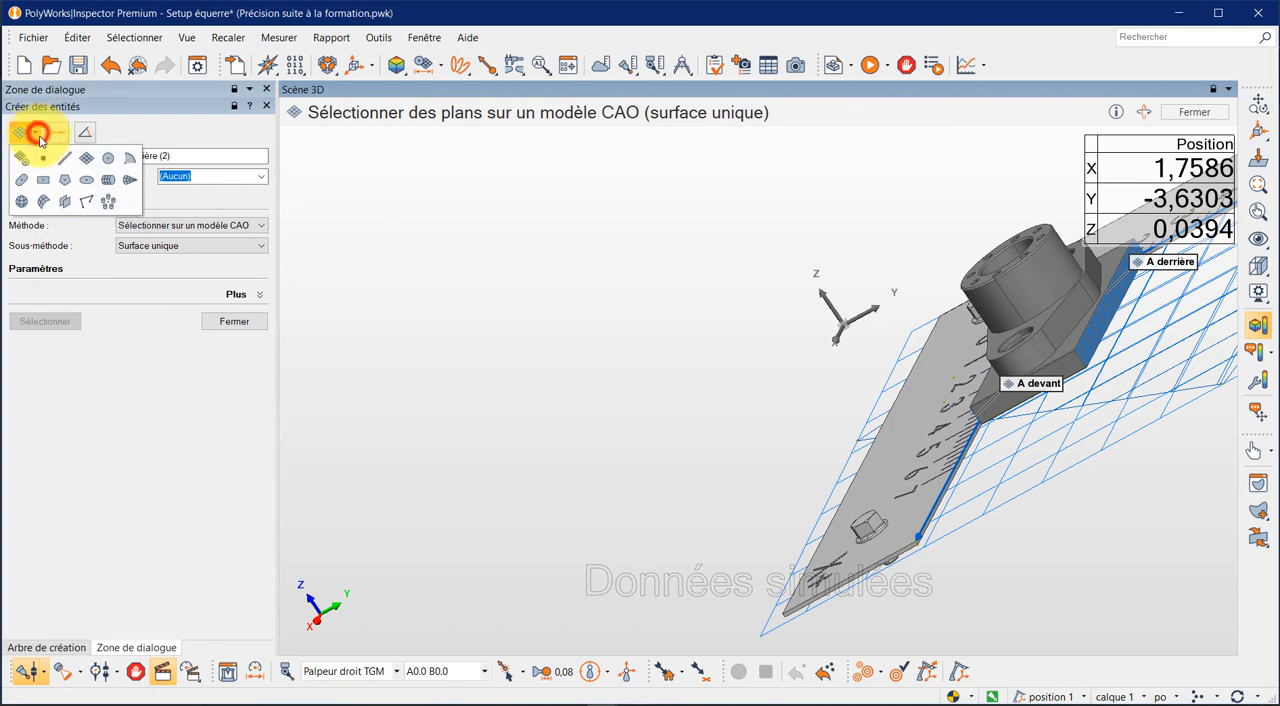
pyautogui.click(61, 200)
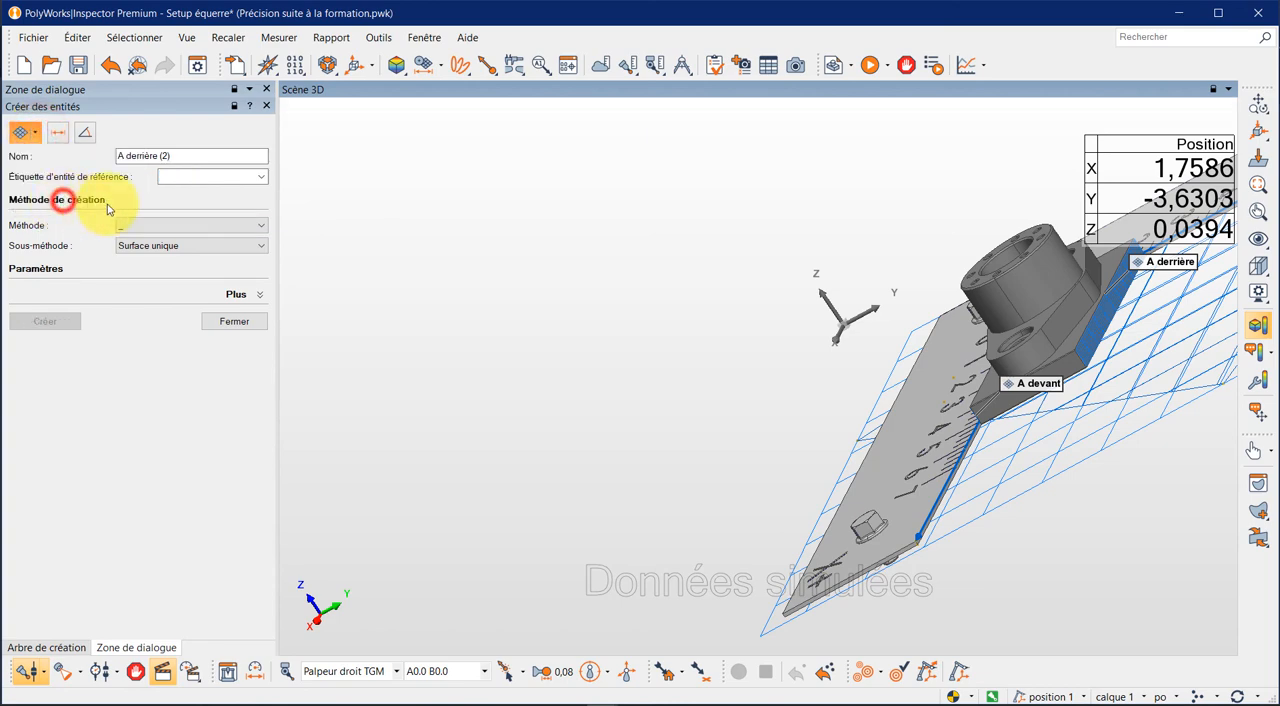
pyautogui.doubleClick(194, 156)
pyautogui.write('Datum')
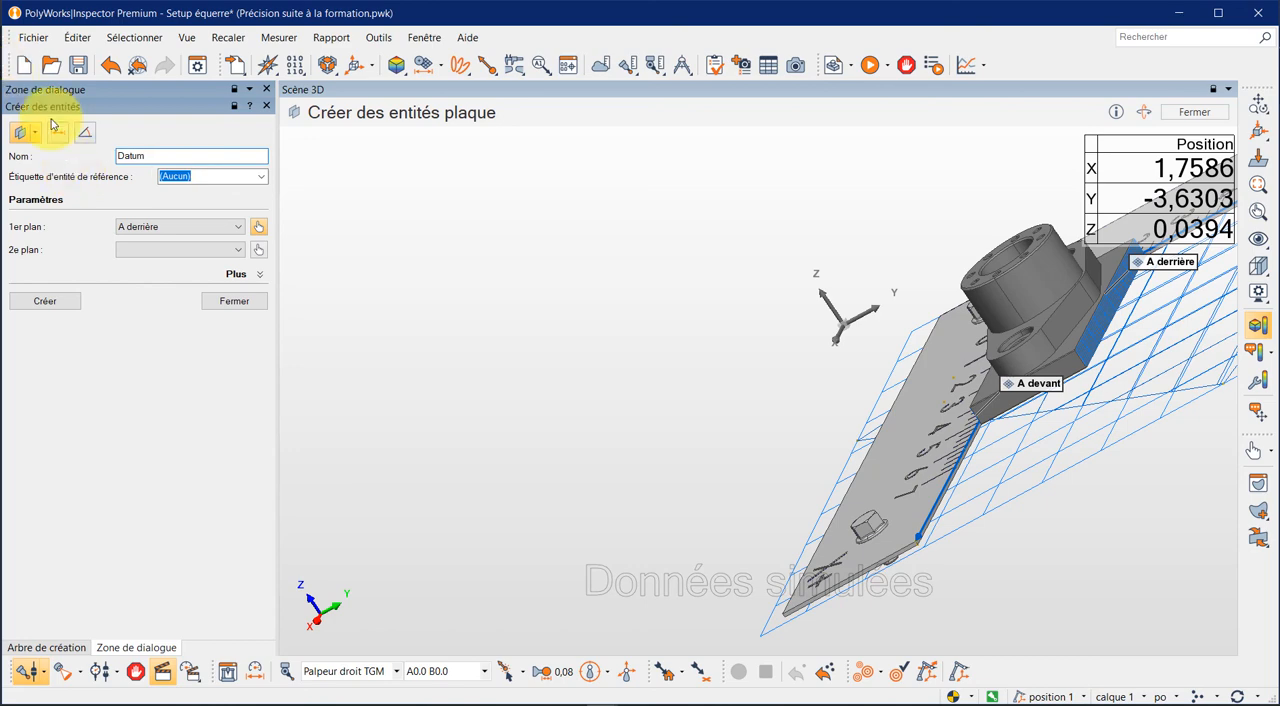
pyautogui.write(' A')
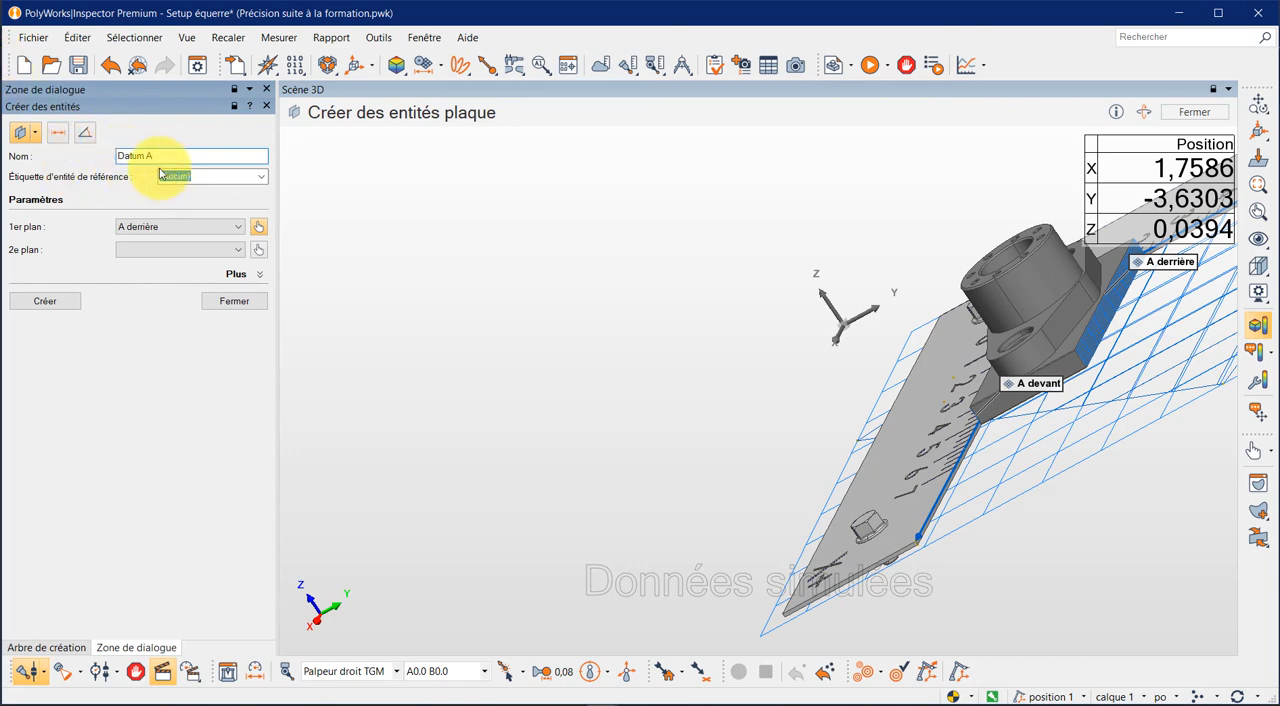
pyautogui.click(259, 176)
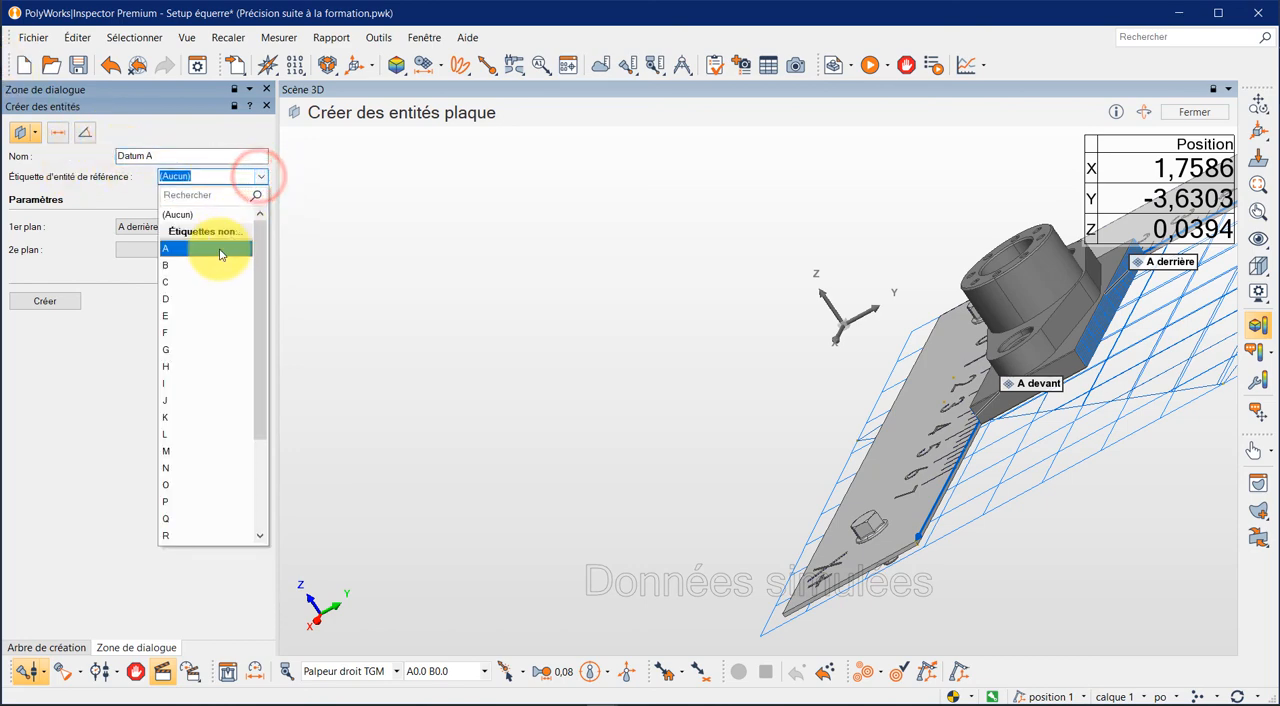
pyautogui.click(165, 248)
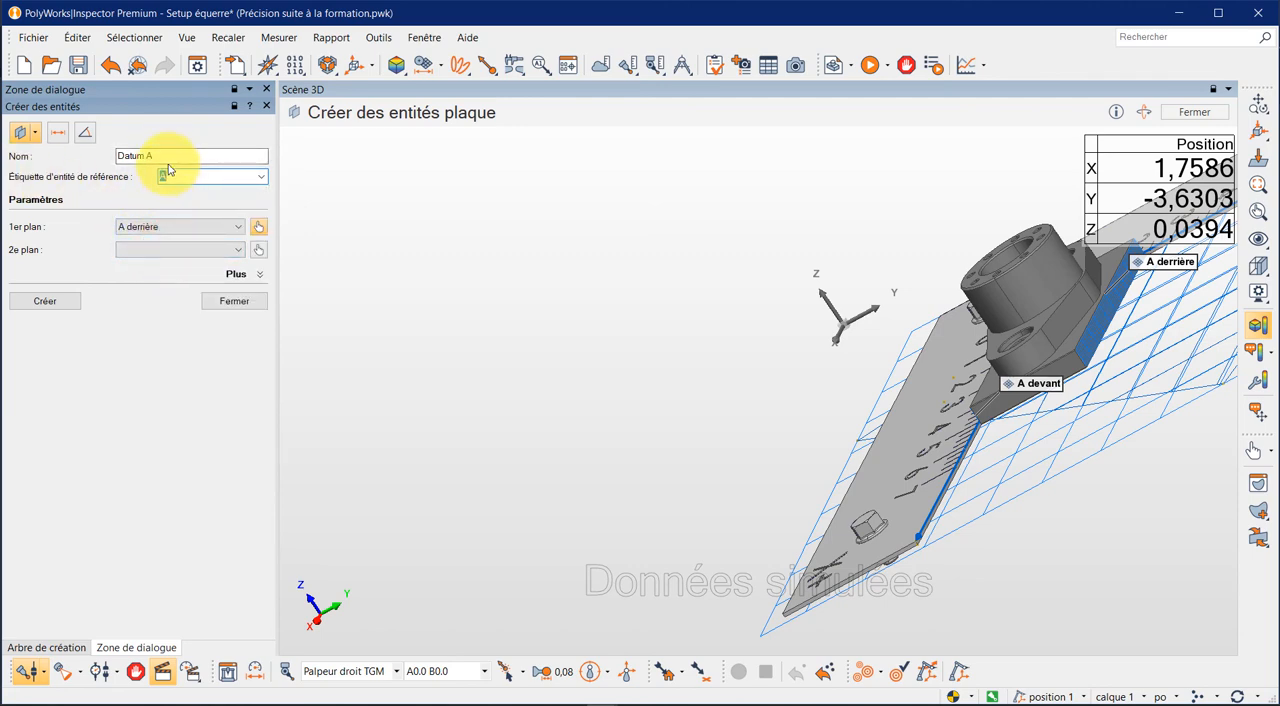
# - Set A devant as the second plane of Datum A, create the plate feature, and finish feature creation
pyautogui.moveTo(165, 160); pyautogui.dragTo(118, 154)
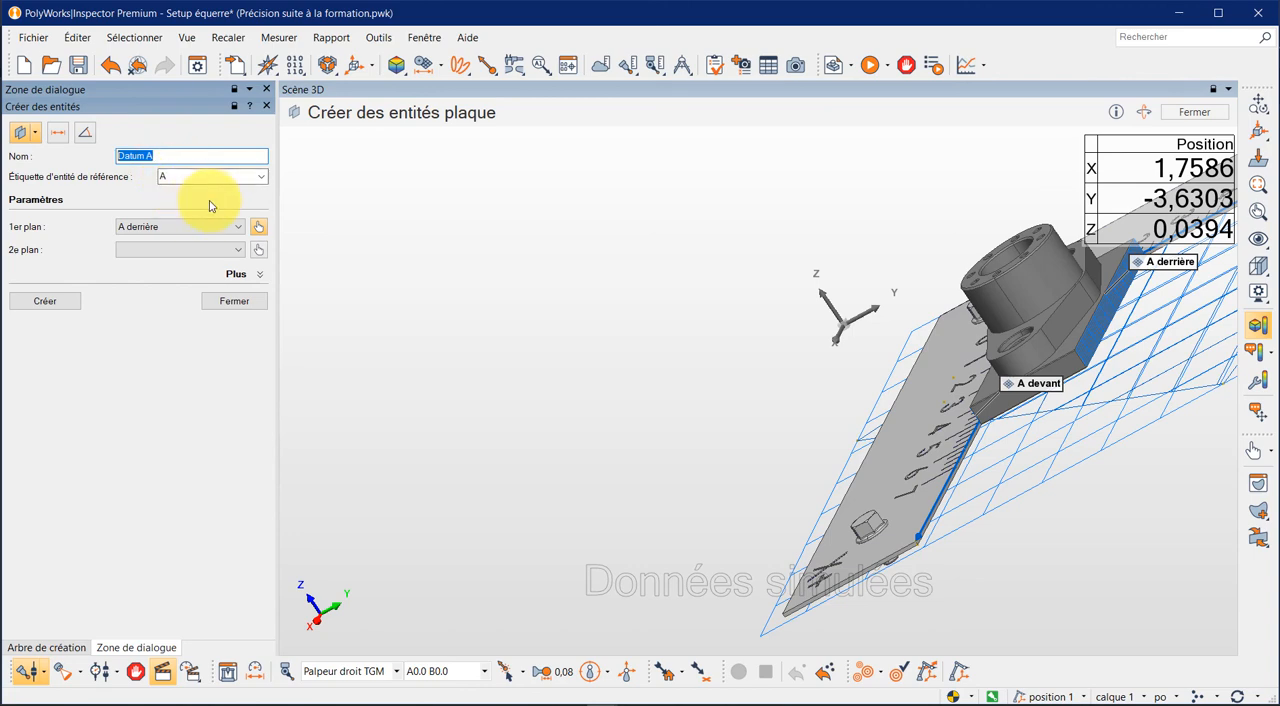
pyautogui.click(239, 252)
pyautogui.click(205, 299)
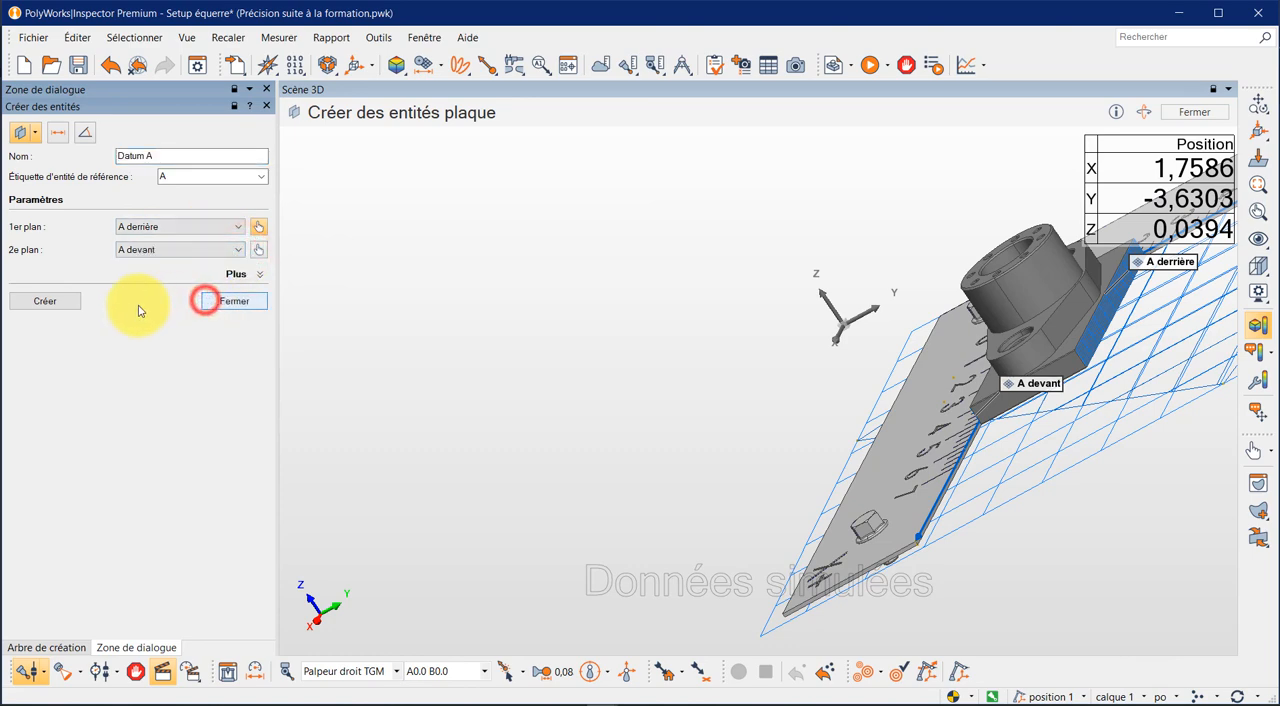
pyautogui.click(68, 306)
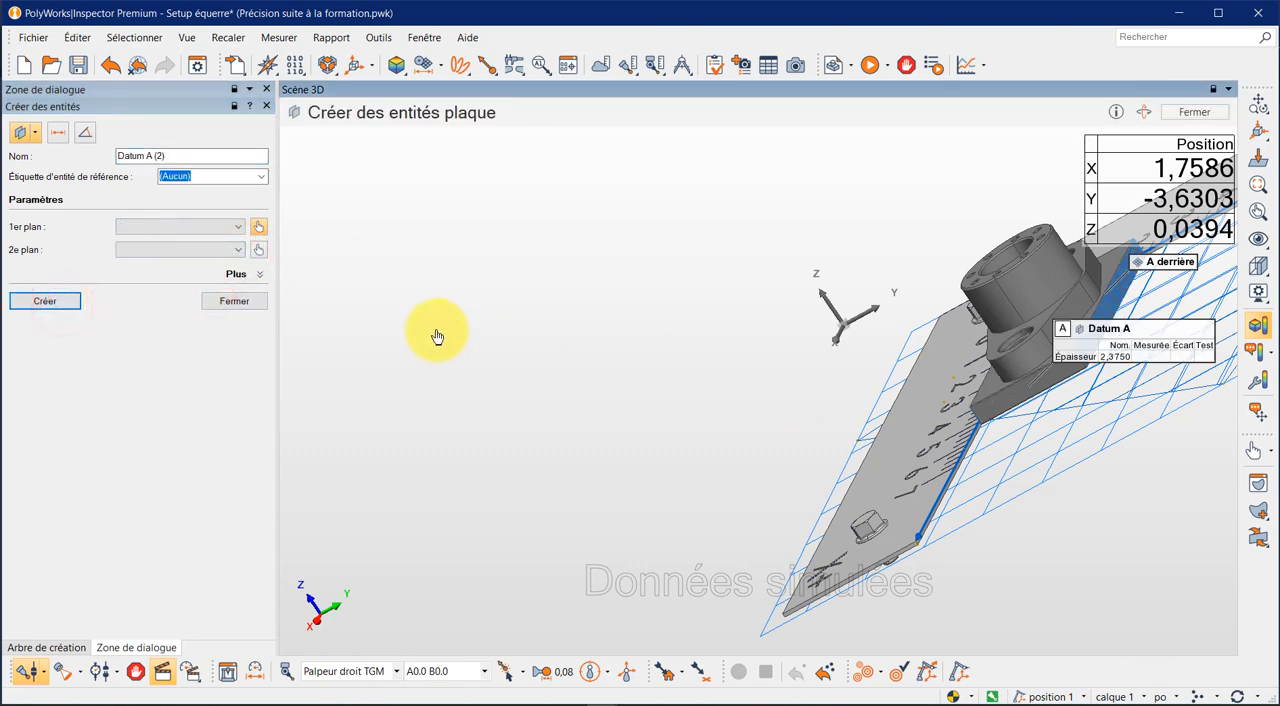
pyautogui.click(257, 301)
pyautogui.moveTo(520, 363); pyautogui.dragTo(640, 368)
pyautogui.scroll(-3, 730, 408)
pyautogui.scroll(3, 790, 409)
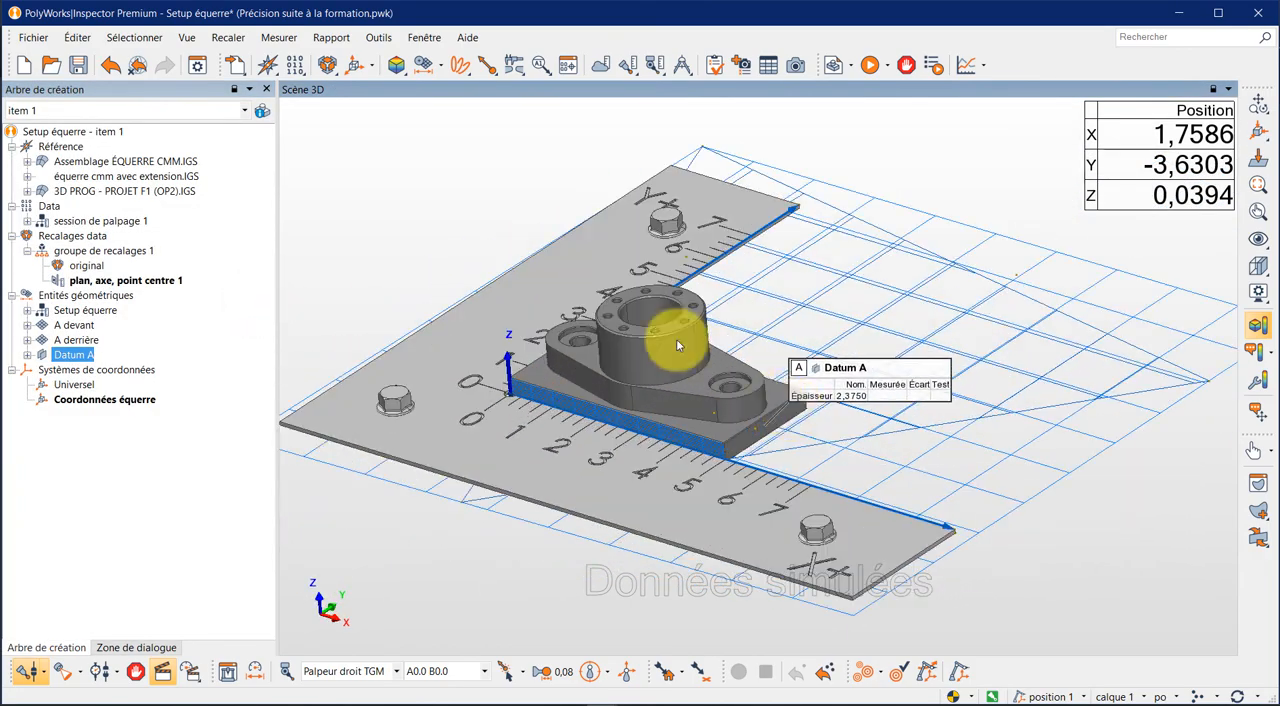
pyautogui.middleClick(100, 191)
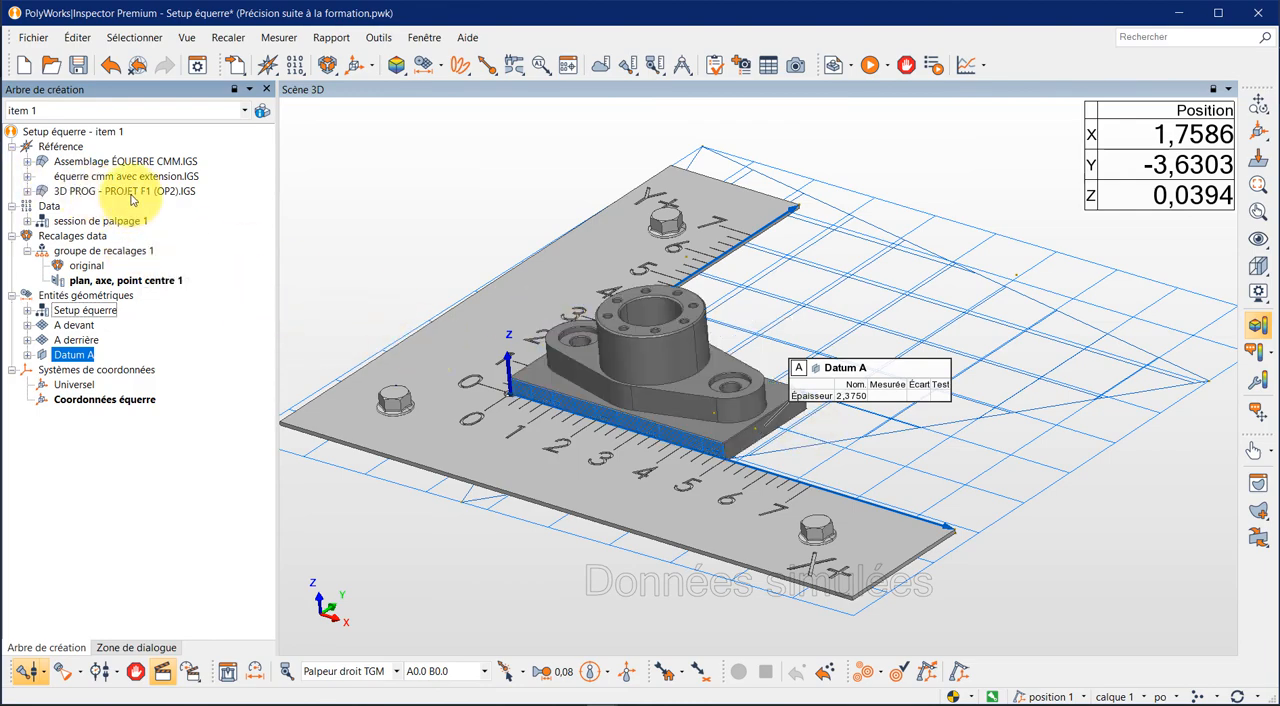
pyautogui.middleClick(110, 191)
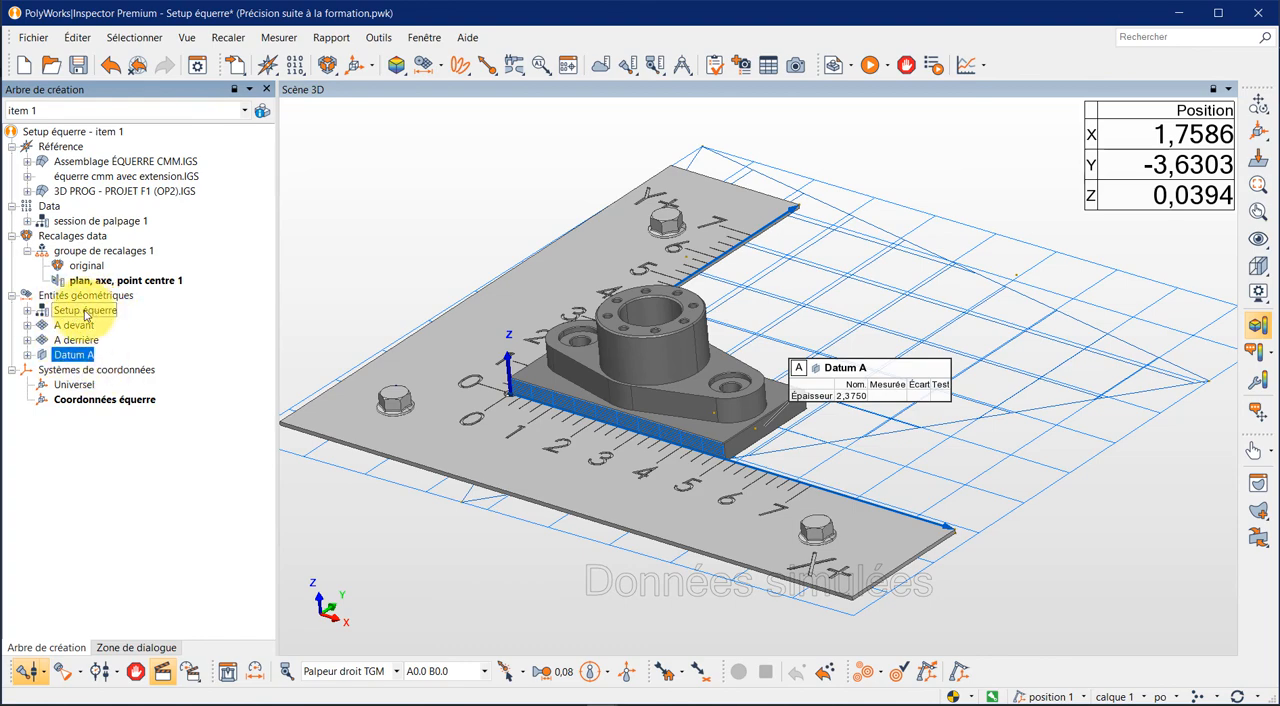
pyautogui.click(28, 311)
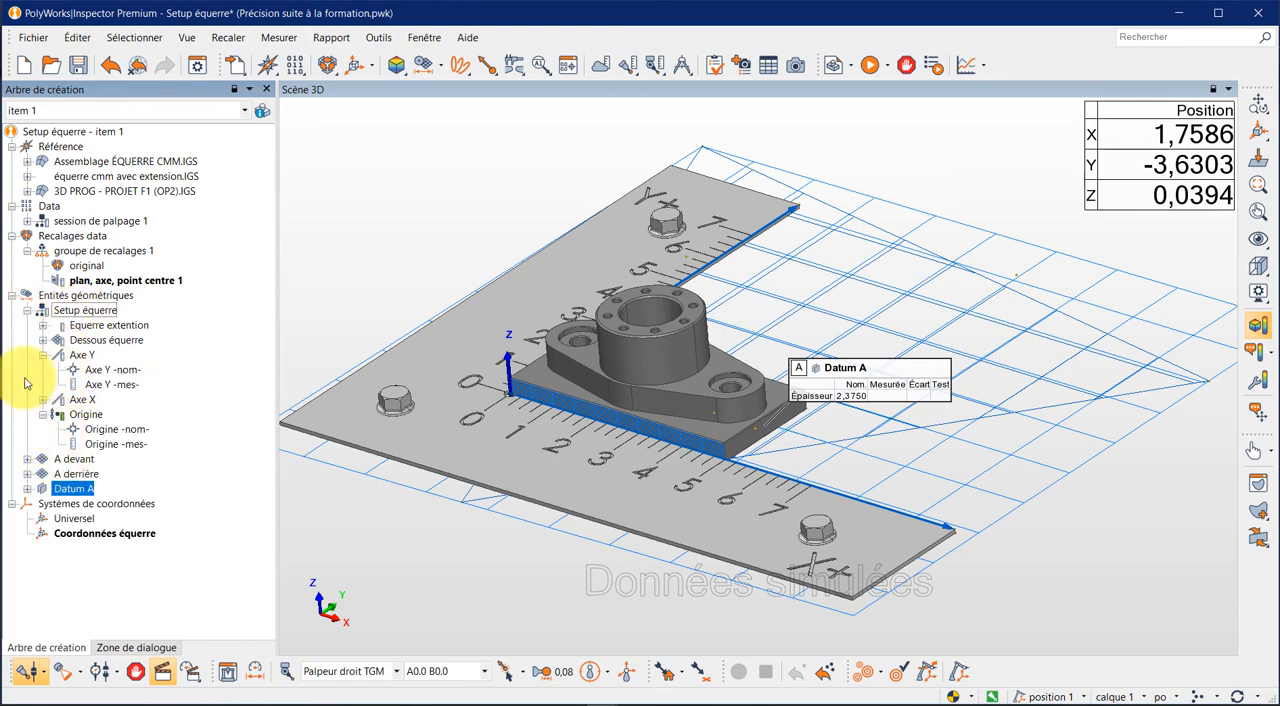
pyautogui.click(27, 311)
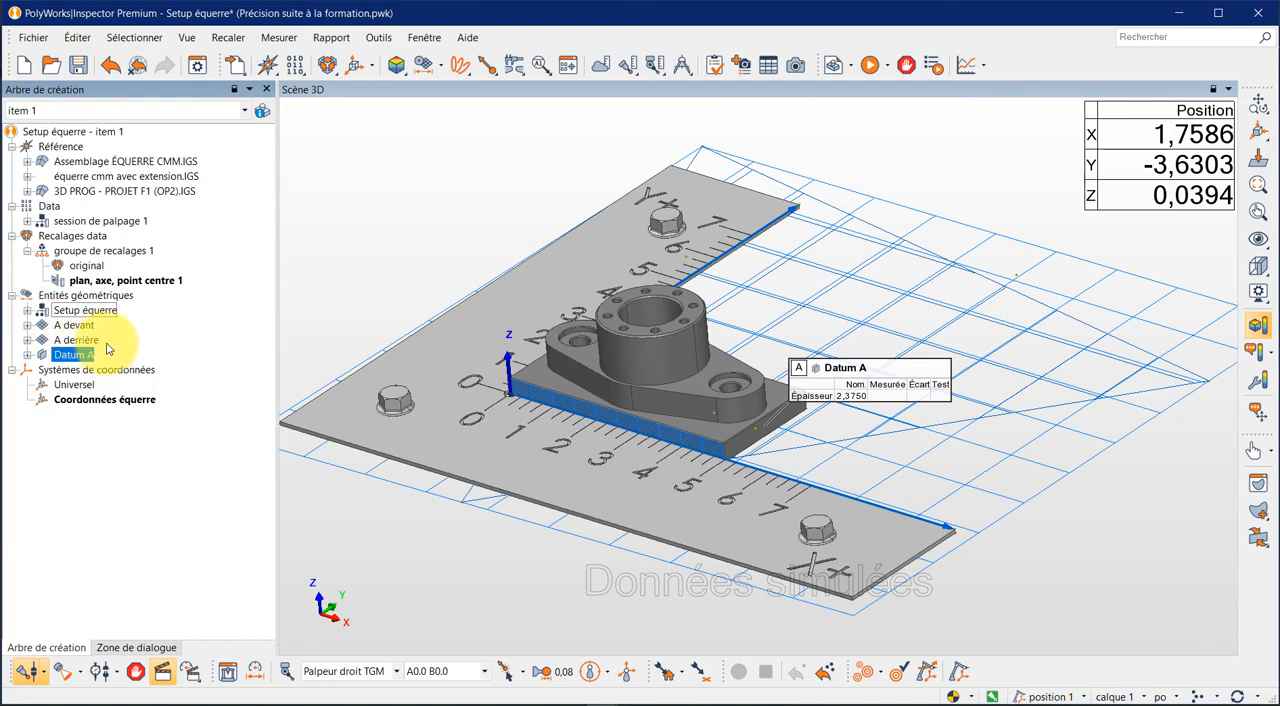
pyautogui.click(76, 325)
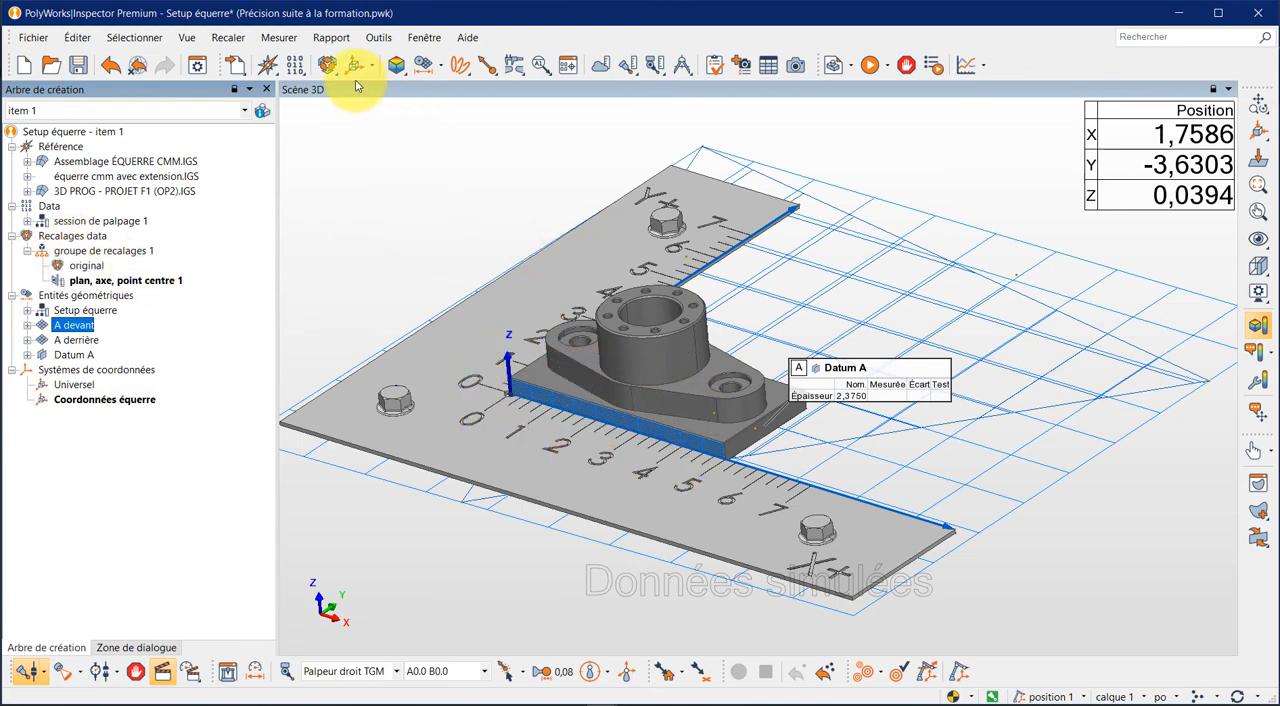
pyautogui.click(328, 65)
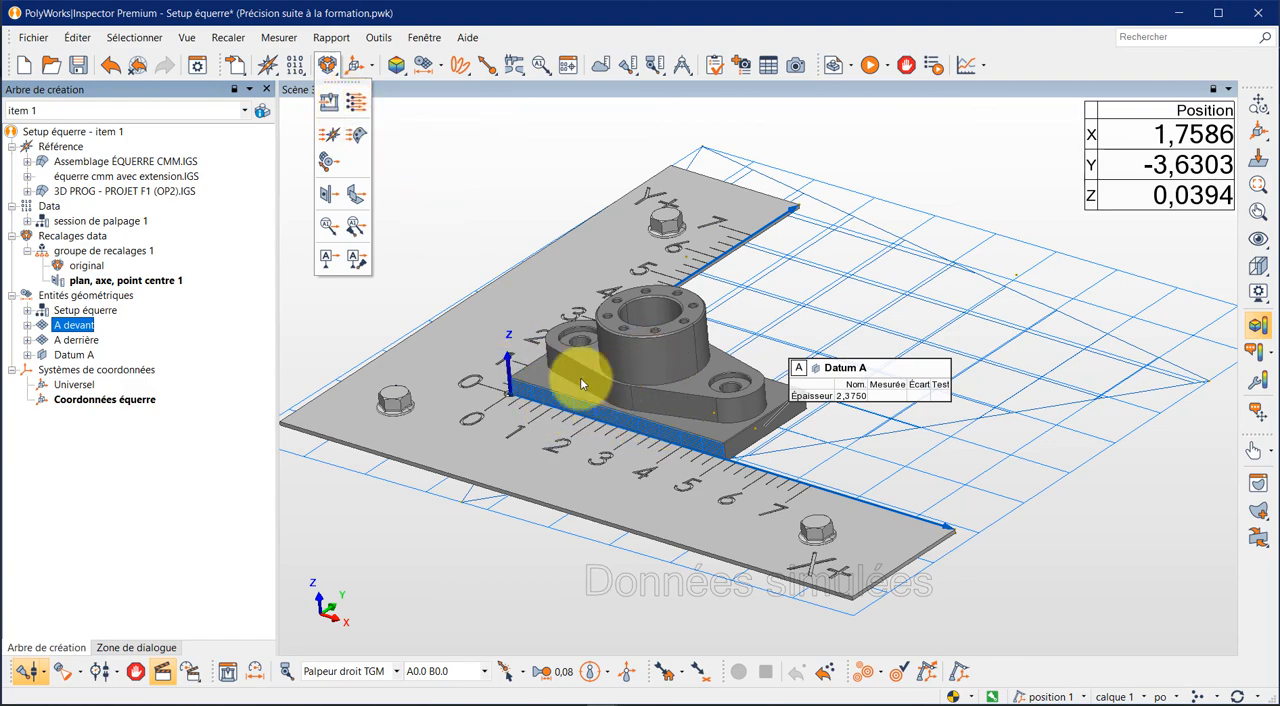
pyautogui.click(423, 237)
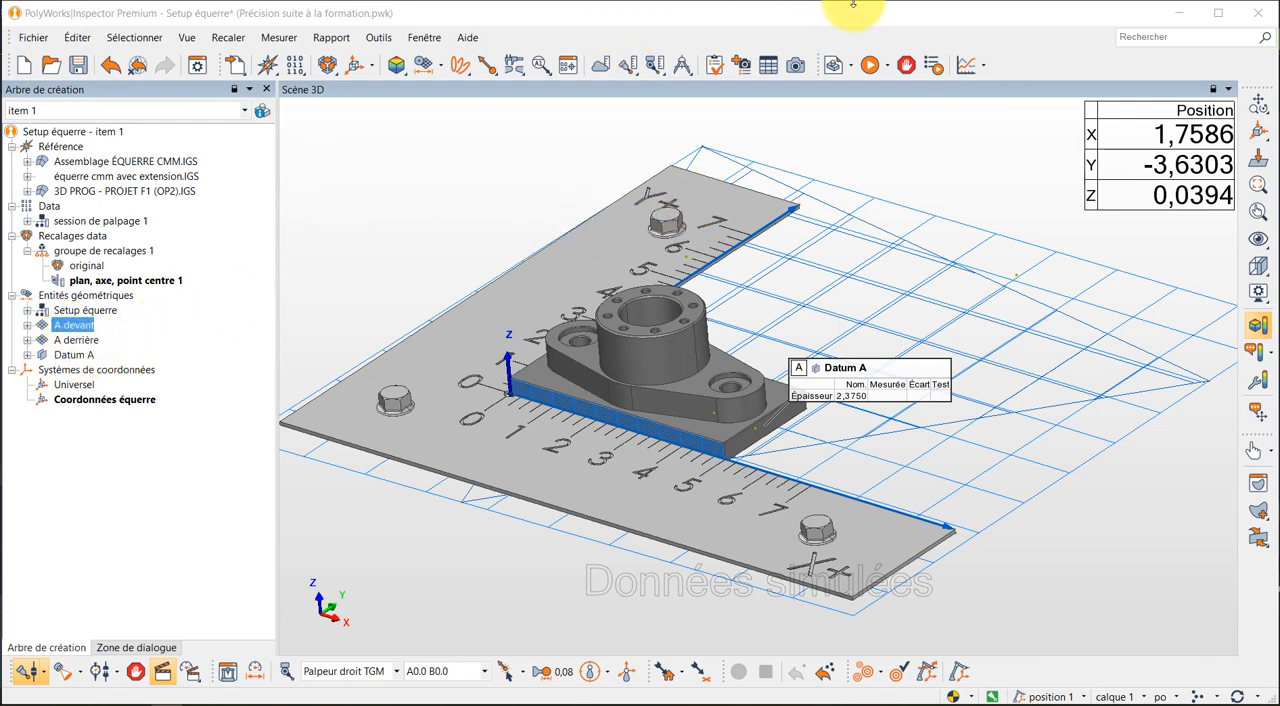
# - Start recording séquence 1 and set its alignment activation step to plan, axe, point centre 1
pyautogui.click(931, 64)
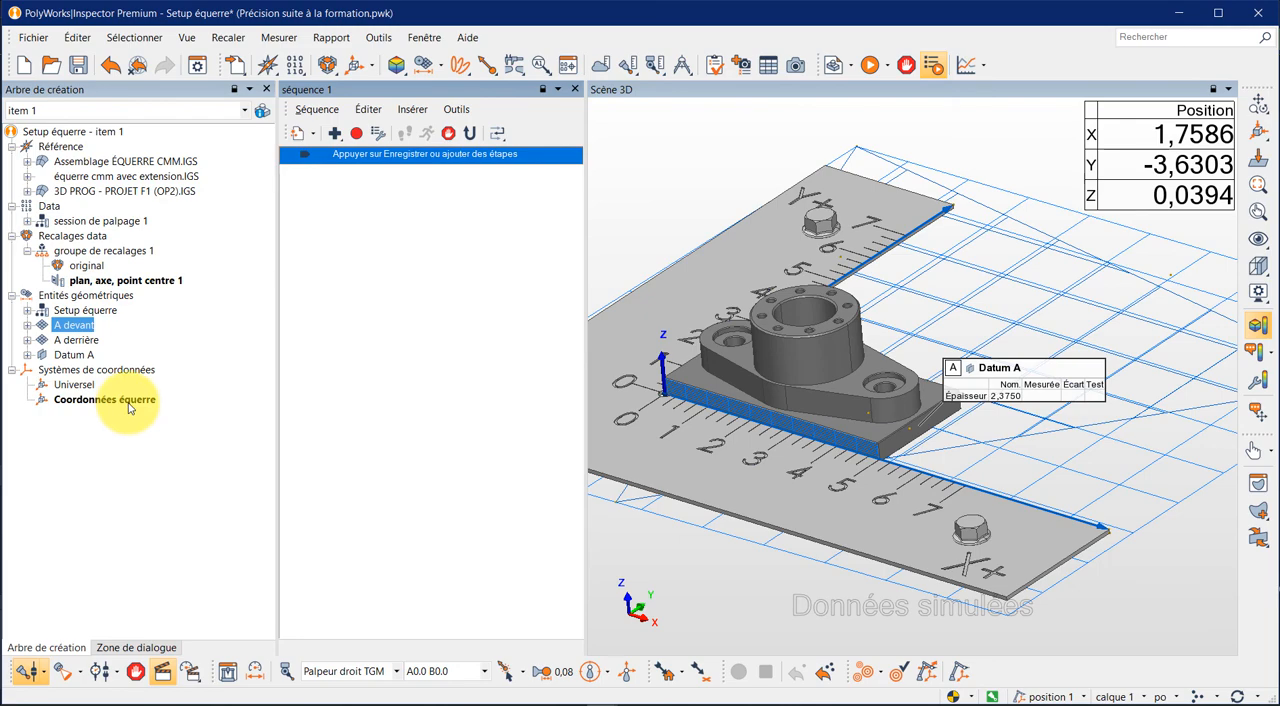
pyautogui.click(356, 134)
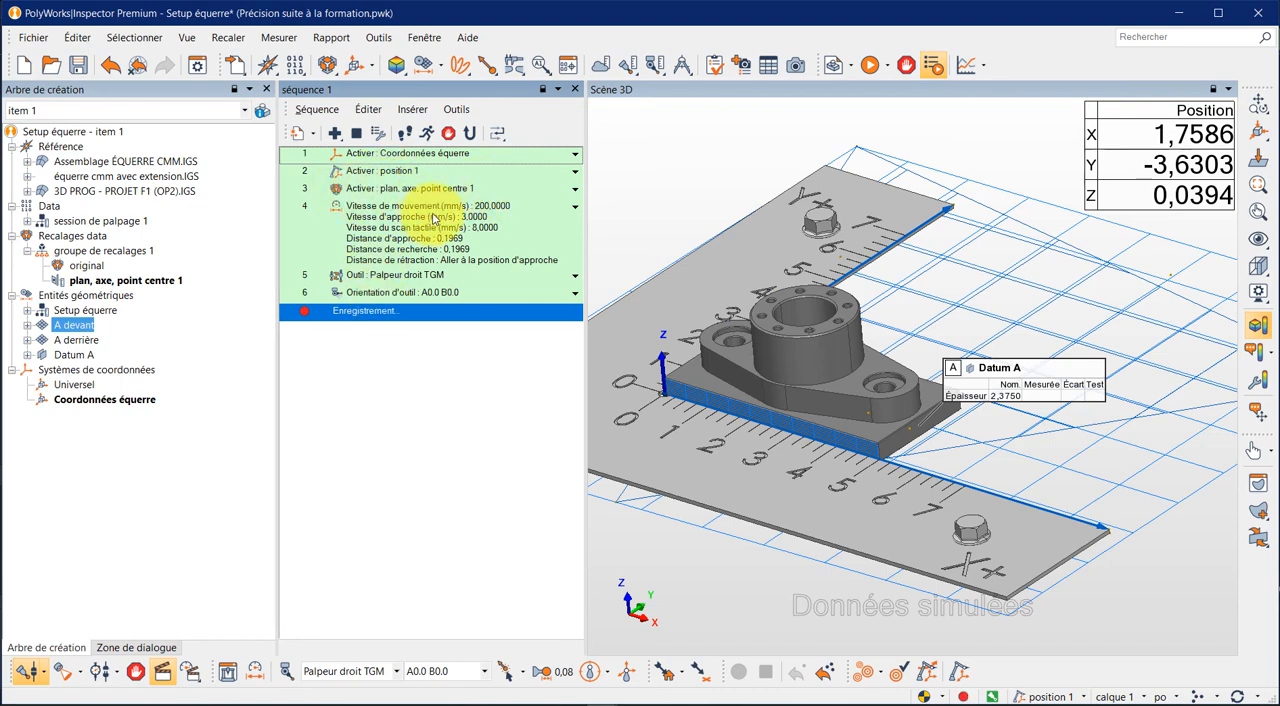
pyautogui.click(574, 194)
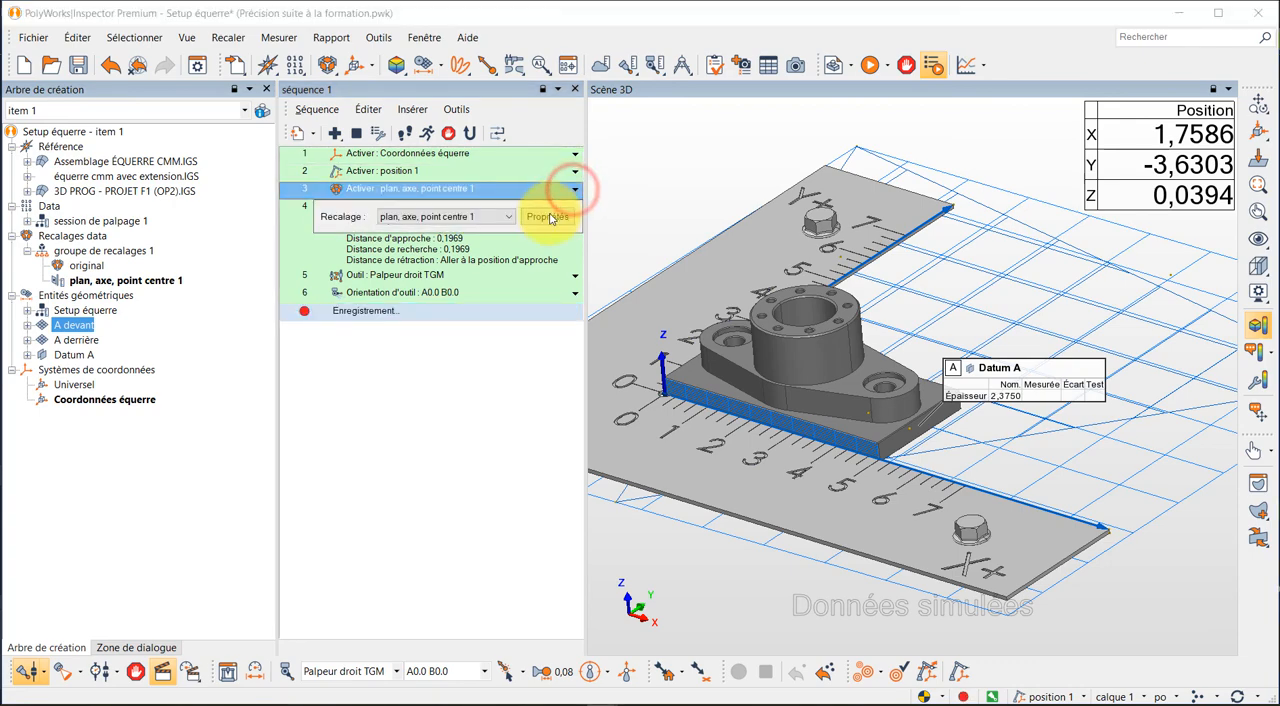
pyautogui.click(510, 217)
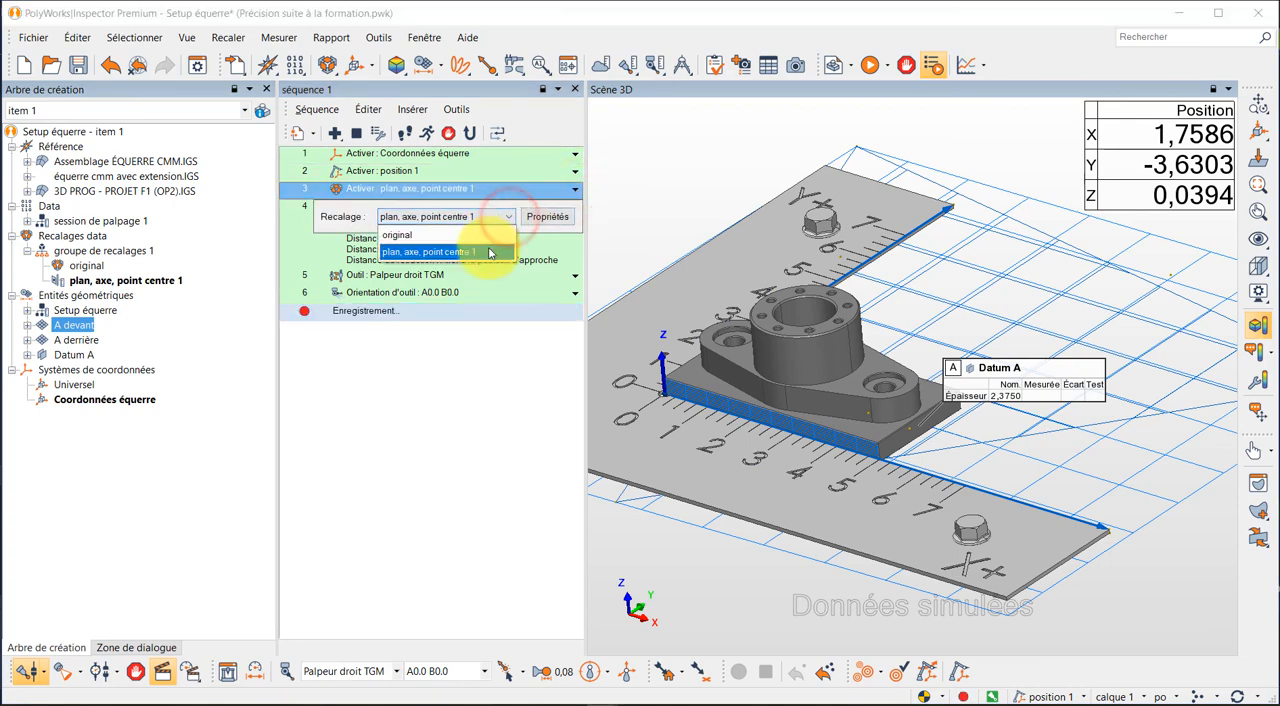
pyautogui.click(488, 250)
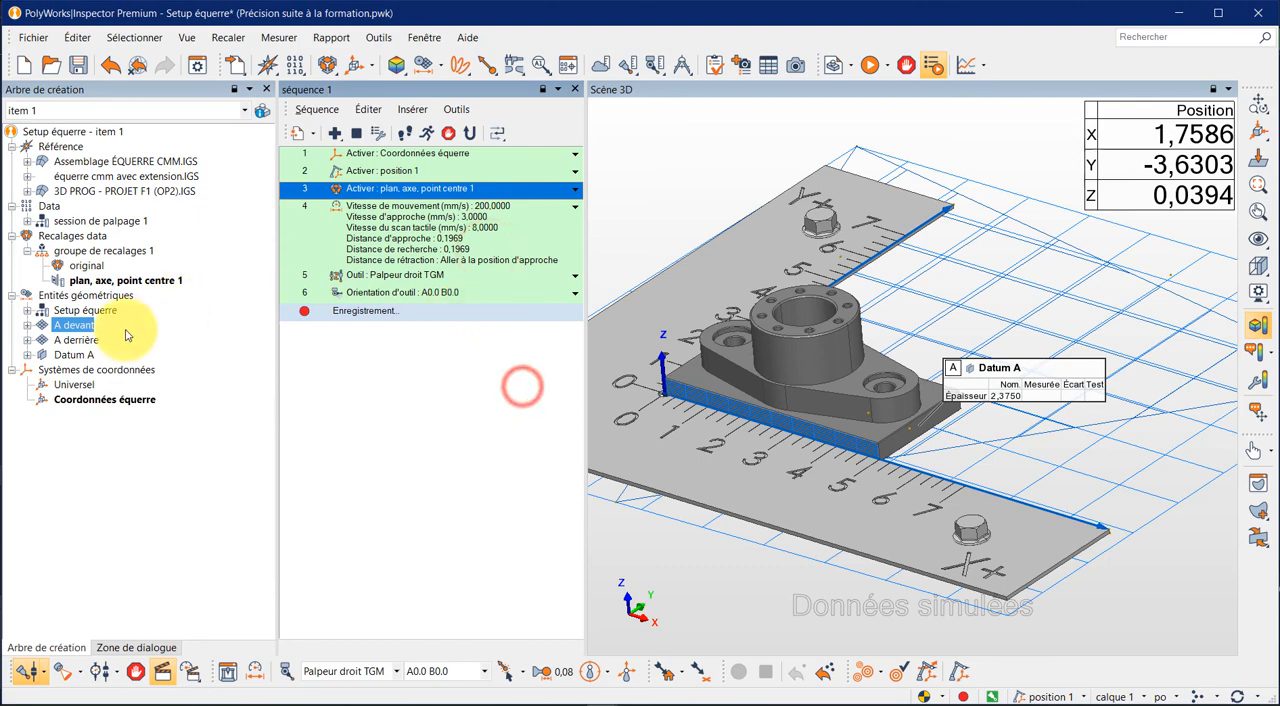